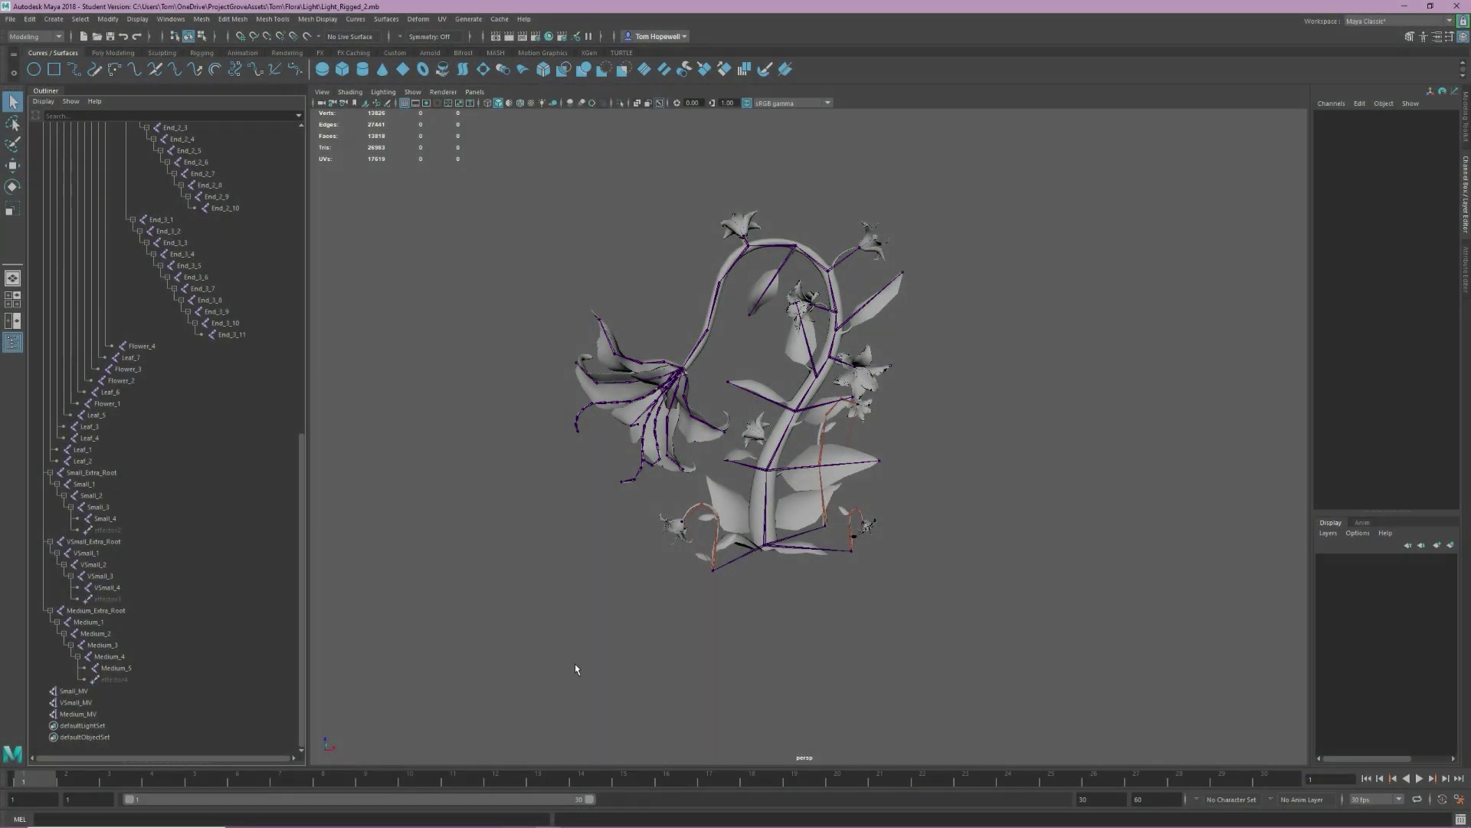
- Create a NURBS circle scaled to about 21 below the plant and hide the polygon meshes in the viewport
{"action": "scroll", "coordinate": [795, 475], "scroll_direction": "up", "scroll_amount": 4}
{"action": "left_click_drag", "start_coordinate": [795, 476], "coordinate": [735, 476], "text": "alt"}
{"action": "scroll", "coordinate": [735, 476], "scroll_direction": "down", "scroll_amount": 2}
{"action": "left_click", "coordinate": [34, 69]}
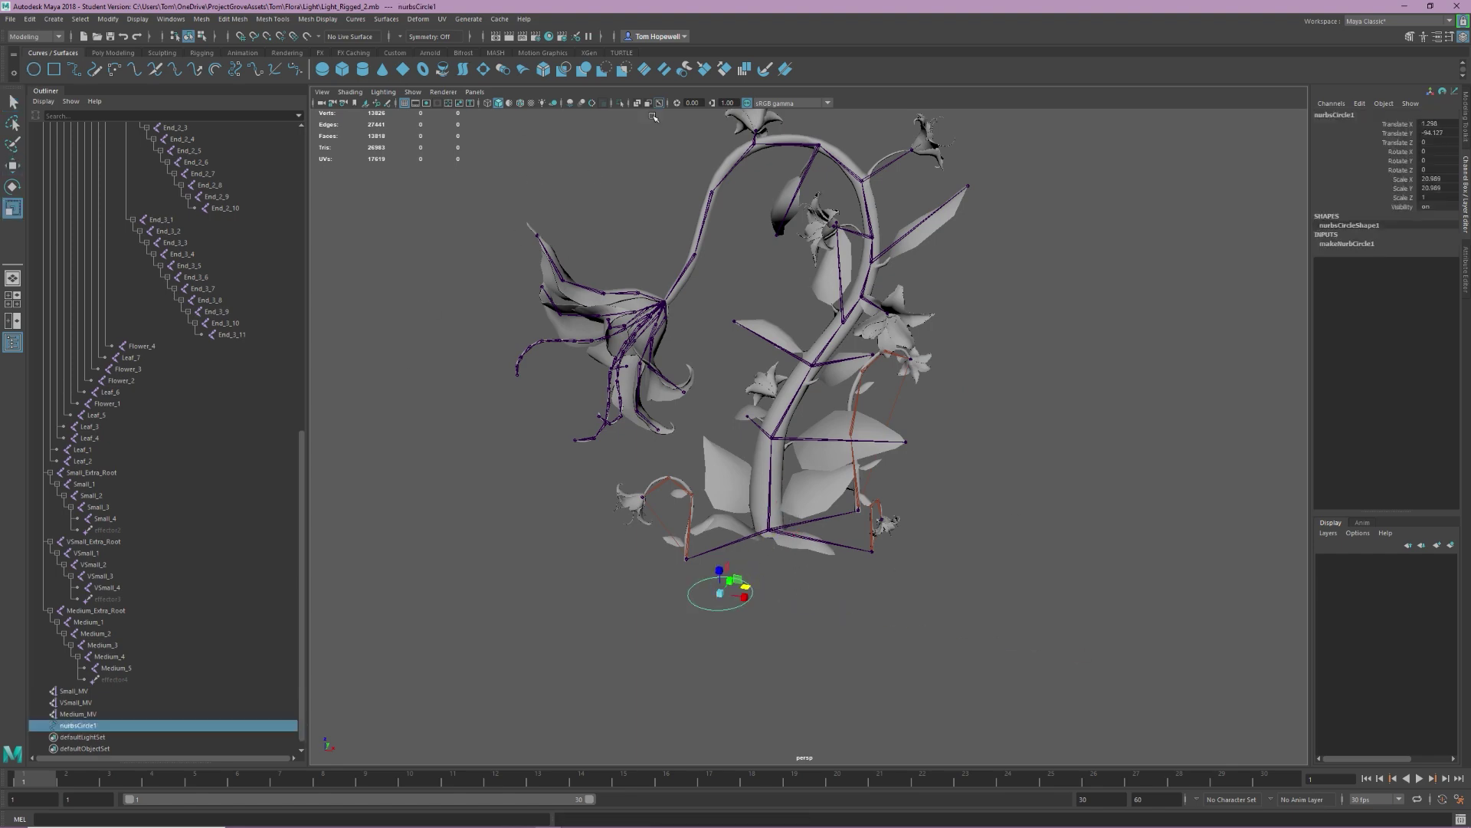
{"action": "left_click", "coordinate": [412, 92]}
{"action": "left_click", "coordinate": [442, 211]}
- Move the circle onto the IK handle at the tip of the small extra stem
{"action": "left_click_drag", "start_coordinate": [782, 345], "coordinate": [789, 460], "text": "alt"}
{"action": "key", "text": "w"}
{"action": "key", "text": "s"}
{"action": "left_click_drag", "start_coordinate": [676, 561], "coordinate": [541, 375]}
{"action": "left_click_drag", "start_coordinate": [789, 459], "coordinate": [782, 356], "text": "alt"}
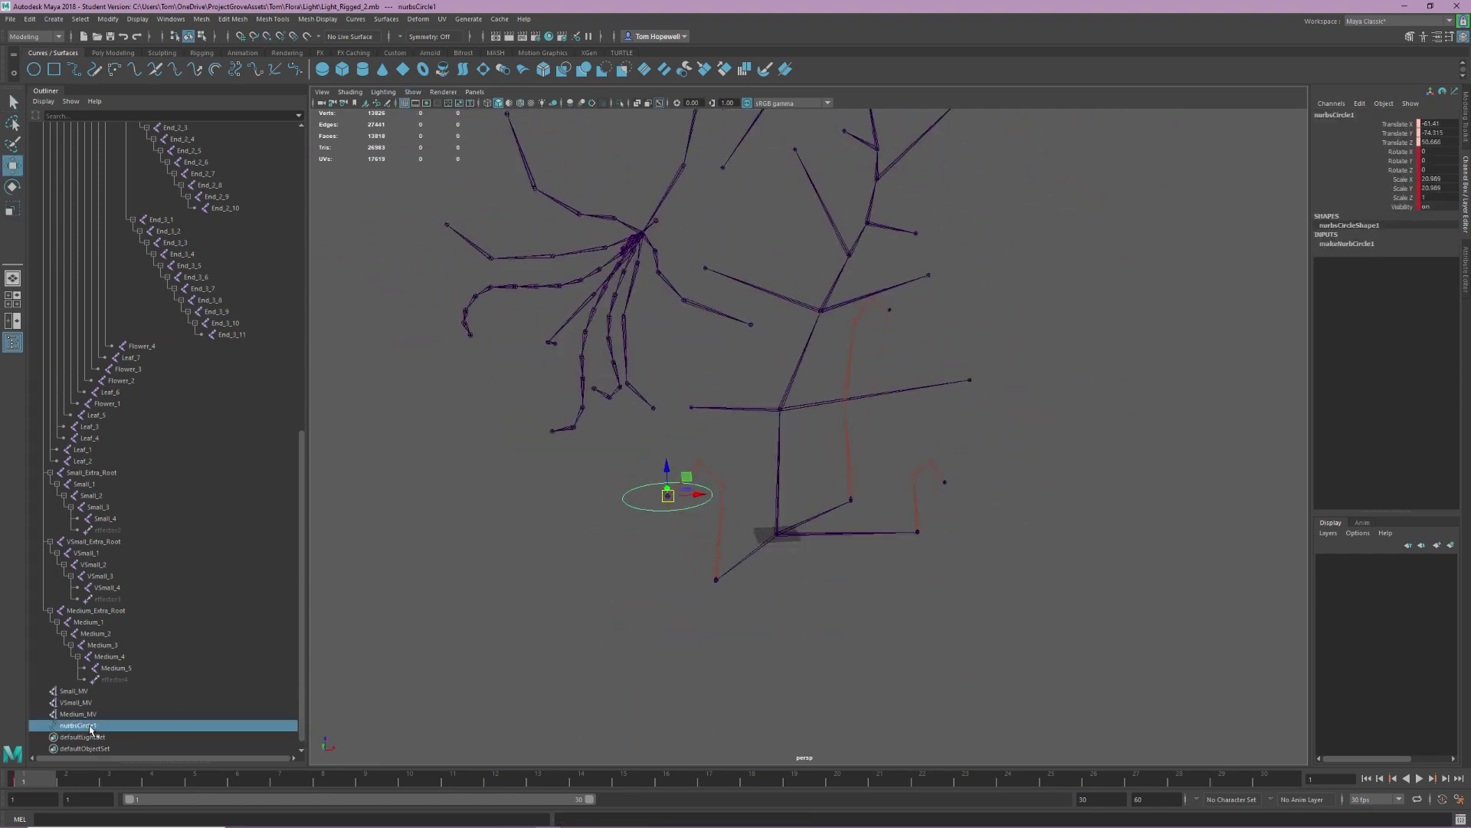
- Rename the circle as Extra_Small_CNTRL
{"action": "double_click", "coordinate": [85, 725]}
{"action": "type", "text": "Small_CNTRL"}
{"action": "key", "text": "Return"}
{"action": "left_click_drag", "start_coordinate": [716, 537], "coordinate": [666, 620], "text": "alt"}
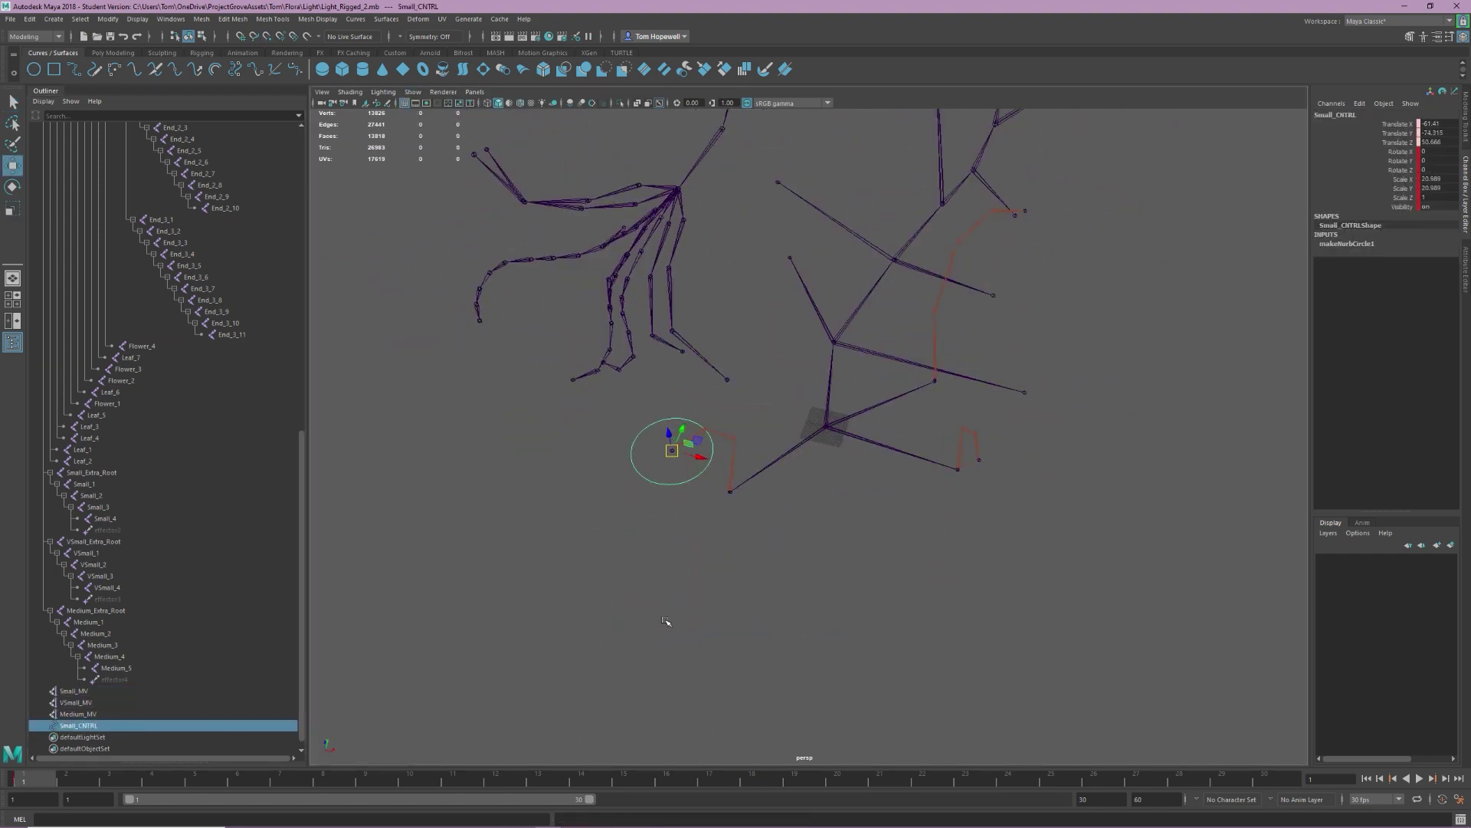
{"action": "double_click", "coordinate": [86, 726]}
{"action": "key", "text": "Home"}
{"action": "type", "text": "Extra_"}
{"action": "key", "text": "Return"}
- Duplicate the control, snap the copy to the very small stem's IK handle, and rename it Extra_VSmall_CNTRL
{"action": "key", "text": "ctrl+d"}
{"action": "key", "text": "v"}
{"action": "left_click_drag", "start_coordinate": [672, 451], "coordinate": [980, 460]}
{"action": "left_click_drag", "start_coordinate": [912, 475], "coordinate": [740, 479], "text": "alt"}
{"action": "double_click", "coordinate": [116, 738]}
{"action": "key", "text": "BackSpace"}
{"action": "key", "text": "Return"}
- Duplicate the control again, snap the copy to the medium stem's IK handle, and rename it Extra_Medium_CNTRL
{"action": "left_click_drag", "start_coordinate": [897, 528], "coordinate": [815, 542], "text": "alt"}
{"action": "key", "text": "ctrl+d"}
{"action": "left_click_drag", "start_coordinate": [696, 489], "coordinate": [889, 356]}
{"action": "double_click", "coordinate": [92, 748]}
{"action": "key", "text": "BackSpace"}
{"action": "type", "text": "Medium"}
{"action": "key", "text": "Return"}
- Enlarge the medium stem's control circle and select the three extra stem controls together
{"action": "key", "text": "r"}
{"action": "left_click_drag", "start_coordinate": [1031, 343], "coordinate": [1042, 345]}
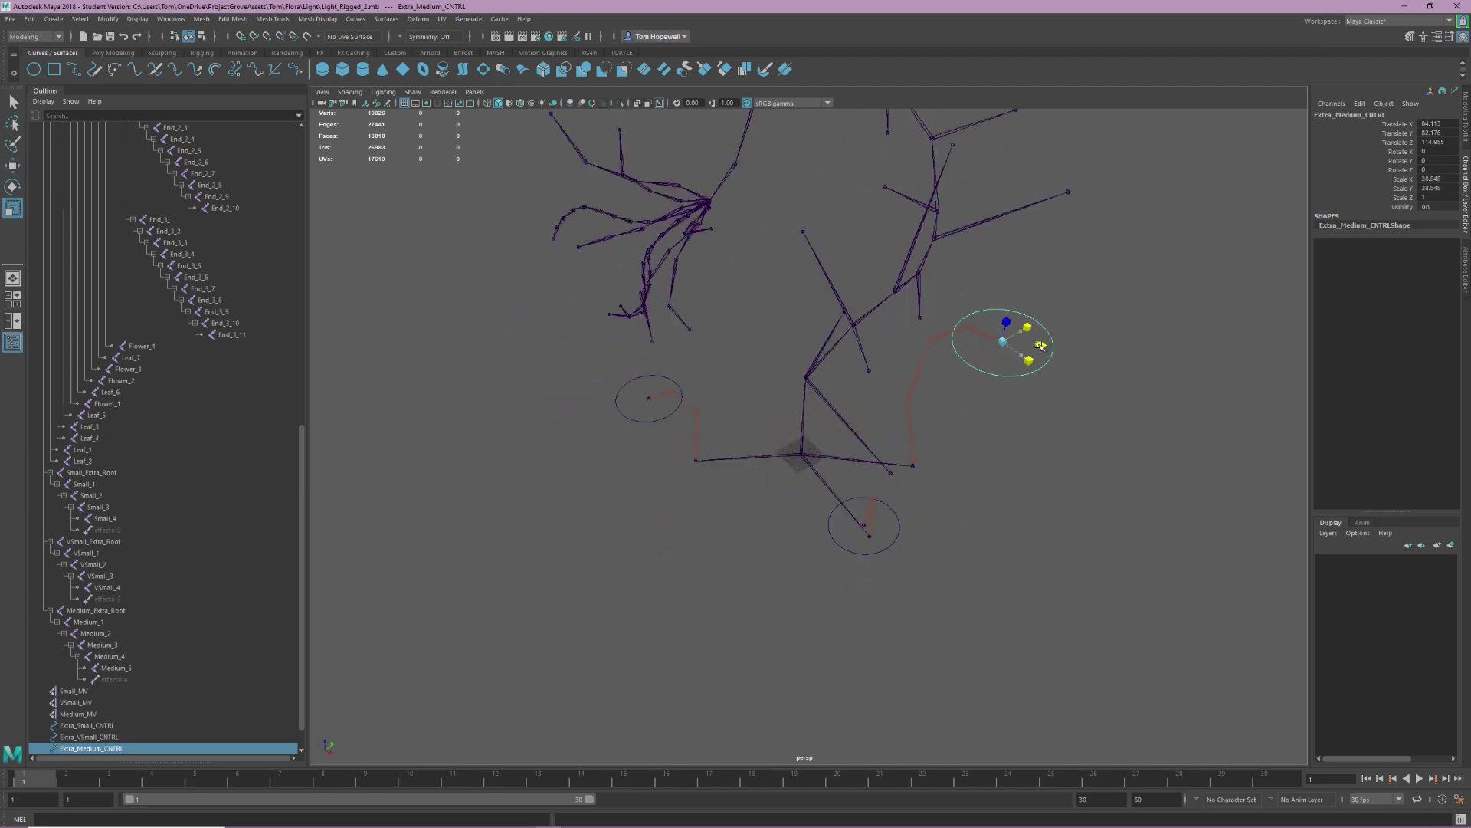
{"action": "left_click", "coordinate": [895, 514]}
{"action": "left_click", "coordinate": [968, 325], "text": "shift"}
{"action": "left_click", "coordinate": [652, 445], "text": "shift"}
{"action": "left_click", "coordinate": [506, 424]}
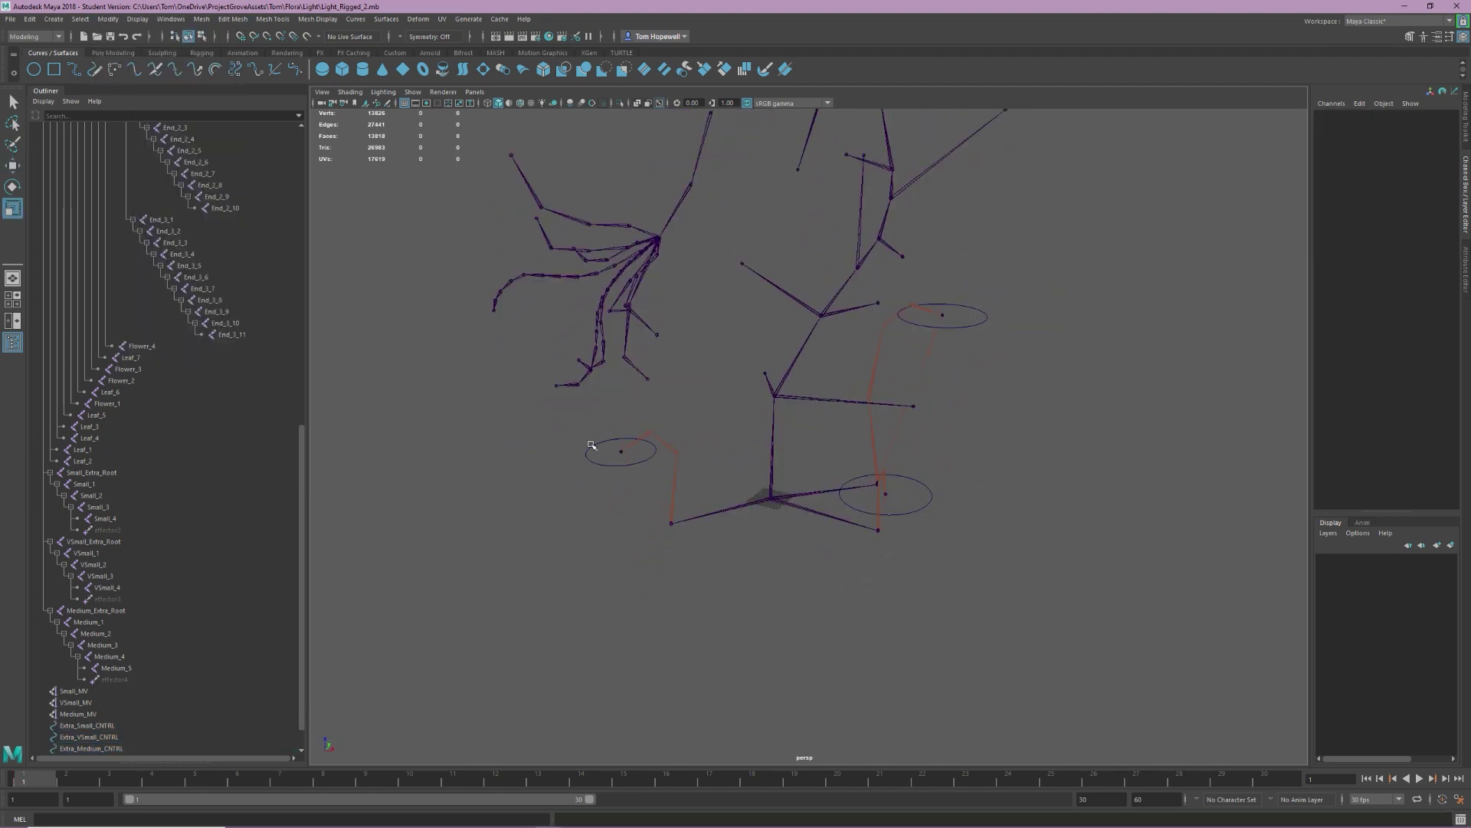
- Point-constrain the Small_MV IK handle to Extra_Small_CNTRL using the Rigging menu set
{"action": "left_click", "coordinate": [589, 450]}
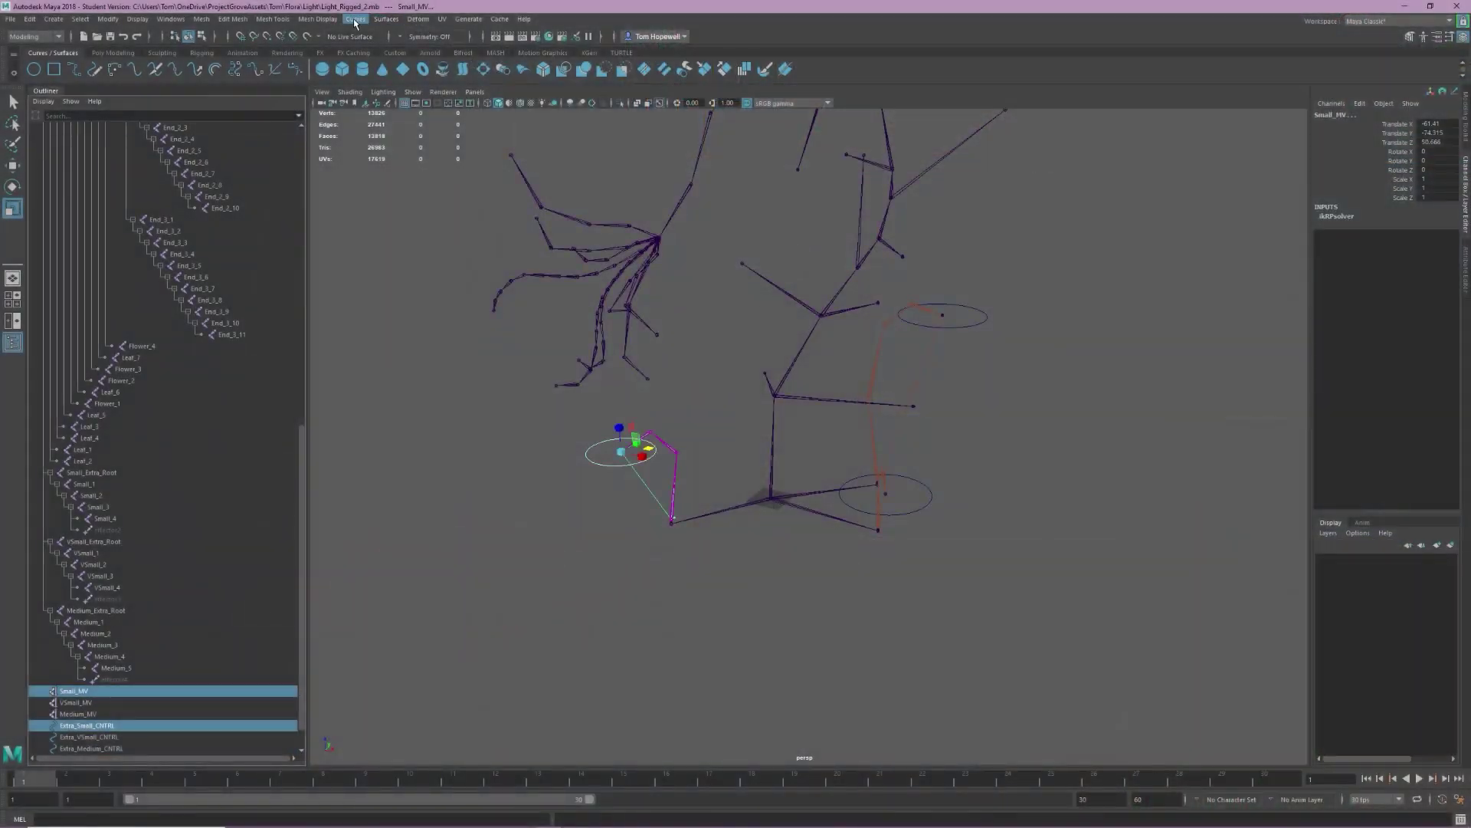
{"action": "left_click", "coordinate": [35, 37]}
{"action": "left_click", "coordinate": [30, 50]}
{"action": "left_click", "coordinate": [295, 19]}
{"action": "left_click", "coordinate": [307, 60]}
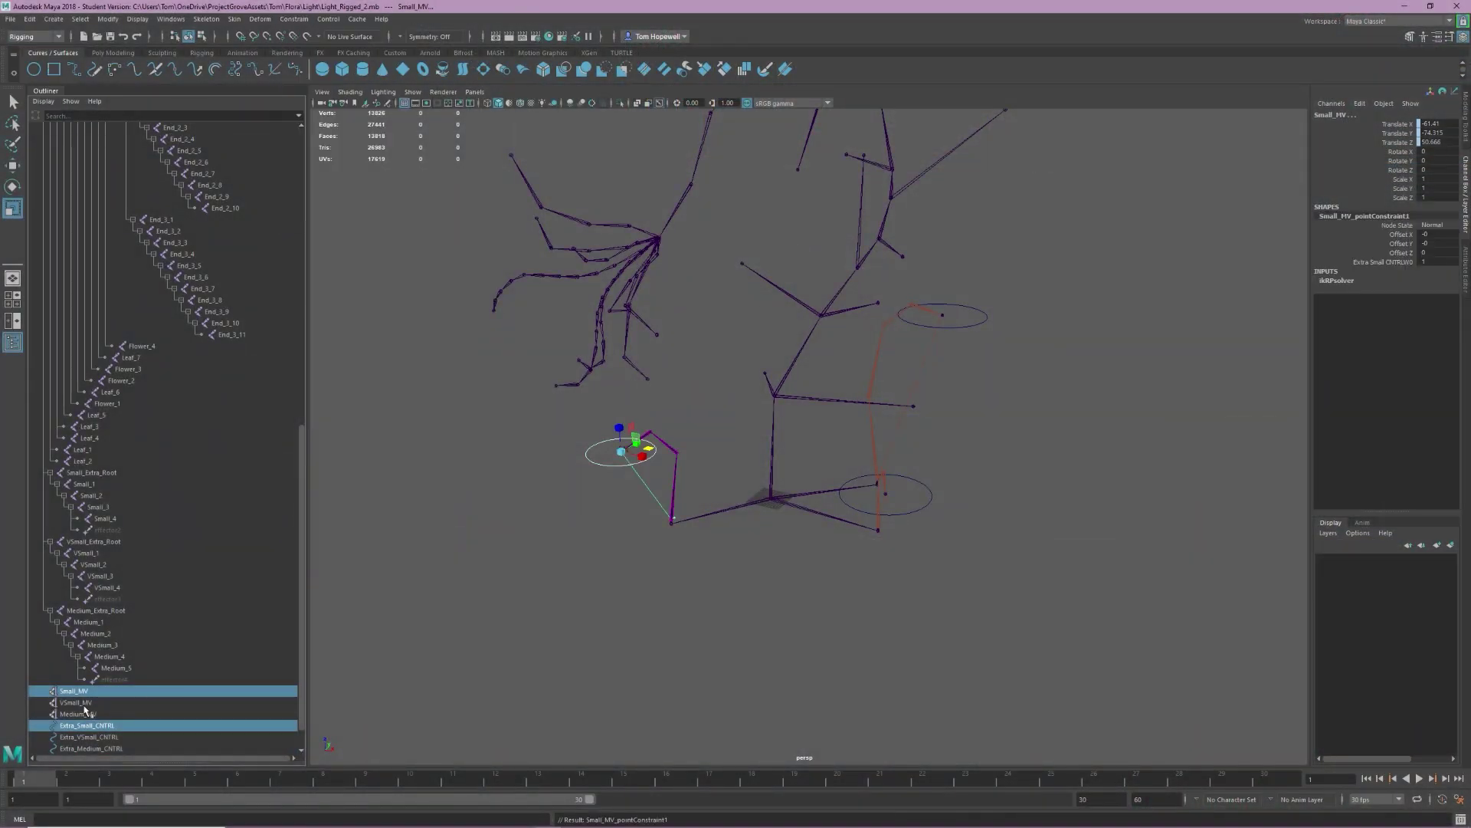
- Apply point constraints between VSmall_MV and Extra_VSmall_CNTRL, and between Medium_MV and Extra_Medium_CNTRL
{"action": "left_click", "coordinate": [77, 702]}
{"action": "left_click", "coordinate": [89, 737], "text": "ctrl"}
{"action": "left_click", "coordinate": [294, 20]}
{"action": "left_click", "coordinate": [305, 59]}
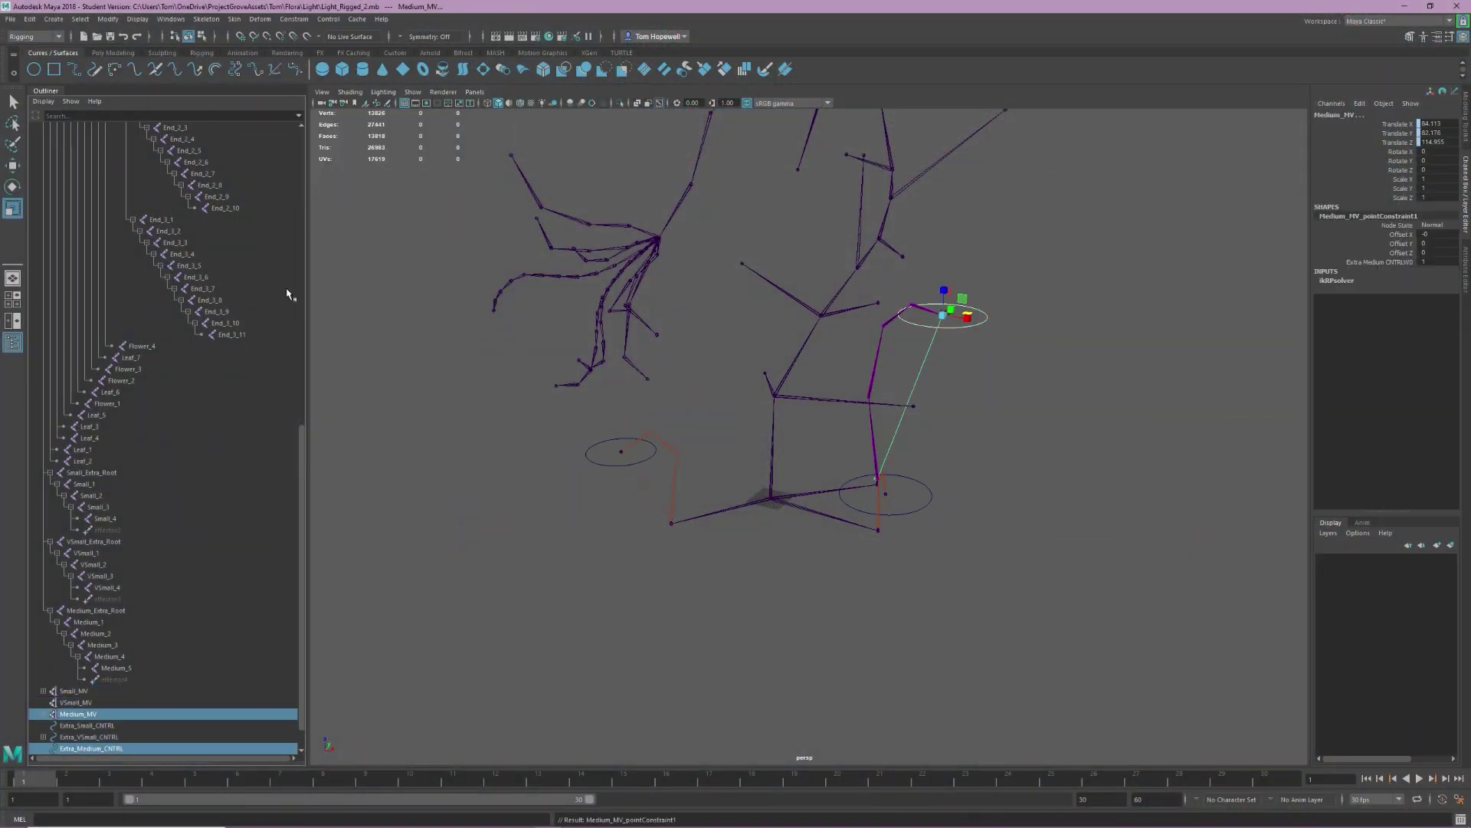
- Delete the misplaced point constraint under Extra_VSmall_CNTRL and point-constrain VSmall_MV to that control instead
{"action": "scroll", "coordinate": [46, 690], "scroll_direction": "down", "scroll_amount": 1}
{"action": "left_click", "coordinate": [44, 703]}
{"action": "left_click", "coordinate": [160, 714]}
{"action": "key", "text": "Delete"}
{"action": "left_click", "coordinate": [89, 702]}
{"action": "left_click", "coordinate": [80, 668], "text": "ctrl"}
{"action": "left_click", "coordinate": [294, 19]}
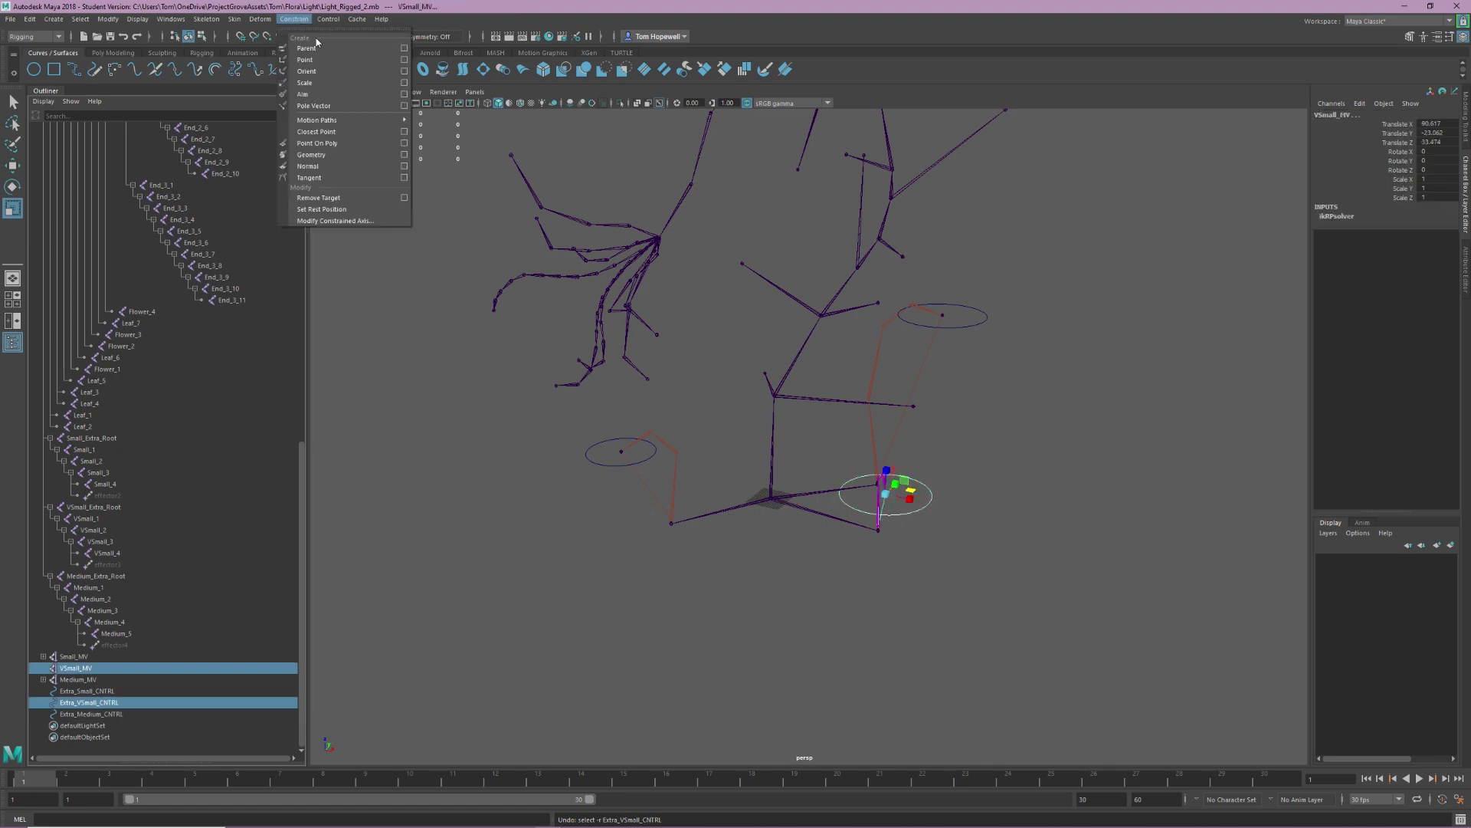
{"action": "left_click", "coordinate": [306, 59]}
- Try moving the extra stem controls to test their IK chains, and undo the moves
{"action": "left_click", "coordinate": [979, 509]}
{"action": "left_click", "coordinate": [930, 502]}
{"action": "key", "text": "w"}
{"action": "left_click", "coordinate": [611, 492]}
{"action": "key", "text": "ctrl+z"}
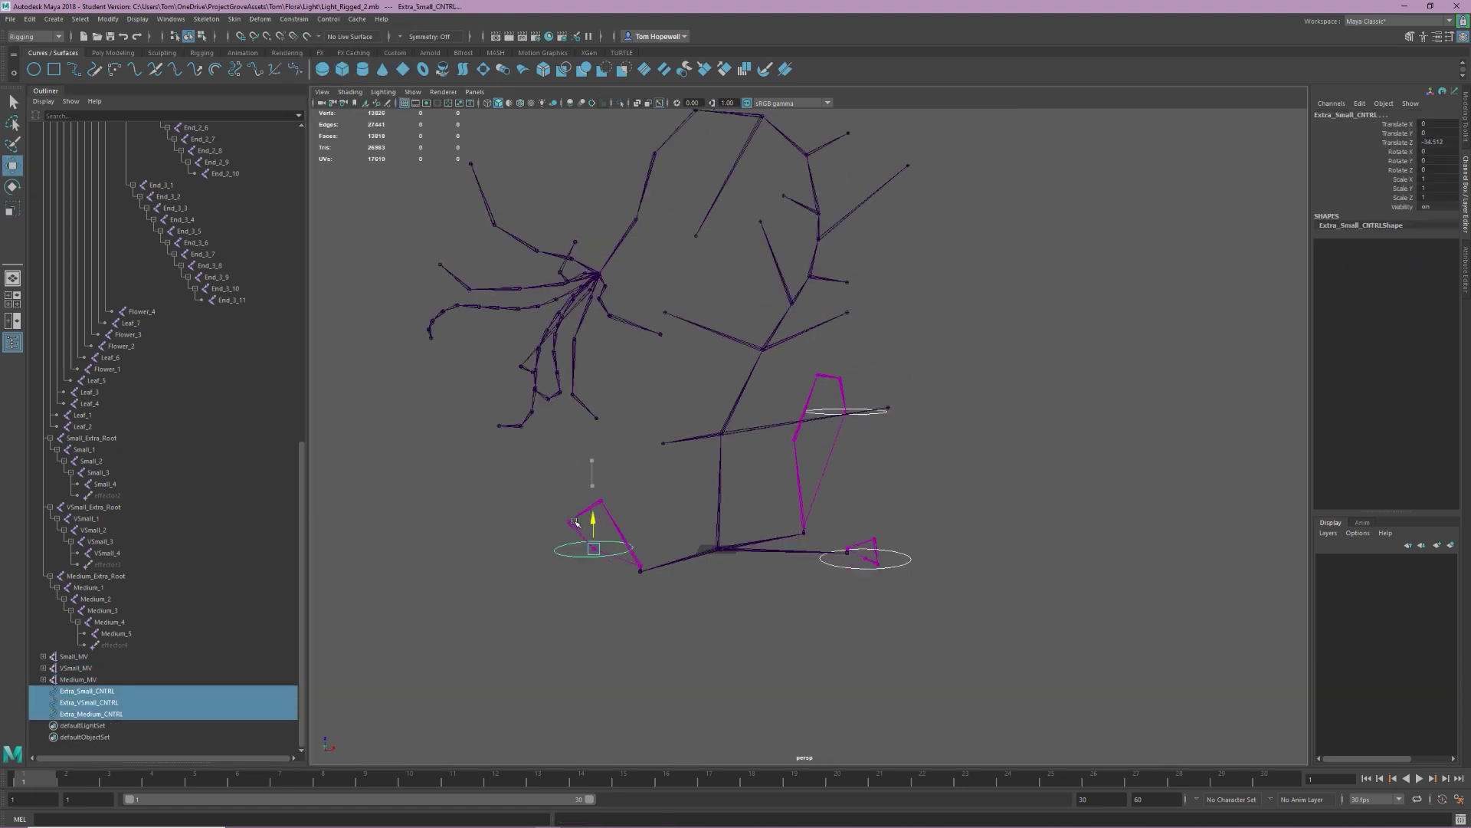
{"action": "left_click_drag", "start_coordinate": [576, 523], "coordinate": [576, 494]}
{"action": "key", "text": "ctrl+z"}
{"action": "left_click", "coordinate": [559, 492]}
{"action": "left_click_drag", "start_coordinate": [558, 494], "coordinate": [545, 544], "text": "alt"}
{"action": "left_click_drag", "start_coordinate": [625, 460], "coordinate": [674, 418]}
{"action": "key", "text": "ctrl+z"}
{"action": "middle_click_drag", "start_coordinate": [674, 418], "coordinate": [721, 477], "text": "alt"}
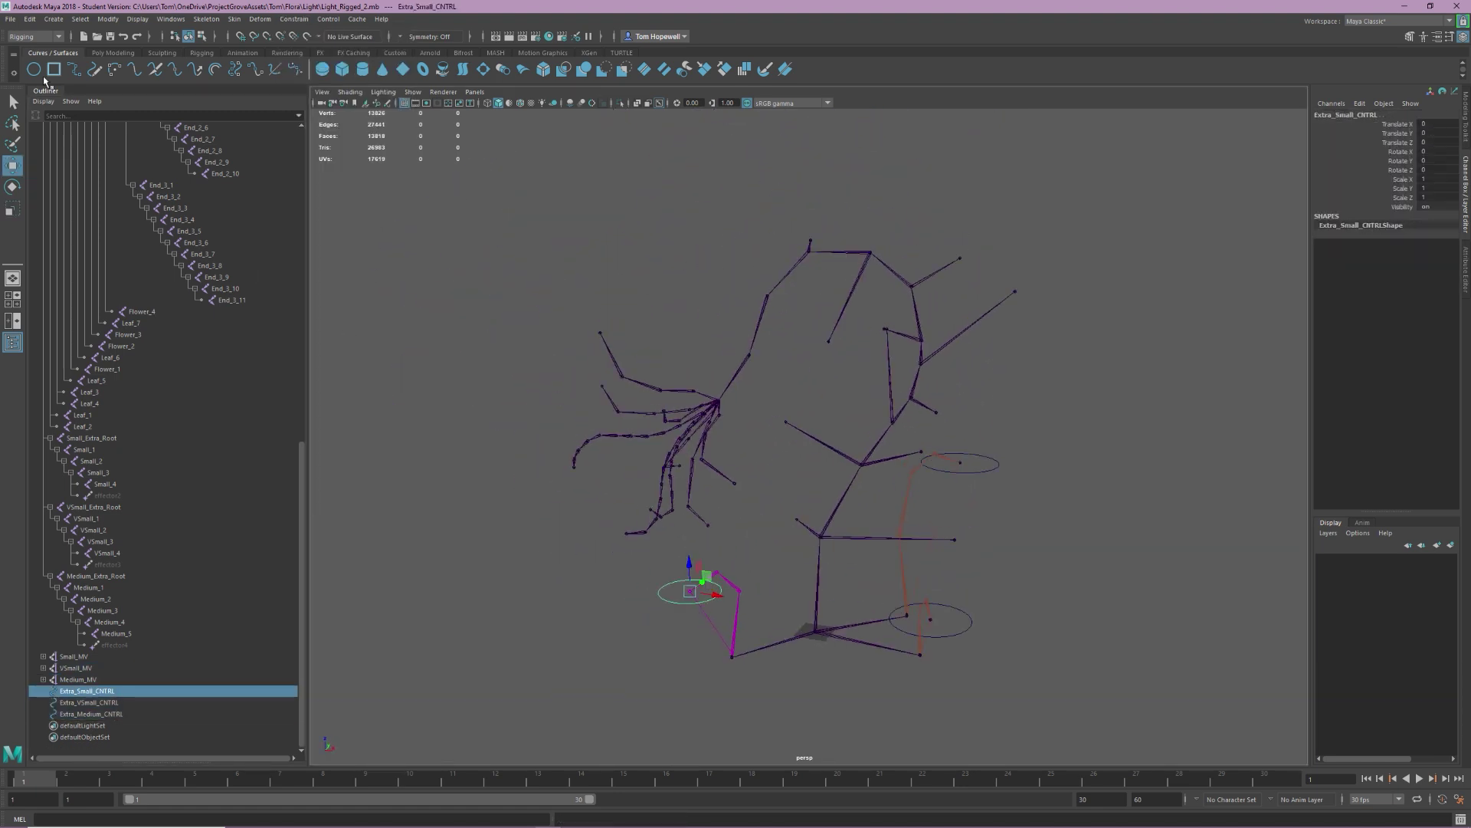
- Create another NURBS circle, scale it to about 54, and move it onto the Head joint
{"action": "left_click", "coordinate": [34, 70]}
{"action": "left_click_drag", "start_coordinate": [774, 429], "coordinate": [774, 490], "text": "alt"}
{"action": "key", "text": "r"}
{"action": "left_click_drag", "start_coordinate": [842, 523], "coordinate": [851, 429]}
{"action": "key", "text": "w"}
{"action": "scroll", "coordinate": [766, 383], "scroll_direction": "up", "scroll_amount": 5}
{"action": "left_click_drag", "start_coordinate": [832, 640], "coordinate": [843, 460]}
- Rotate the head circle so it lies perpendicular to the stem behind the flower
{"action": "key", "text": "e"}
{"action": "left_click_drag", "start_coordinate": [989, 295], "coordinate": [958, 337]}
{"action": "left_click_drag", "start_coordinate": [716, 463], "coordinate": [821, 426], "text": "alt"}
{"action": "left_click_drag", "start_coordinate": [749, 439], "coordinate": [764, 442]}
{"action": "scroll", "coordinate": [843, 490], "scroll_direction": "down", "scroll_amount": 1}
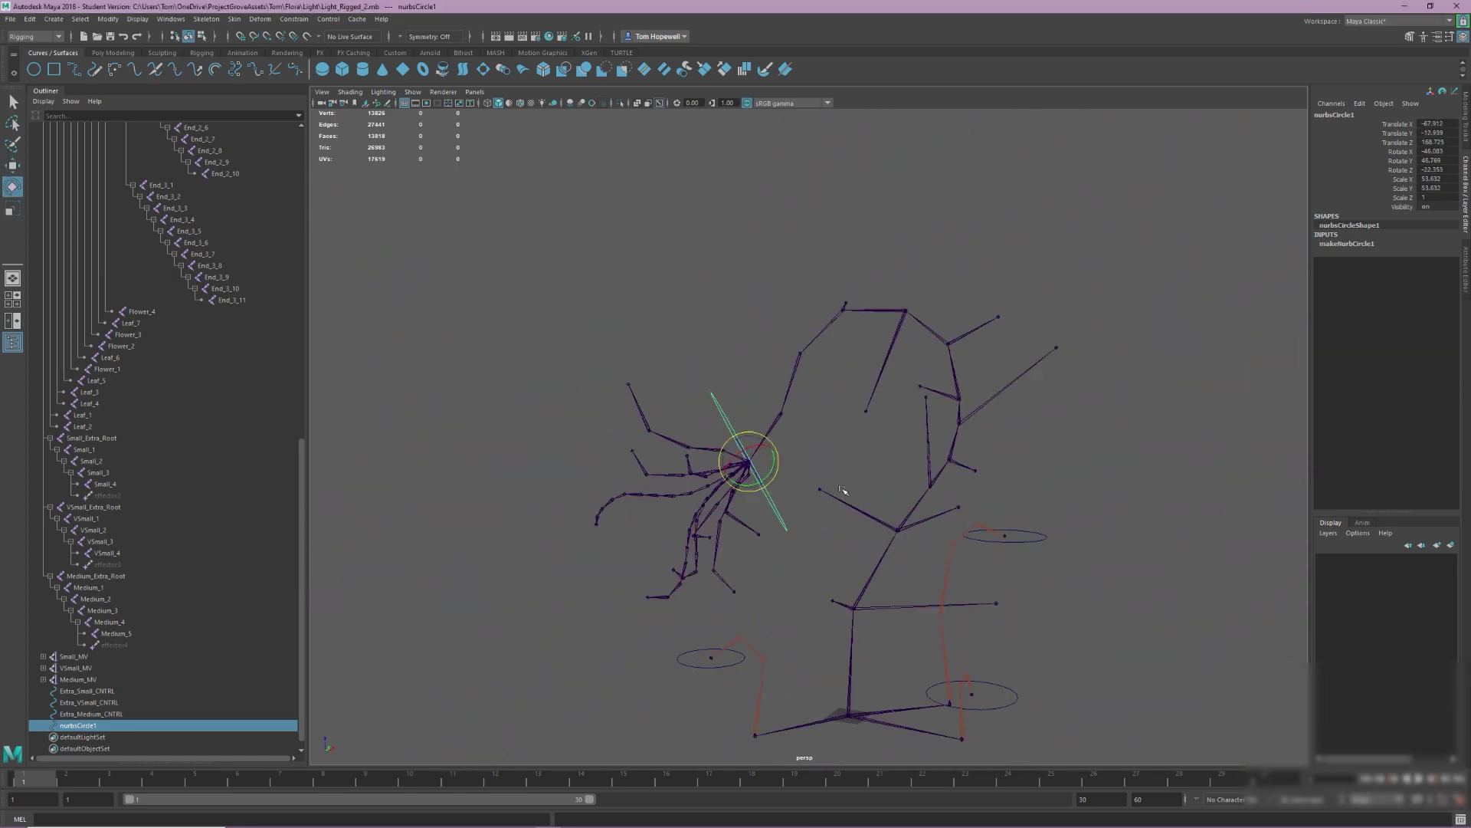
{"action": "left_click_drag", "start_coordinate": [843, 491], "coordinate": [997, 483], "text": "alt"}
{"action": "left_click_drag", "start_coordinate": [869, 460], "coordinate": [878, 452]}
{"action": "key", "text": "w"}
{"action": "left_click_drag", "start_coordinate": [988, 460], "coordinate": [850, 456], "text": "alt"}
{"action": "scroll", "coordinate": [843, 445], "scroll_direction": "up", "scroll_amount": 4}
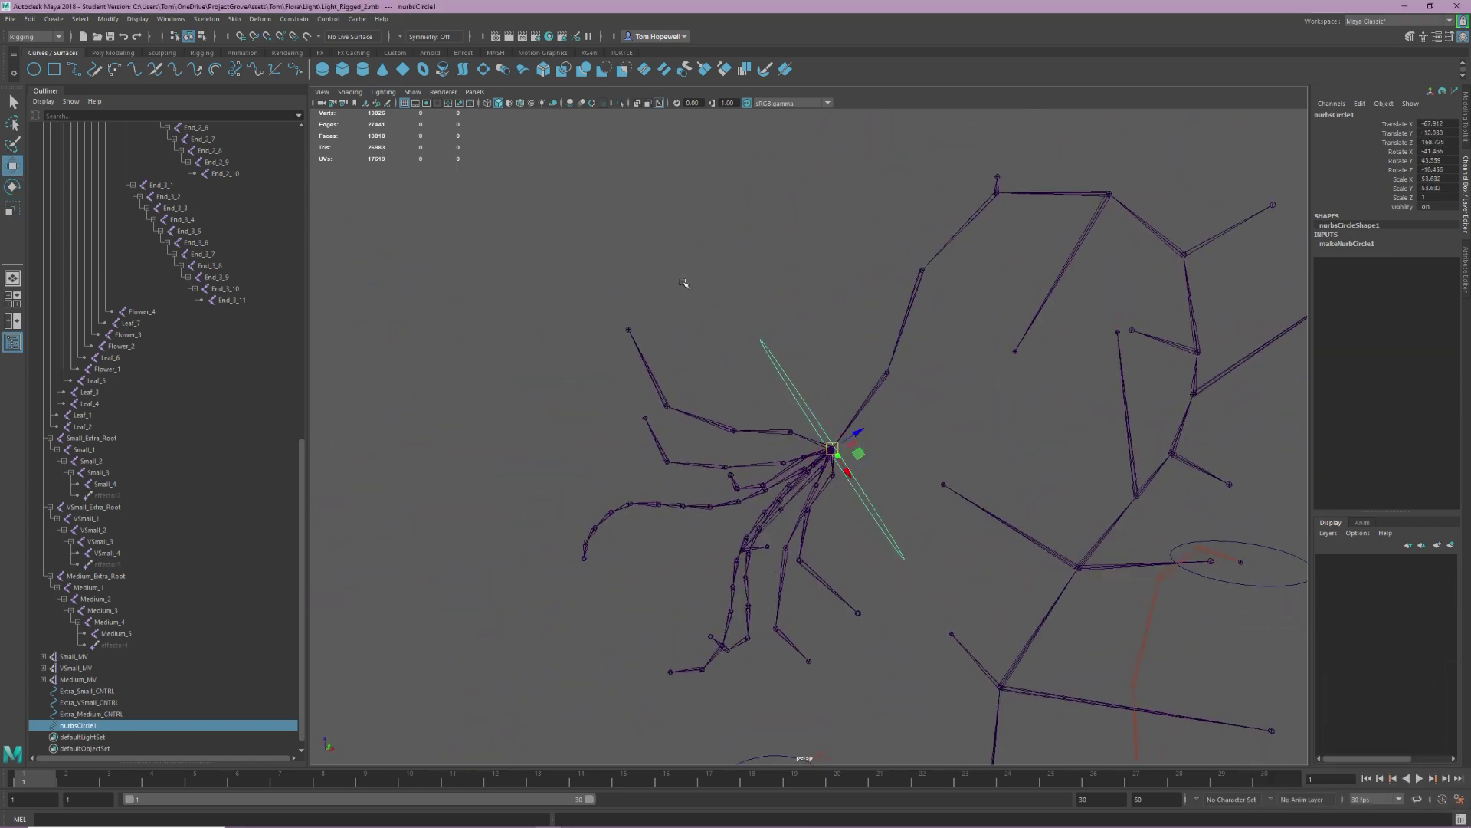
- Freeze the head circle's transformations and delete its history
{"action": "left_click", "coordinate": [108, 19]}
{"action": "left_click", "coordinate": [173, 71]}
{"action": "left_click", "coordinate": [31, 19]}
{"action": "mouse_move", "coordinate": [79, 155]}
{"action": "left_click", "coordinate": [218, 156]}
- Constrain the Head joint to the head circle with a point constraint and an orient constraint
{"action": "scroll", "coordinate": [812, 429], "scroll_direction": "up", "scroll_amount": 4}
{"action": "left_click", "coordinate": [814, 444], "text": "shift"}
{"action": "left_click", "coordinate": [294, 19]}
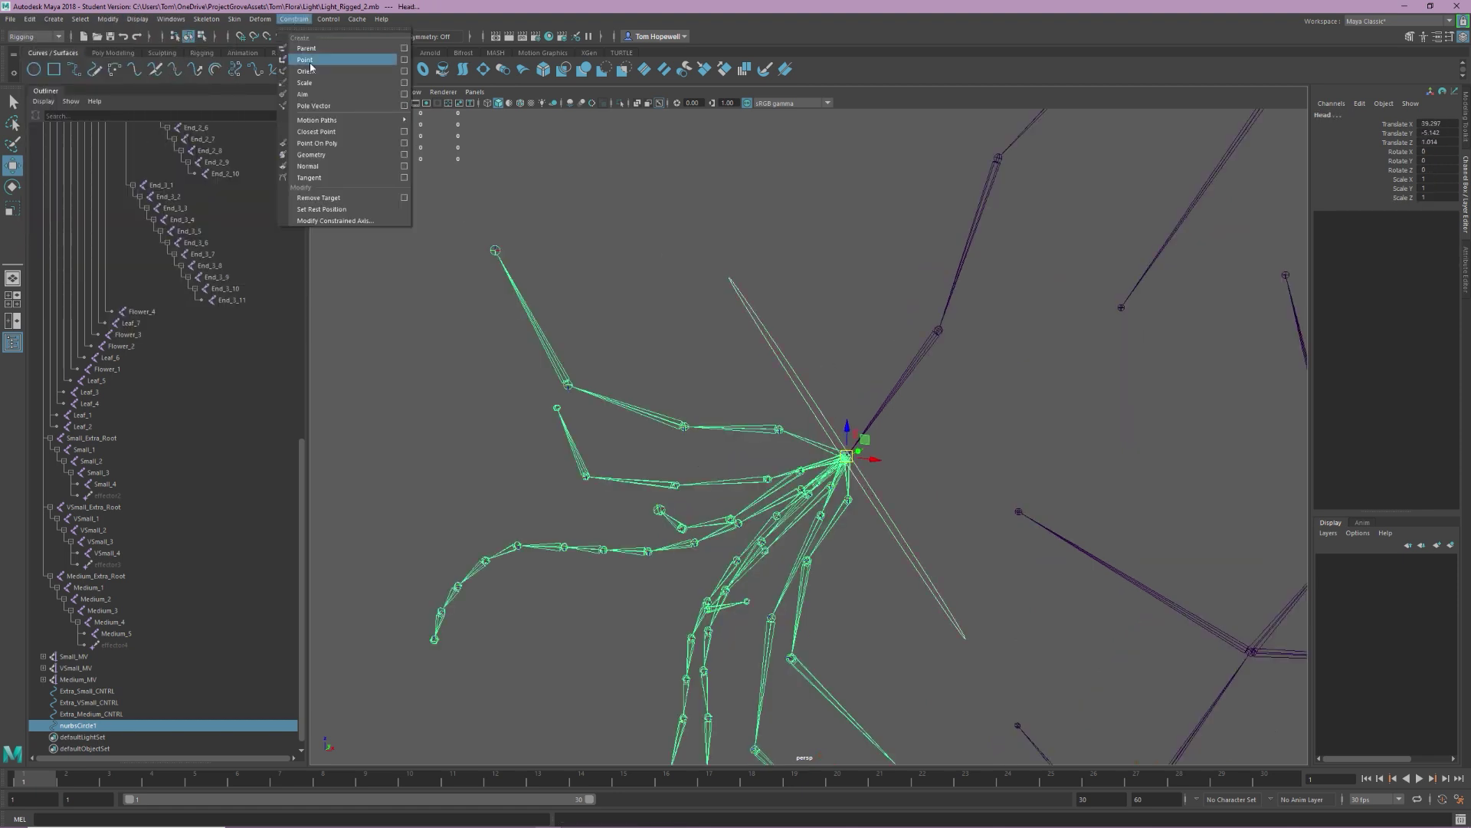
{"action": "left_click", "coordinate": [309, 61]}
{"action": "left_click", "coordinate": [294, 19]}
{"action": "left_click", "coordinate": [308, 71]}
- Try rotating the head circle to test the constraint, and undo the rotation
{"action": "left_click", "coordinate": [769, 354]}
{"action": "key", "text": "e"}
{"action": "left_click_drag", "start_coordinate": [824, 452], "coordinate": [837, 434]}
{"action": "key", "text": "ctrl+z"}
- Rename the head circle as Head_CNTRL
{"action": "double_click", "coordinate": [165, 713]}
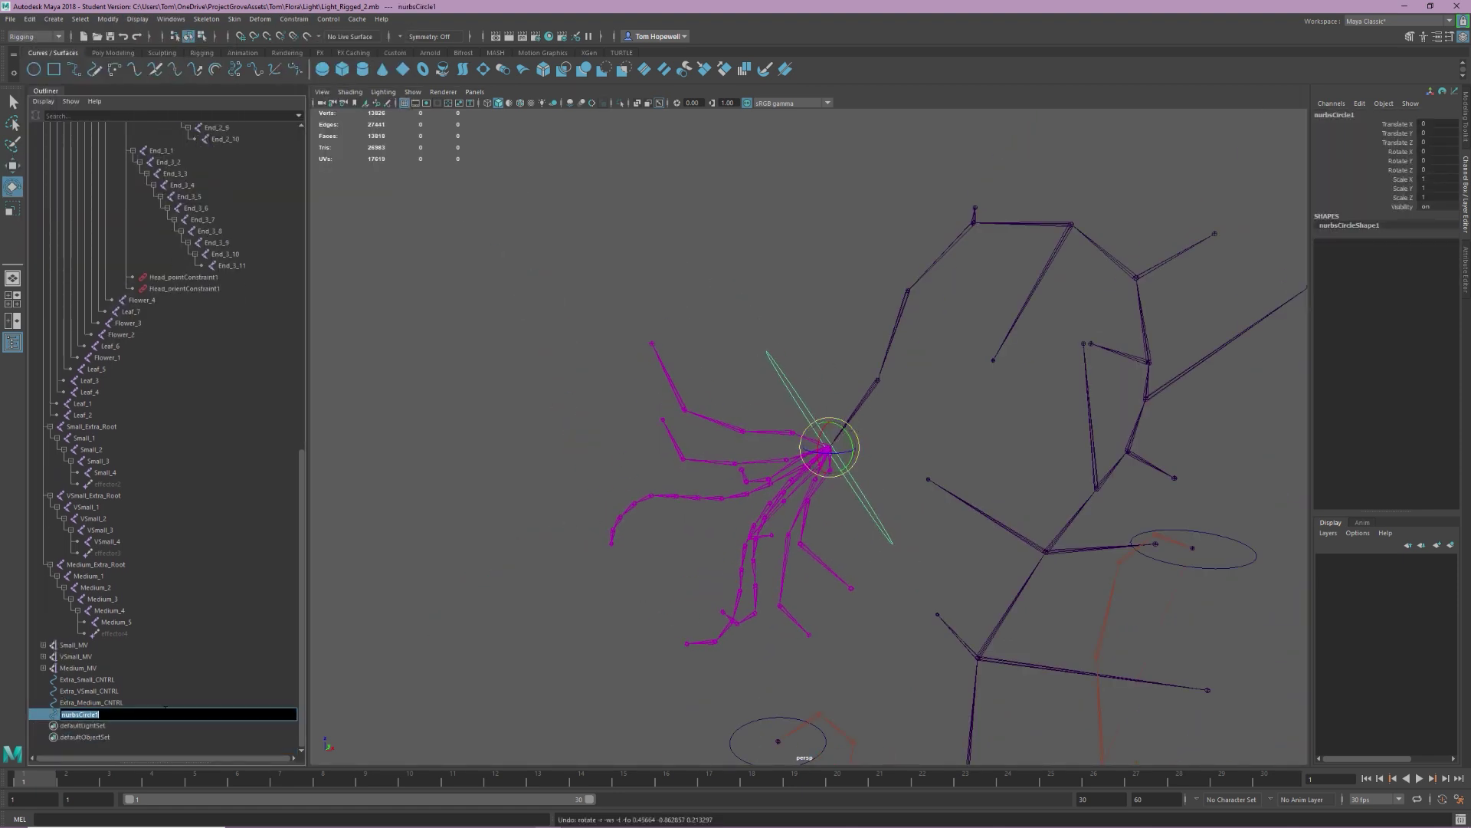
{"action": "type", "text": "Head_CNTRL"}
{"action": "key", "text": "Return"}
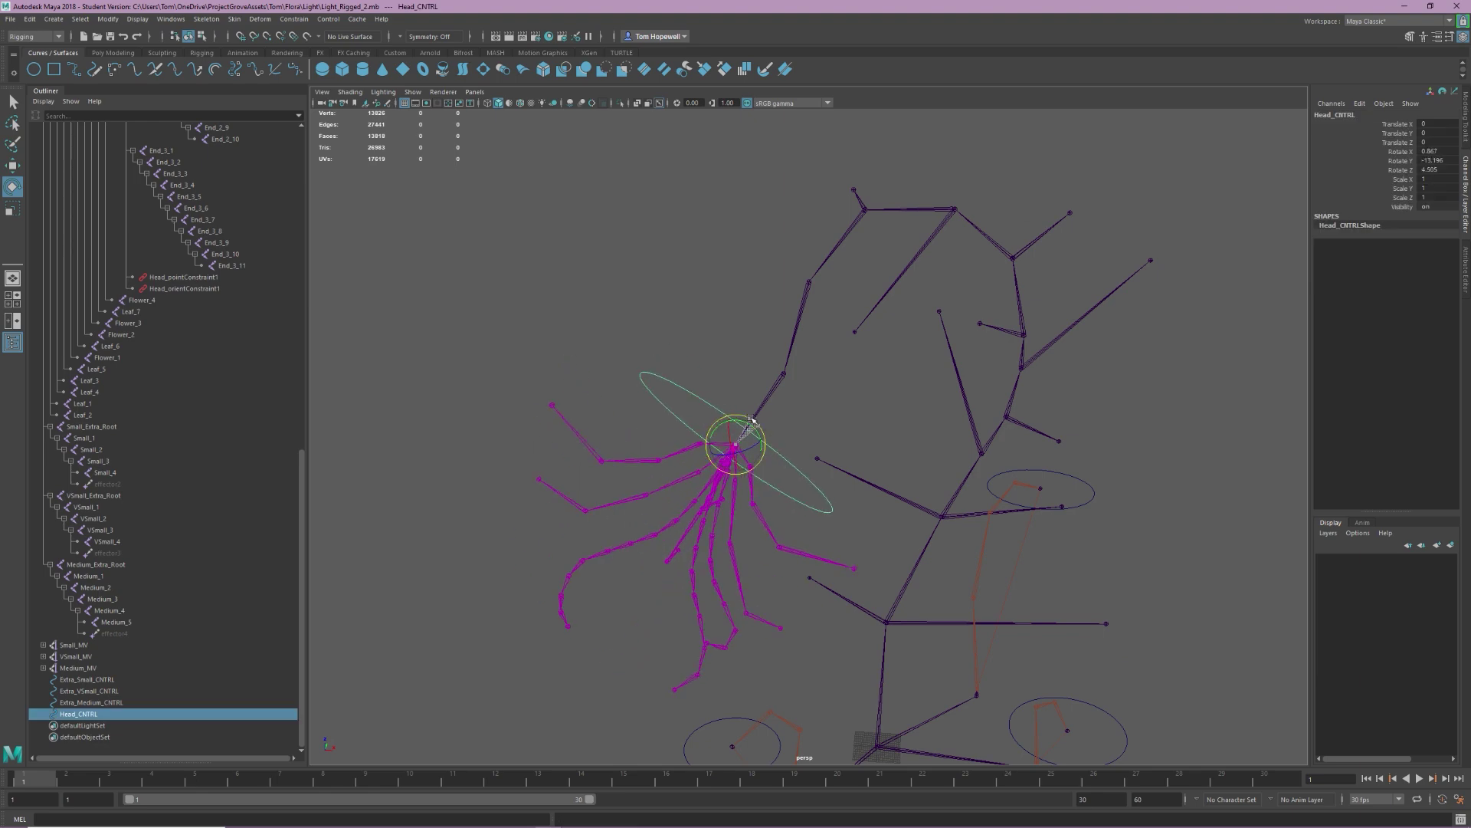
- Try creating an IK spline handle with 4 spans along the main stem, and undo it
{"action": "left_click", "coordinate": [206, 19]}
{"action": "left_click", "coordinate": [324, 175]}
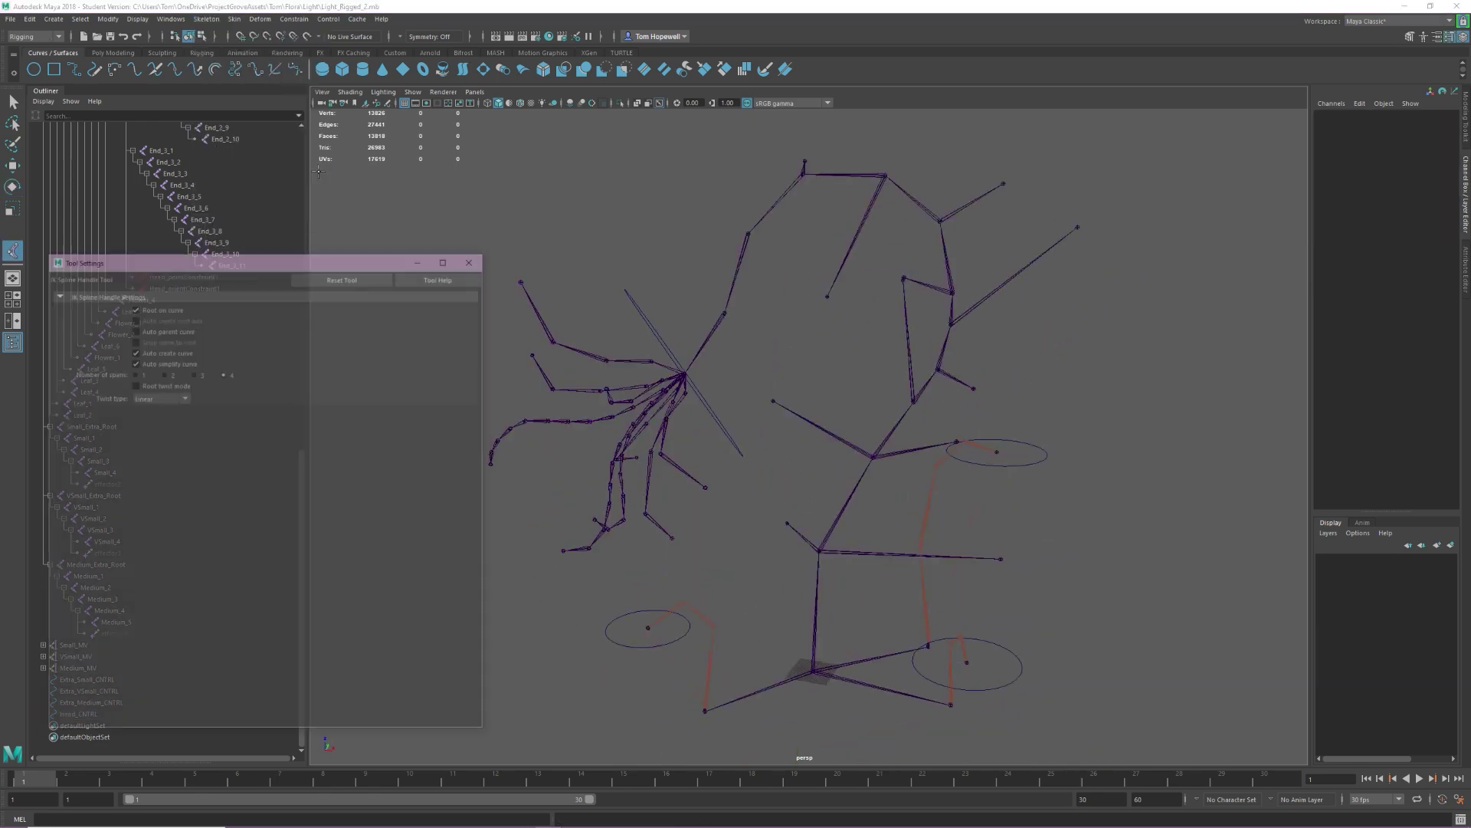
{"action": "left_click", "coordinate": [723, 310]}
{"action": "left_click_drag", "start_coordinate": [736, 306], "coordinate": [900, 292], "text": "alt"}
{"action": "key", "text": "ctrl+z"}
{"action": "key", "text": "ctrl+z"}
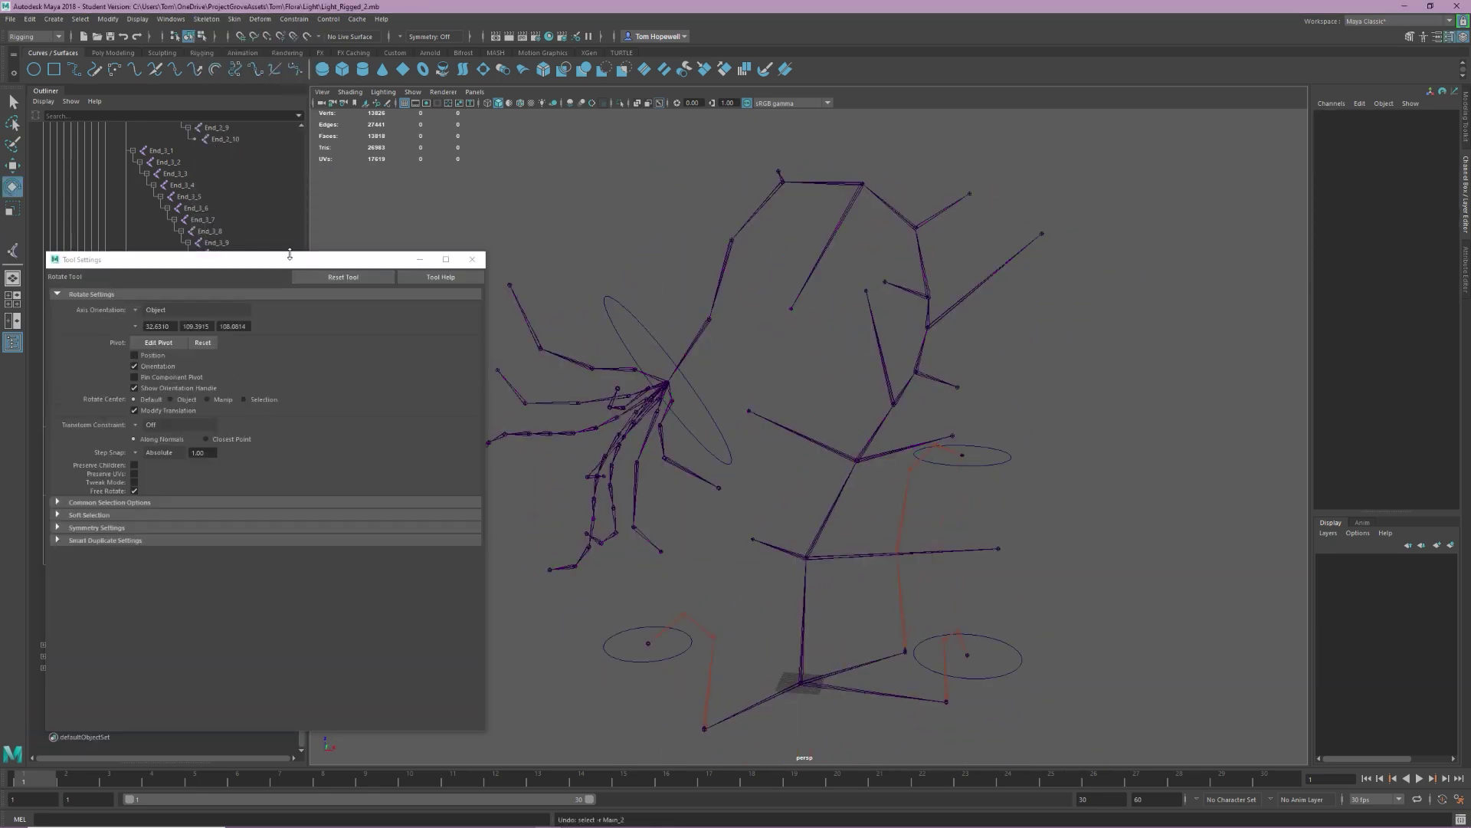
- Try another IK spline handle ending at the stem joint before the flower head, and undo it
{"action": "left_click", "coordinate": [206, 18]}
{"action": "left_click", "coordinate": [324, 175]}
{"action": "left_click", "coordinate": [857, 461]}
{"action": "left_click", "coordinate": [708, 319]}
{"action": "key", "text": "ctrl+z"}
{"action": "key", "text": "ctrl+z"}
- Try the main stem's IK spline handle with 3 spans, and undo it
{"action": "left_click", "coordinate": [206, 18]}
{"action": "left_click", "coordinate": [324, 175]}
{"action": "left_click", "coordinate": [181, 375]}
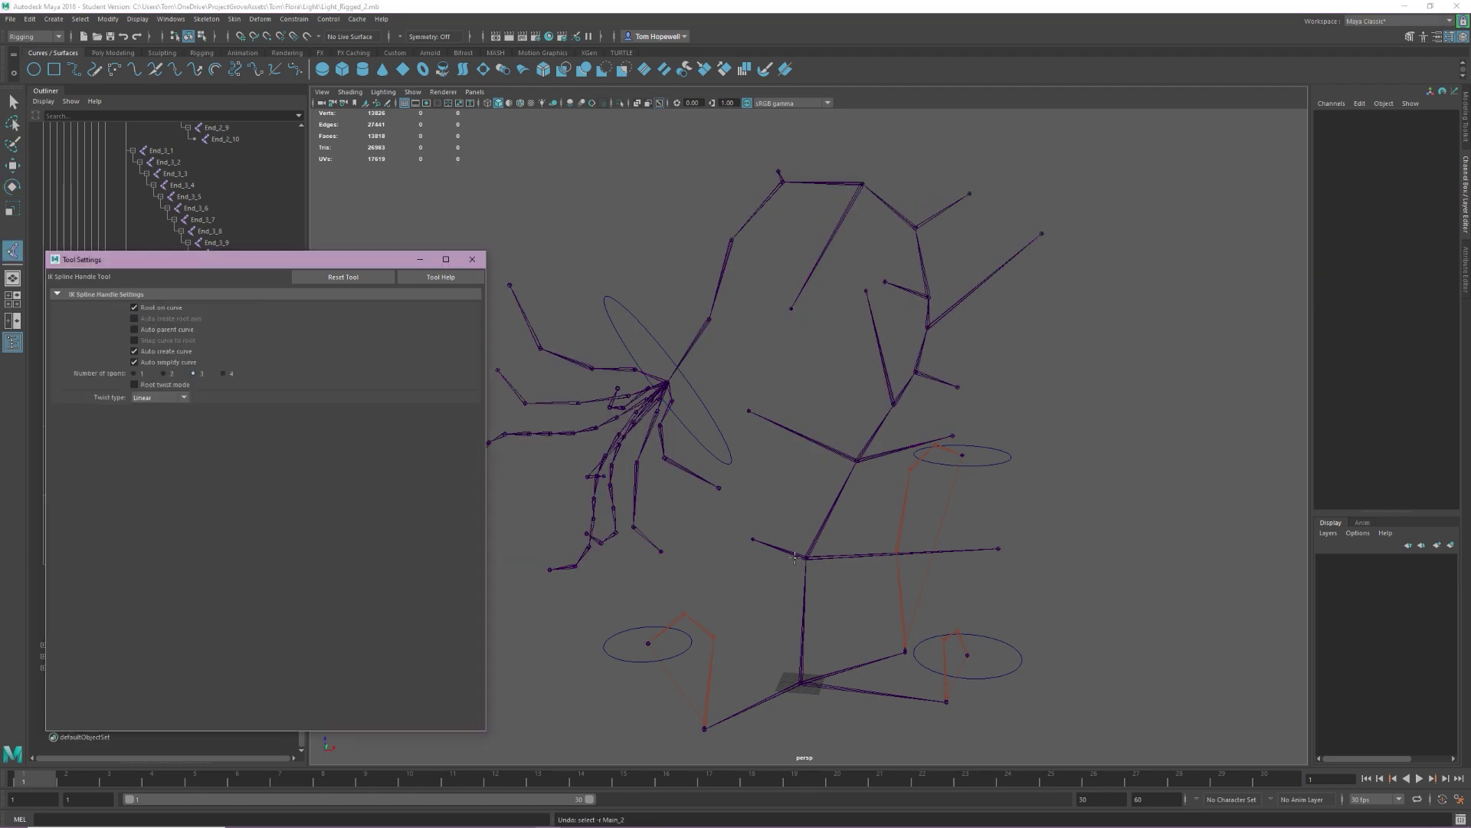
{"action": "left_click", "coordinate": [857, 460]}
{"action": "left_click", "coordinate": [709, 318]}
{"action": "left_click_drag", "start_coordinate": [713, 318], "coordinate": [775, 317], "text": "alt"}
{"action": "key", "text": "ctrl+z"}
{"action": "key", "text": "ctrl+z"}
{"action": "key", "text": "ctrl+z"}
{"action": "key", "text": "ctrl+z"}
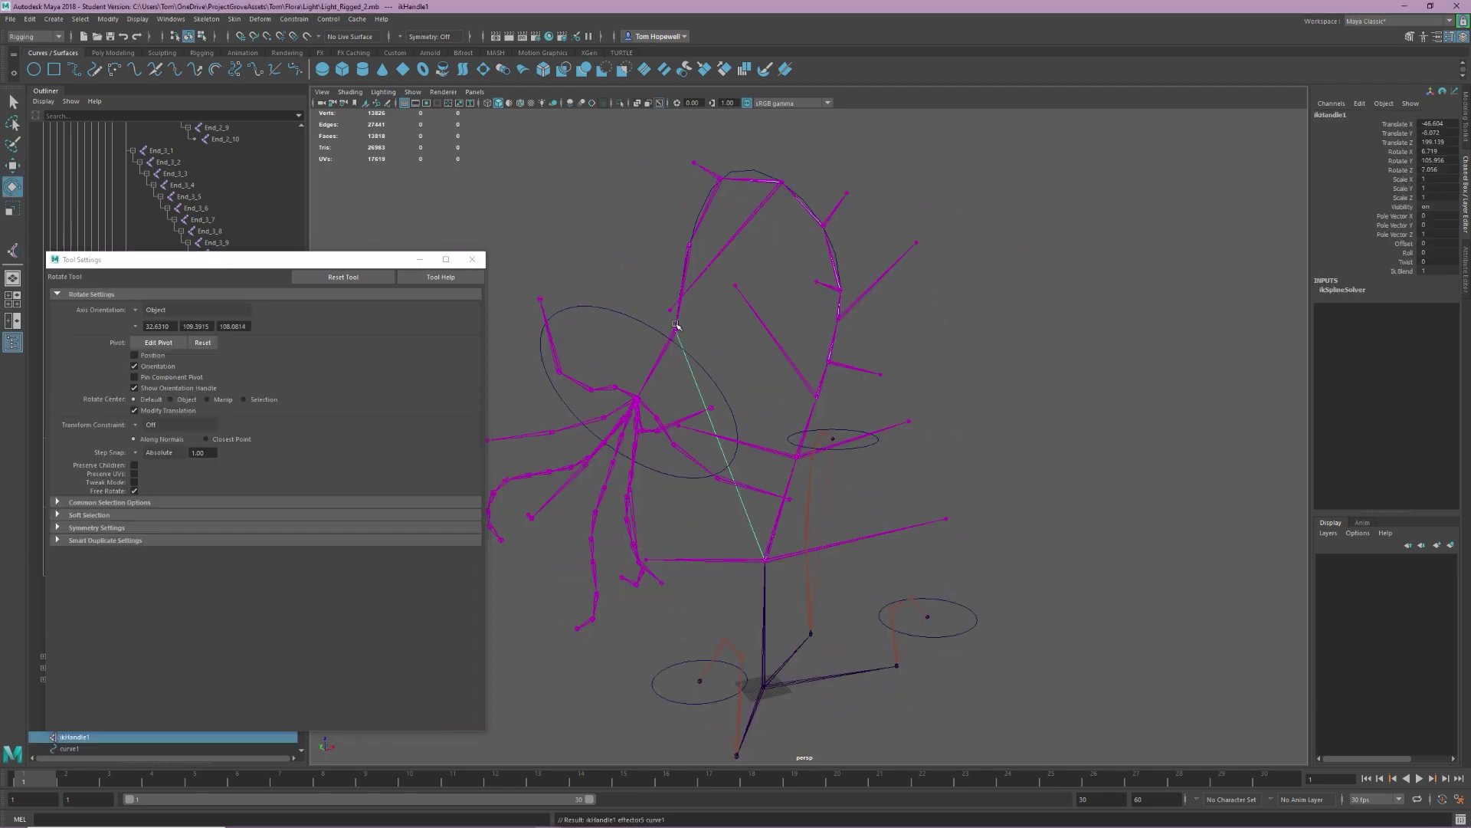
{"action": "key", "text": "ctrl+z"}
{"action": "key", "text": "ctrl+z"}
{"action": "key", "text": "ctrl+z"}
{"action": "key", "text": "ctrl+z"}
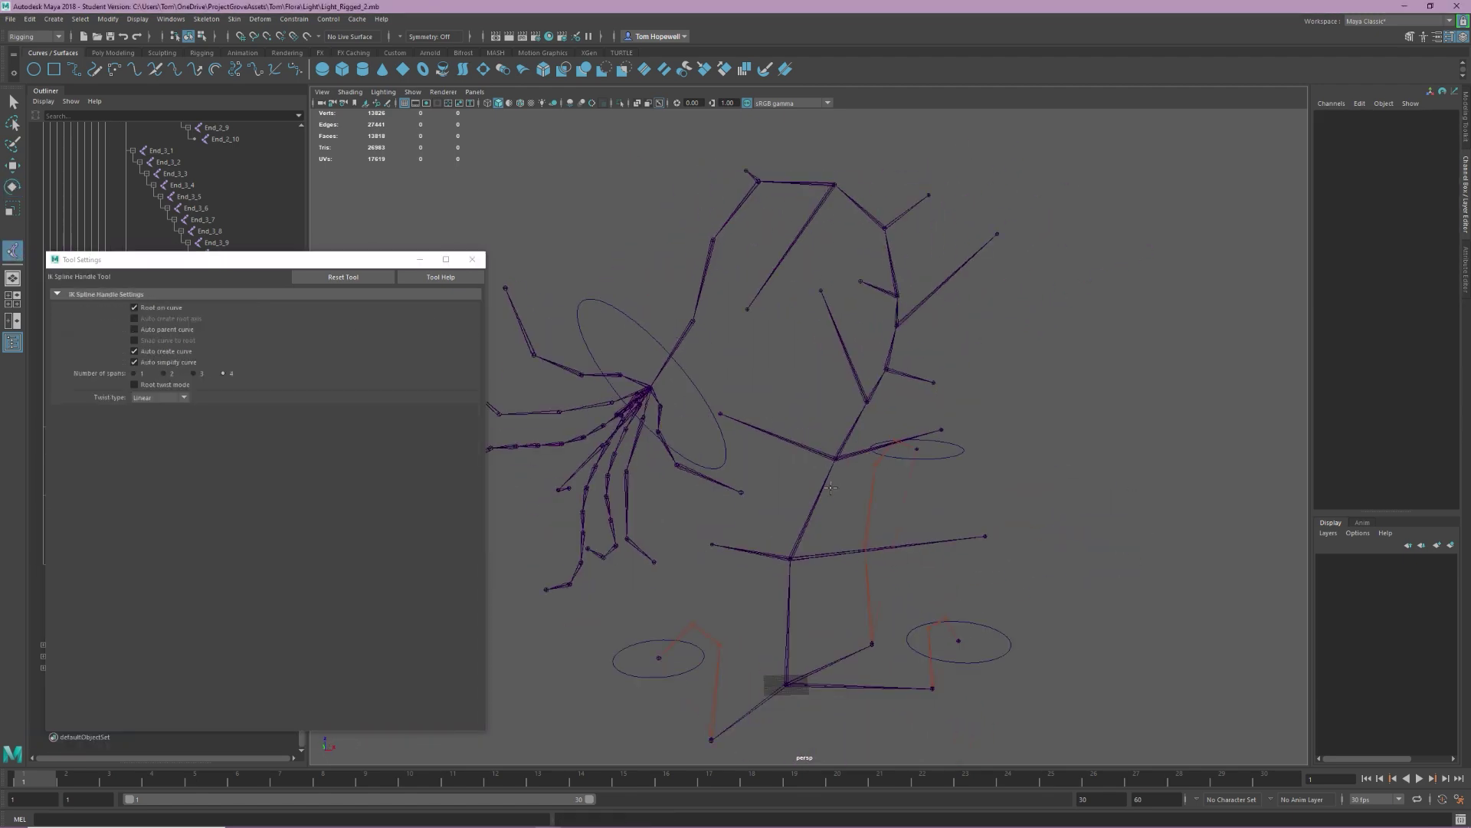
- Create a 4-span IK spline handle from the lower stem to just before the flower head, and hide the joints
{"action": "left_click", "coordinate": [472, 260]}
{"action": "left_click", "coordinate": [647, 276]}
{"action": "left_click", "coordinate": [418, 102]}
{"action": "left_click", "coordinate": [412, 92]}
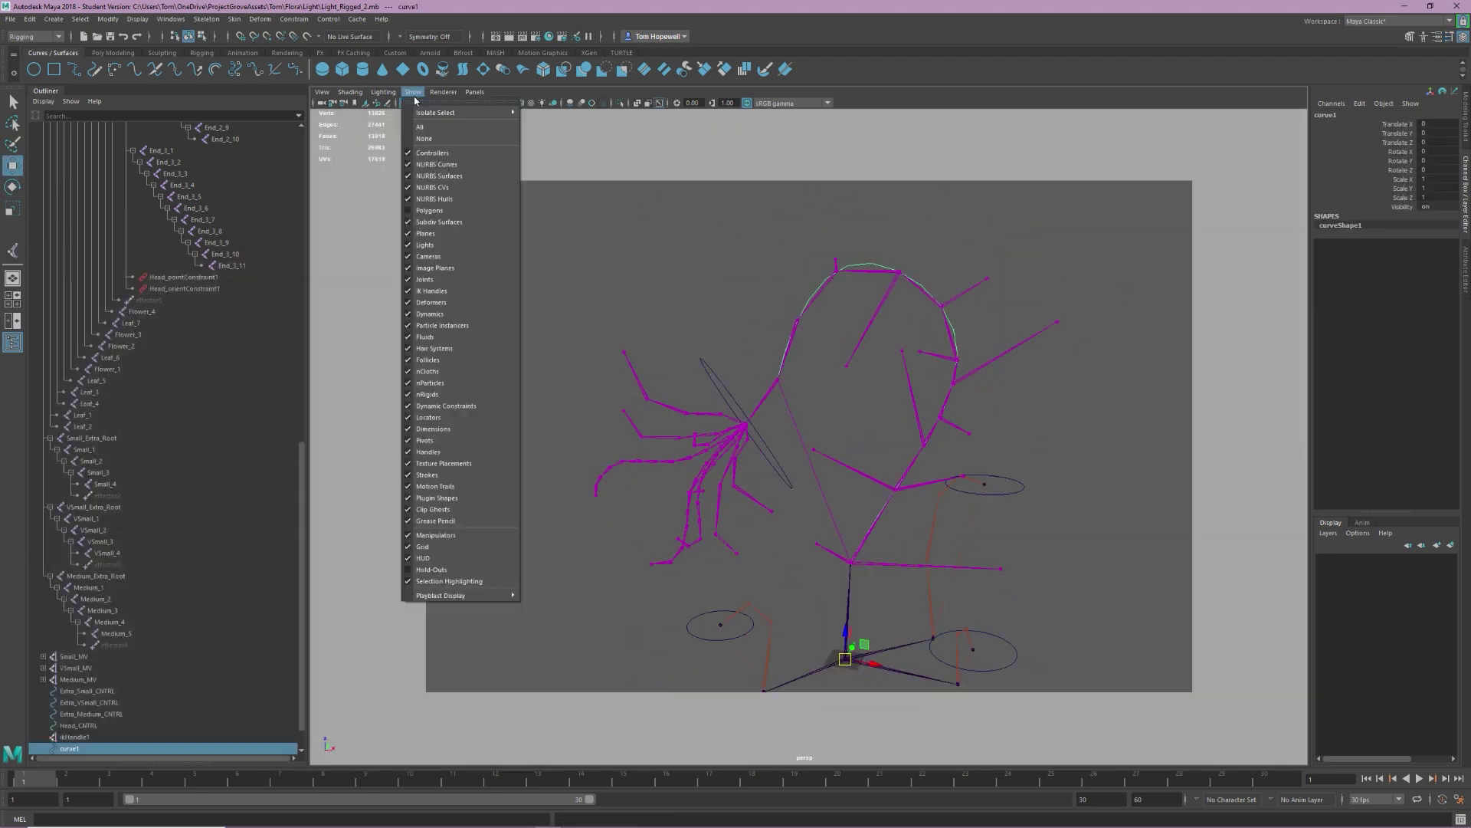
{"action": "left_click", "coordinate": [418, 103]}
{"action": "left_click", "coordinate": [412, 92]}
{"action": "left_click", "coordinate": [443, 128]}
{"action": "left_click", "coordinate": [782, 282]}
{"action": "left_click_drag", "start_coordinate": [782, 281], "coordinate": [674, 268], "text": "alt"}
{"action": "left_click", "coordinate": [674, 209]}
{"action": "right_click_drag", "start_coordinate": [736, 267], "coordinate": [668, 267]}
{"action": "left_click_drag", "start_coordinate": [813, 264], "coordinate": [597, 260], "text": "alt"}
{"action": "middle_click_drag", "start_coordinate": [776, 329], "coordinate": [816, 405], "text": "alt"}
{"action": "left_click_drag", "start_coordinate": [815, 406], "coordinate": [814, 418], "text": "alt"}
{"action": "left_click_drag", "start_coordinate": [682, 368], "coordinate": [755, 475]}
{"action": "left_click", "coordinate": [767, 368]}
{"action": "left_click", "coordinate": [755, 319]}
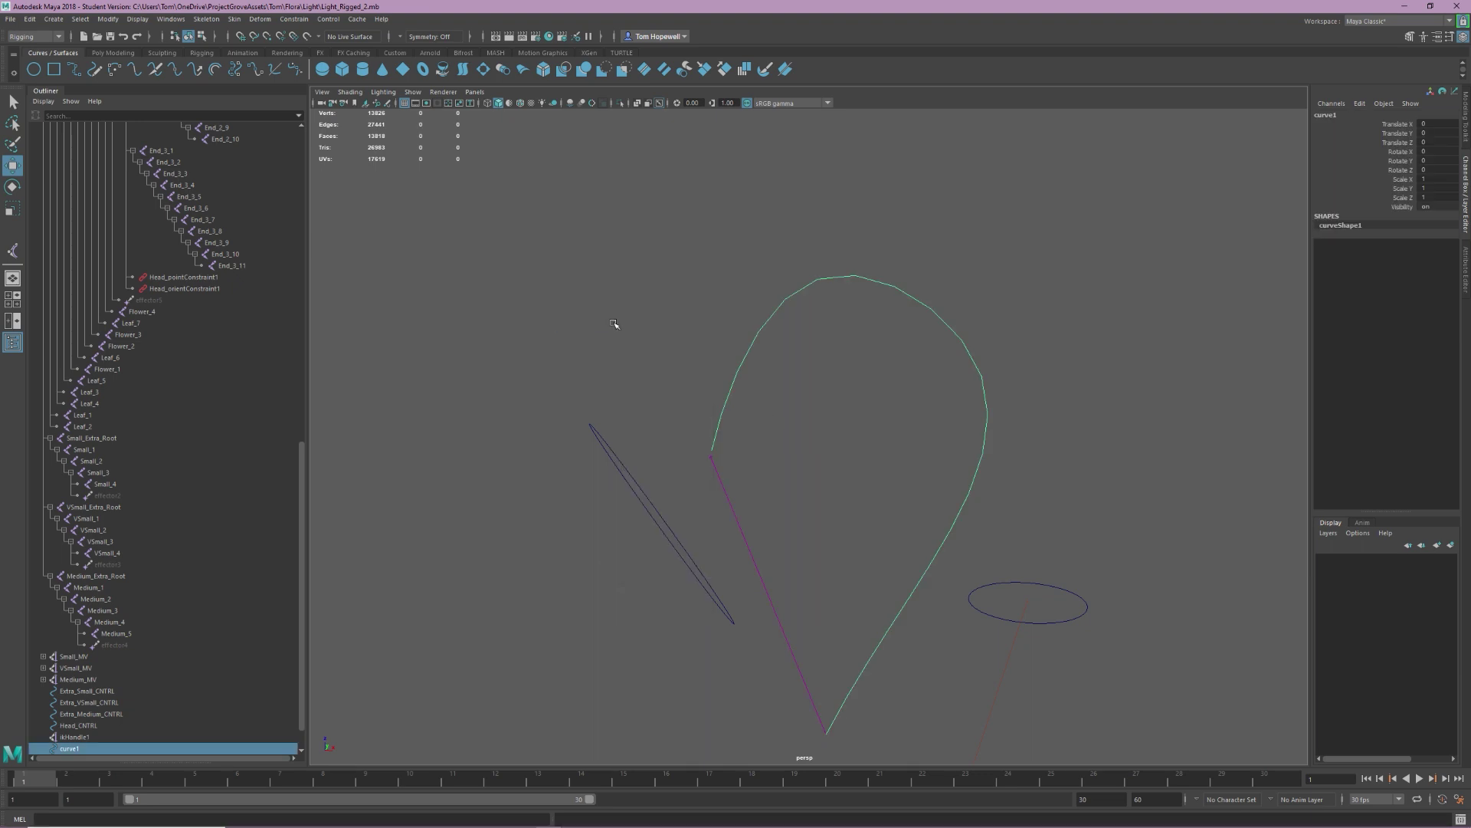
- Create a cluster from the two control vertices at the flower end of the stem's spline curve
{"action": "right_click_drag", "start_coordinate": [614, 322], "coordinate": [548, 321]}
{"action": "scroll", "coordinate": [613, 322], "scroll_direction": "up", "scroll_amount": 4}
{"action": "left_click_drag", "start_coordinate": [605, 337], "coordinate": [709, 462]}
{"action": "scroll", "coordinate": [771, 361], "scroll_direction": "down", "scroll_amount": 2}
{"action": "left_click", "coordinate": [205, 19]}
{"action": "mouse_move", "coordinate": [259, 19]}
{"action": "left_click", "coordinate": [269, 60]}
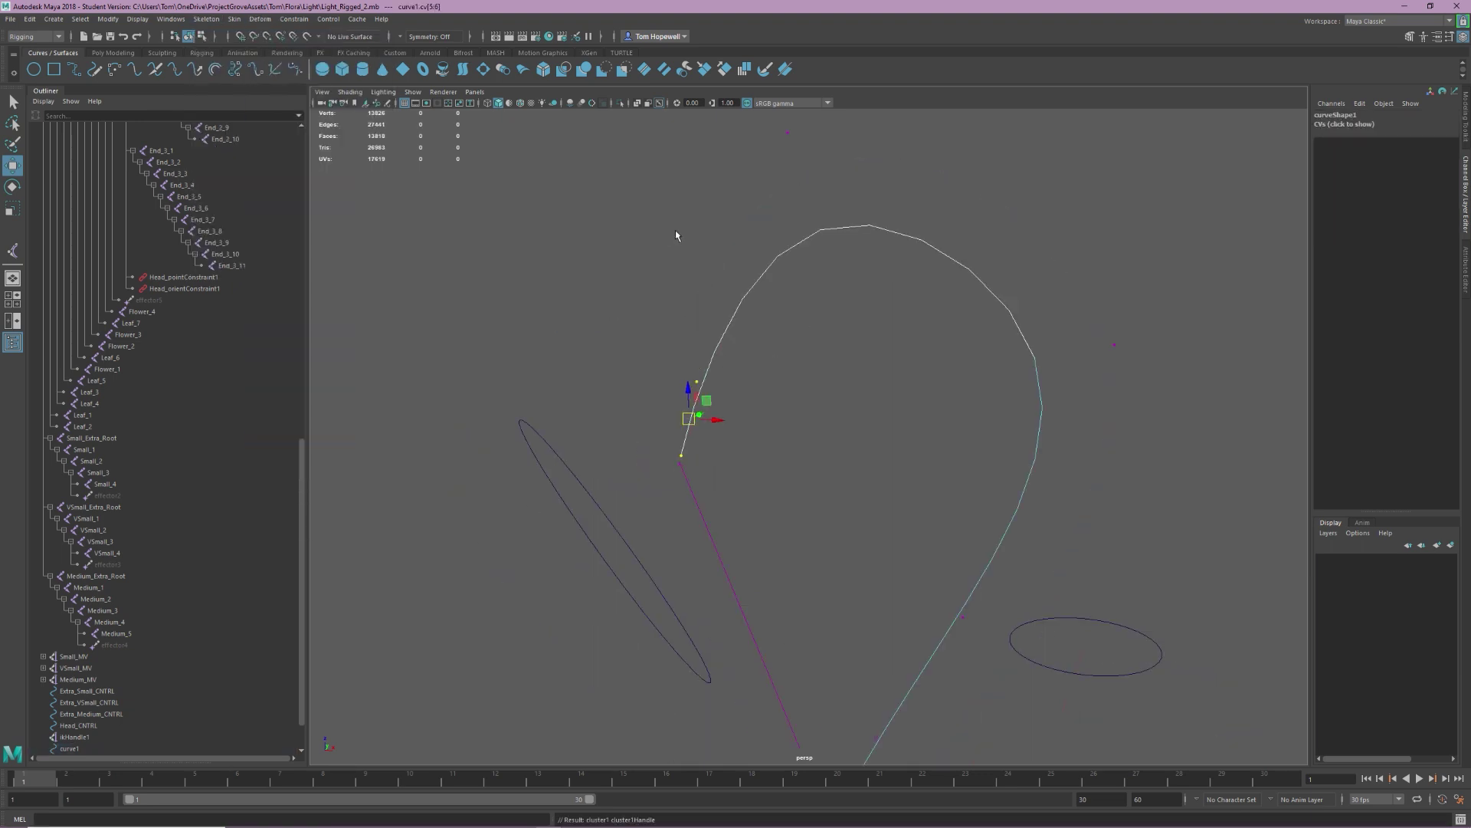
{"action": "middle_click_drag", "start_coordinate": [674, 230], "coordinate": [628, 315], "text": "alt"}
- Create a cluster from the single control vertex above the top of the main stem's spline curve
{"action": "left_click", "coordinate": [695, 383]}
{"action": "right_click_drag", "start_coordinate": [631, 290], "coordinate": [565, 289]}
{"action": "left_click_drag", "start_coordinate": [682, 176], "coordinate": [789, 264]}
{"action": "middle_click_drag", "start_coordinate": [925, 316], "coordinate": [834, 230], "text": "alt"}
{"action": "scroll", "coordinate": [782, 243], "scroll_direction": "down", "scroll_amount": 2}
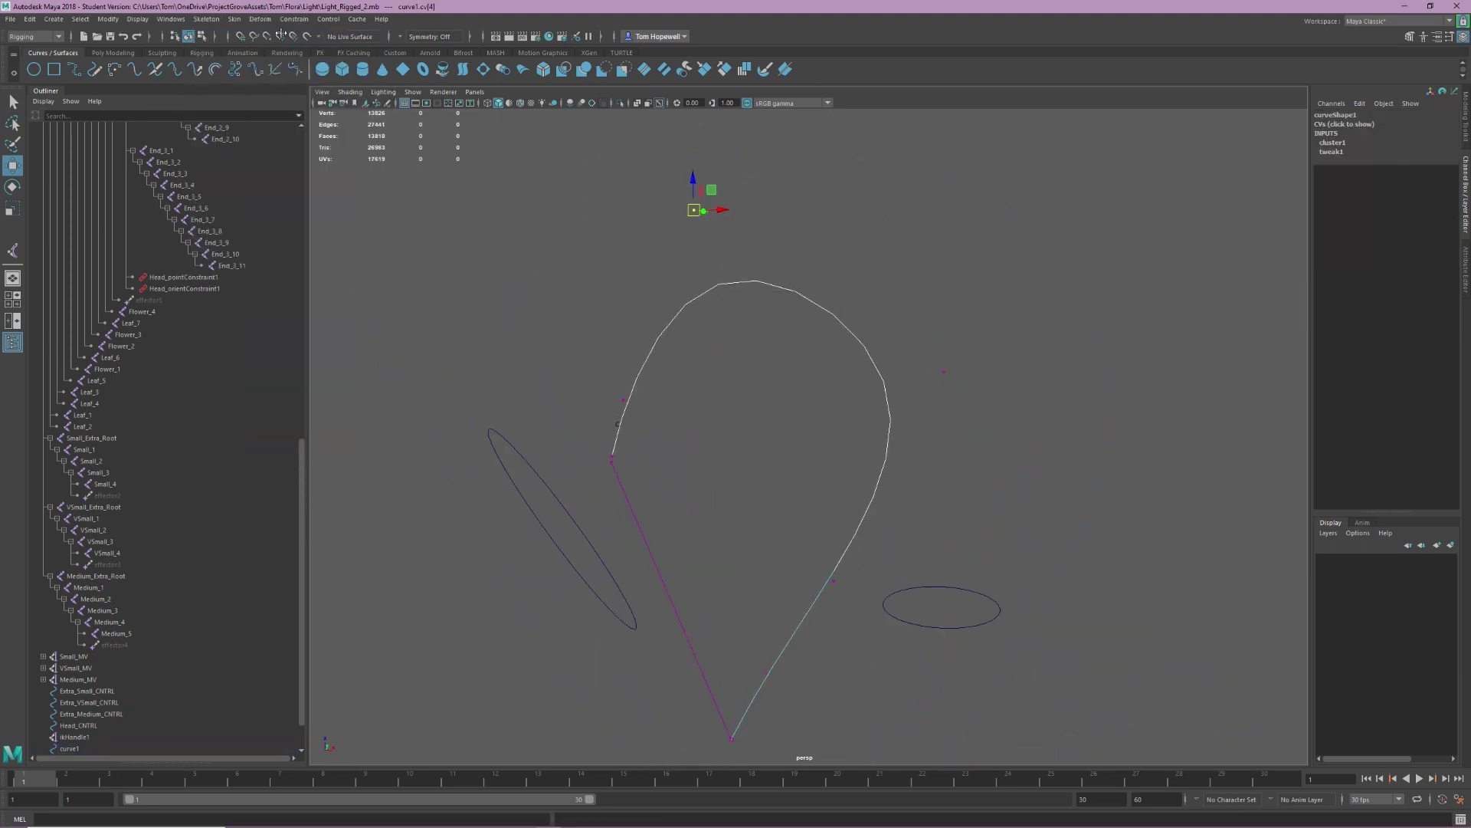
{"action": "left_click", "coordinate": [260, 19]}
{"action": "left_click", "coordinate": [270, 60]}
- Try a cluster from the single control vertex outside the stem curve's outer bend, and undo it
{"action": "middle_click_drag", "start_coordinate": [969, 310], "coordinate": [922, 263], "text": "alt"}
{"action": "right_click_drag", "start_coordinate": [841, 341], "coordinate": [775, 339]}
{"action": "left_click_drag", "start_coordinate": [865, 279], "coordinate": [935, 360]}
{"action": "left_click", "coordinate": [260, 19]}
{"action": "left_click", "coordinate": [270, 60]}
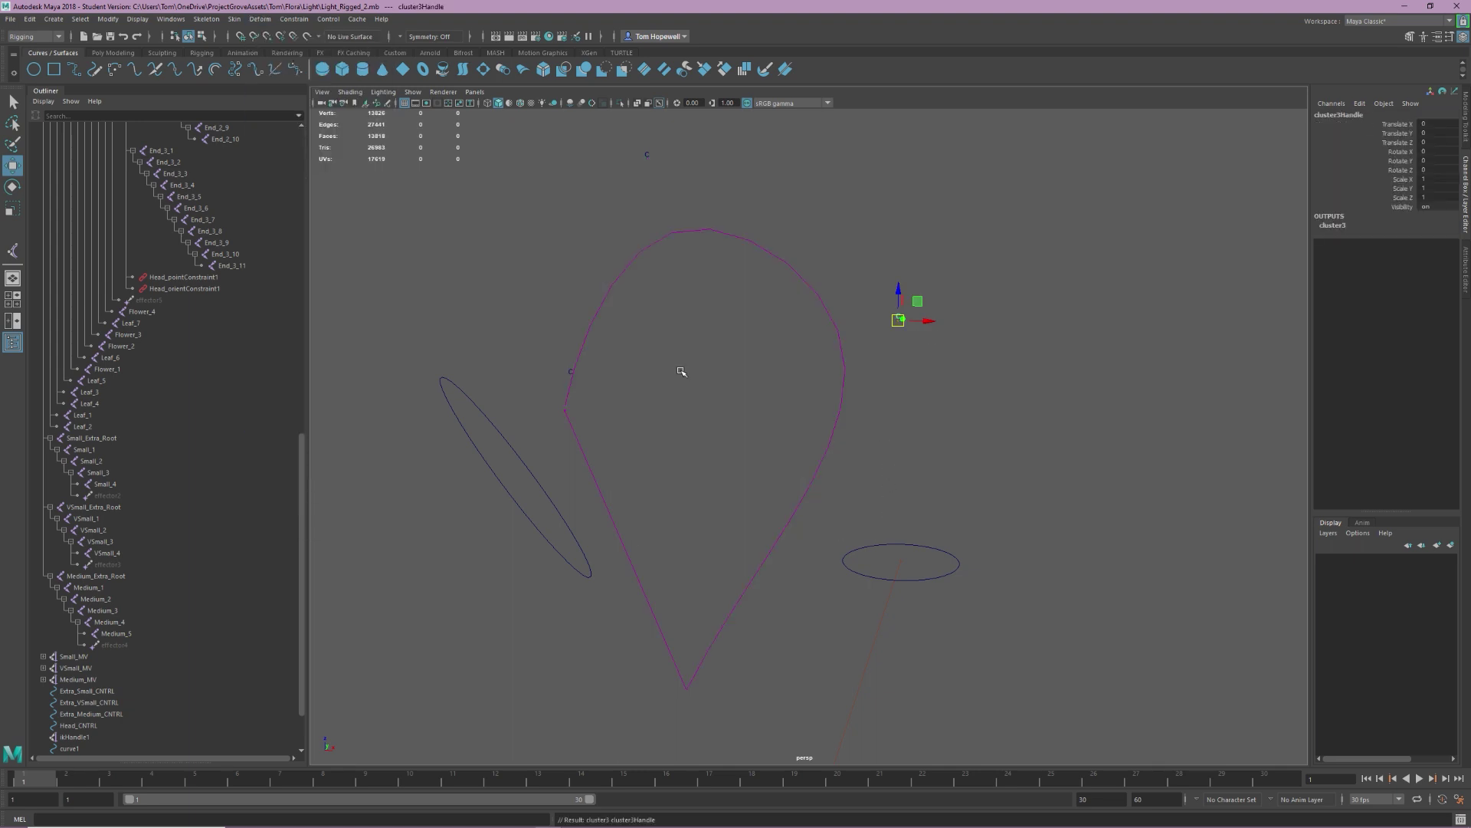
{"action": "middle_click_drag", "start_coordinate": [680, 368], "coordinate": [711, 277], "text": "alt"}
{"action": "key", "text": "ctrl+z"}
- Create a cluster from the two control vertices along the outer side of the stem curve
{"action": "left_click", "coordinate": [831, 421]}
{"action": "right_click_drag", "start_coordinate": [788, 342], "coordinate": [723, 341]}
{"action": "left_click_drag", "start_coordinate": [947, 207], "coordinate": [790, 479]}
{"action": "left_click", "coordinate": [260, 20]}
{"action": "left_click", "coordinate": [270, 59]}
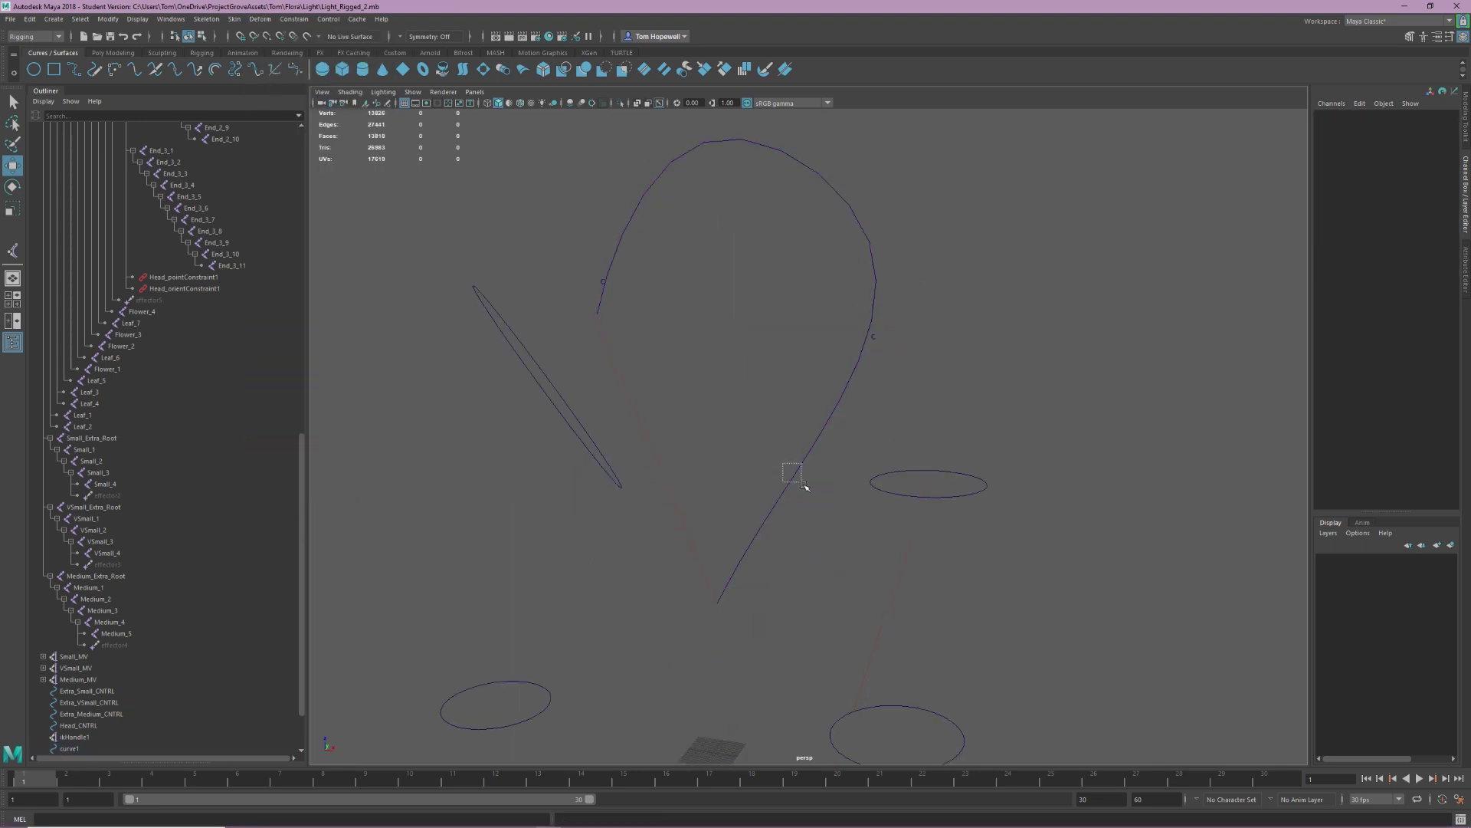
- Create a cluster from the control vertices at the base end of the stem curve
{"action": "right_click_drag", "start_coordinate": [802, 483], "coordinate": [736, 481]}
{"action": "left_click_drag", "start_coordinate": [785, 502], "coordinate": [709, 612]}
{"action": "middle_click_drag", "start_coordinate": [724, 410], "coordinate": [759, 406], "text": "alt"}
{"action": "scroll", "coordinate": [759, 405], "scroll_direction": "down", "scroll_amount": 1}
{"action": "left_click", "coordinate": [260, 19]}
{"action": "left_click", "coordinate": [269, 60]}
- Rename the main stem's spline curve as MainCurve_MV
{"action": "scroll", "coordinate": [102, 681], "scroll_direction": "down", "scroll_amount": 3}
{"action": "left_click", "coordinate": [102, 681]}
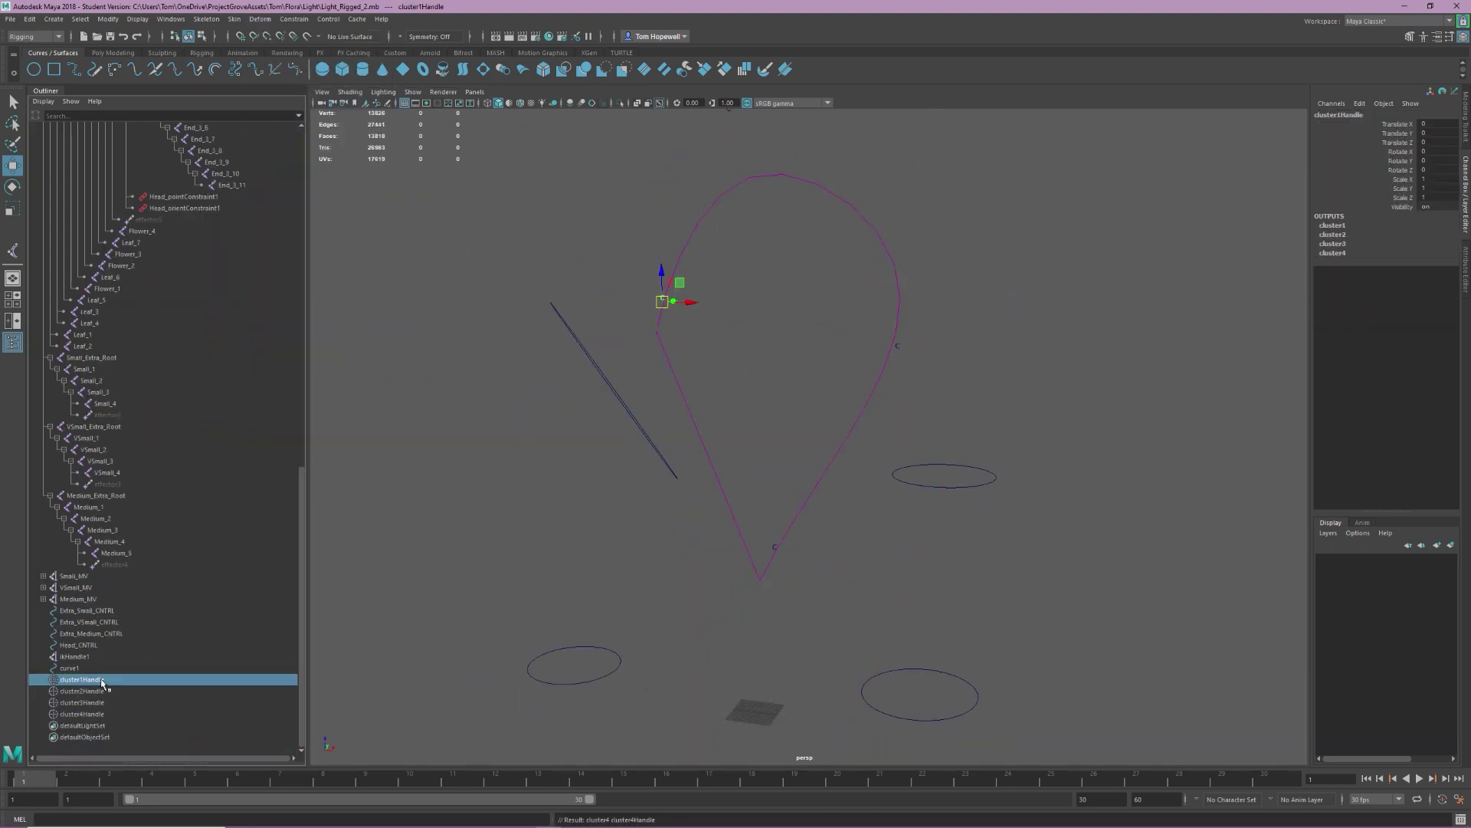
{"action": "double_click", "coordinate": [76, 668]}
{"action": "type", "text": "MainCurve"}
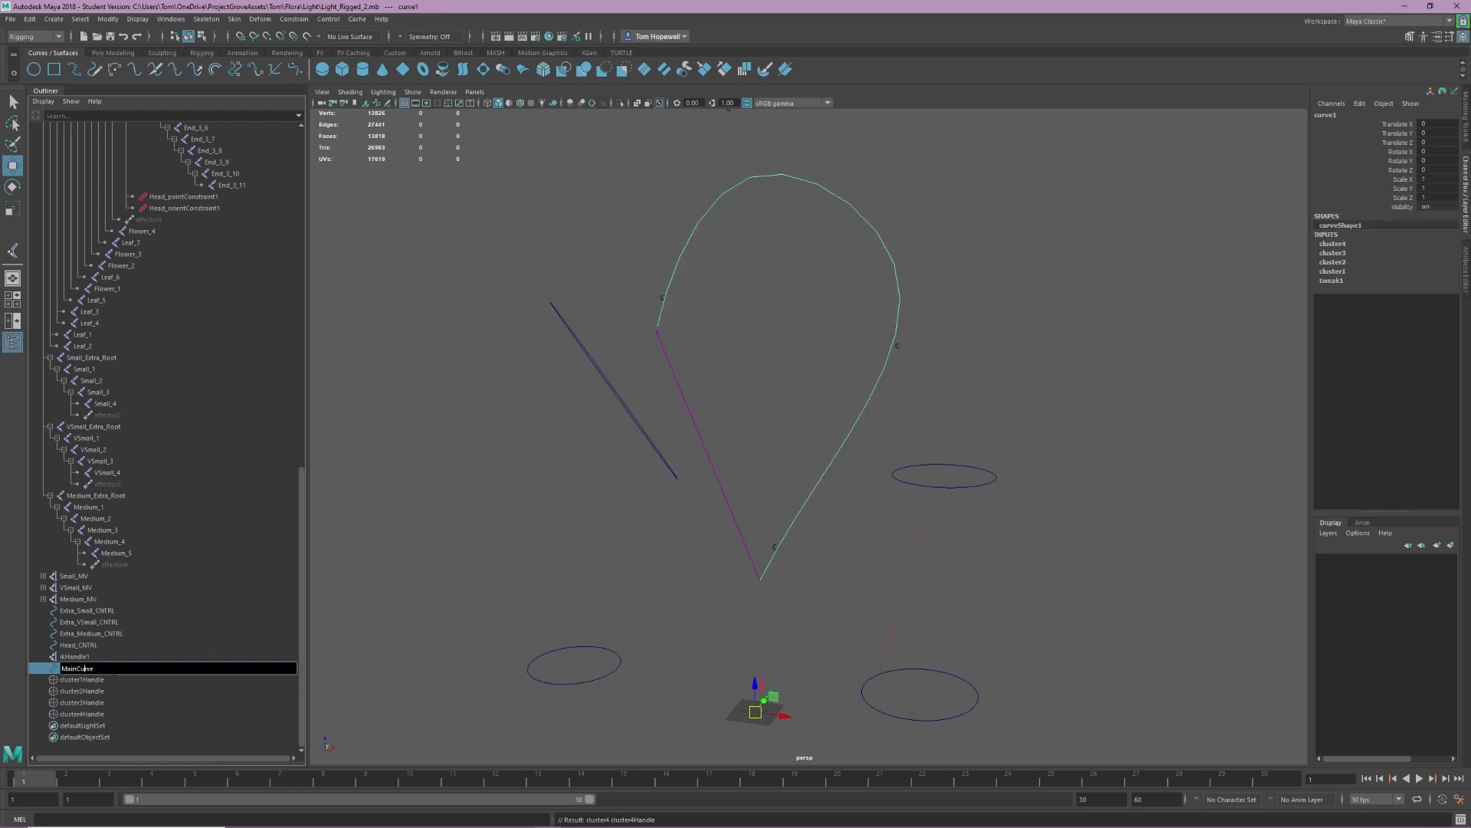
{"action": "type", "text": "_MV"}
{"action": "key", "text": "Return"}
- Create a NURBS circle at the origin and scale it up evenly in its plane
{"action": "left_click", "coordinate": [107, 714]}
{"action": "left_click", "coordinate": [33, 69]}
{"action": "left_click_drag", "start_coordinate": [706, 571], "coordinate": [709, 615], "text": "alt"}
{"action": "key", "text": "r"}
{"action": "left_click_drag", "start_coordinate": [782, 628], "coordinate": [847, 604]}
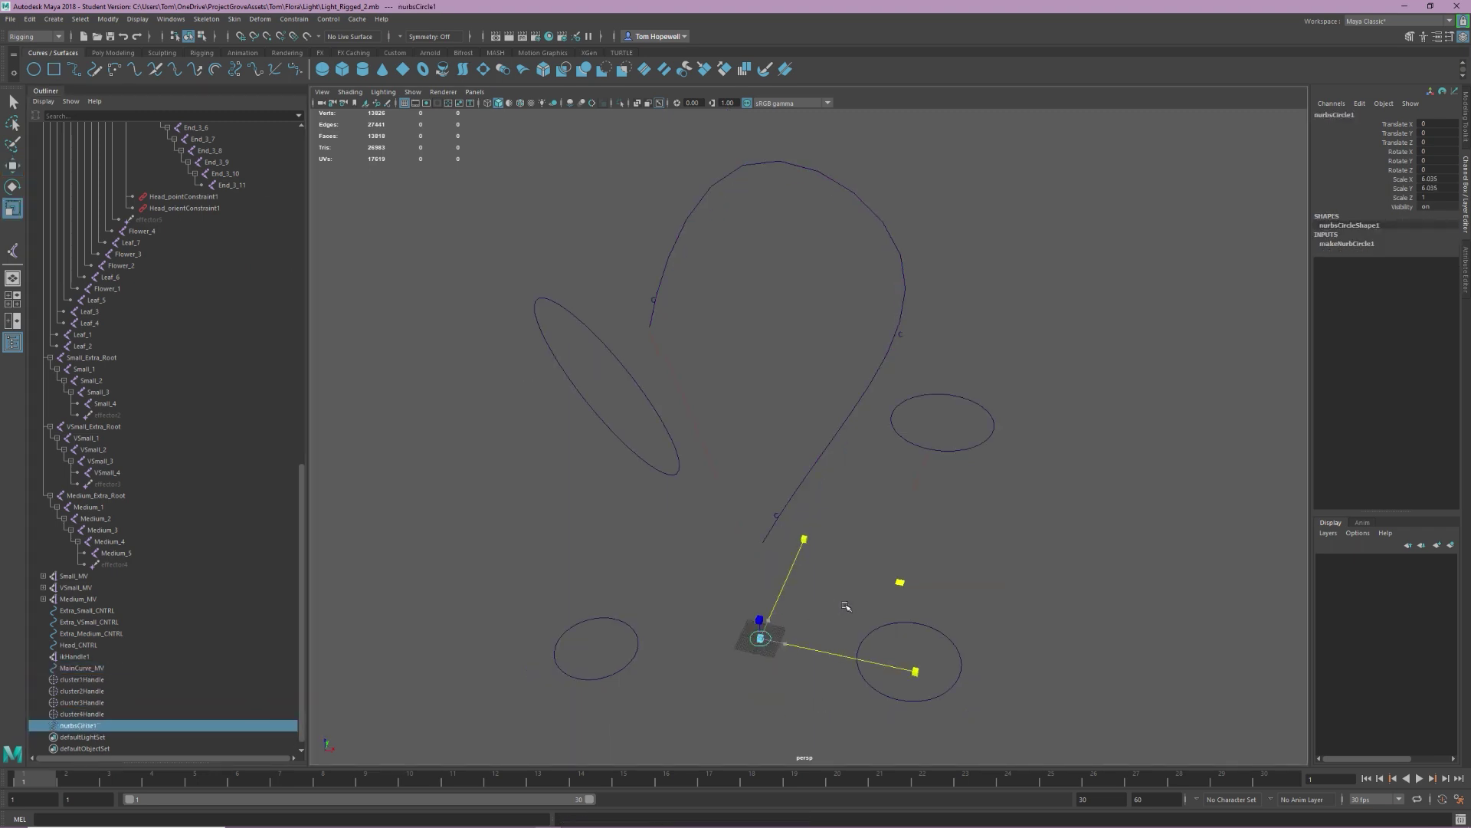
{"action": "left_click", "coordinate": [1450, 729]}
- Move the new circle onto the cluster at the stem's flower end and tilt it across the curve
{"action": "key", "text": "w"}
{"action": "left_click_drag", "start_coordinate": [760, 638], "coordinate": [775, 401]}
{"action": "left_click_drag", "start_coordinate": [726, 467], "coordinate": [666, 311]}
{"action": "left_click_drag", "start_coordinate": [736, 314], "coordinate": [772, 308], "text": "alt"}
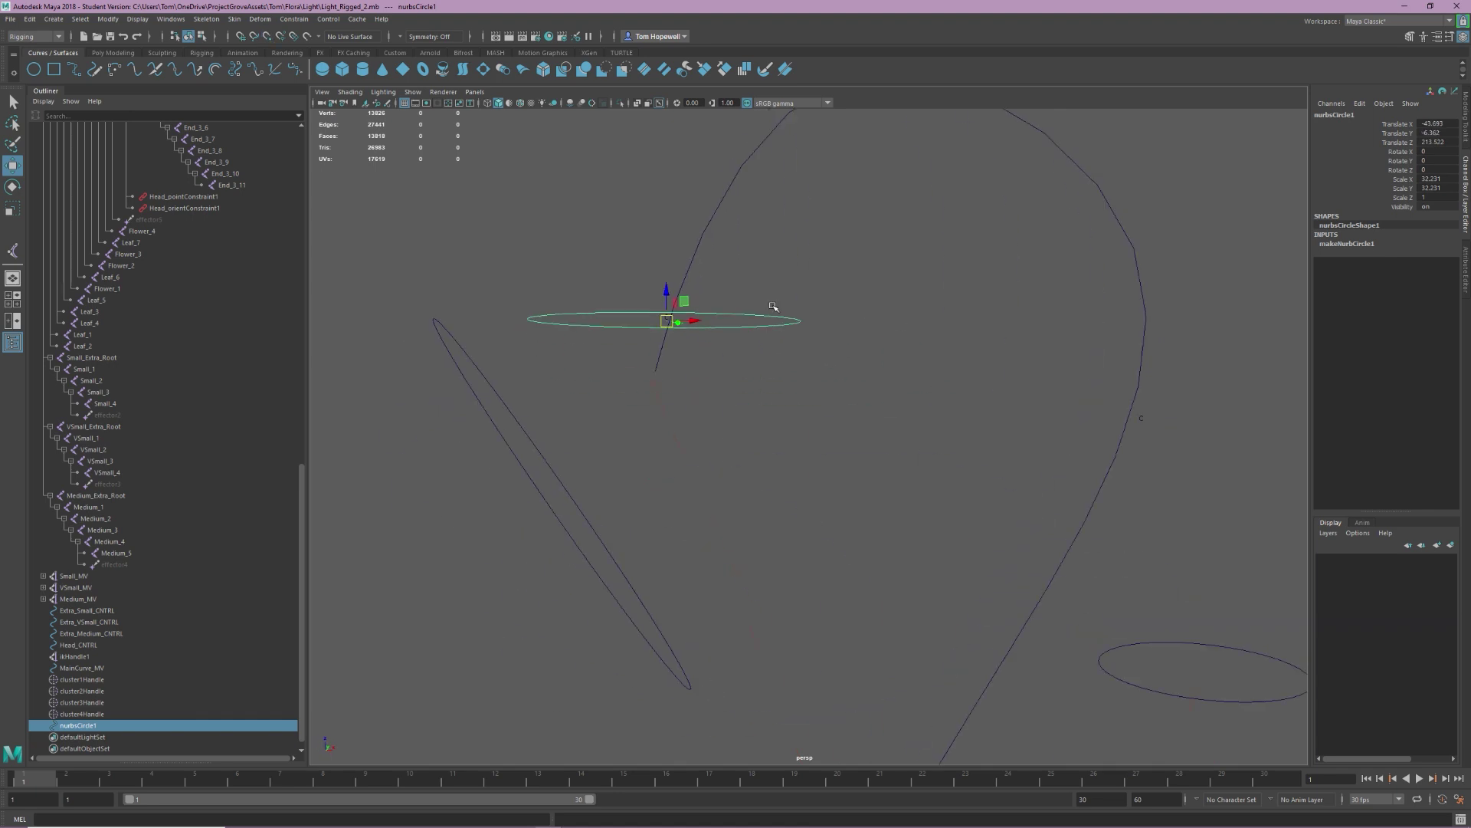
{"action": "key", "text": "e"}
{"action": "left_click_drag", "start_coordinate": [706, 343], "coordinate": [835, 249]}
- Duplicate the circle and place the copy around the top of the stem curve, rotated across it
{"action": "scroll", "coordinate": [721, 361], "scroll_direction": "down", "scroll_amount": 3}
{"action": "key", "text": "w"}
{"action": "key", "text": "ctrl+d"}
{"action": "left_click_drag", "start_coordinate": [843, 244], "coordinate": [821, 316], "text": "alt"}
{"action": "key", "text": "e"}
{"action": "key", "text": "w"}
{"action": "left_click_drag", "start_coordinate": [821, 316], "coordinate": [885, 459], "text": "alt"}
{"action": "scroll", "coordinate": [840, 313], "scroll_direction": "down", "scroll_amount": 2}
- Duplicate the top circle and place the copy at the outer-side cluster, rotated across the stem curve
{"action": "key", "text": "ctrl+d"}
{"action": "mouse_move", "coordinate": [885, 459]}
{"action": "left_mouse_down", "text": "alt"}
{"action": "mouse_move", "coordinate": [923, 444]}
{"action": "mouse_move", "coordinate": [882, 430]}
{"action": "left_mouse_up", "text": "alt"}
{"action": "key", "text": "e"}
{"action": "left_click_drag", "start_coordinate": [882, 431], "coordinate": [938, 440], "text": "alt"}
{"action": "key", "text": "w"}
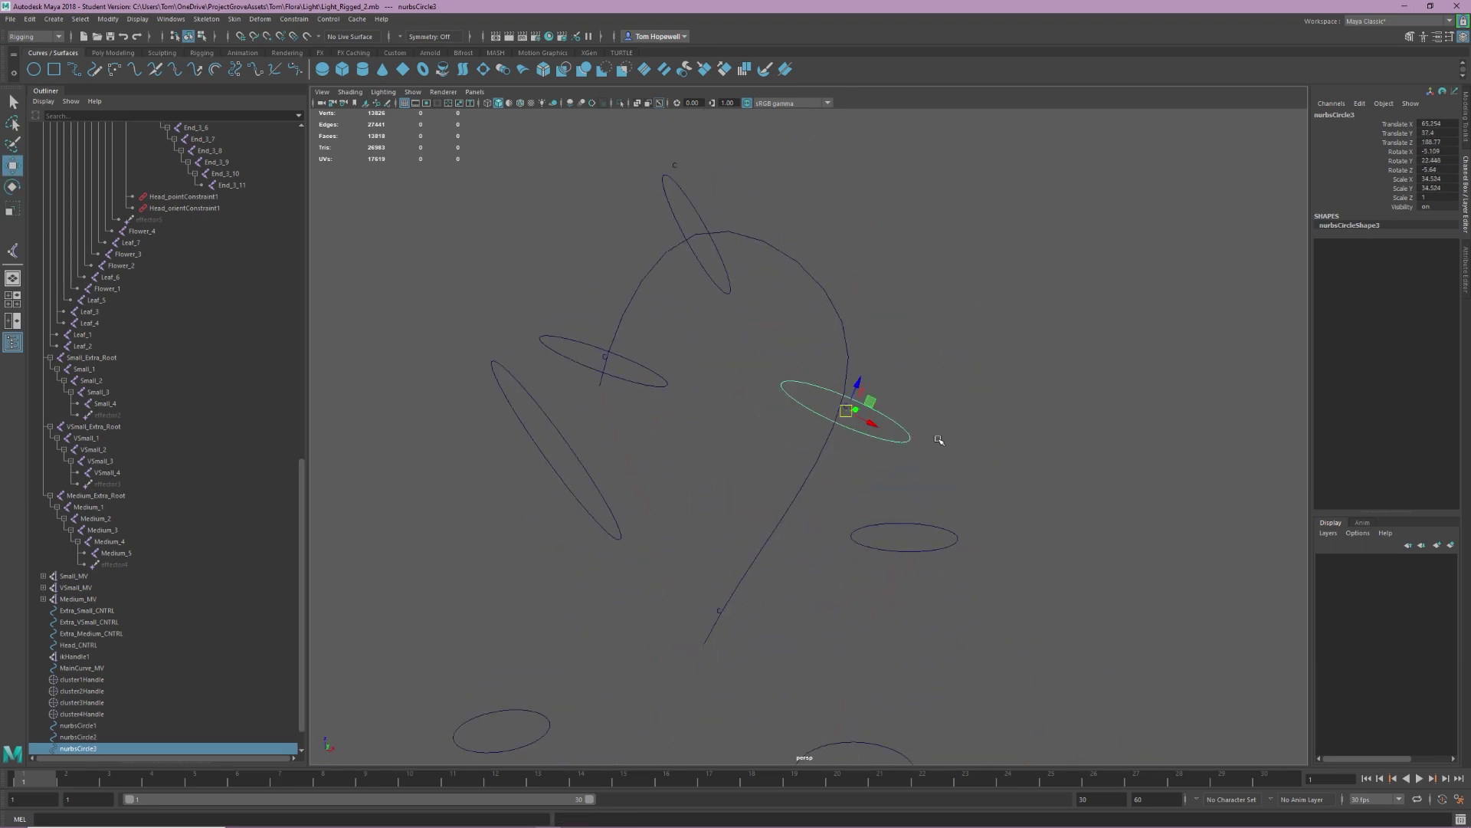
- Duplicate the outer-side circle, move the copy to the cluster at the stem's base, and scale it slightly larger
{"action": "middle_click_drag", "start_coordinate": [939, 440], "coordinate": [970, 384], "text": "alt"}
{"action": "key", "text": "ctrl+d"}
{"action": "left_click_drag", "start_coordinate": [879, 355], "coordinate": [820, 546]}
{"action": "left_click_drag", "start_coordinate": [820, 546], "coordinate": [744, 528], "text": "alt"}
{"action": "left_click_drag", "start_coordinate": [798, 566], "coordinate": [904, 553]}
{"action": "key", "text": "r"}
{"action": "left_click_drag", "start_coordinate": [750, 560], "coordinate": [775, 558]}
- Adjust the sizes of the main stem's control circles with the viewport display filters toggled
{"action": "left_click_drag", "start_coordinate": [552, 253], "coordinate": [535, 260], "text": "alt"}
{"action": "left_click", "coordinate": [412, 92]}
{"action": "left_click", "coordinate": [429, 203]}
{"action": "left_click", "coordinate": [700, 337]}
{"action": "left_click_drag", "start_coordinate": [766, 322], "coordinate": [996, 441], "text": "alt"}
{"action": "left_click", "coordinate": [755, 226]}
{"action": "left_click", "coordinate": [942, 417]}
{"action": "left_click", "coordinate": [700, 460]}
{"action": "left_click", "coordinate": [1019, 457]}
{"action": "left_click", "coordinate": [412, 92]}
{"action": "left_click", "coordinate": [433, 213]}
{"action": "scroll", "coordinate": [629, 284], "scroll_direction": "up", "scroll_amount": 5}
- Freeze the transformations of the flower-end control circle and delete its construction history
{"action": "left_click", "coordinate": [92, 725]}
{"action": "left_click", "coordinate": [108, 20]}
{"action": "left_click", "coordinate": [149, 71]}
{"action": "left_click", "coordinate": [32, 19]}
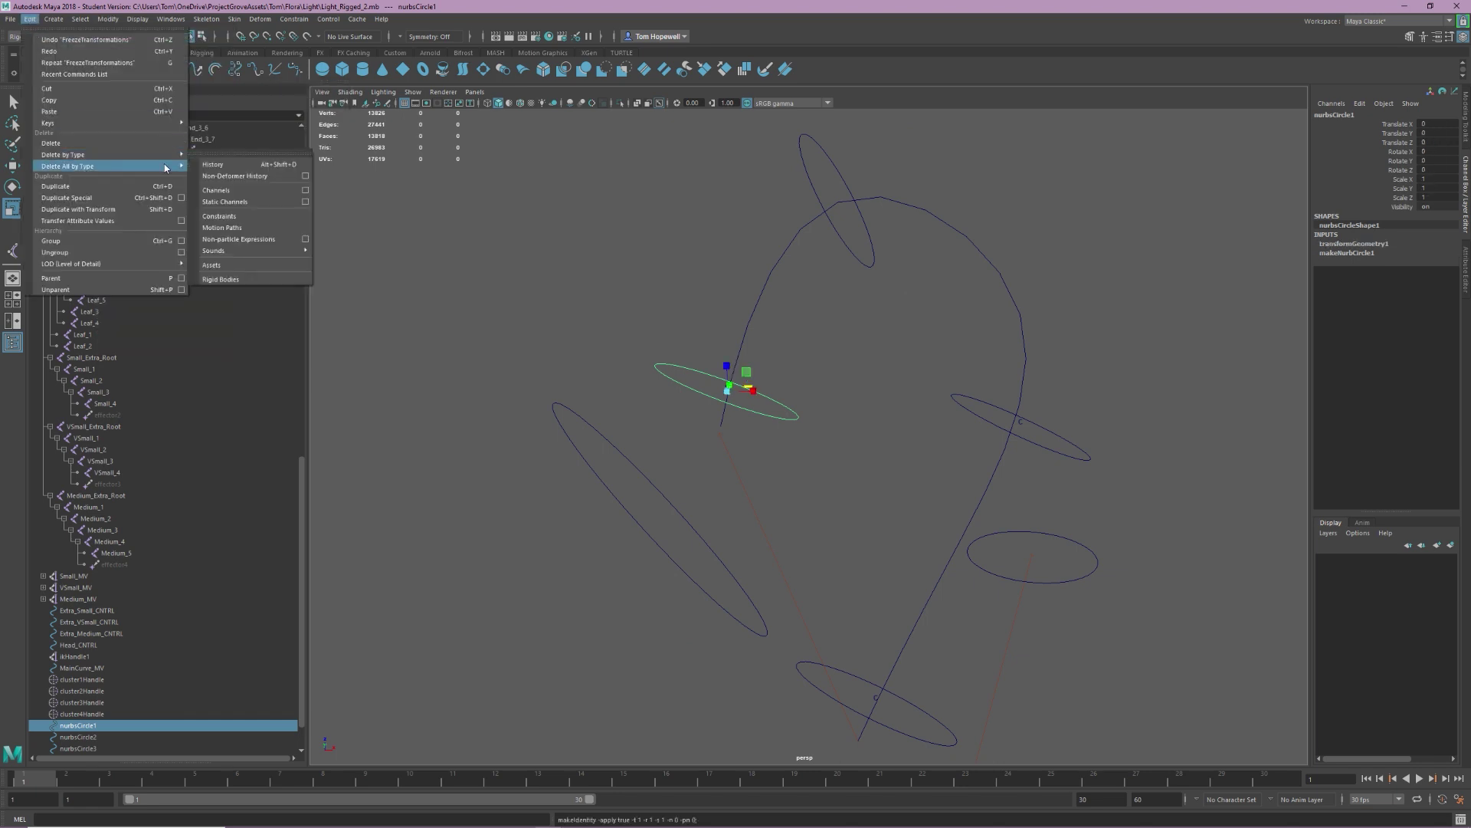
{"action": "left_click", "coordinate": [214, 164]}
{"action": "left_click", "coordinate": [92, 737]}
{"action": "left_click", "coordinate": [109, 19]}
{"action": "left_click", "coordinate": [104, 727]}
- Rename the four stem circles from flower end to base as Neck_CNTRL, Mid_1_CNTRL, Mid_2_CNTRL and BaseCurve_CNTRL
{"action": "scroll", "coordinate": [104, 727], "scroll_direction": "down", "scroll_amount": 2}
{"action": "double_click", "coordinate": [80, 680]}
{"action": "type", "text": "Neck_CNTRL"}
{"action": "key", "text": "Return"}
{"action": "double_click", "coordinate": [79, 692]}
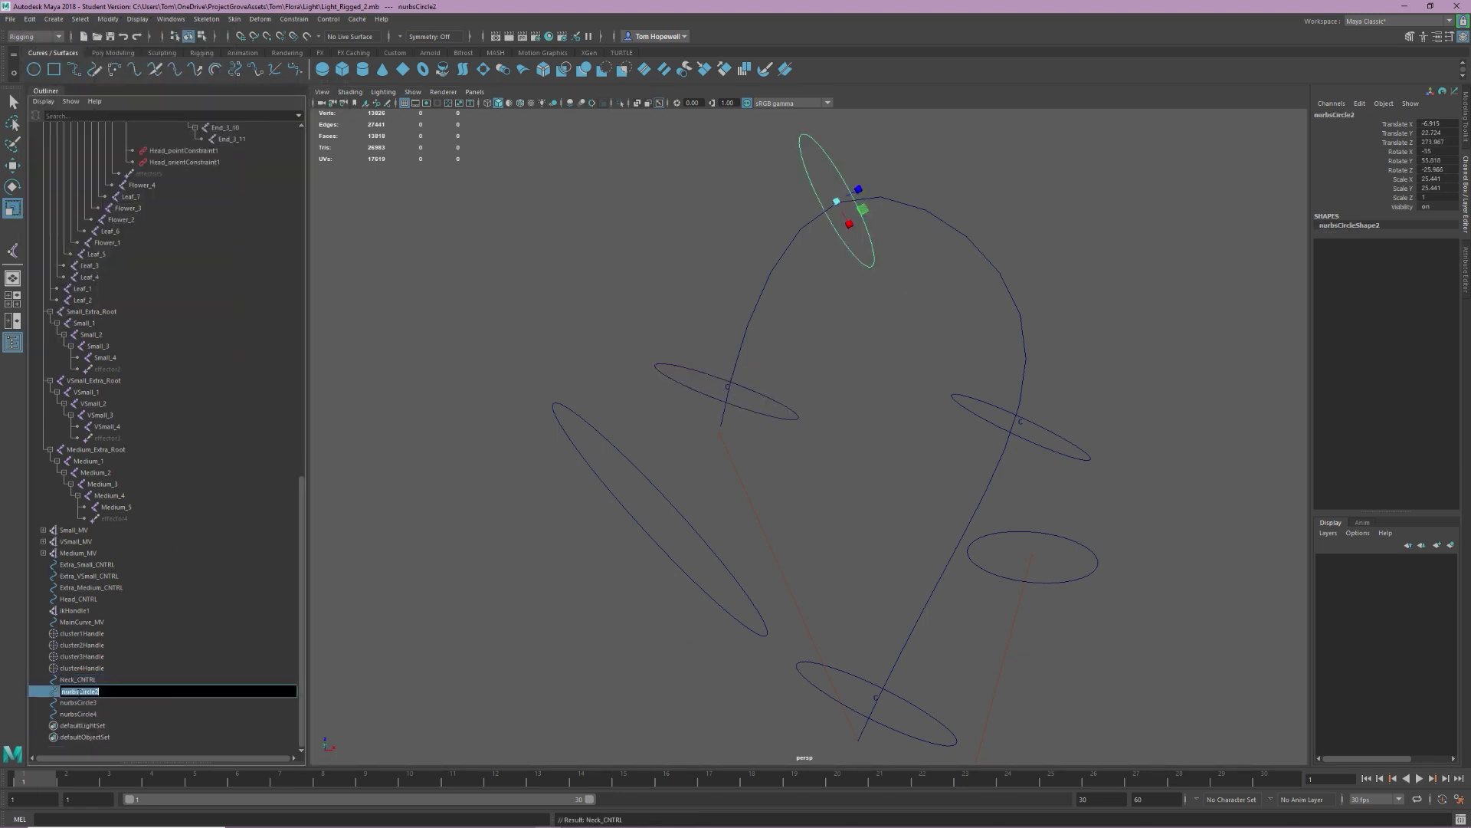
{"action": "type", "text": "Mid_1_CNTRL"}
{"action": "key", "text": "Tab"}
{"action": "type", "text": "Mid_2_CNTRL"}
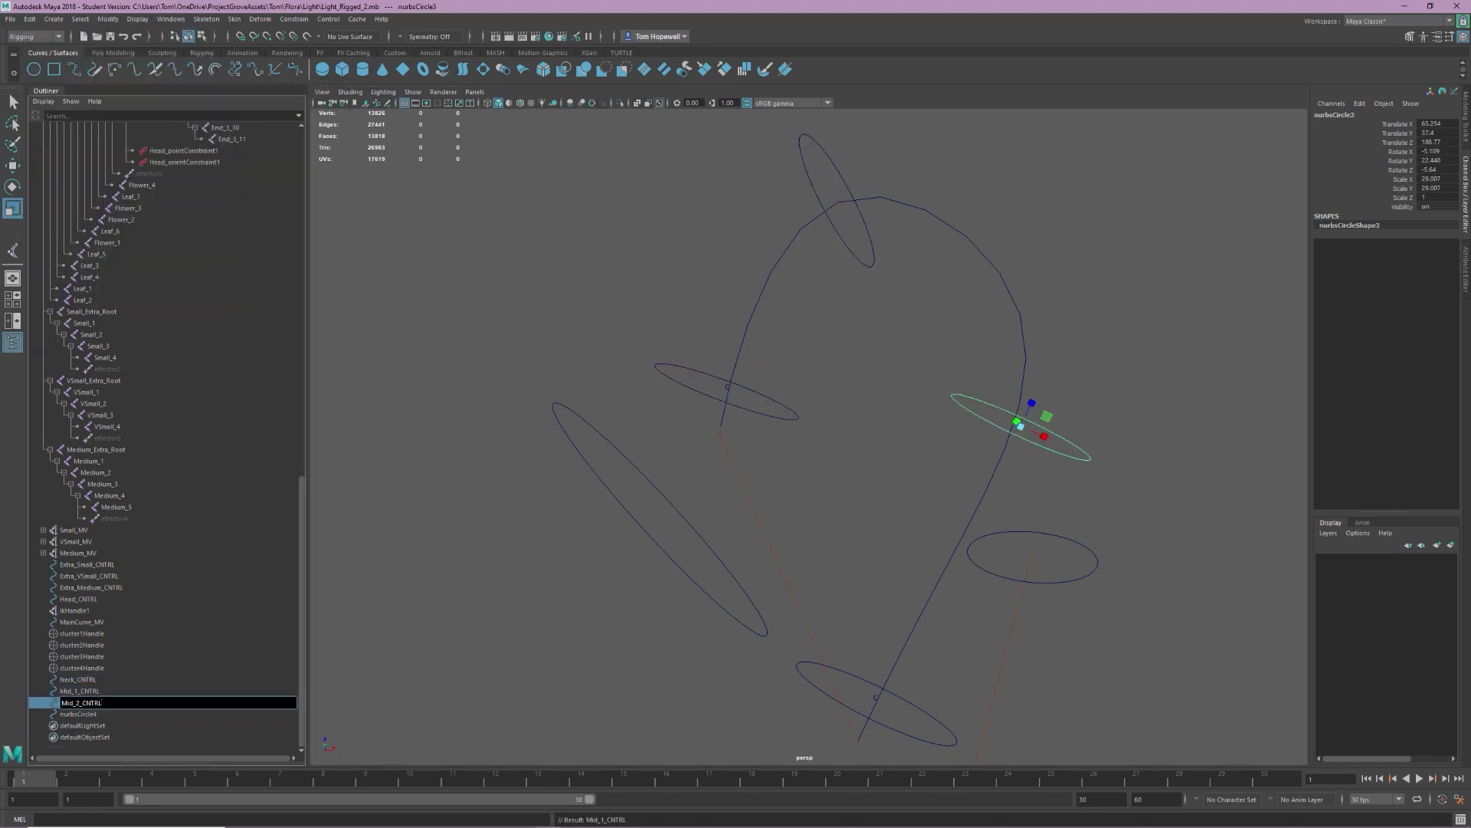
{"action": "key", "text": "Tab"}
{"action": "type", "text": "Base"}
{"action": "type", "text": "Curve"}
{"action": "key", "text": "Return"}
- Rename the two middle stem controls as MidCurve_2_CNTRL and MidCurve_1_CNTRL, and open the neck control's name for editing
{"action": "double_click", "coordinate": [120, 703]}
{"action": "type", "text": "Curve"}
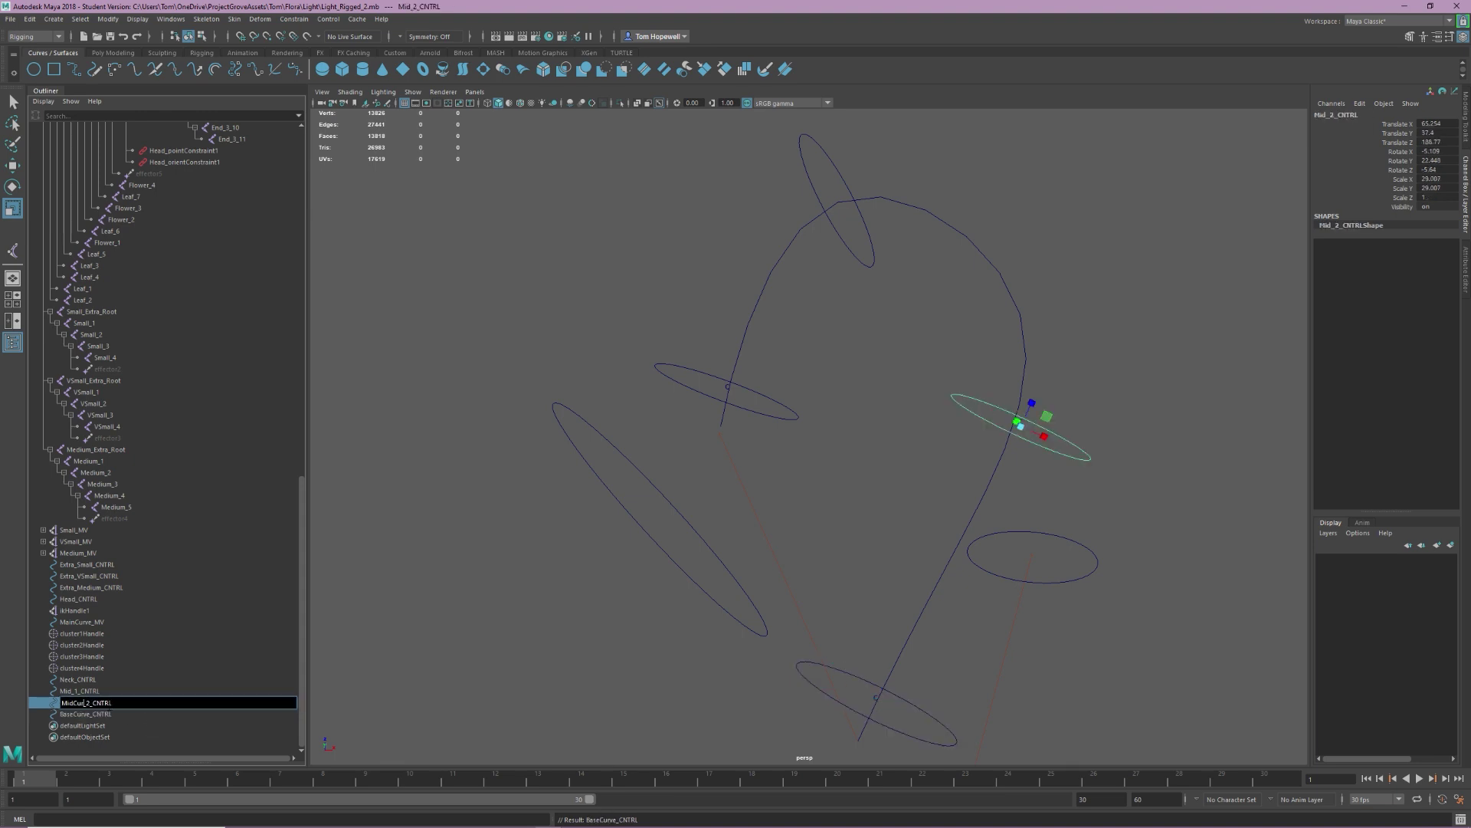
{"action": "key", "text": "Return"}
{"action": "double_click", "coordinate": [138, 691]}
{"action": "type", "text": "Curve"}
{"action": "double_click", "coordinate": [163, 680]}
{"action": "left_click", "coordinate": [164, 690]}
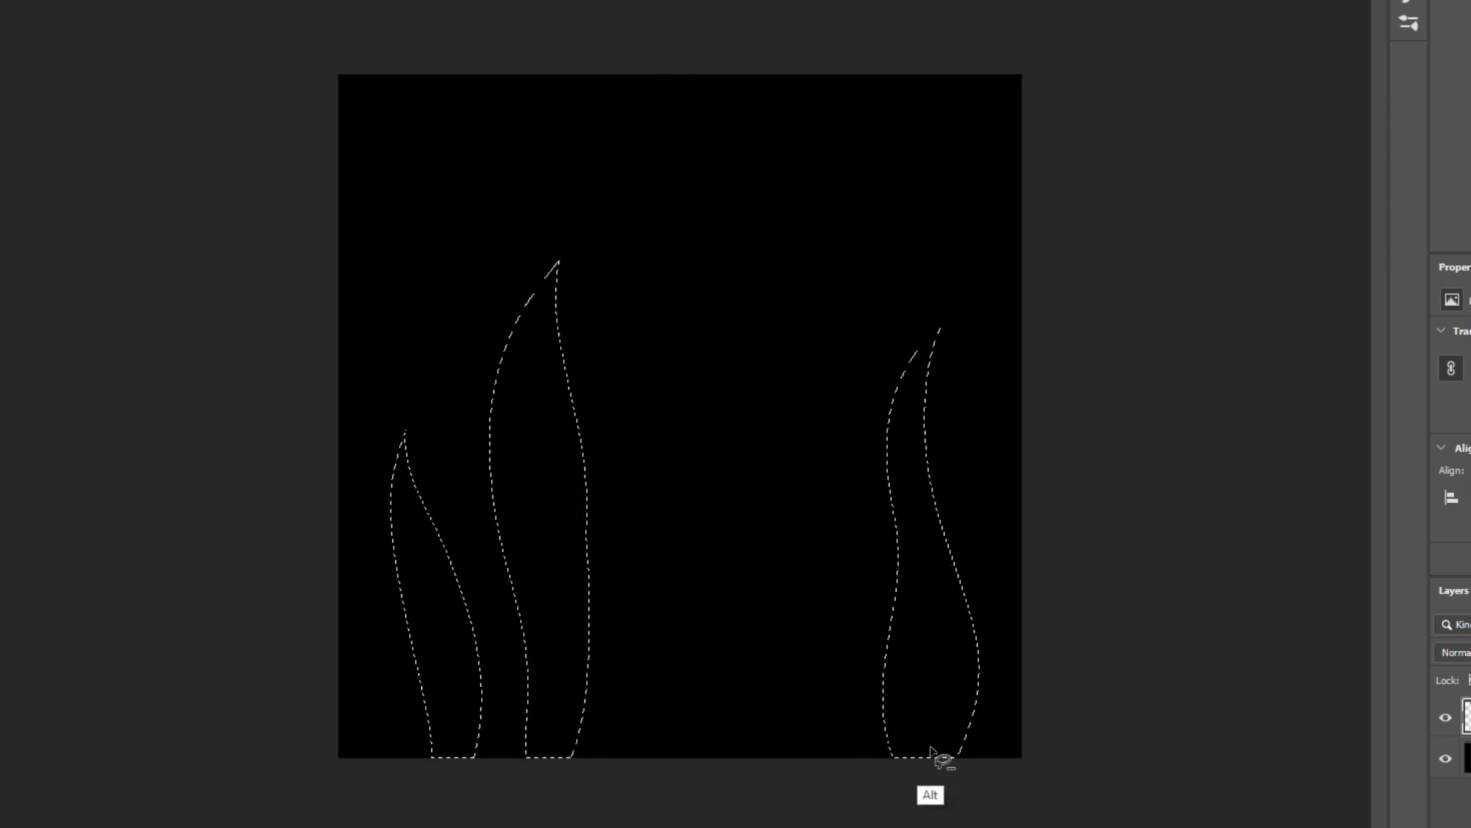
- Switch to Photoshop and subtract Lasso notches from the edges of the three flame-shaped selections
{"action": "mouse_move", "coordinate": [931, 754]}
{"action": "left_mouse_down", "text": "alt"}
{"action": "mouse_move", "coordinate": [887, 674]}
{"action": "mouse_move", "coordinate": [936, 779]}
{"action": "left_mouse_up", "text": "alt"}
{"action": "left_click_drag", "start_coordinate": [580, 318], "coordinate": [597, 558], "text": "alt"}
{"action": "left_click_drag", "start_coordinate": [486, 387], "coordinate": [506, 247], "text": "alt"}
{"action": "left_click_drag", "start_coordinate": [391, 562], "coordinate": [414, 708], "text": "alt"}
{"action": "left_click_drag", "start_coordinate": [419, 488], "coordinate": [462, 585], "text": "alt"}
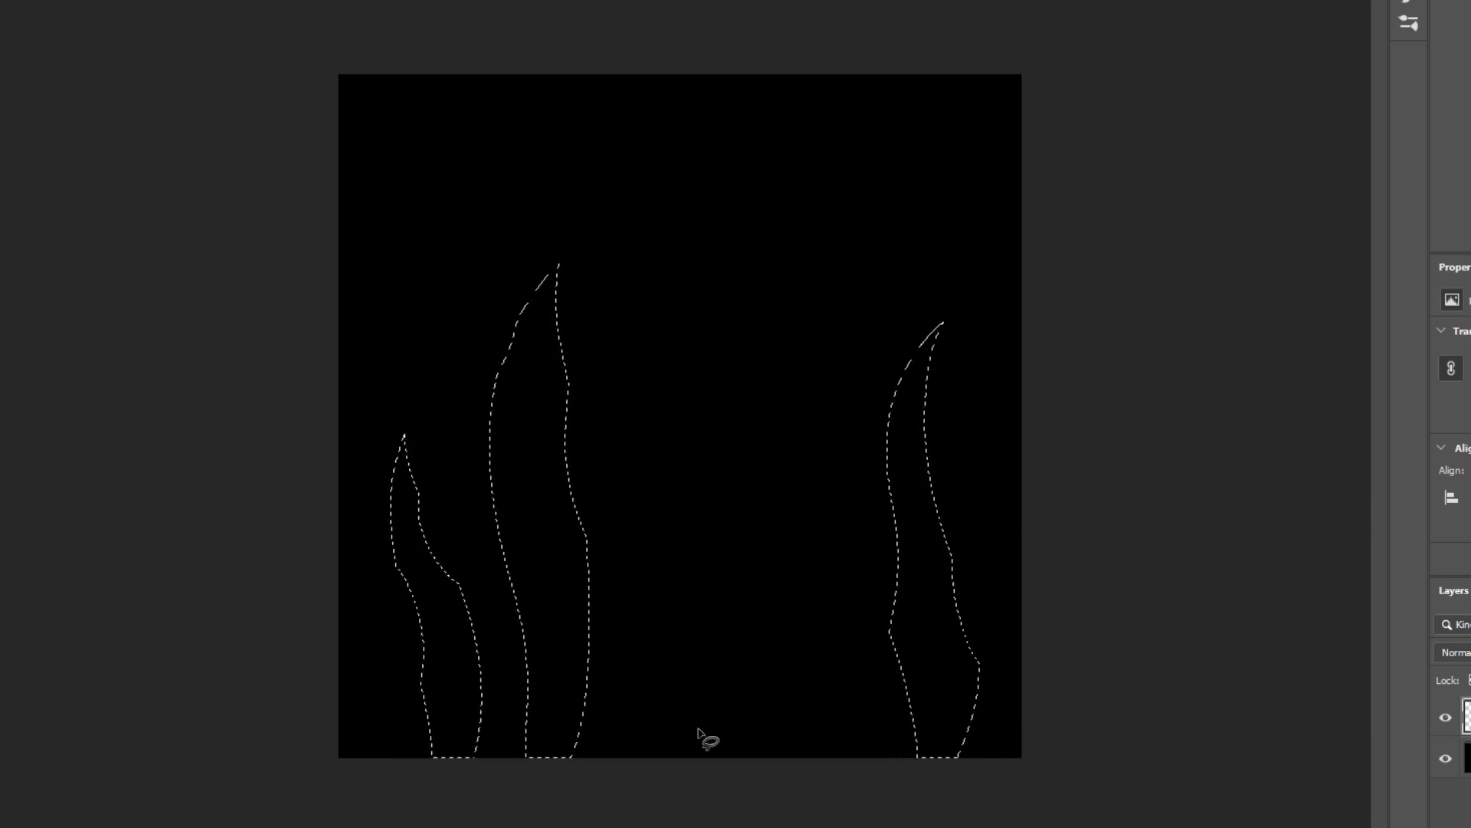
- Add a tall notched central flame and a slimmer flame beside it to the Lasso selection
{"action": "mouse_move", "coordinate": [636, 763]}
{"action": "left_mouse_down", "text": "shift"}
{"action": "mouse_move", "coordinate": [713, 171]}
{"action": "mouse_move", "coordinate": [642, 742]}
{"action": "mouse_move", "coordinate": [690, 791]}
{"action": "left_mouse_up", "text": "shift"}
{"action": "key", "text": "ctrl+z"}
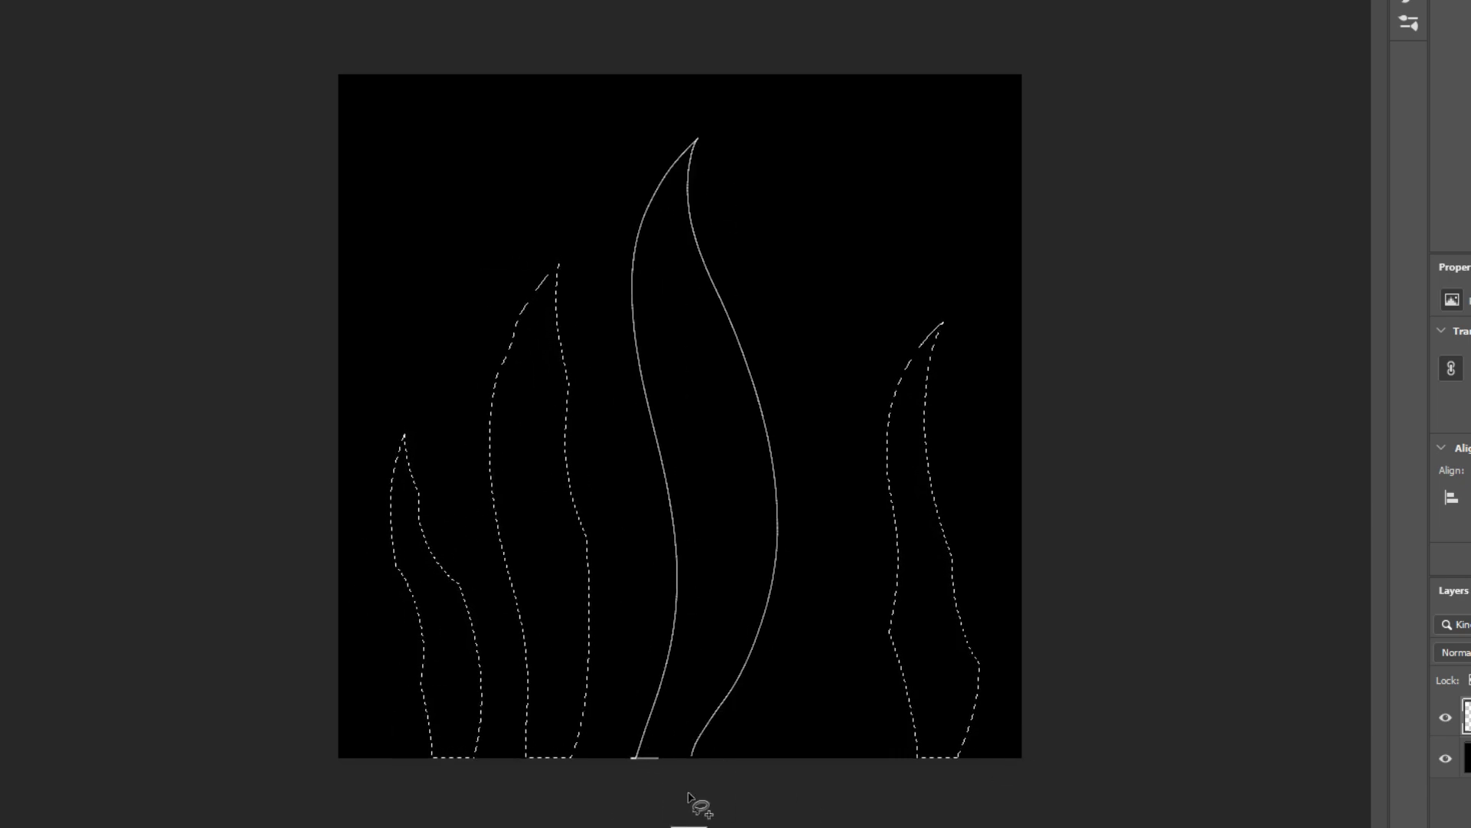
{"action": "left_click_drag", "start_coordinate": [797, 528], "coordinate": [768, 387], "text": "alt"}
{"action": "left_click_drag", "start_coordinate": [635, 230], "coordinate": [657, 182], "text": "alt"}
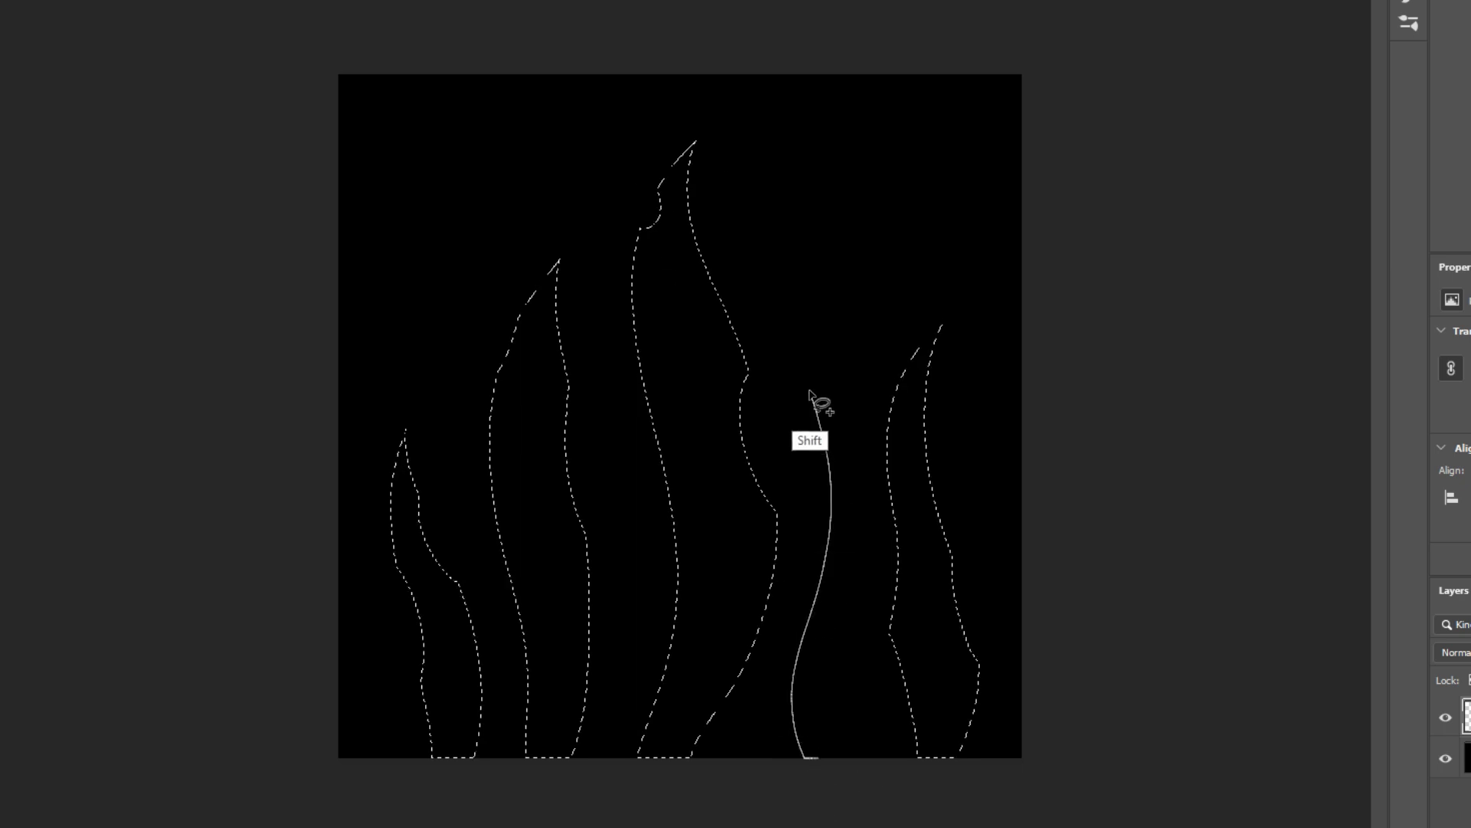
{"action": "left_click_drag", "start_coordinate": [811, 392], "coordinate": [874, 775], "text": "shift"}
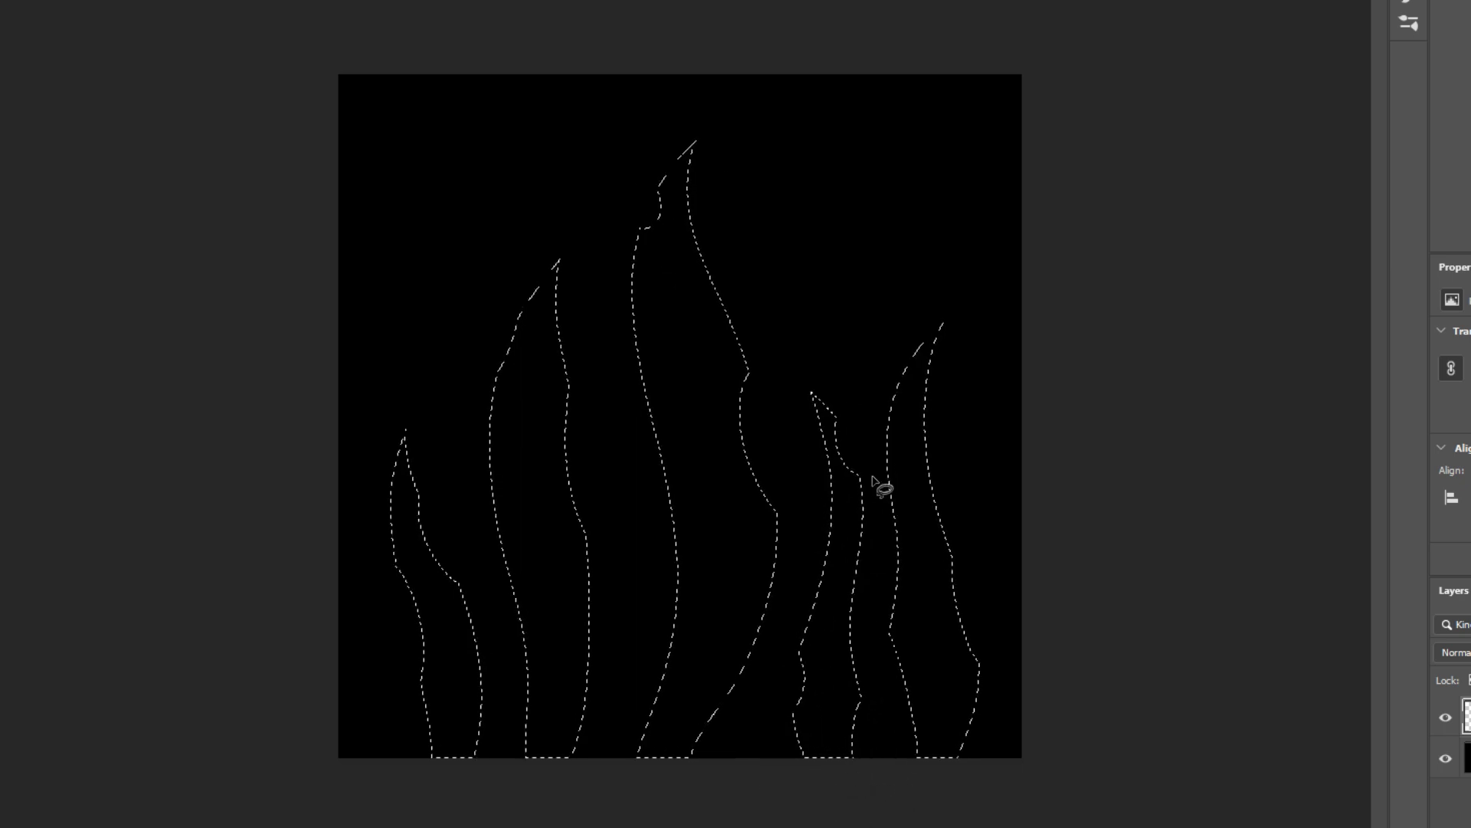
- Fill the five flame selections with white and set the layer's opacity to 20%
{"action": "scroll", "coordinate": [764, 415], "scroll_direction": "down", "scroll_amount": 1, "text": "alt"}
{"action": "key", "text": "alt+BackSpace"}
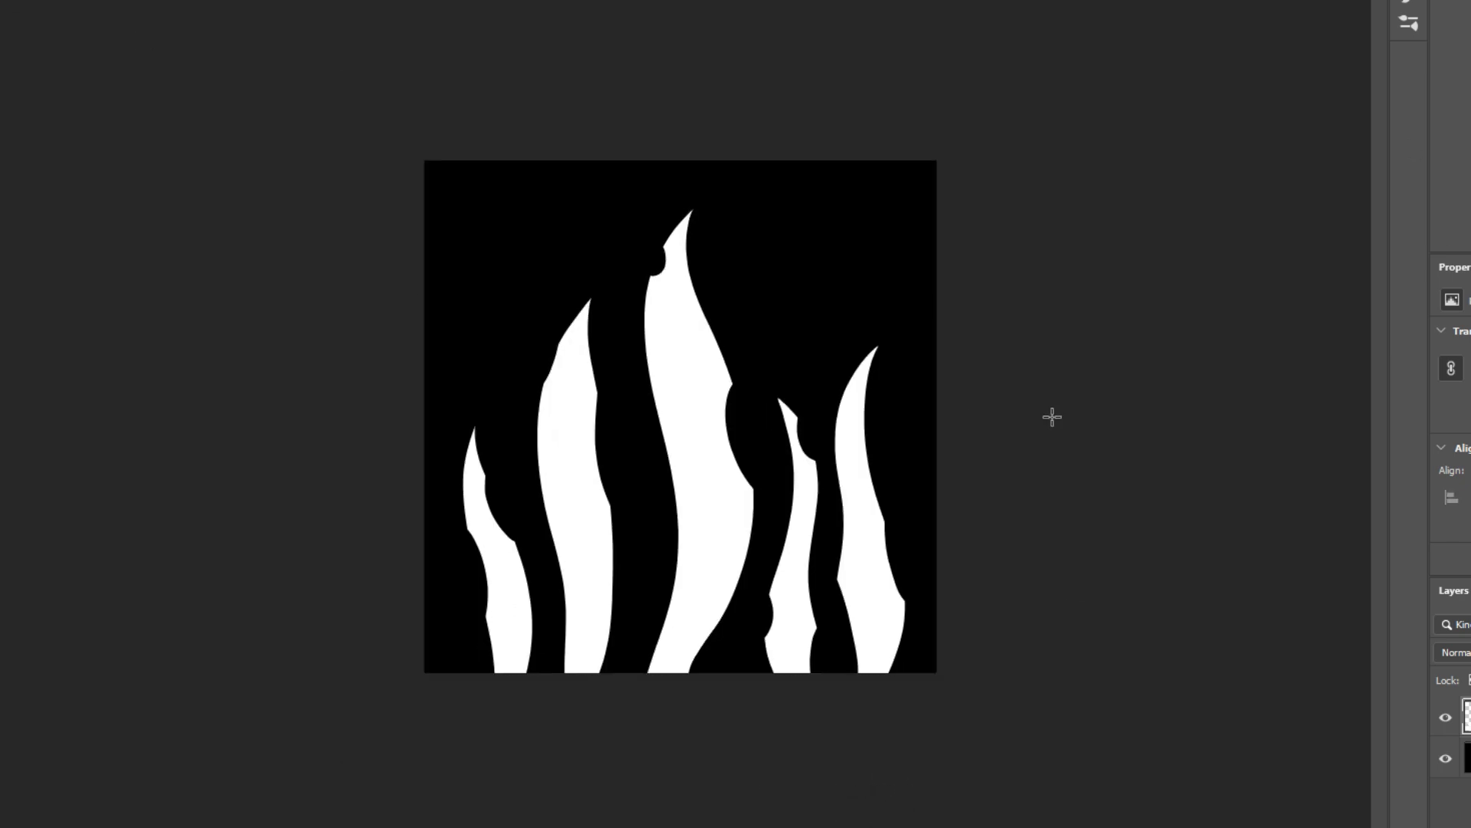
{"action": "key", "text": "2"}
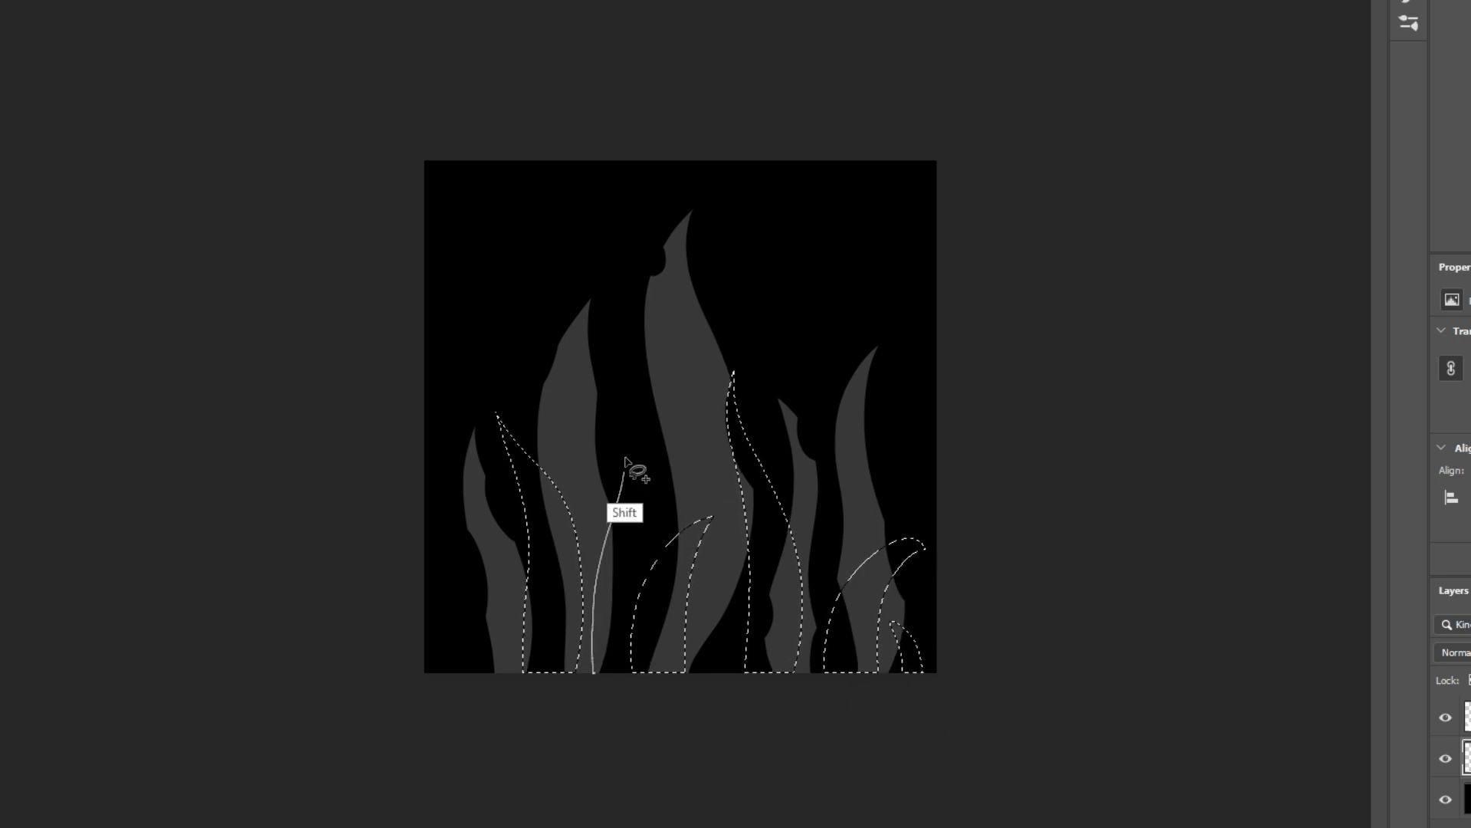
- Subtract Lasso notches from the edges of the second set of flame selections
{"action": "left_click_drag", "start_coordinate": [714, 414], "coordinate": [732, 462], "text": "alt"}
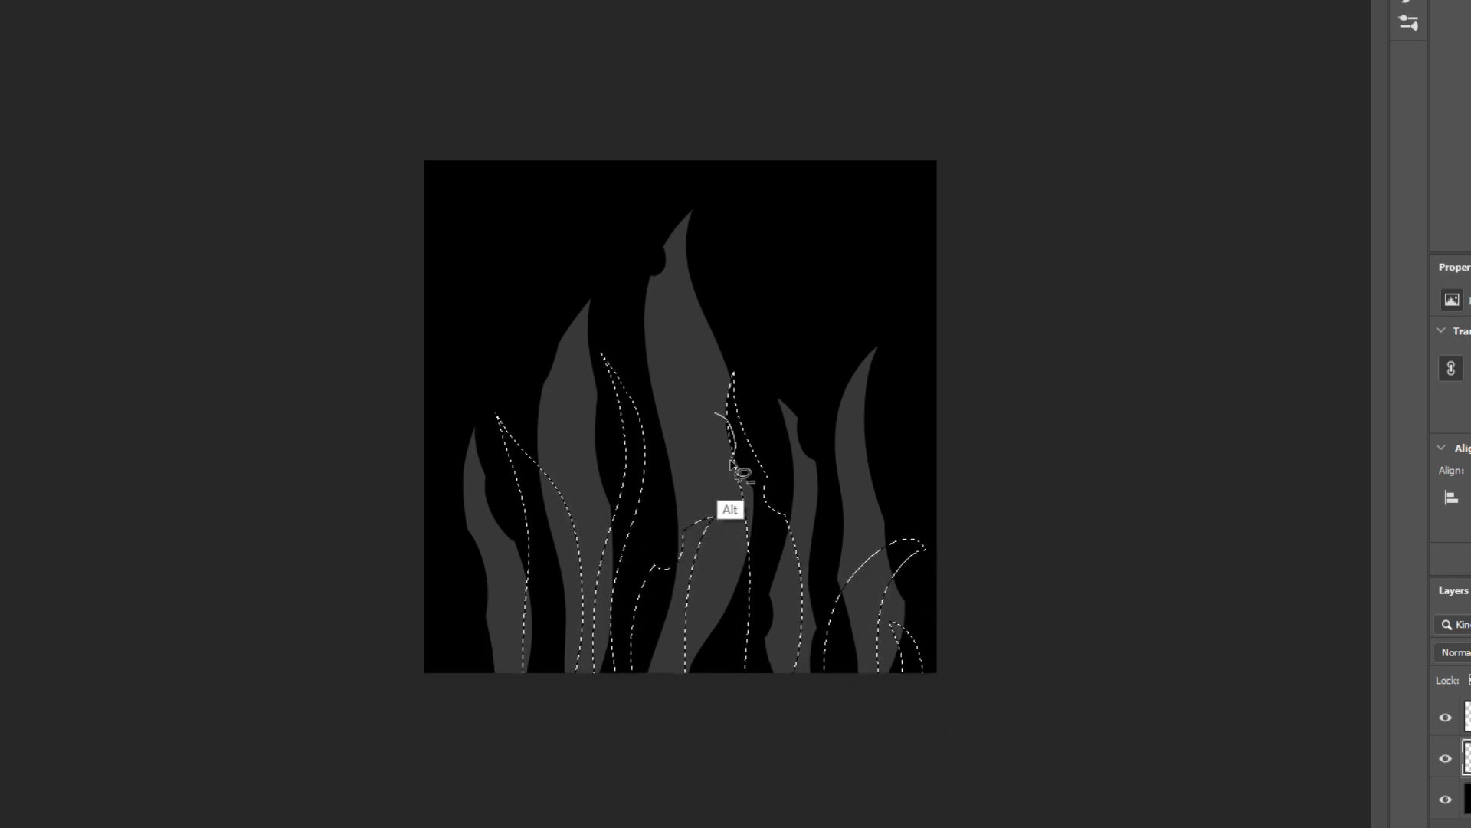
{"action": "mouse_move", "coordinate": [880, 635]}
{"action": "left_mouse_down", "text": "alt"}
{"action": "mouse_move", "coordinate": [898, 657]}
{"action": "mouse_move", "coordinate": [926, 658]}
{"action": "left_mouse_up", "text": "alt"}
{"action": "left_click_drag", "start_coordinate": [536, 463], "coordinate": [553, 483], "text": "alt"}
{"action": "left_click_drag", "start_coordinate": [527, 538], "coordinate": [521, 635], "text": "alt"}
- Fill the second flame set with white, set its layer opacity to 40%, and clear the selection
{"action": "key", "text": "alt+BackSpace"}
{"action": "key", "text": "4"}
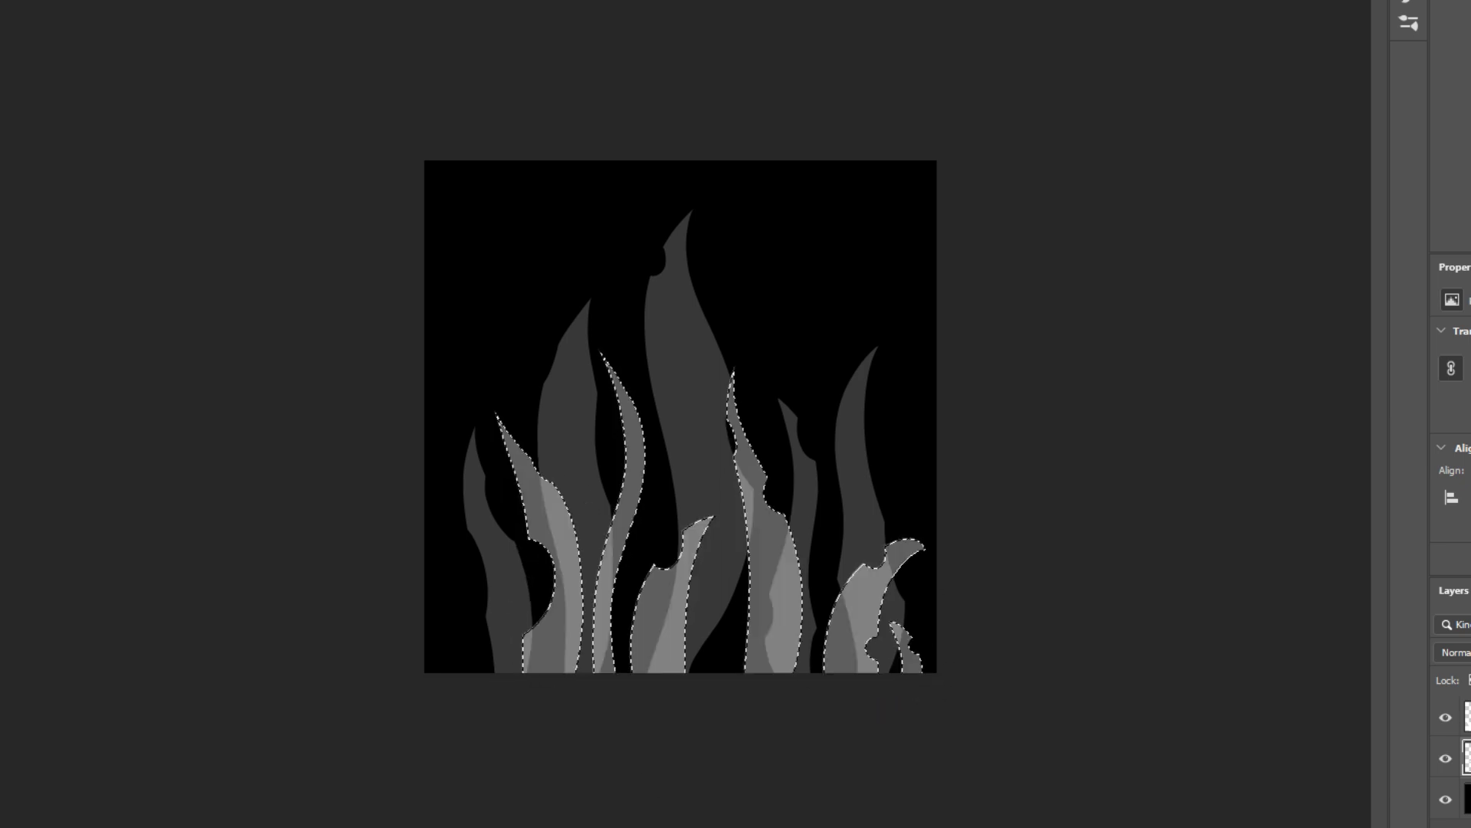
{"action": "key", "text": "ctrl+d"}
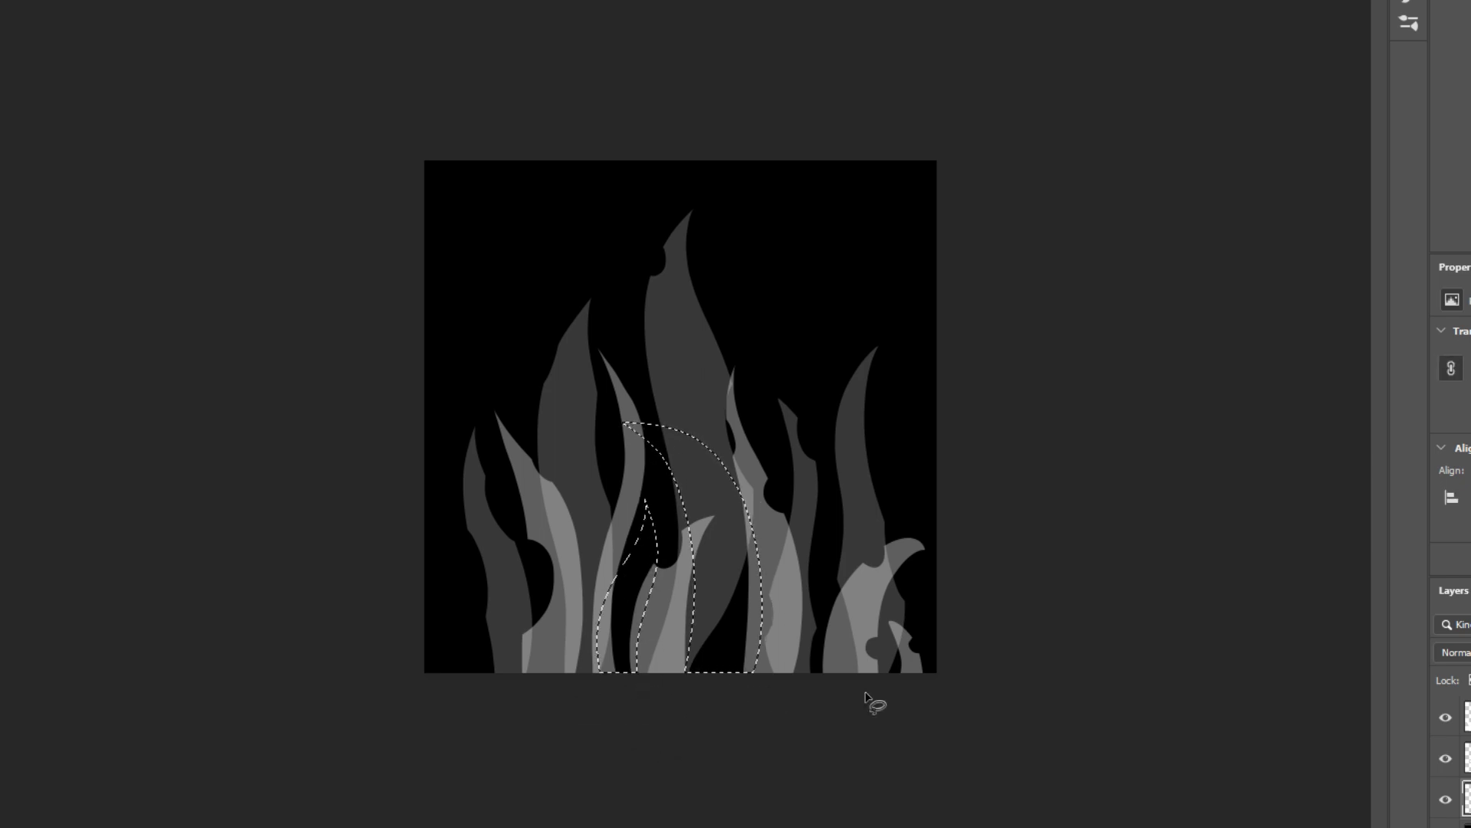
- Add small flames near the canvas's lower edge to the third selection and fill it with white
{"action": "left_click_drag", "start_coordinate": [921, 680], "coordinate": [919, 676], "text": "shift"}
{"action": "left_click_drag", "start_coordinate": [469, 692], "coordinate": [534, 682], "text": "shift"}
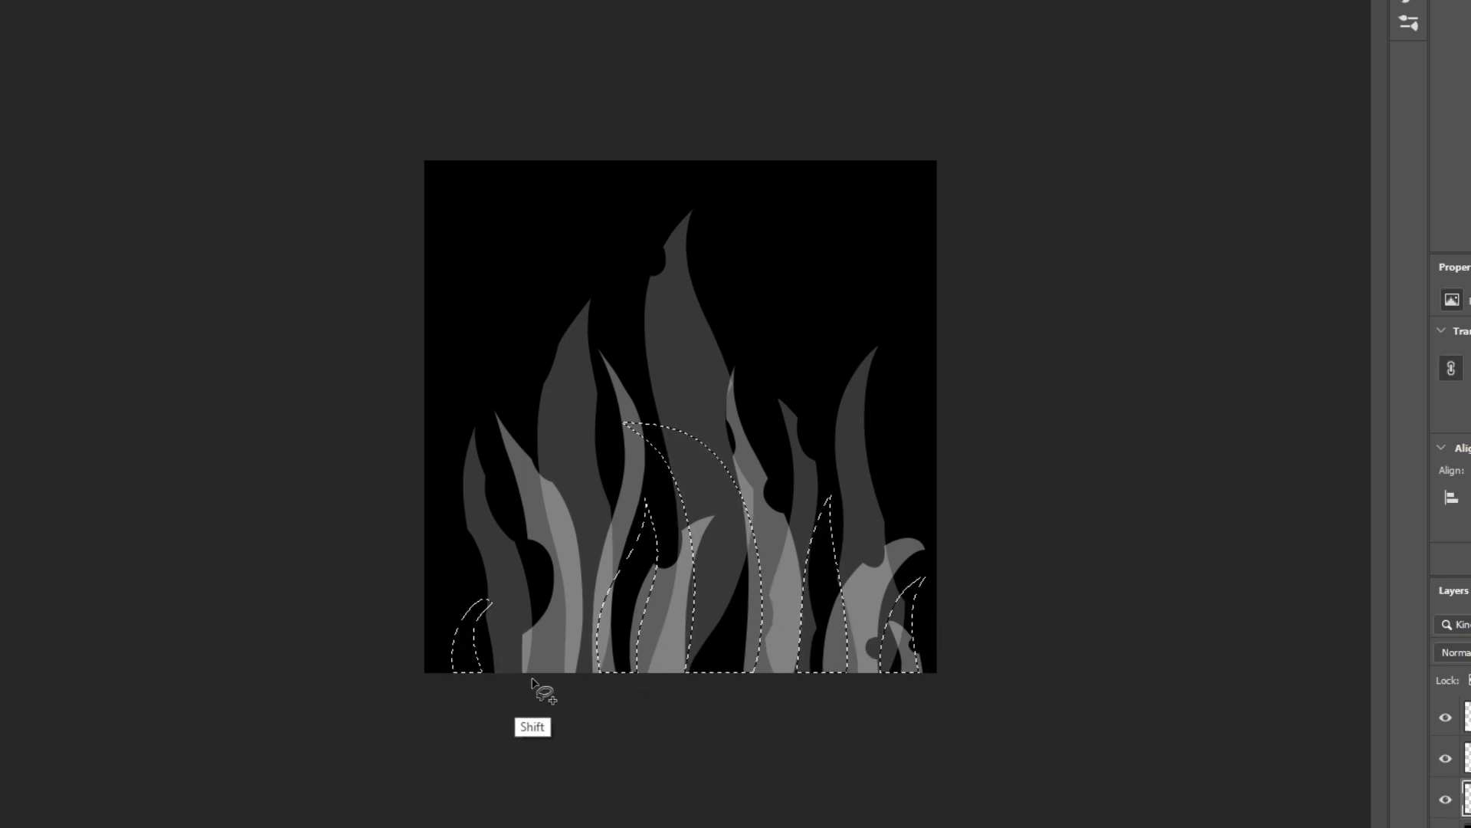
{"action": "left_click", "coordinate": [722, 566]}
- Set both earlier flame layers to 100% opacity
{"action": "left_click", "coordinate": [1468, 758]}
{"action": "key", "text": "0"}
{"action": "left_click", "coordinate": [1469, 717]}
{"action": "key", "text": "0"}
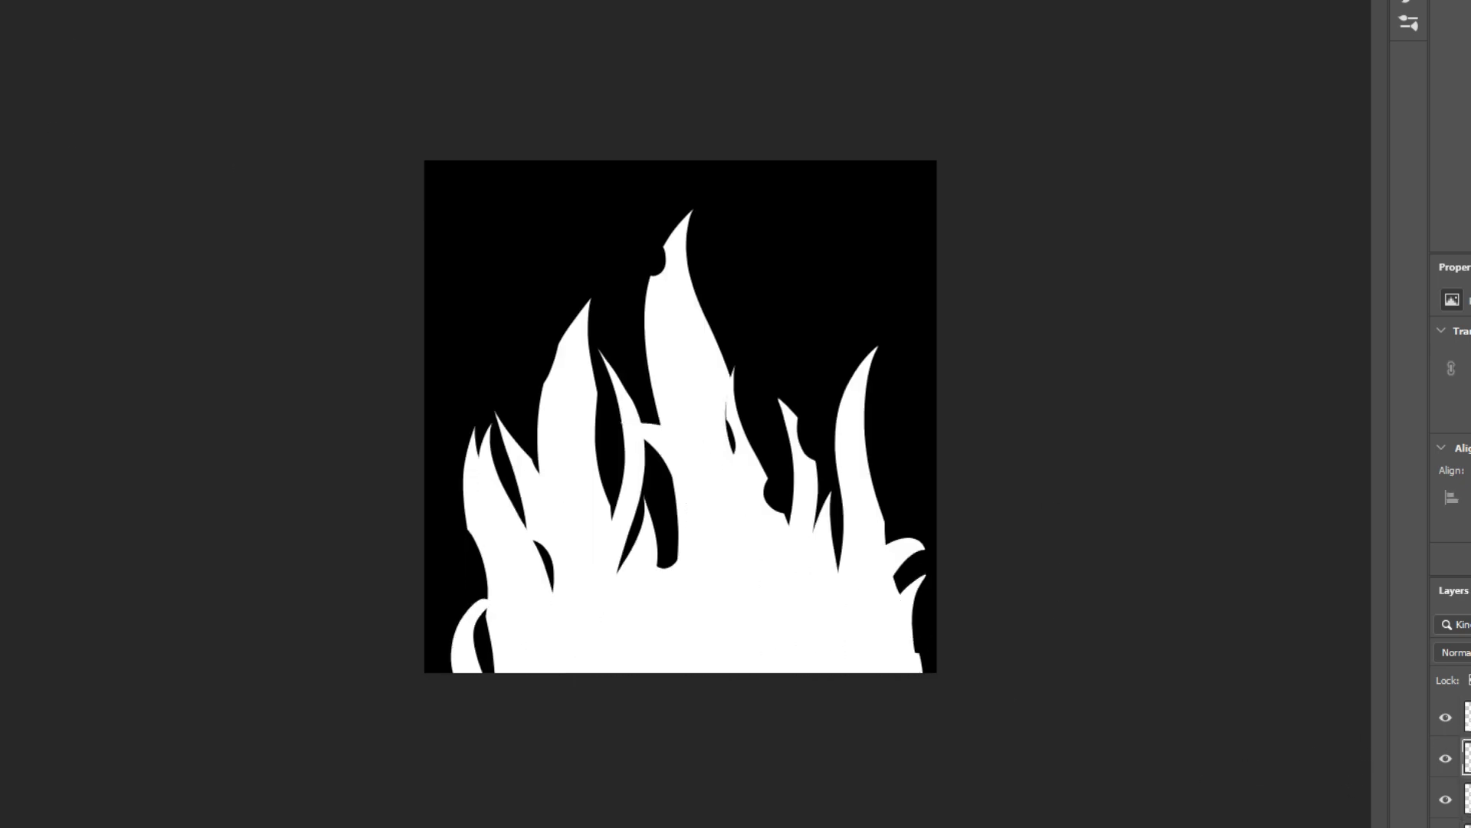
- Shade the back flames dark grey, the middle flames mid grey and the front flames light grey
{"action": "left_click", "coordinate": [899, 574]}
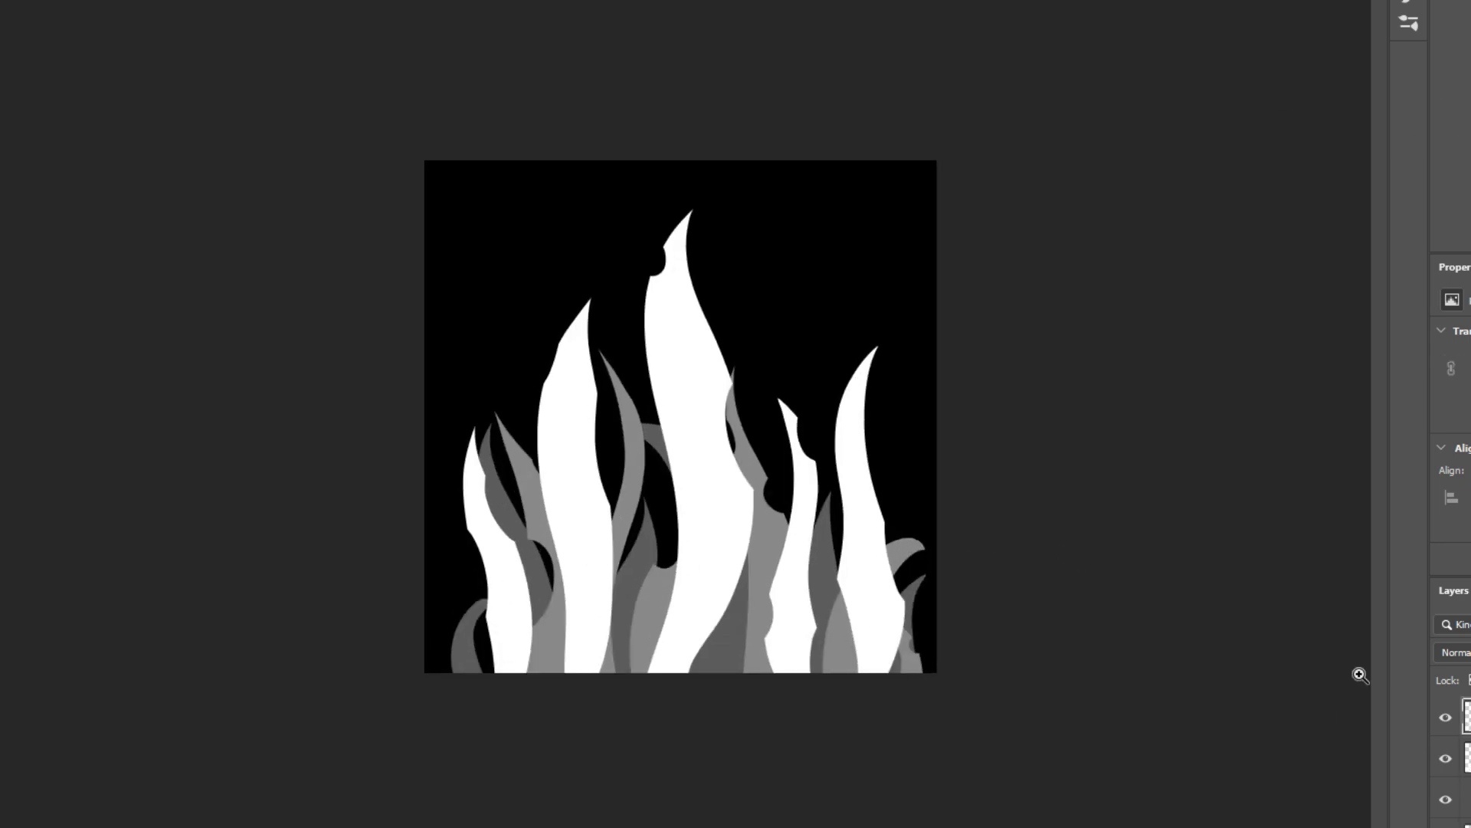
{"action": "left_click", "coordinate": [881, 566]}
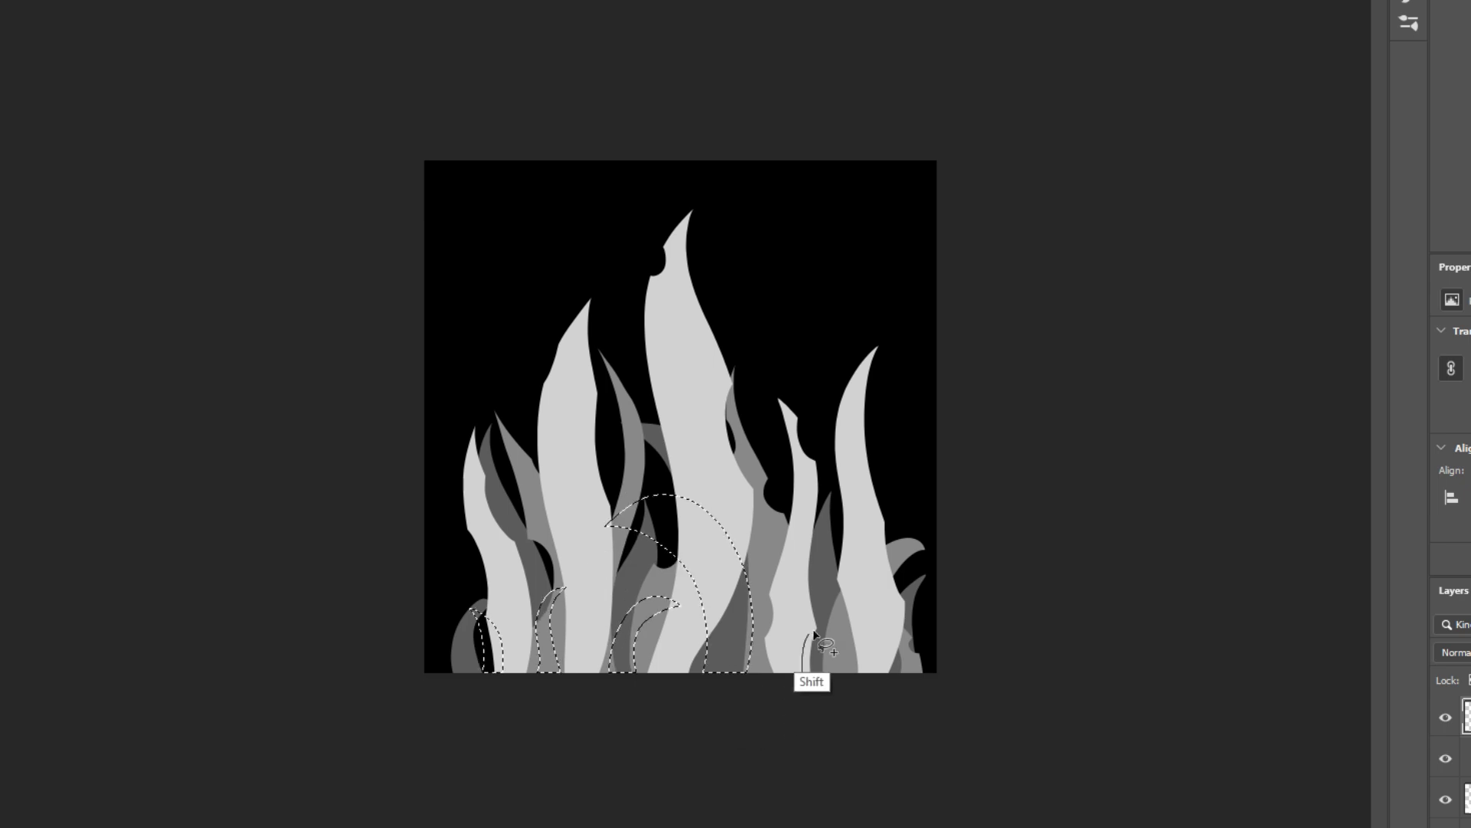
- Add the remaining small foreground flames to the selection and subtract notches from the foreground shapes' edges
{"action": "mouse_move", "coordinate": [815, 633]}
{"action": "left_mouse_down", "text": "shift"}
{"action": "mouse_move", "coordinate": [789, 674]}
{"action": "mouse_move", "coordinate": [774, 627]}
{"action": "left_mouse_up", "text": "shift"}
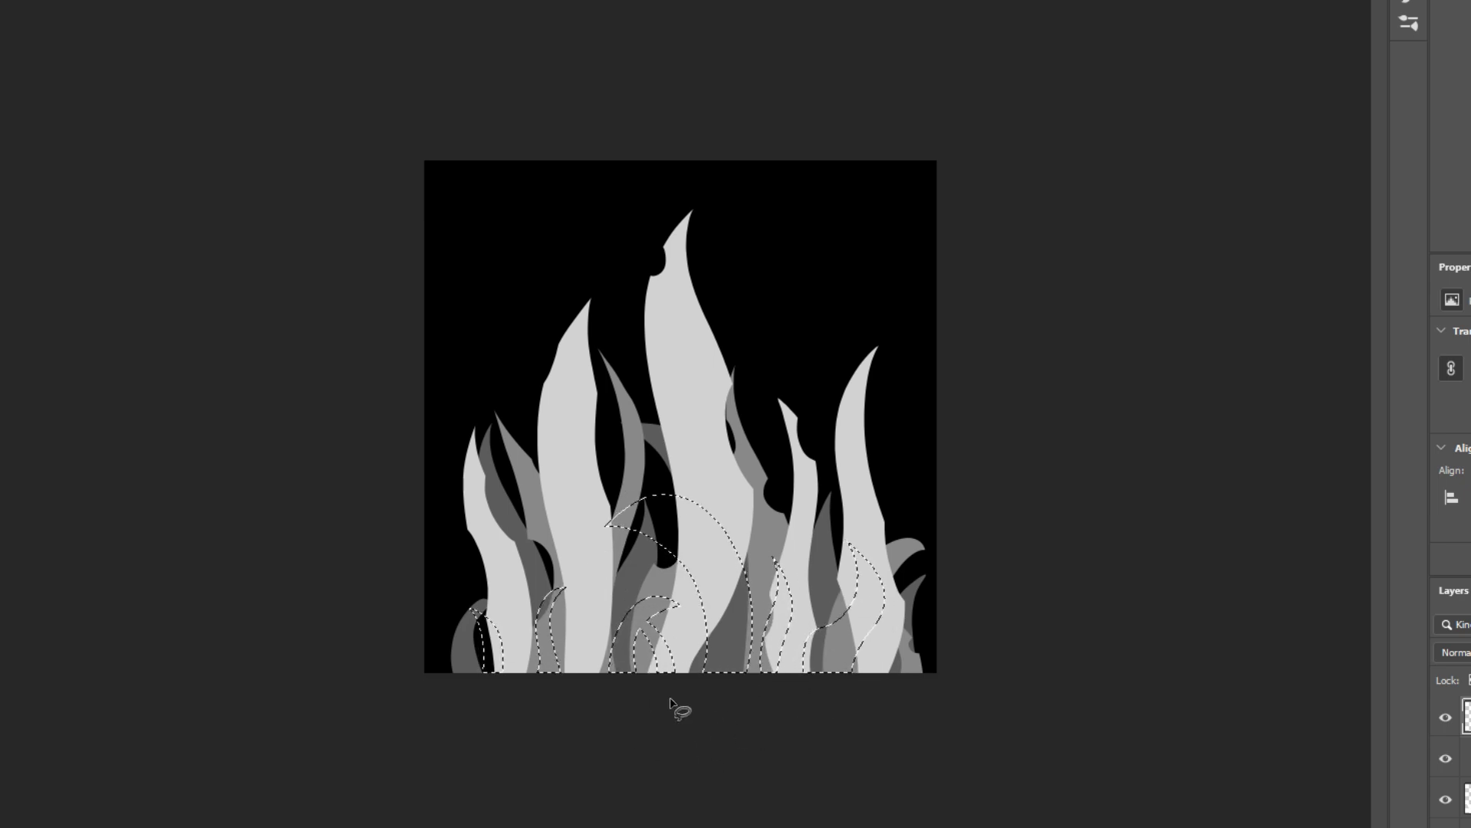
{"action": "left_click_drag", "start_coordinate": [670, 695], "coordinate": [655, 683], "text": "shift"}
{"action": "left_click_drag", "start_coordinate": [669, 491], "coordinate": [711, 514], "text": "alt"}
{"action": "mouse_move", "coordinate": [684, 567]}
{"action": "left_mouse_down", "text": "alt"}
{"action": "mouse_move", "coordinate": [707, 582]}
{"action": "mouse_move", "coordinate": [700, 598]}
{"action": "left_mouse_up", "text": "alt"}
{"action": "left_click_drag", "start_coordinate": [794, 602], "coordinate": [790, 625], "text": "alt"}
{"action": "mouse_move", "coordinate": [880, 575]}
{"action": "left_mouse_down", "text": "alt"}
{"action": "mouse_move", "coordinate": [882, 616]}
{"action": "mouse_move", "coordinate": [803, 651]}
{"action": "left_mouse_up", "text": "alt"}
{"action": "mouse_move", "coordinate": [489, 616]}
{"action": "left_mouse_down", "text": "alt"}
{"action": "mouse_move", "coordinate": [503, 640]}
{"action": "mouse_move", "coordinate": [561, 601]}
{"action": "left_mouse_up", "text": "alt"}
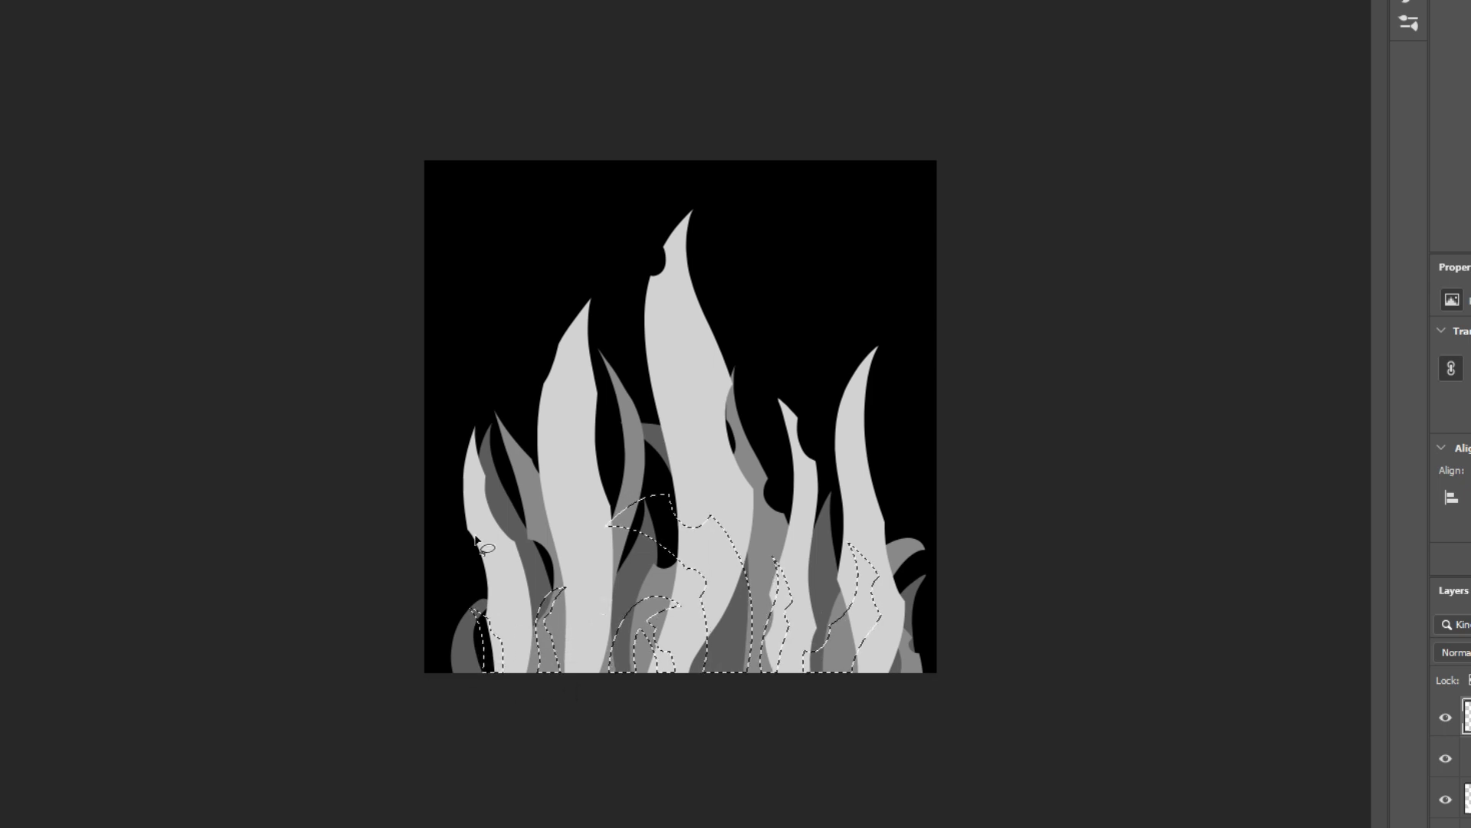
- Fill the foreground flame selection with white using the Paint Bucket, and clear the selection
{"action": "key", "text": "g"}
{"action": "left_click", "coordinate": [720, 613]}
{"action": "key", "text": "ctrl+d"}
{"action": "scroll", "coordinate": [806, 434], "scroll_direction": "down", "scroll_amount": 3, "text": "alt"}
{"action": "scroll", "coordinate": [806, 433], "scroll_direction": "up", "scroll_amount": 4, "text": "alt"}
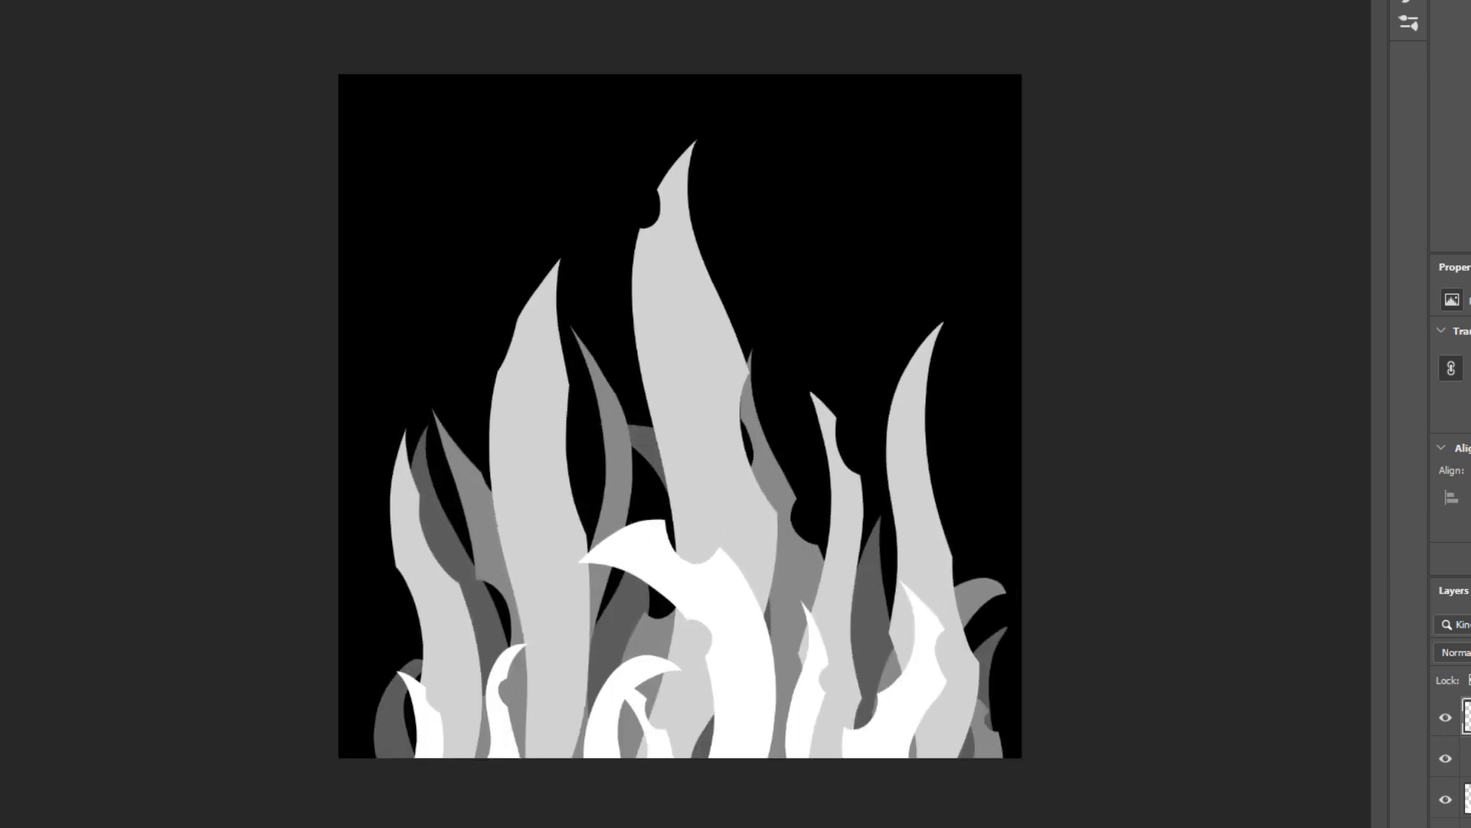
- Enlarge the layer list and outline all the flames with a straight-edged polygonal selection
{"action": "left_click_drag", "start_coordinate": [1469, 577], "coordinate": [1469, 393]}
{"action": "scroll", "coordinate": [722, 471], "scroll_direction": "down", "scroll_amount": 2, "text": "alt"}
{"action": "left_click", "coordinate": [723, 471]}
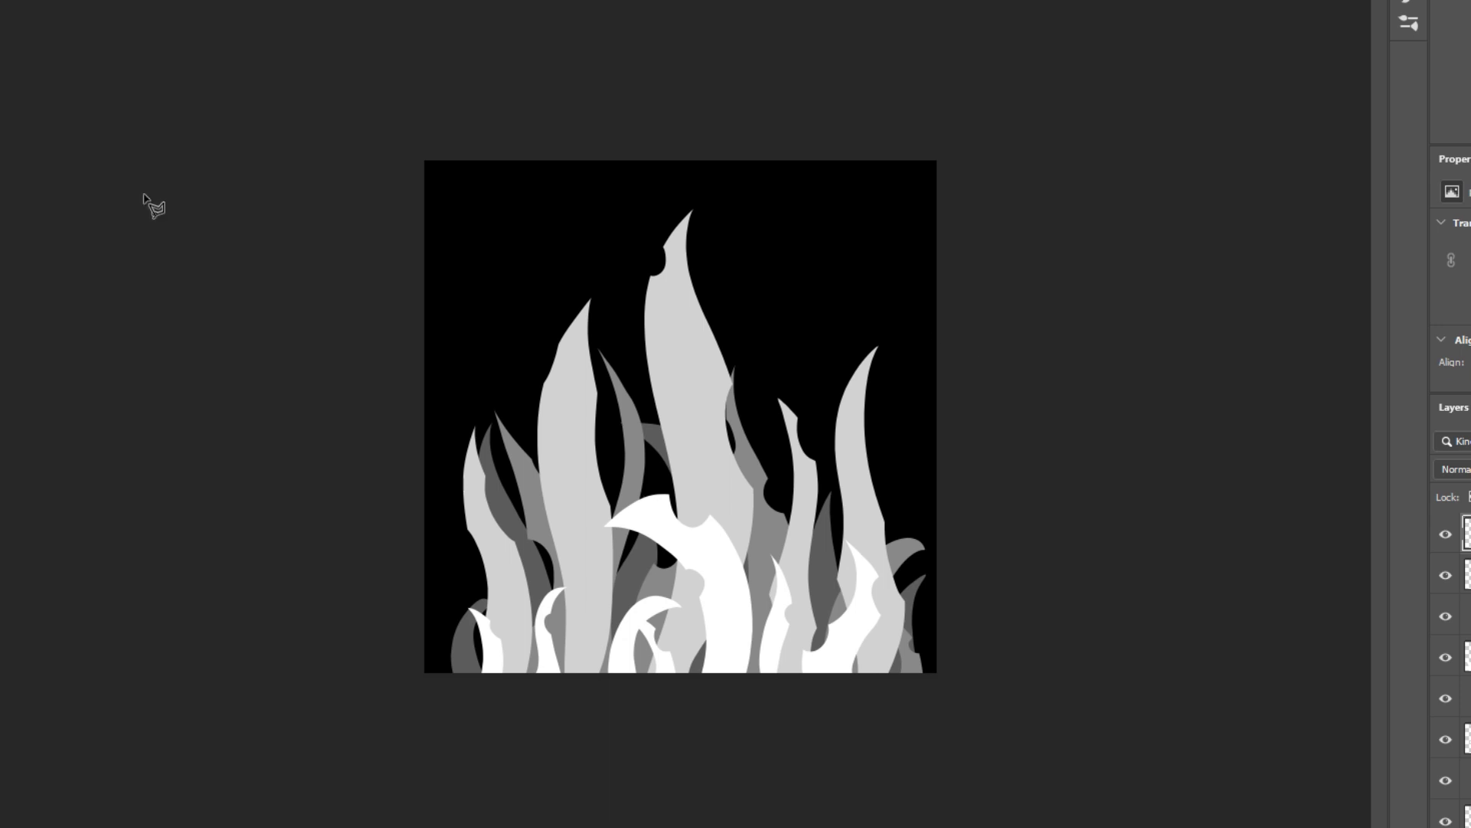
{"action": "left_click", "coordinate": [427, 686]}
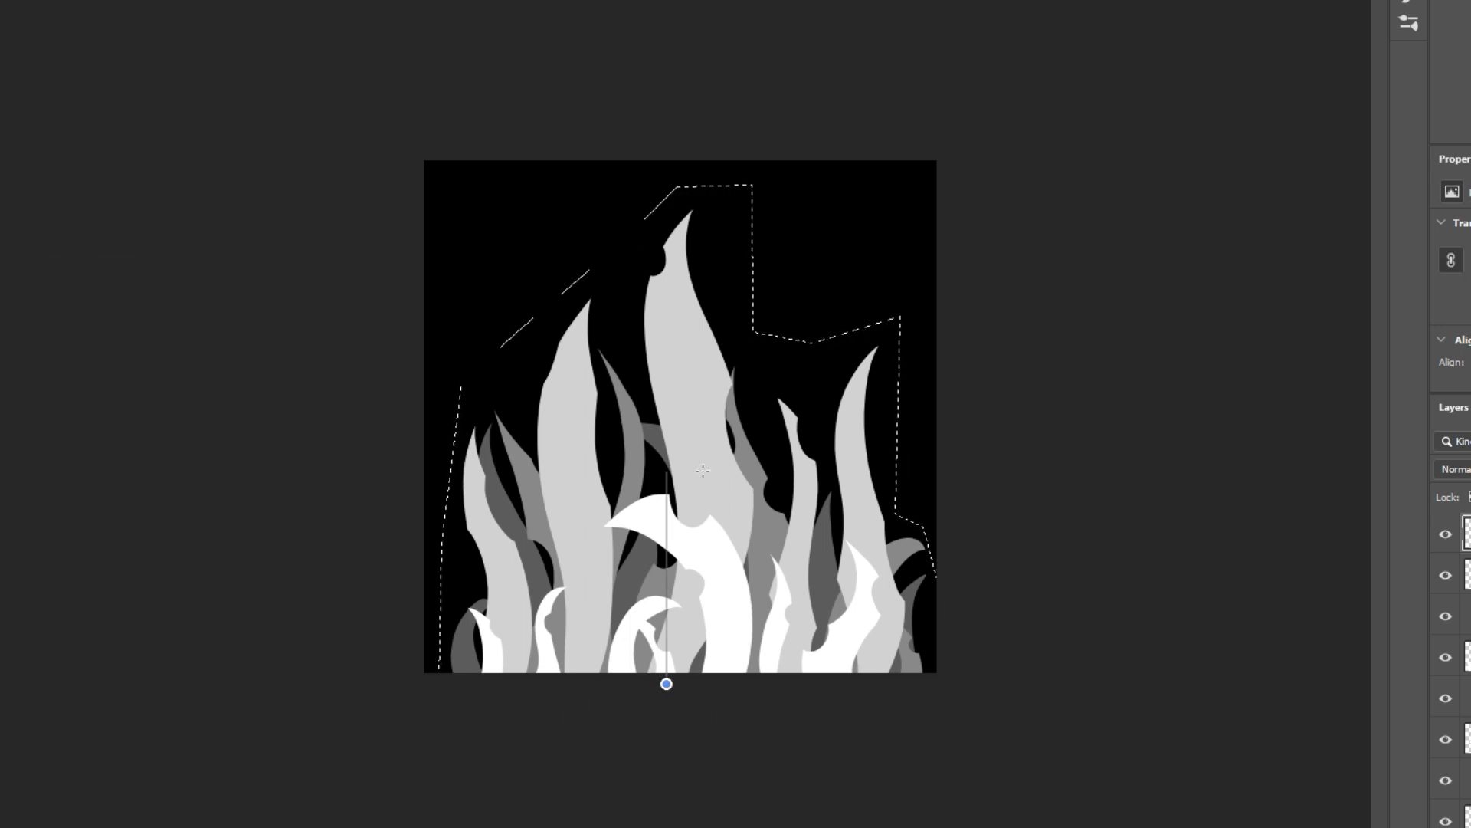
- Draw a black-to-transparent gradient upward from the flames' base and fill the outlined area beneath it with white
{"action": "left_click_drag", "start_coordinate": [703, 471], "coordinate": [703, 470], "text": "shift"}
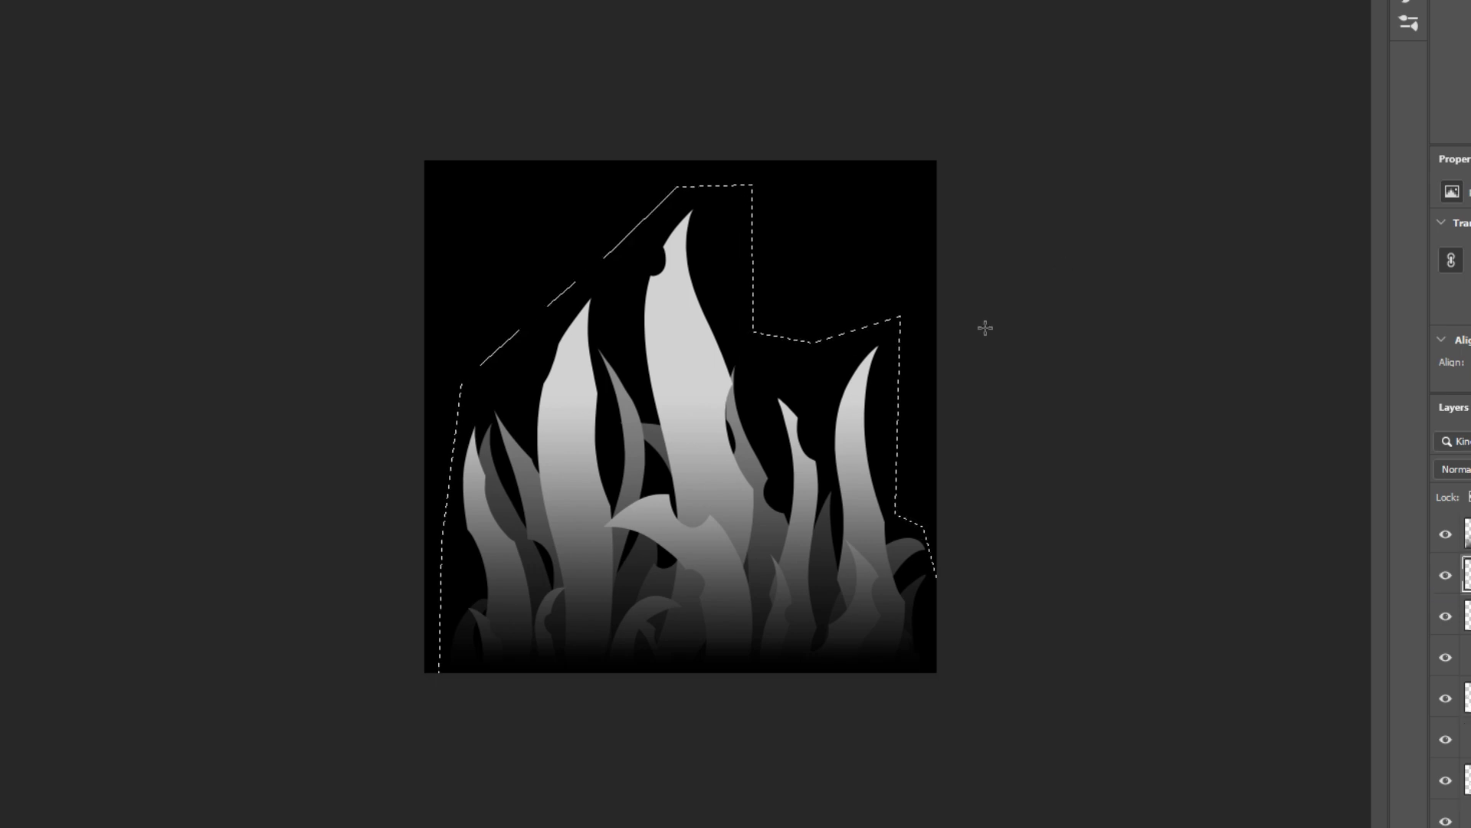
{"action": "key", "text": "ctrl+BackSpace"}
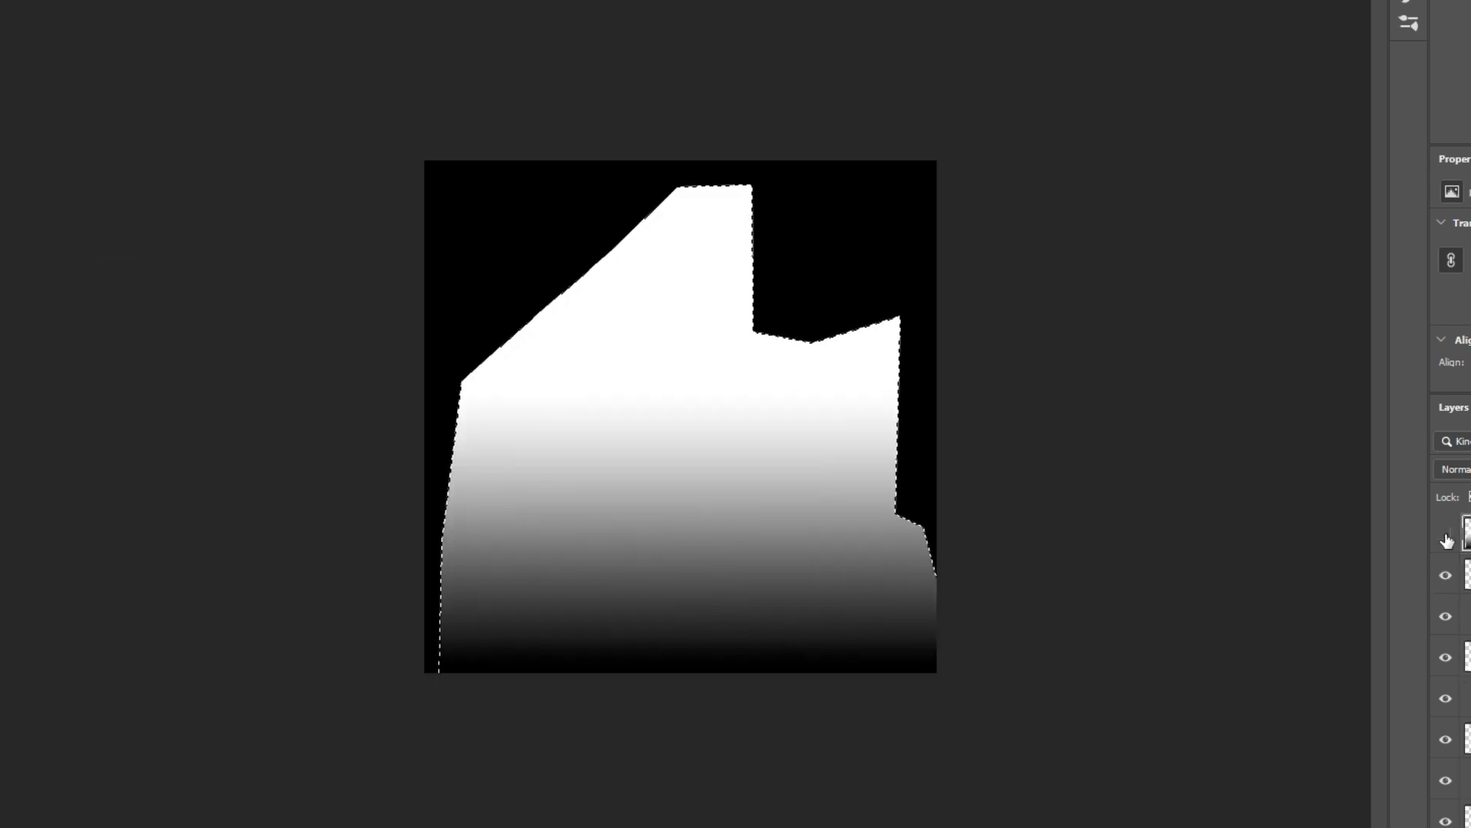
- Hide the black-to-white gradient layer above the flames and clear the selection
{"action": "left_click", "coordinate": [1446, 536]}
{"action": "key", "text": "ctrl+d"}
{"action": "scroll", "coordinate": [786, 440], "scroll_direction": "down", "scroll_amount": 2, "text": "alt"}
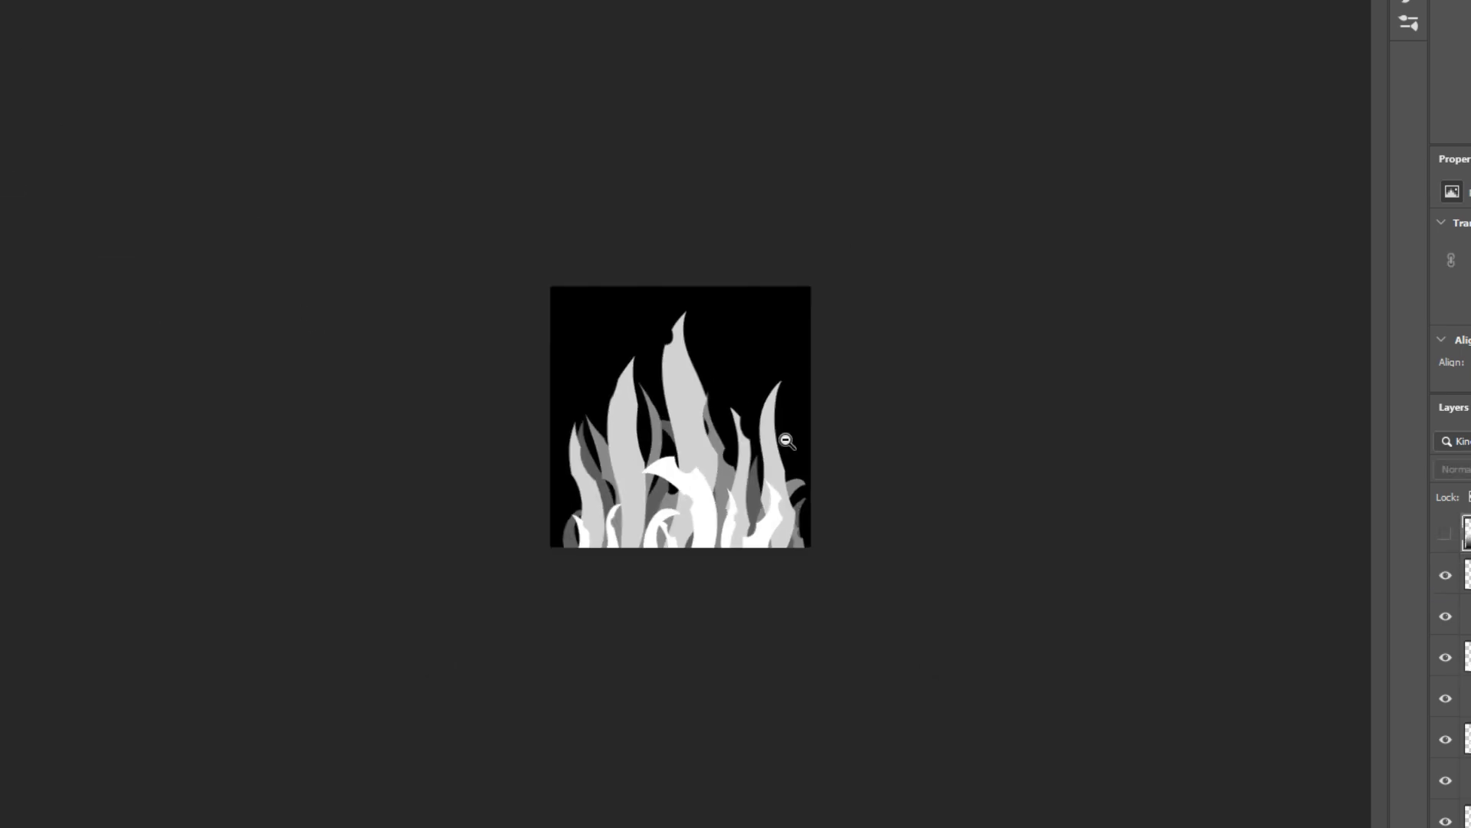
{"action": "scroll", "coordinate": [694, 414], "scroll_direction": "up", "scroll_amount": 3, "text": "alt"}
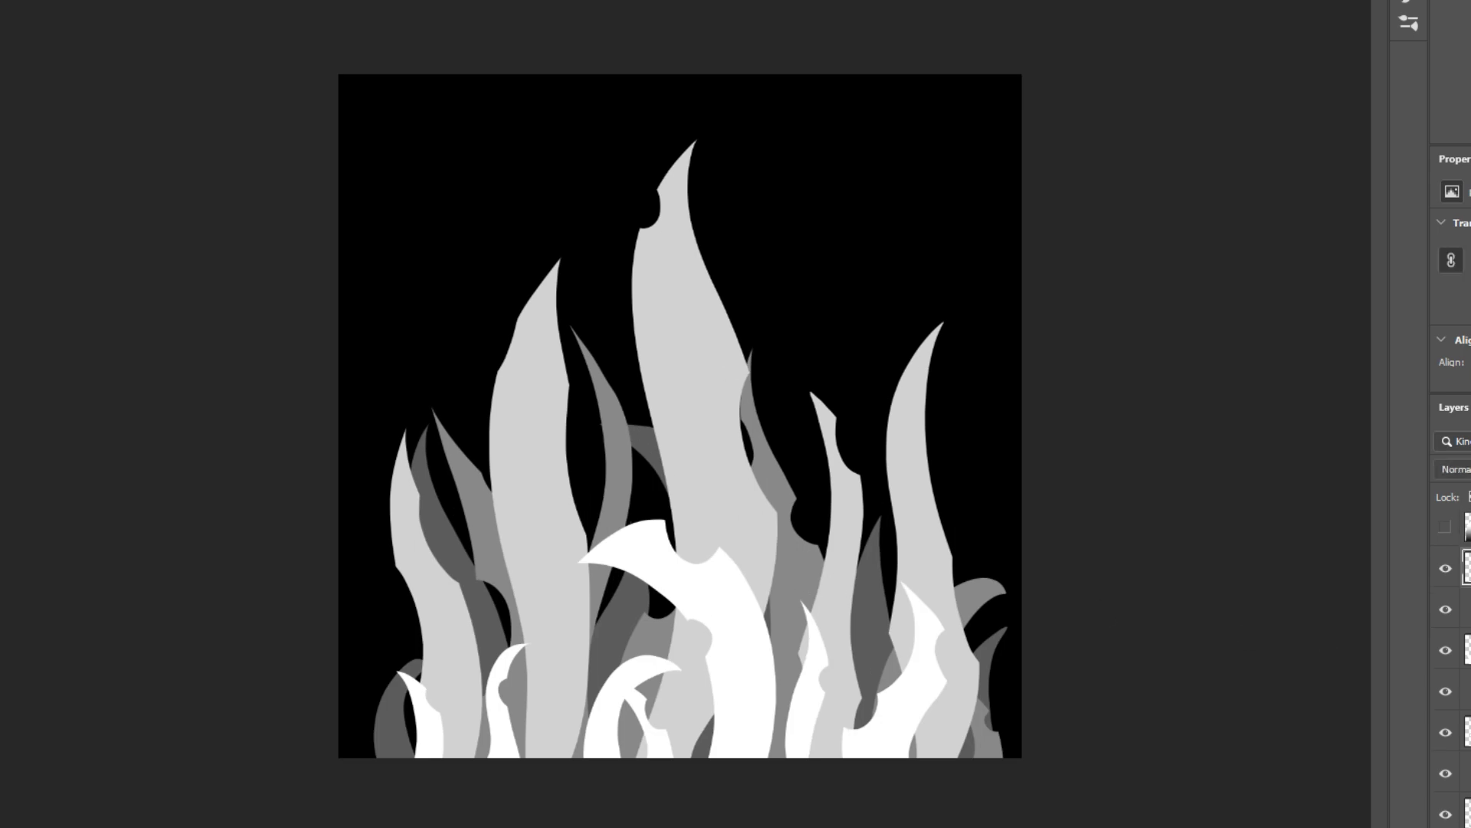
- Group the flame and grey tint layers as MainTex, and preview the black-to-white gradient layer above them
{"action": "key", "text": "ctrl+g"}
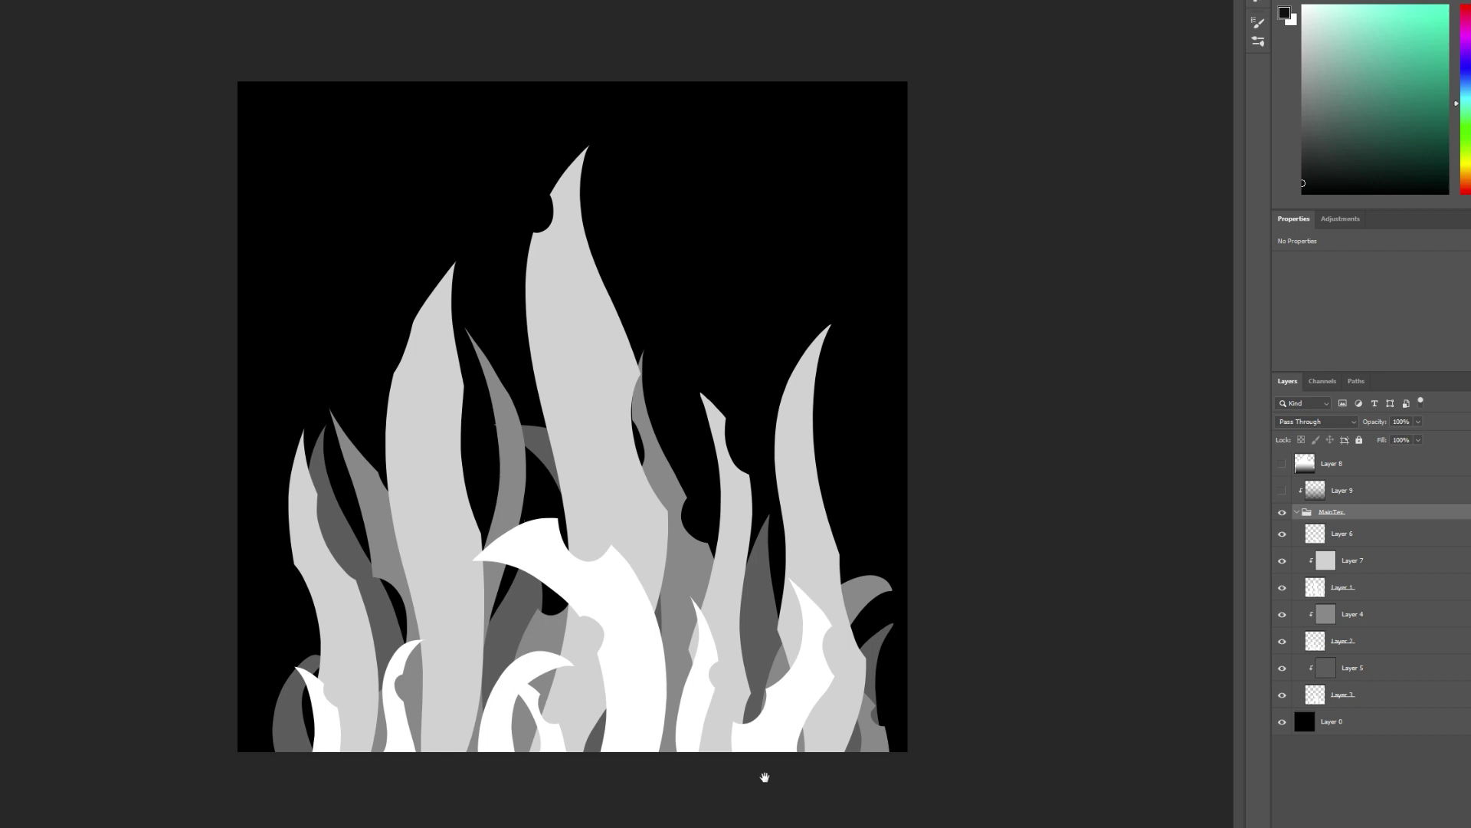
{"action": "left_click", "coordinate": [1282, 463]}
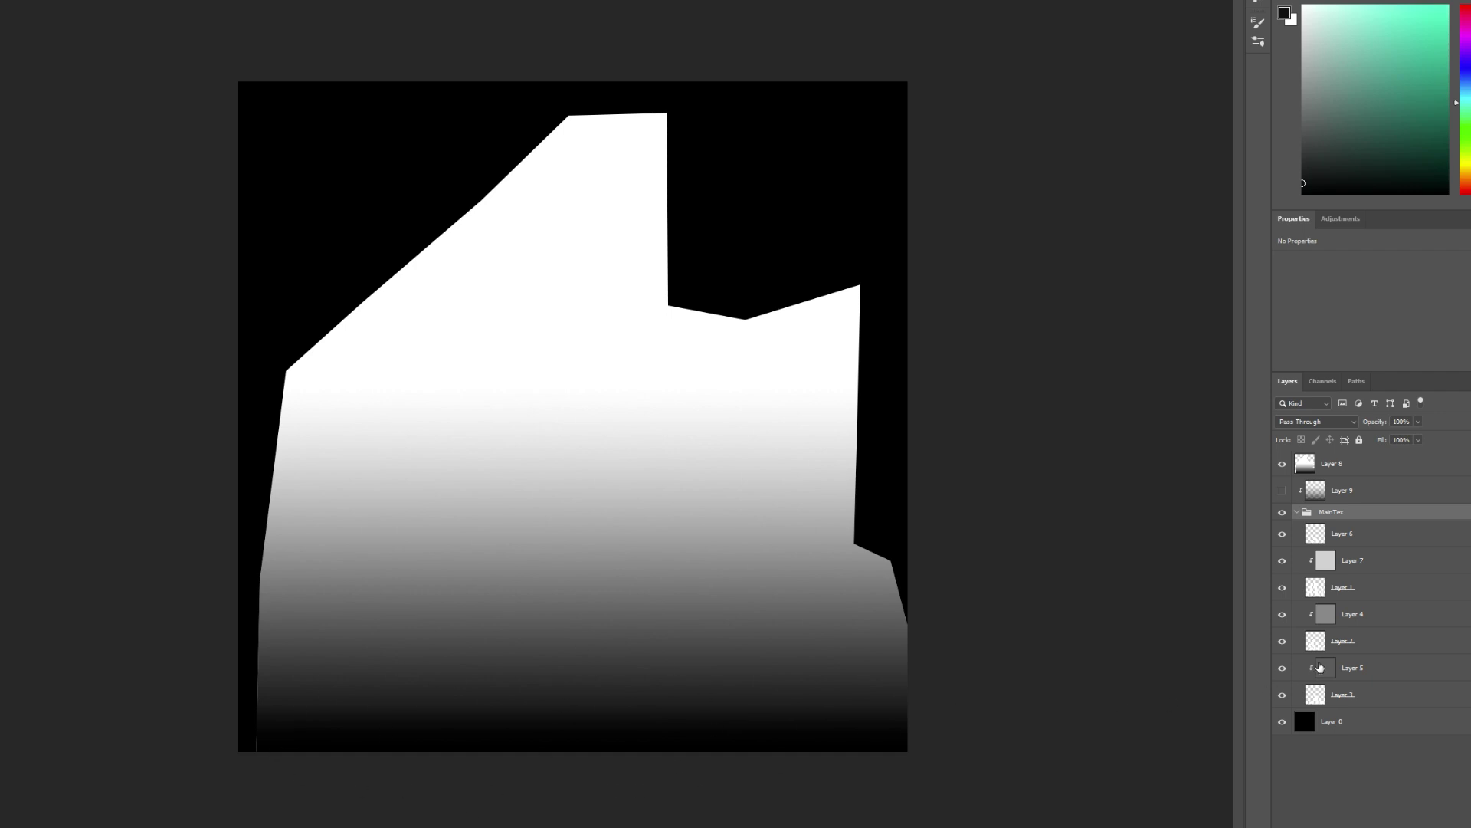
{"action": "left_click", "coordinate": [1281, 464]}
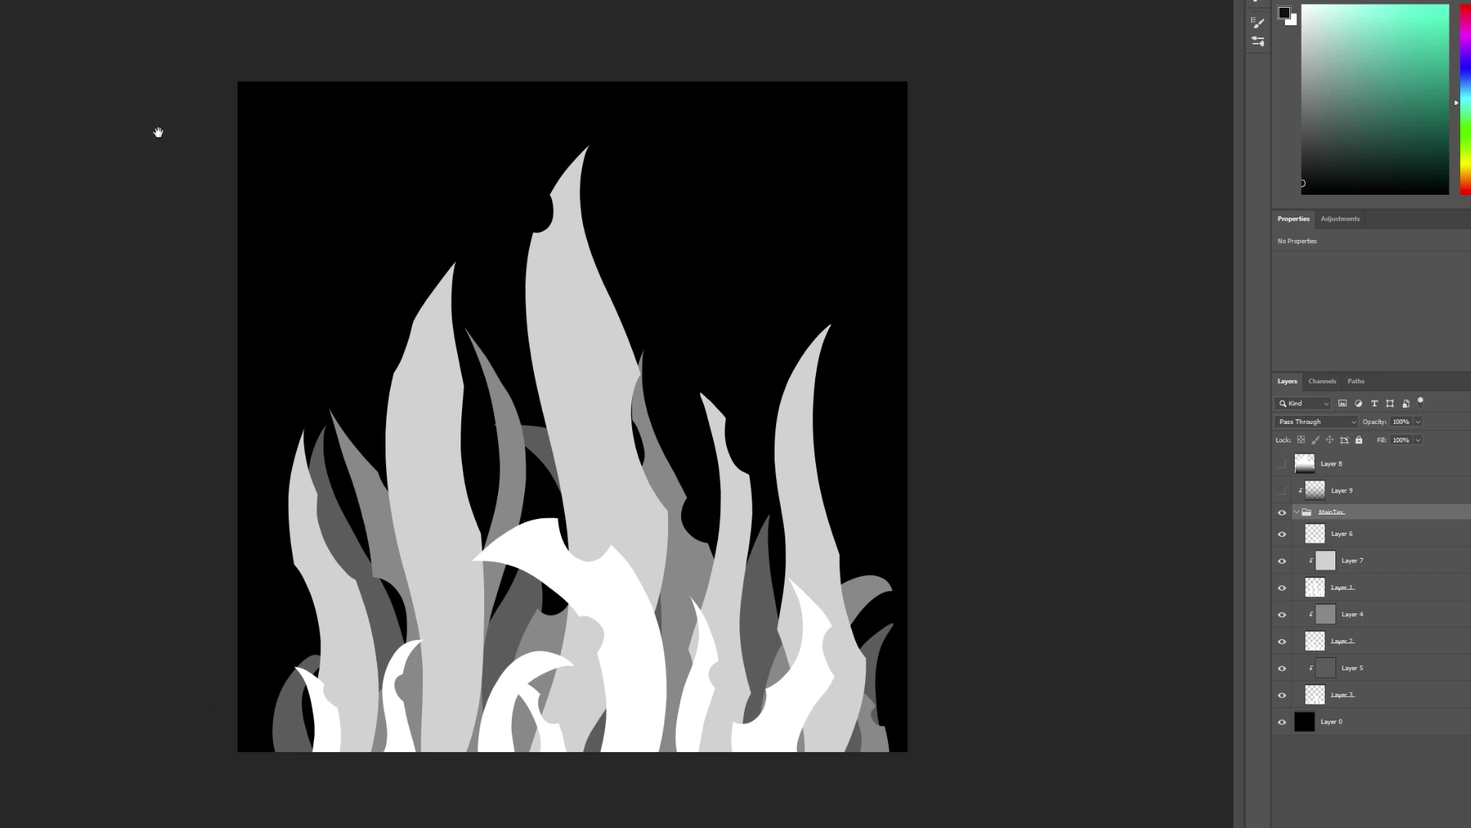
{"action": "left_click", "coordinate": [0, 0]}
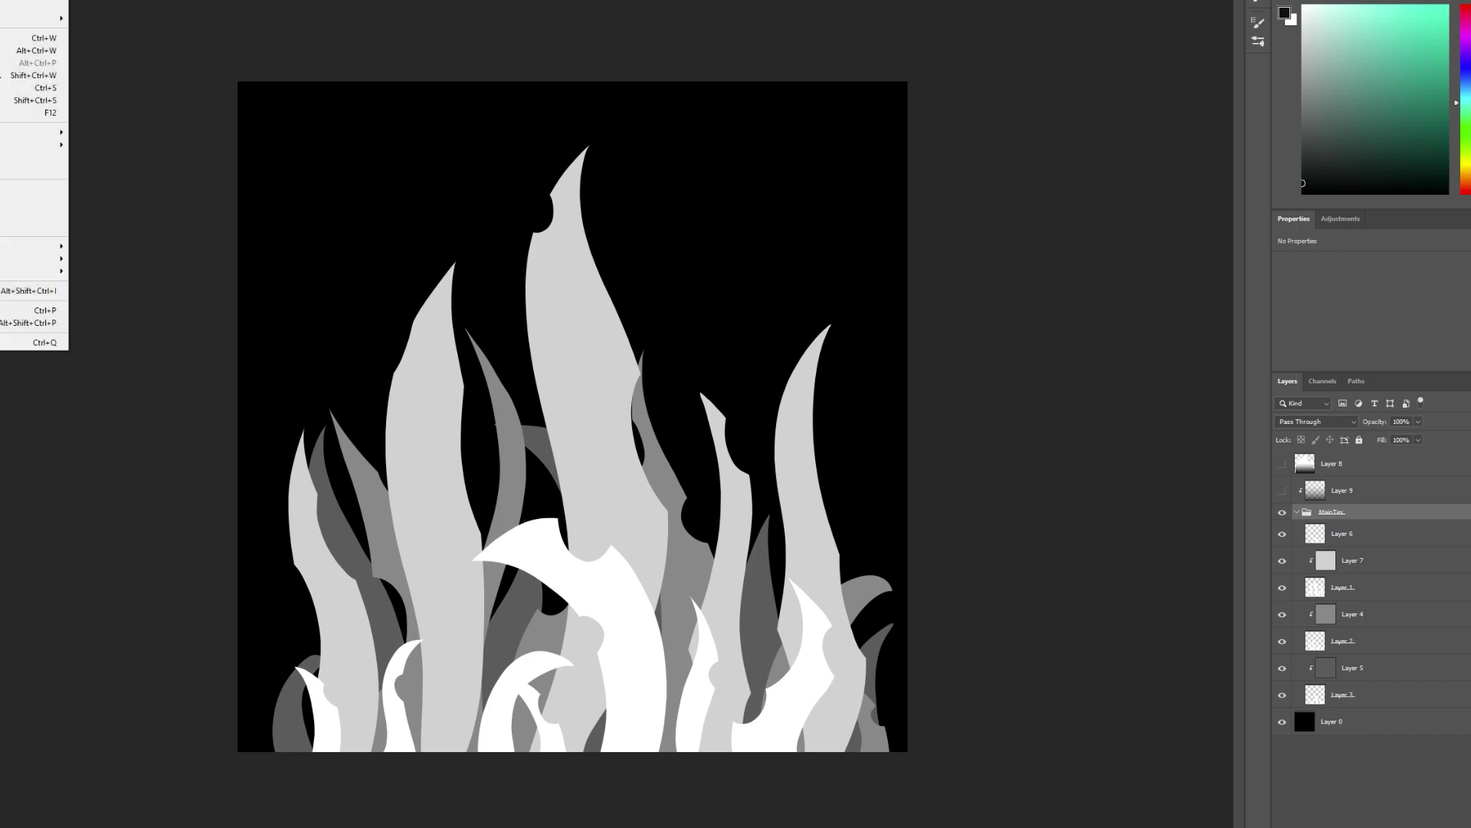
{"action": "left_click", "coordinate": [7, 0]}
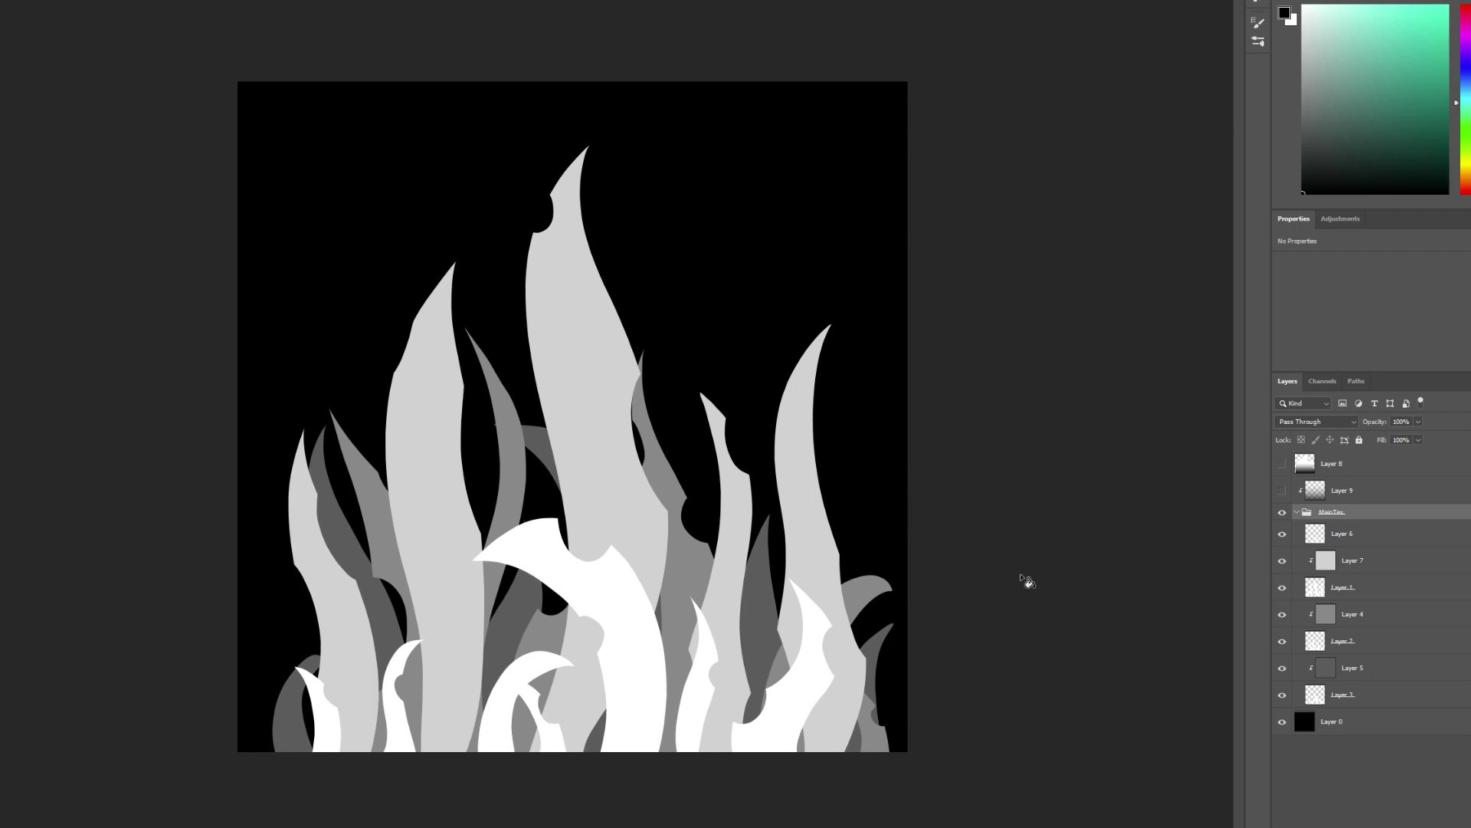
- Stamp the visible layers into a new merged layer, place it above all others and rename it Depth
{"action": "key", "text": "v"}
{"action": "key", "text": "ctrl+shift+alt+e"}
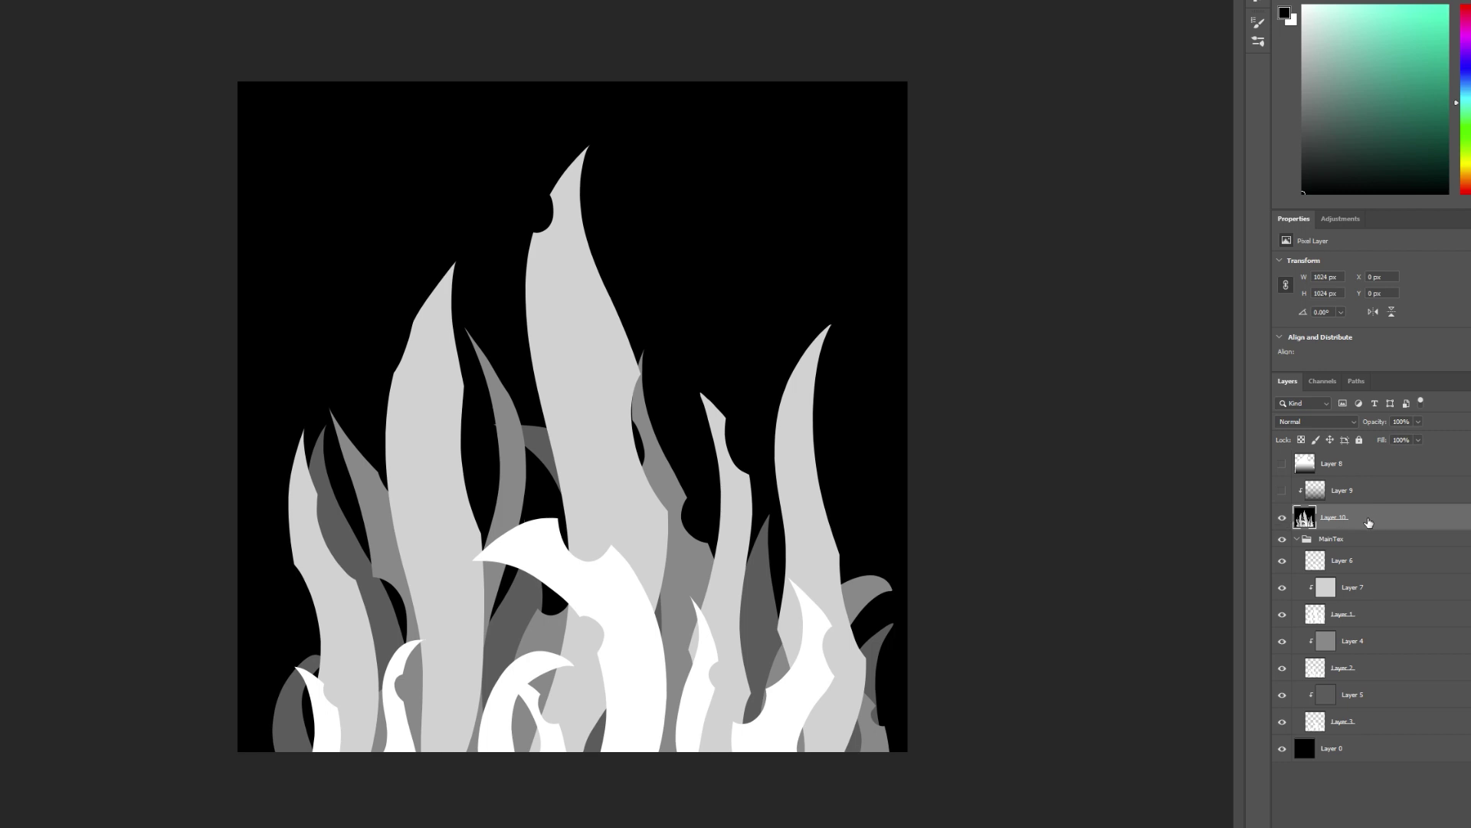
{"action": "left_click_drag", "start_coordinate": [1369, 522], "coordinate": [1331, 470]}
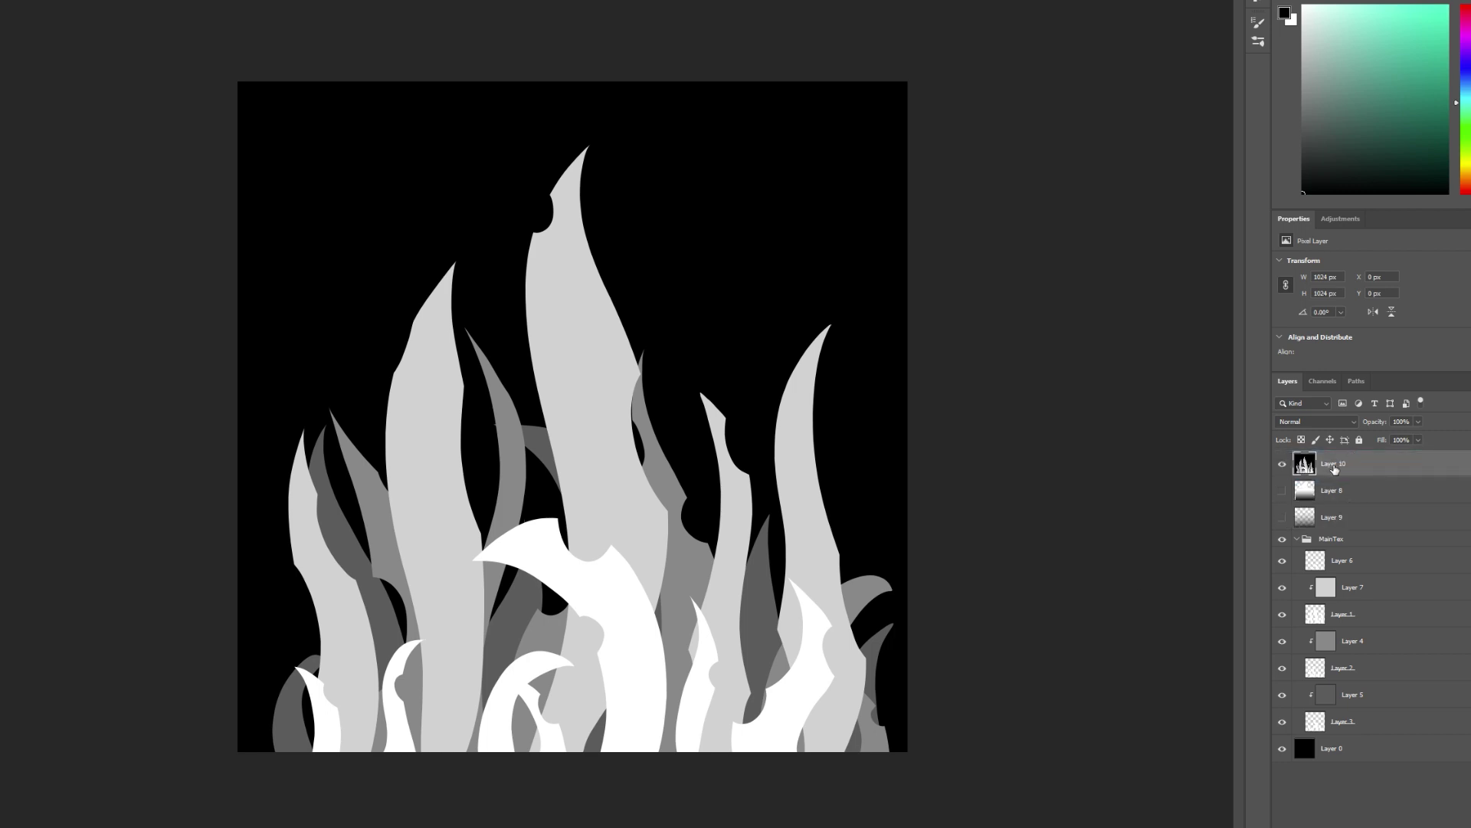
{"action": "double_click", "coordinate": [1335, 464]}
{"action": "type", "text": "Depth"}
{"action": "key", "text": "Return"}
- Hide the three grey tint layers and show the gradient layers to produce the Opacity, ColourVar and Wind maps
{"action": "left_click", "coordinate": [1283, 588]}
{"action": "left_click", "coordinate": [1283, 641]}
{"action": "left_click", "coordinate": [1283, 694]}
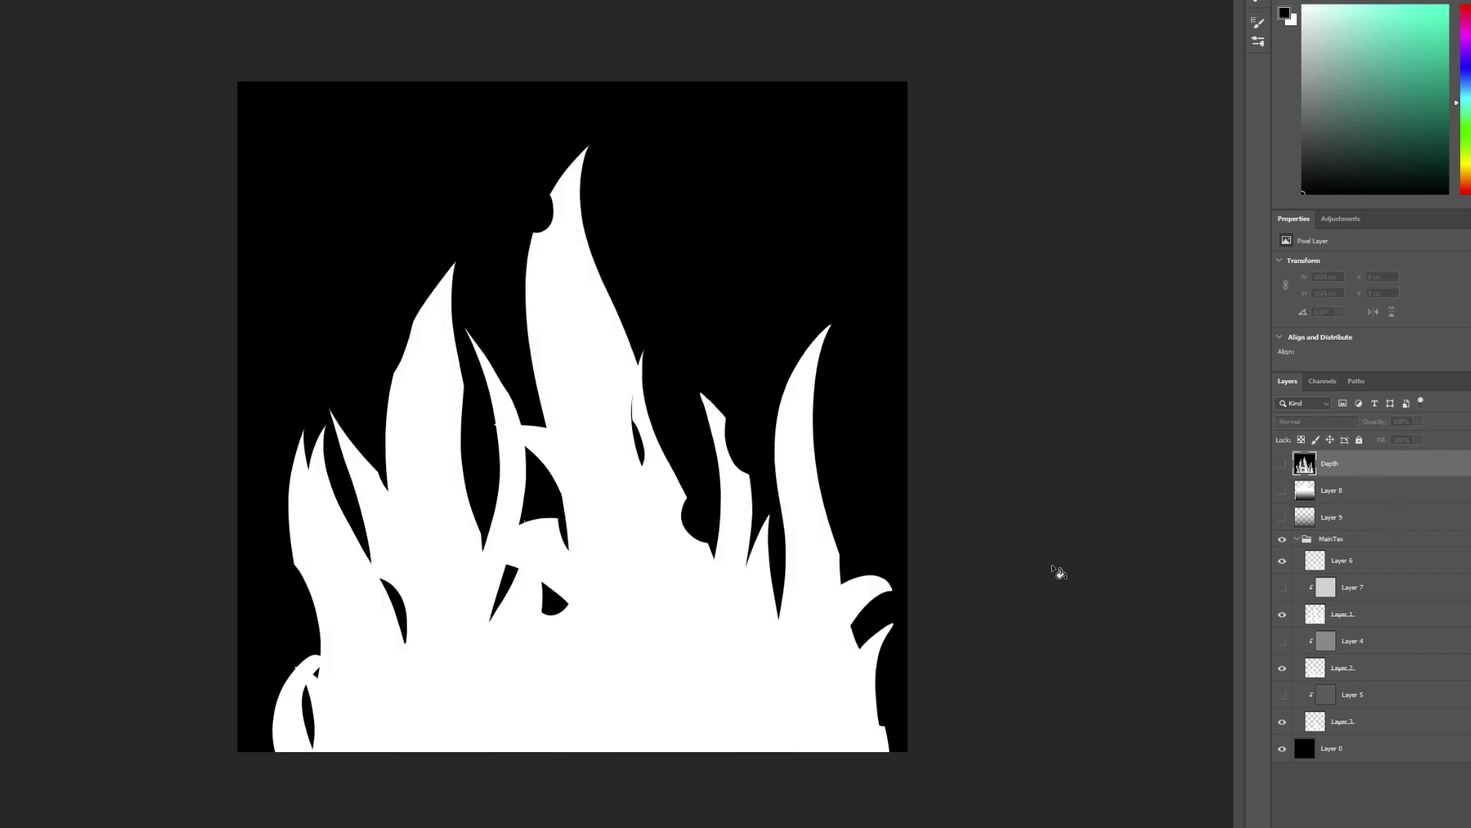
{"action": "left_click", "coordinate": [1282, 491]}
{"action": "left_click", "coordinate": [1282, 544]}
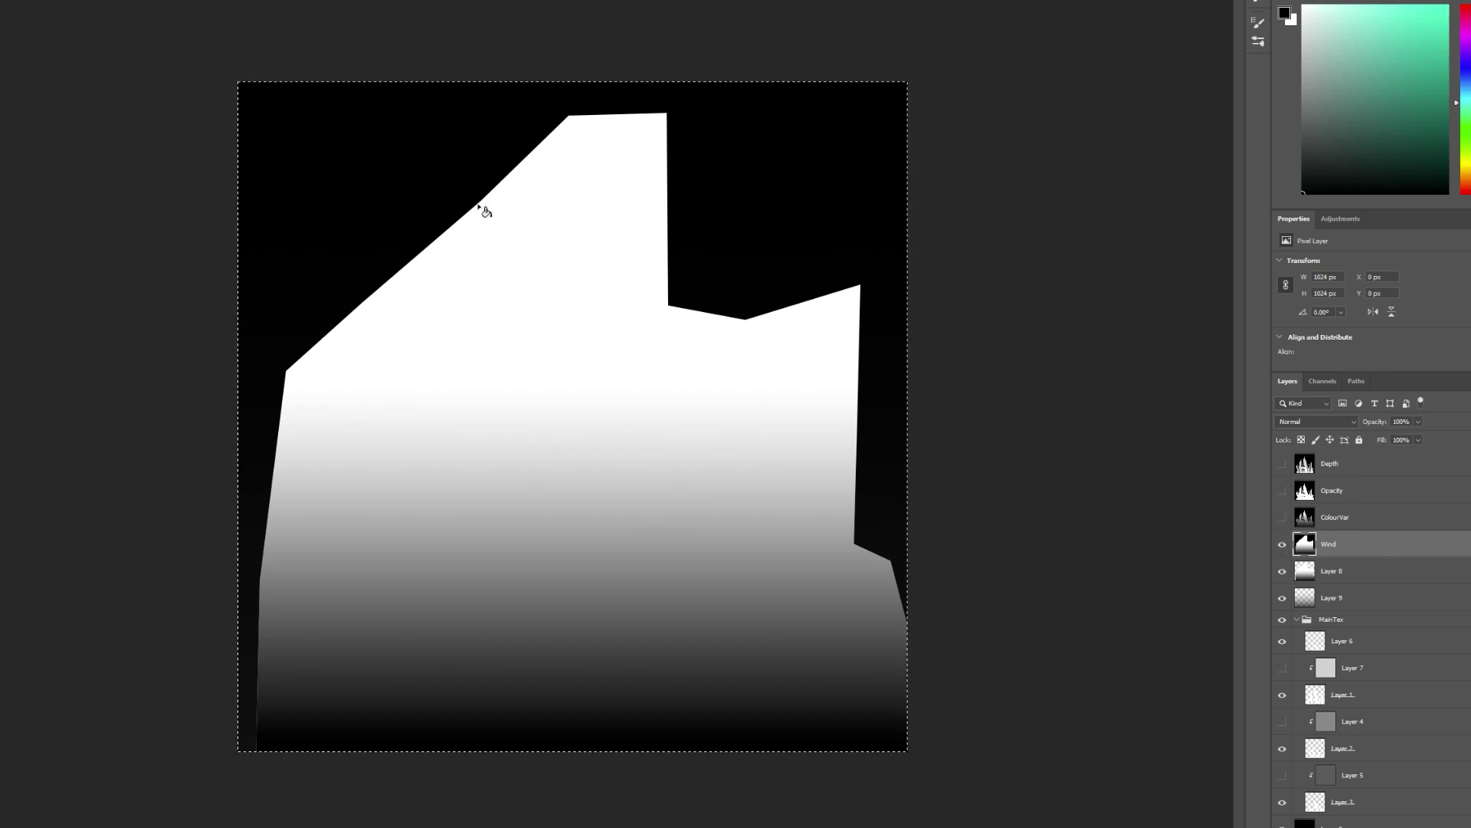
- Copy the whole Wind layer into the Blue channel of the separate 1024 px document and return to the layered file
{"action": "key", "text": "ctrl+a"}
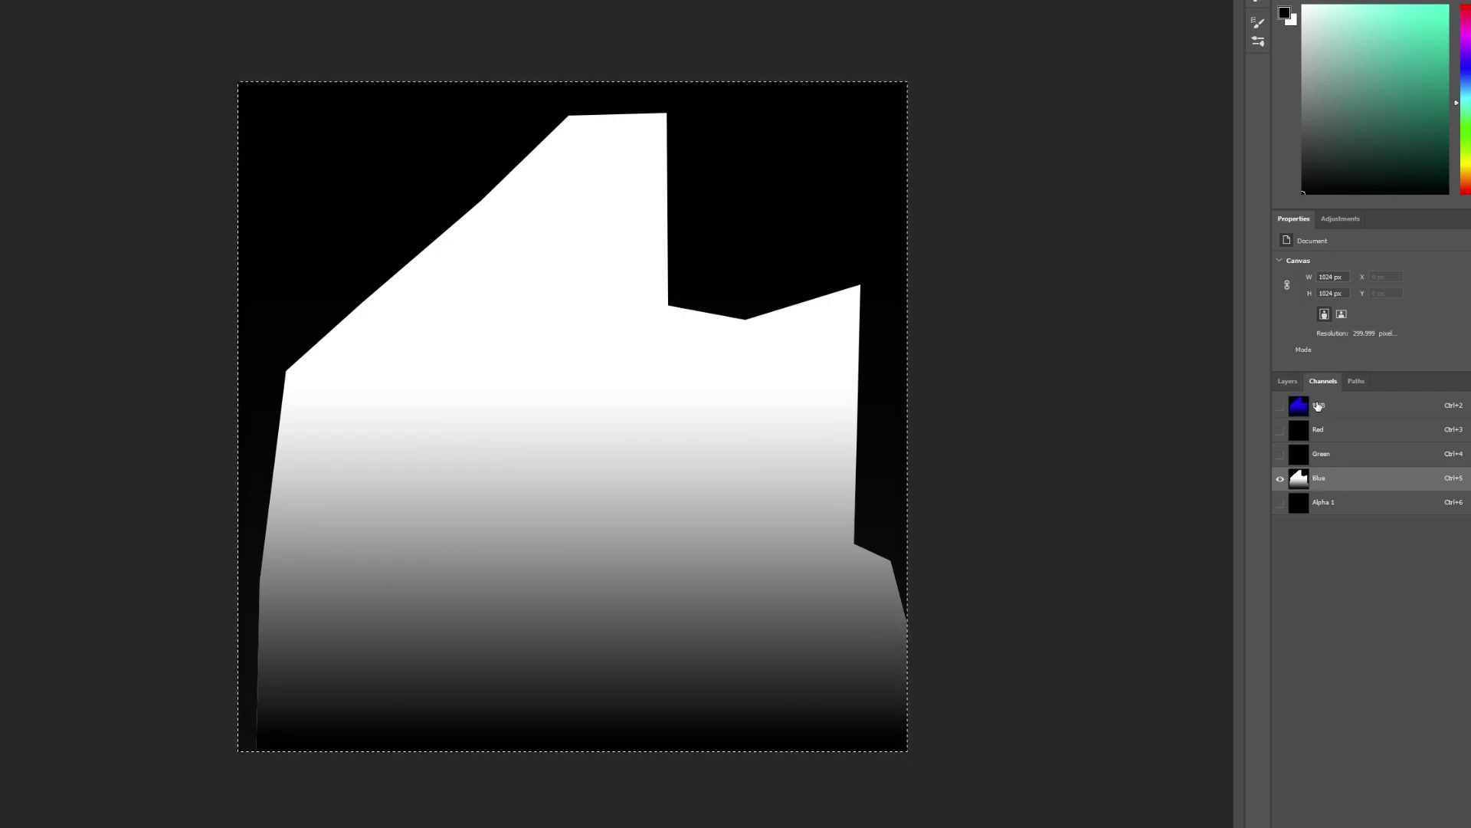
{"action": "left_click", "coordinate": [1281, 407]}
{"action": "left_click", "coordinate": [1286, 380]}
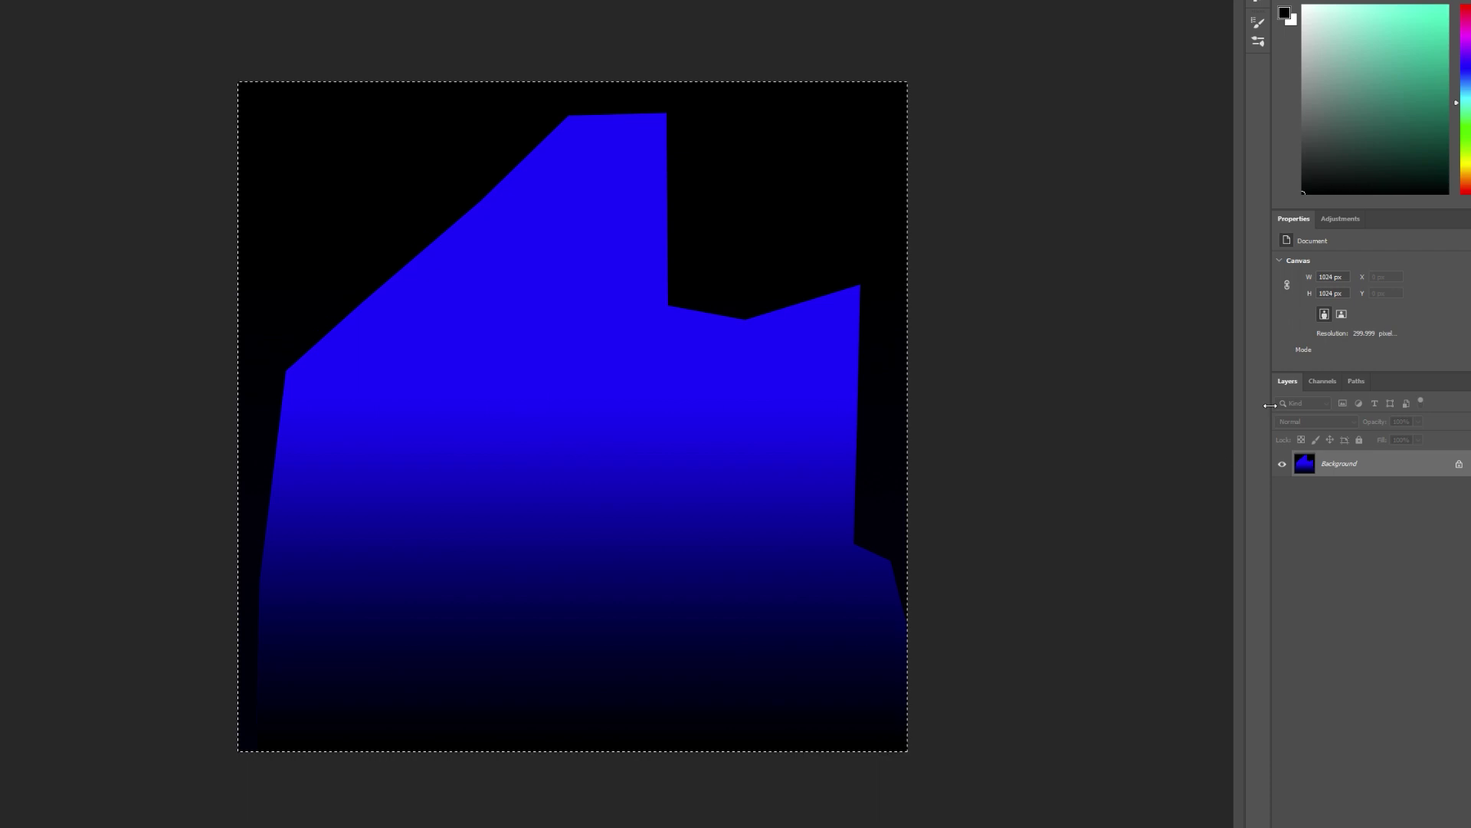
{"action": "left_click", "coordinate": [1321, 381]}
{"action": "key", "text": "ctrl+Tab"}
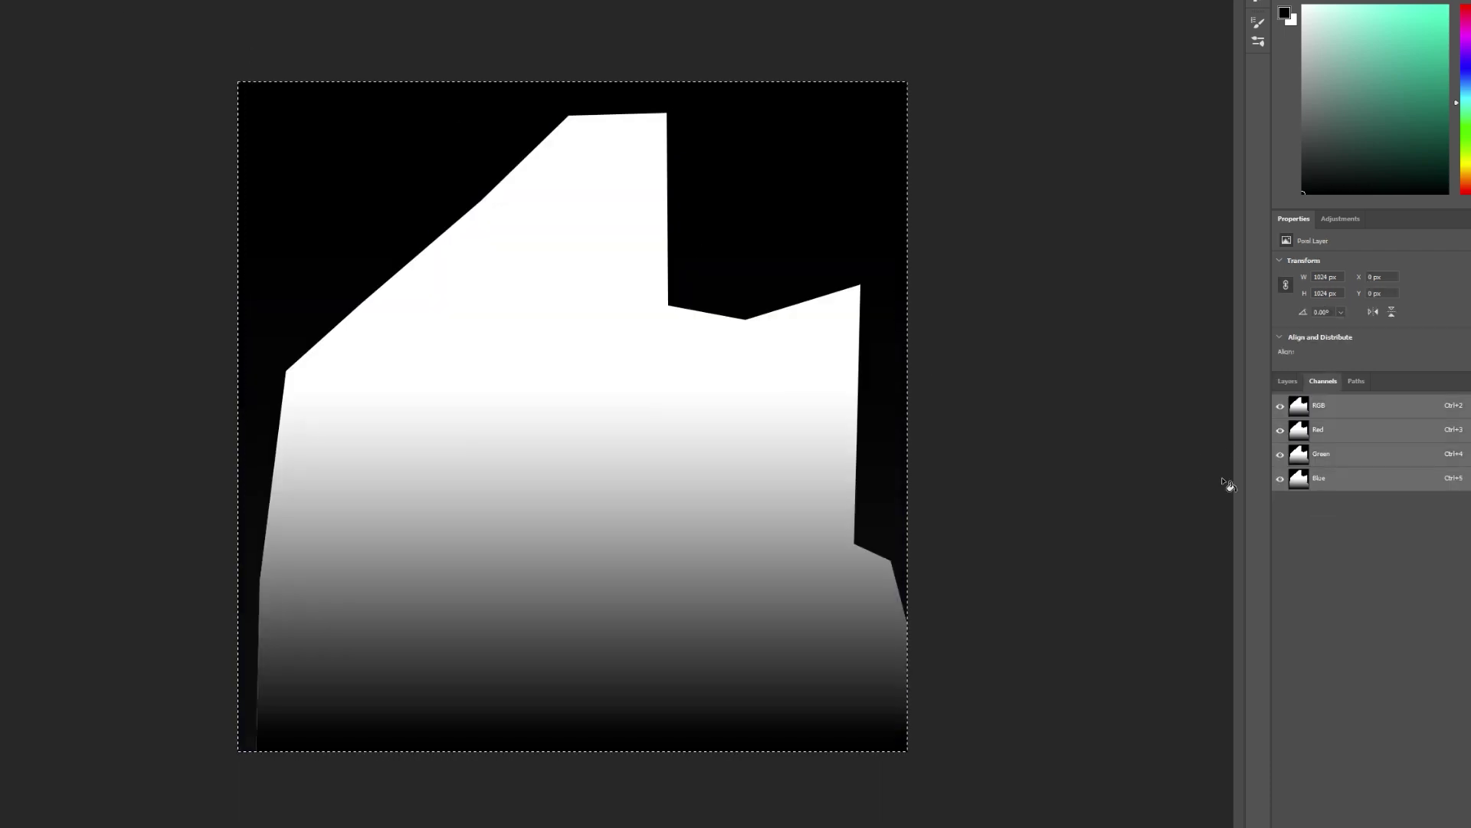
- Hide the Wind layer, show the ColourVar layer and copy it into the Red channel of the packed document
{"action": "left_click", "coordinate": [1289, 379]}
{"action": "left_click", "coordinate": [1282, 545]}
{"action": "left_click", "coordinate": [1282, 518]}
{"action": "left_click", "coordinate": [1344, 519]}
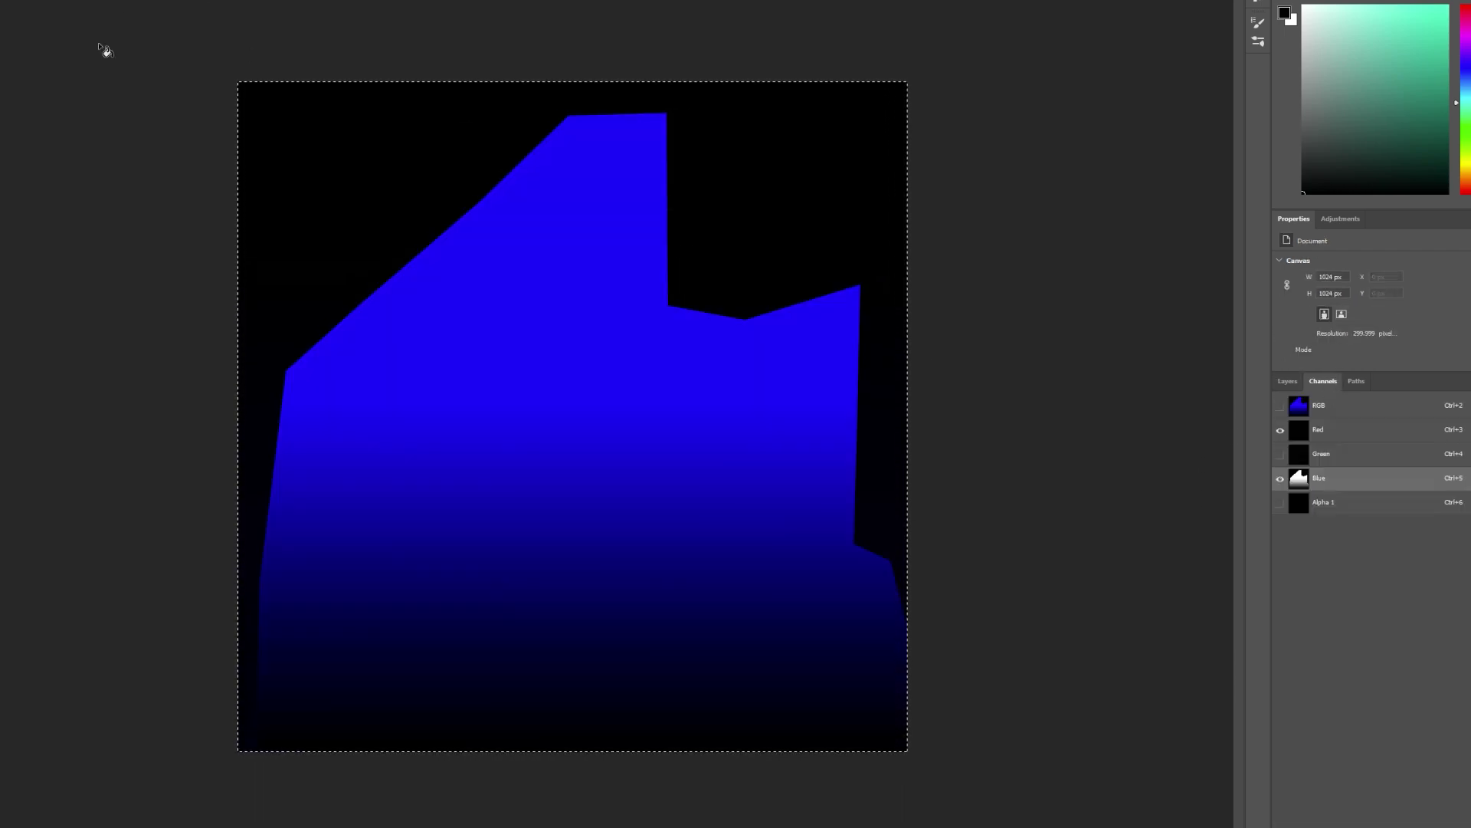
{"action": "left_click", "coordinate": [1318, 429]}
{"action": "left_click", "coordinate": [1280, 477]}
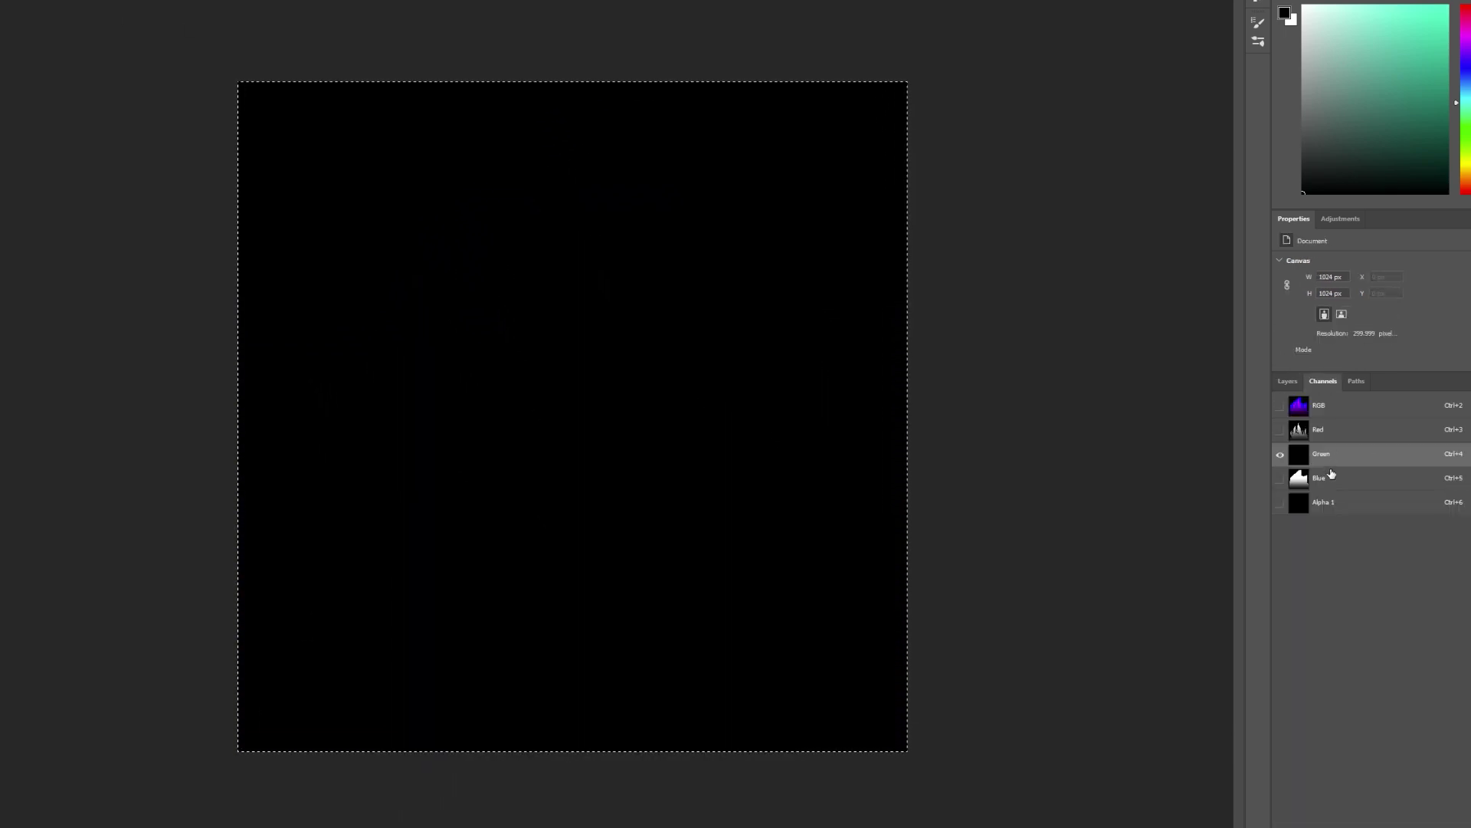
- Fill the Alpha 1 channel with the Opacity map and the Green channel with the Depth map, and show all channels together
{"action": "left_click", "coordinate": [1299, 502]}
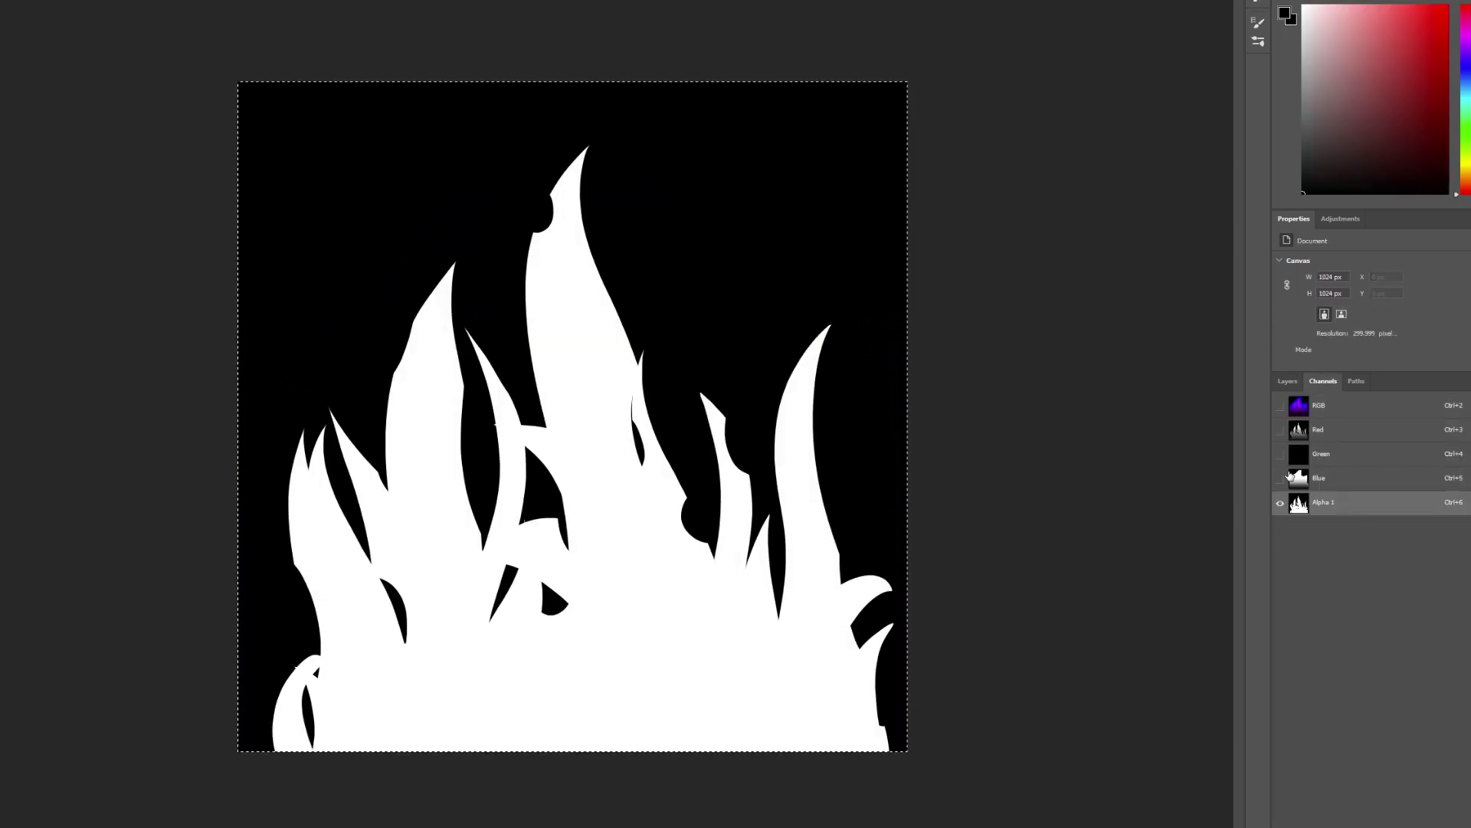
{"action": "left_click", "coordinate": [1279, 431]}
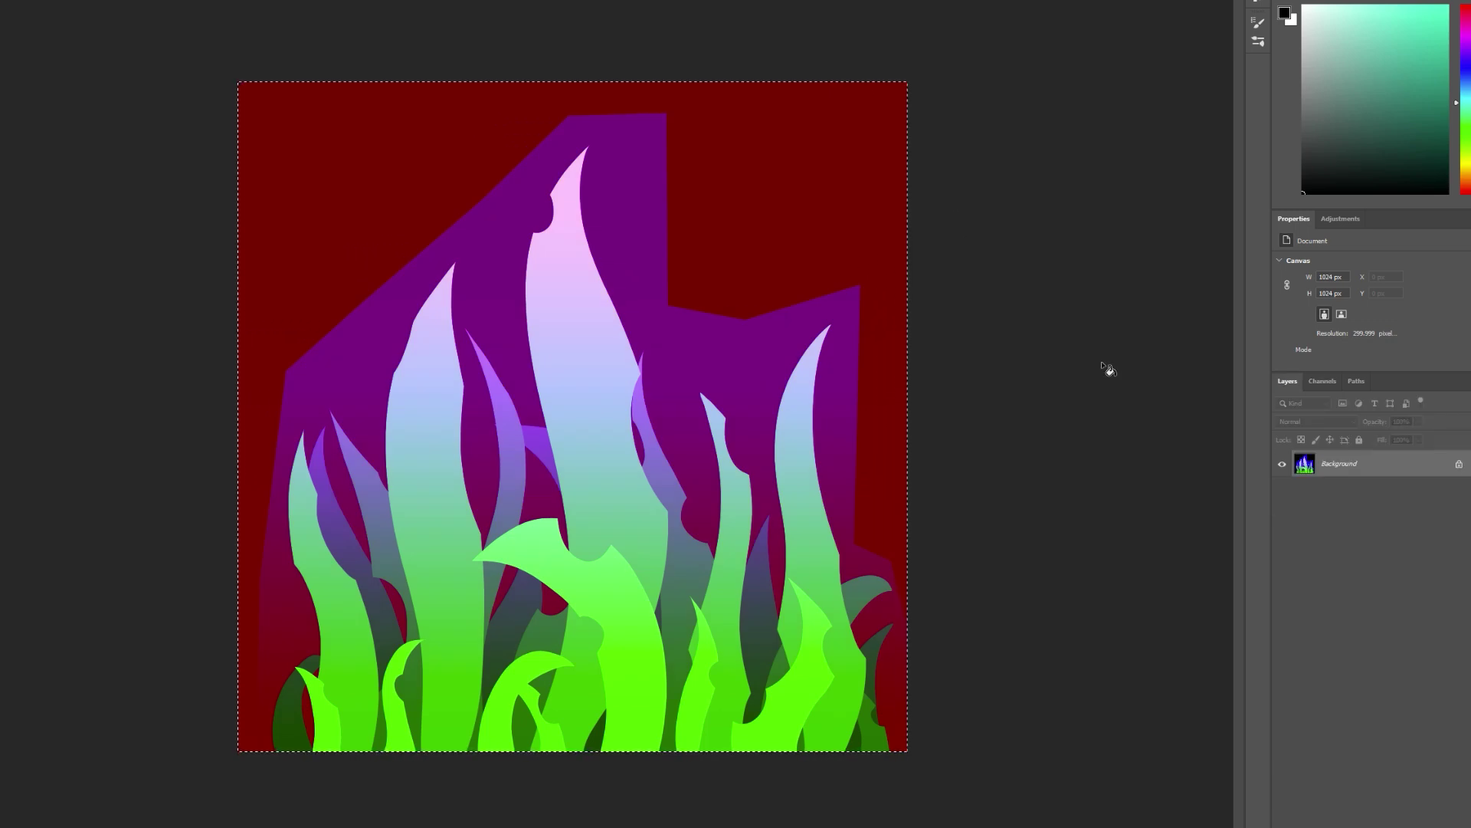
{"action": "left_click", "coordinate": [1322, 381]}
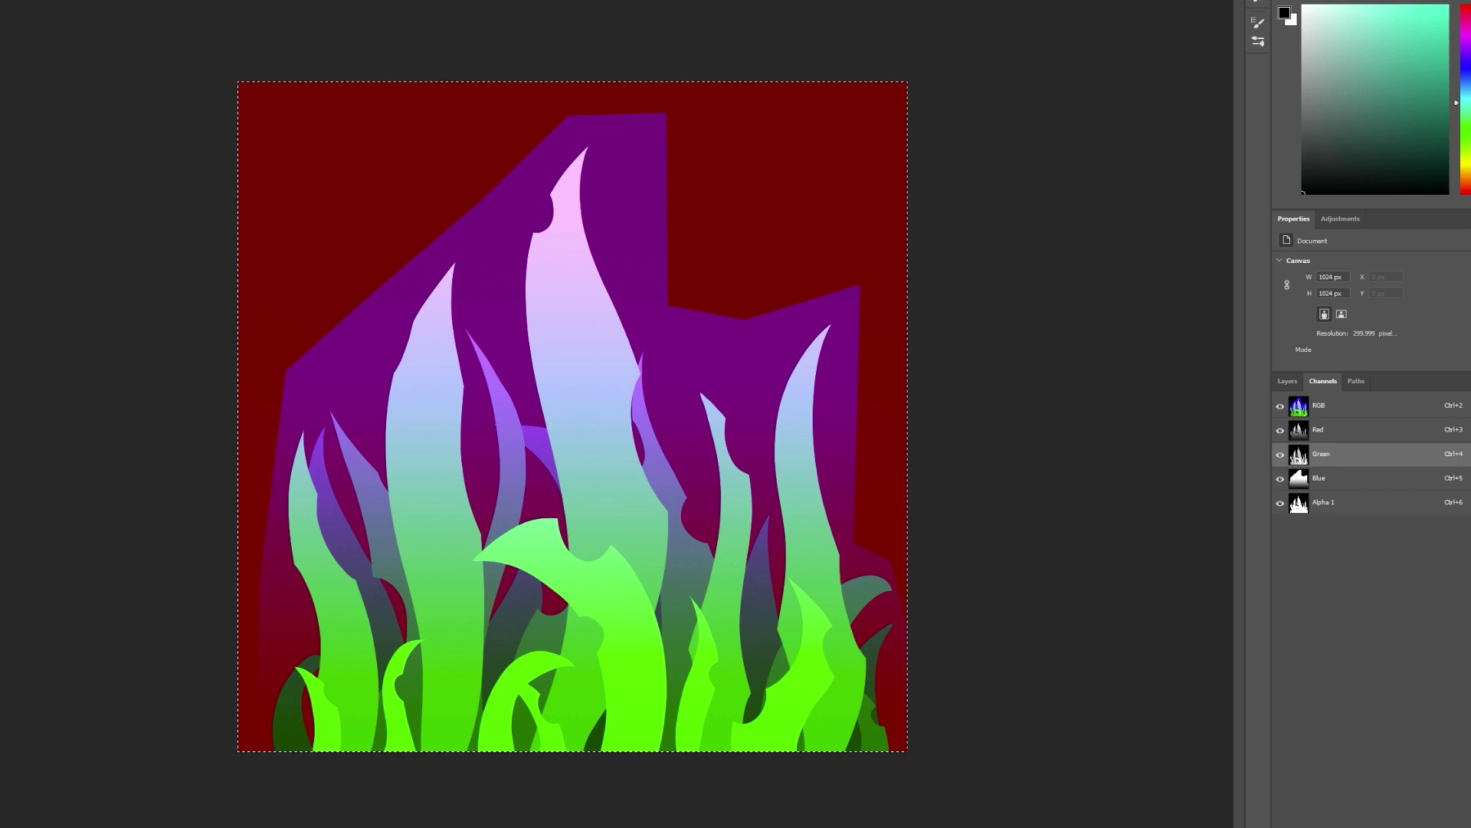
- Save the channel-packed texture as T_Grass_Tutorial.tga
{"action": "left_click", "coordinate": [0, 0]}
{"action": "left_click", "coordinate": [3, 101]}
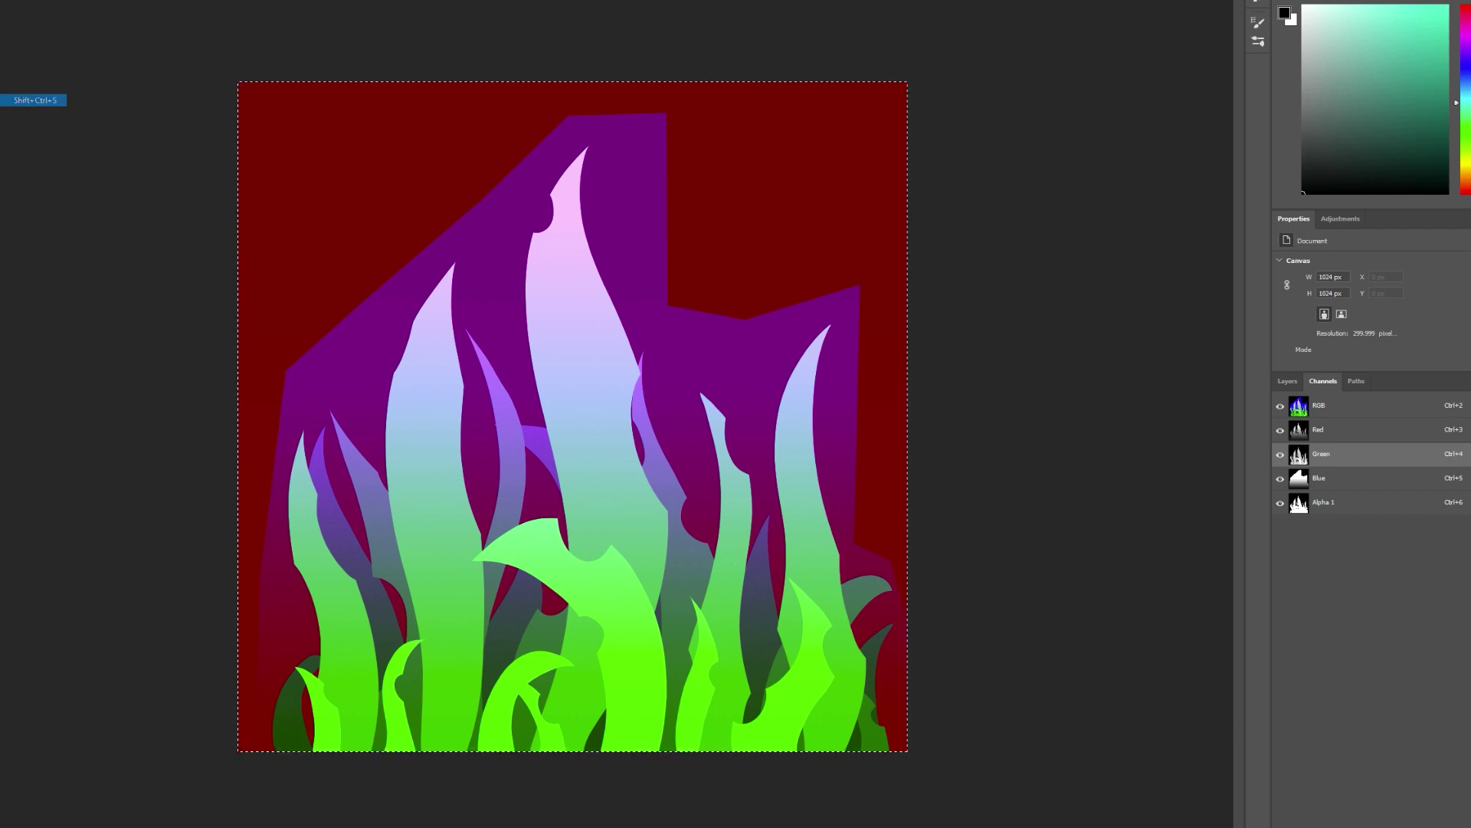
{"action": "left_click", "coordinate": [20, 477]}
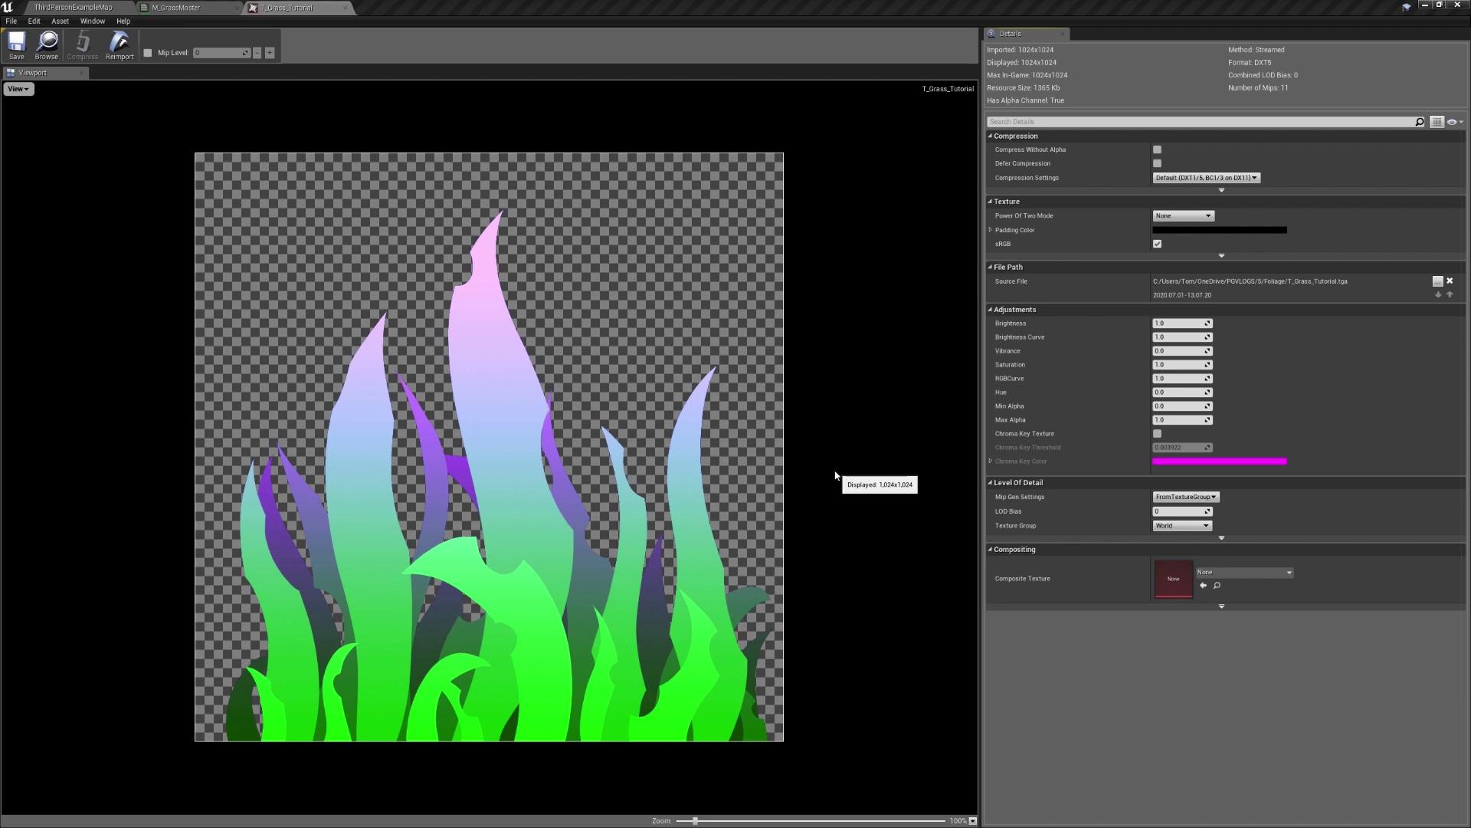
- In Unreal Engine, close the M_GrassMaster material and inspect the T_Grass_Tutorial texture by turning off its alpha, blue and green channels one by one
{"action": "left_click", "coordinate": [236, 8]}
{"action": "left_click", "coordinate": [17, 89]}
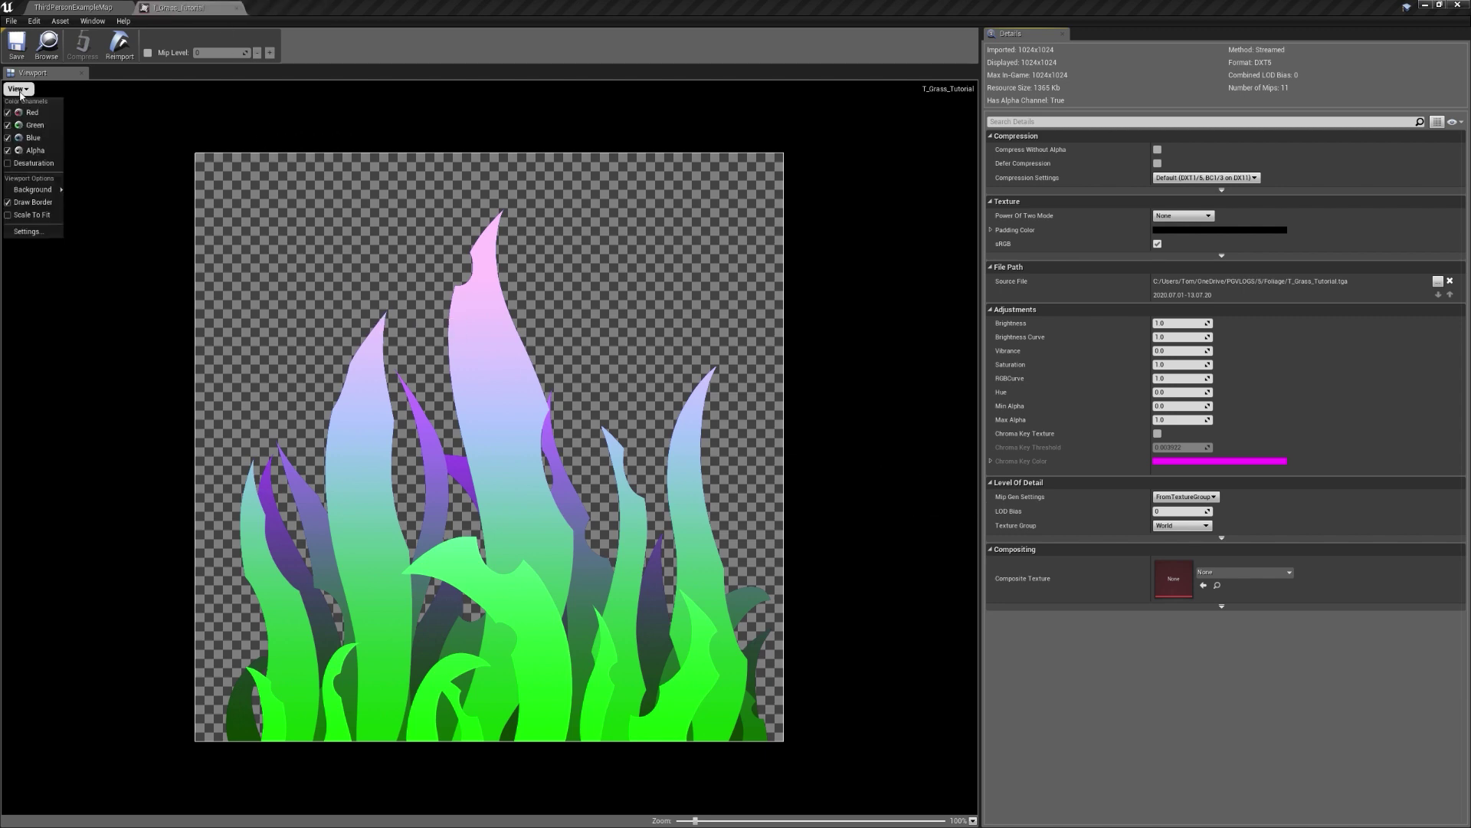
{"action": "left_click", "coordinate": [31, 150]}
{"action": "left_click", "coordinate": [17, 89]}
{"action": "left_click", "coordinate": [31, 137]}
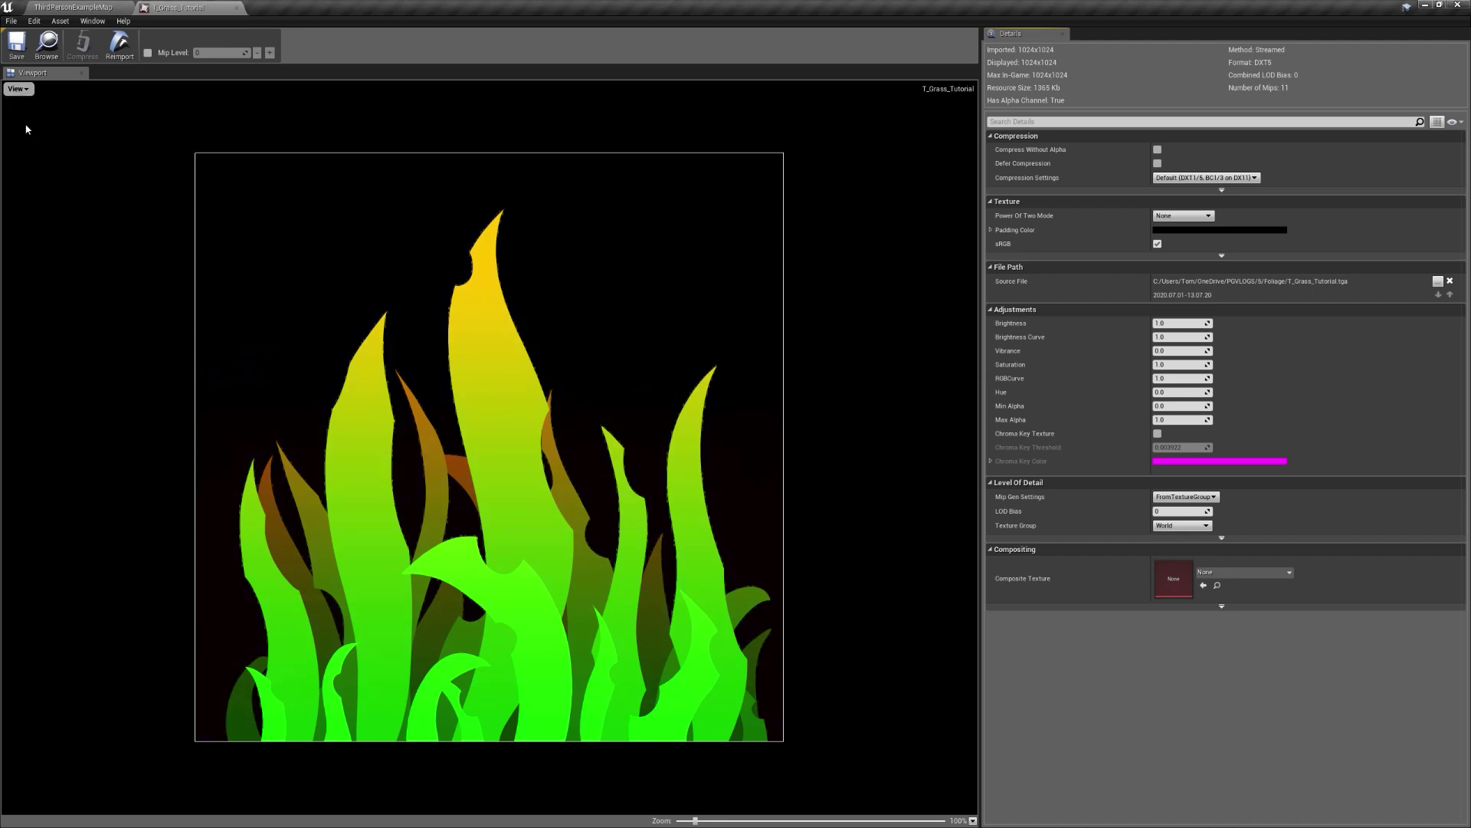
{"action": "left_click", "coordinate": [17, 89]}
{"action": "left_click", "coordinate": [31, 125]}
{"action": "left_click", "coordinate": [17, 89]}
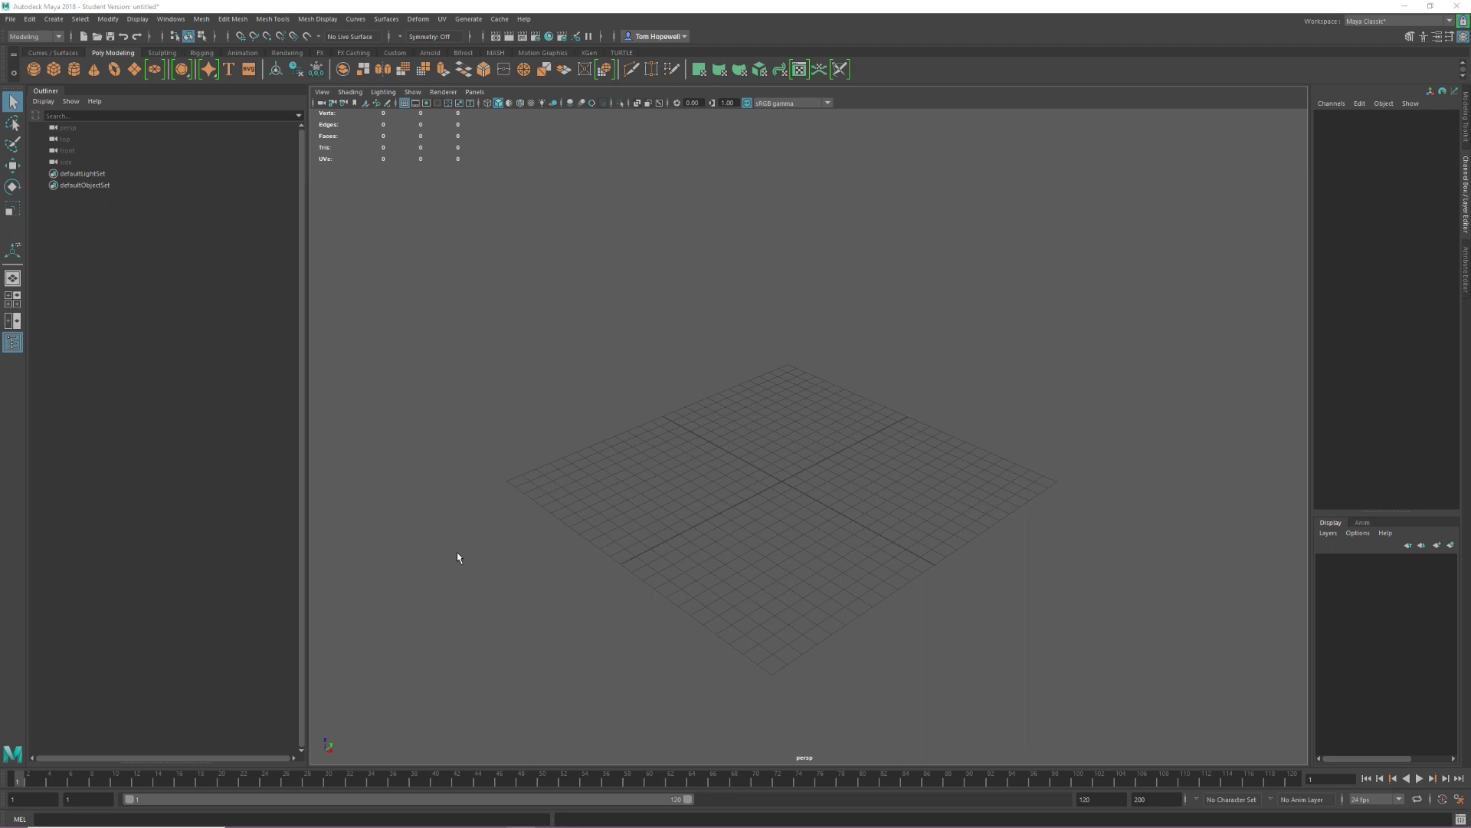
- In Maya, create a polygon cube, scale it up uniformly and raise it above the grid
{"action": "left_click", "coordinate": [54, 69]}
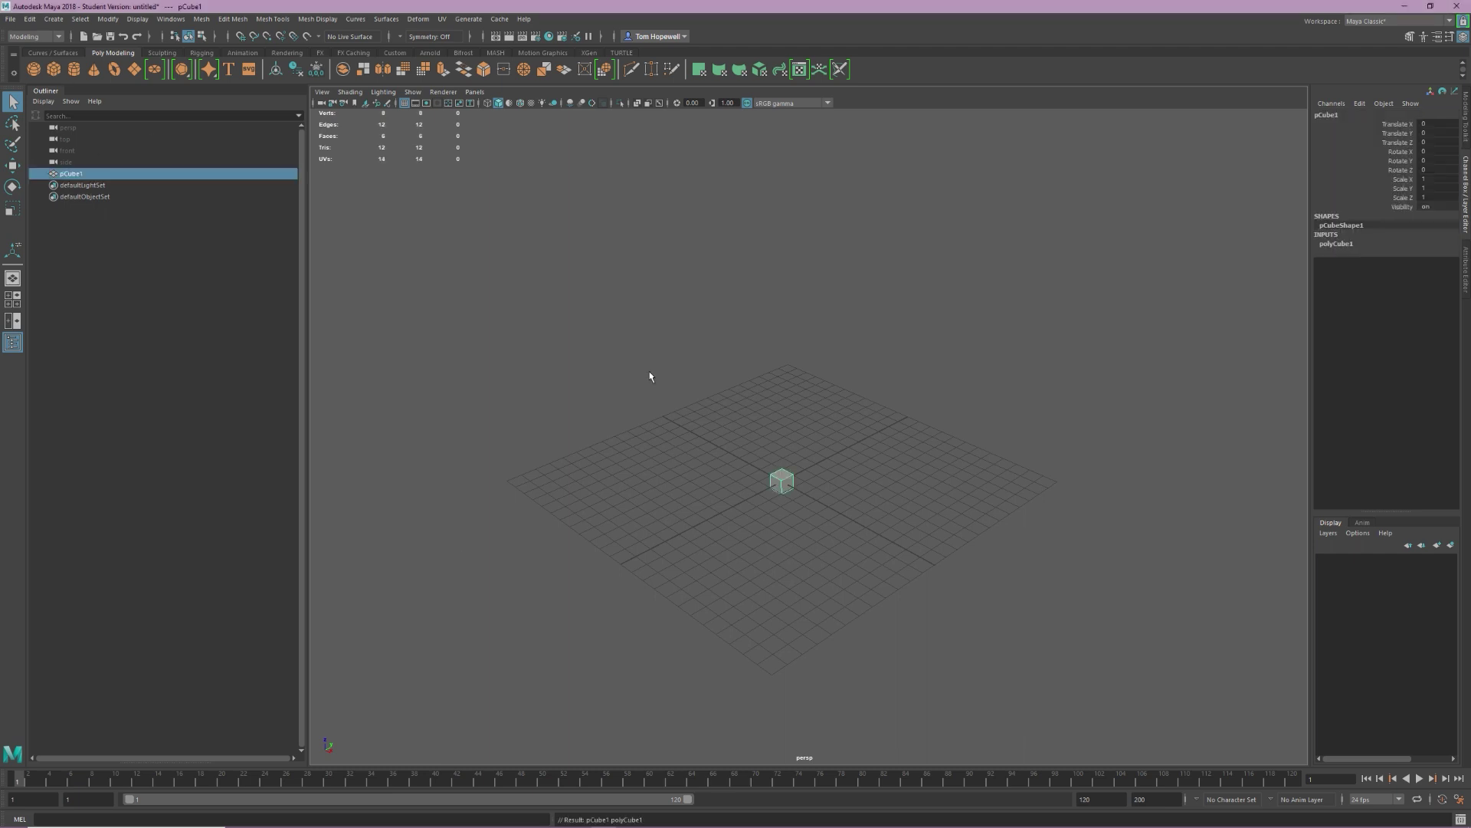
{"action": "left_click_drag", "start_coordinate": [816, 483], "coordinate": [866, 448], "text": "alt"}
{"action": "key", "text": "r"}
{"action": "left_click_drag", "start_coordinate": [766, 488], "coordinate": [946, 489]}
{"action": "mouse_move", "coordinate": [940, 384]}
{"action": "left_mouse_down", "text": "alt"}
{"action": "mouse_move", "coordinate": [939, 444]}
{"action": "mouse_move", "coordinate": [935, 384]}
{"action": "left_mouse_up", "text": "alt"}
{"action": "key", "text": "w"}
{"action": "left_click_drag", "start_coordinate": [792, 437], "coordinate": [796, 279]}
- Delete all of the cube's faces except one upright side face
{"action": "left_click_drag", "start_coordinate": [858, 360], "coordinate": [881, 406], "text": "alt"}
{"action": "left_click_drag", "start_coordinate": [537, 192], "coordinate": [1044, 617]}
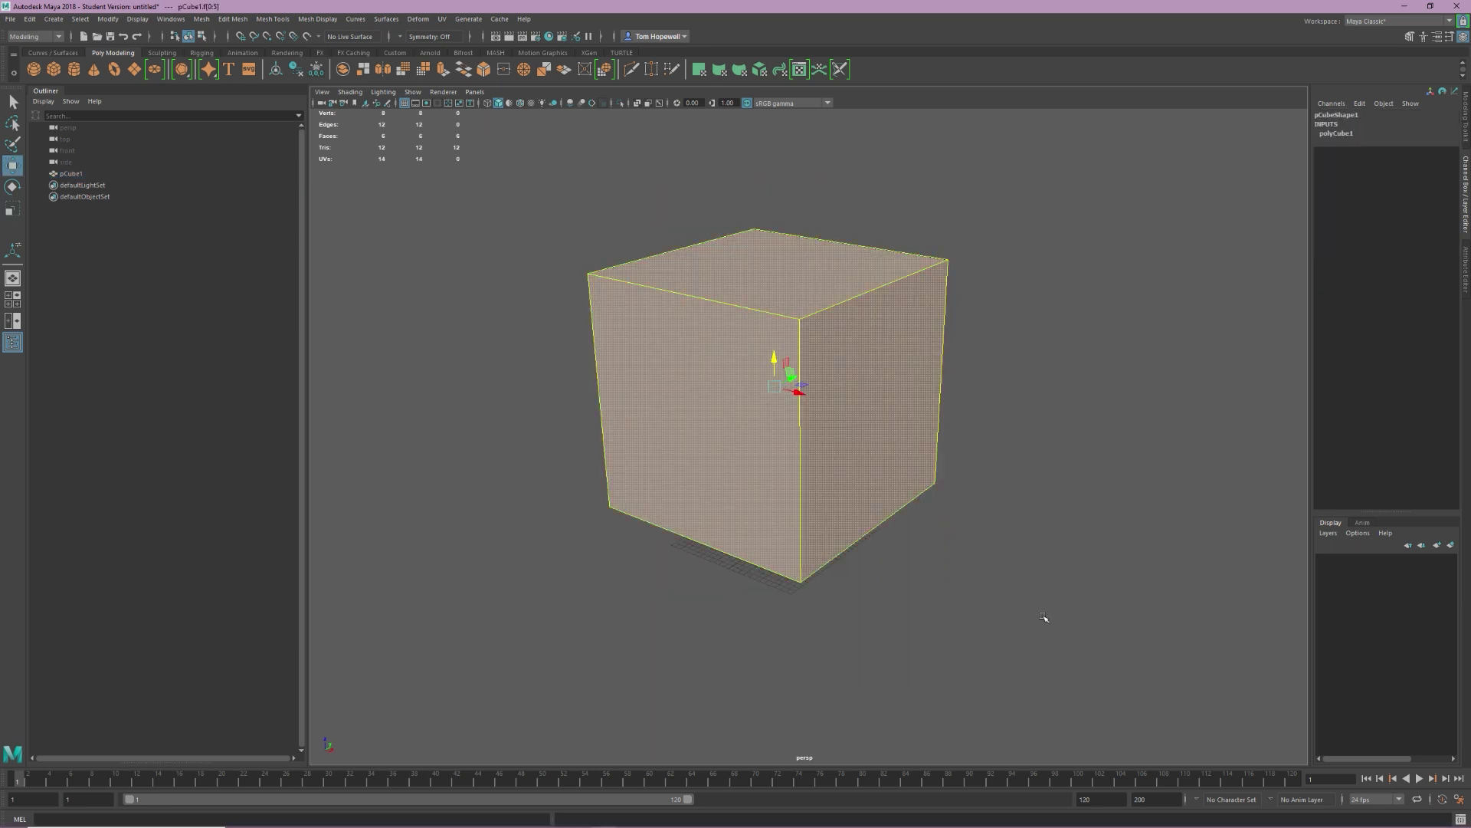
{"action": "left_click", "coordinate": [881, 406], "text": "shift"}
{"action": "key", "text": "Delete"}
- Select the remaining plane, center its pivot and freeze its transformations
{"action": "left_click", "coordinate": [897, 384]}
{"action": "left_click", "coordinate": [108, 19]}
{"action": "left_click", "coordinate": [132, 102]}
{"action": "left_click", "coordinate": [149, 71]}
- Move the plane's pivot to the middle of its bottom edge and place the plane at the grid's centre
{"action": "key", "text": "d"}
{"action": "left_click_drag", "start_coordinate": [905, 429], "coordinate": [904, 521], "text": "alt"}
{"action": "left_click_drag", "start_coordinate": [958, 536], "coordinate": [736, 468]}
{"action": "left_click_drag", "start_coordinate": [752, 354], "coordinate": [758, 417]}
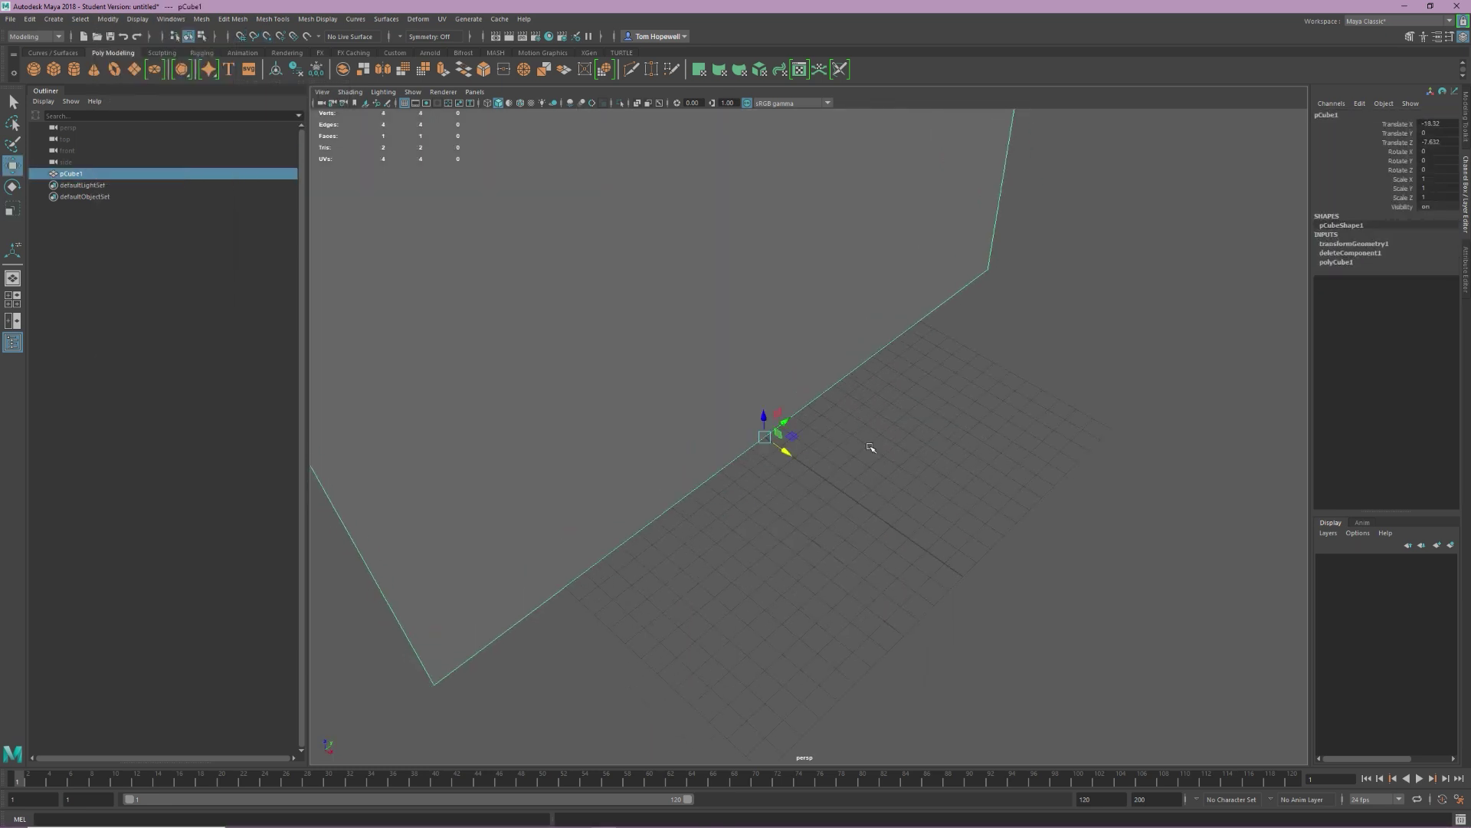
{"action": "left_click_drag", "start_coordinate": [869, 446], "coordinate": [816, 368], "text": "alt"}
{"action": "right_click_drag", "start_coordinate": [817, 367], "coordinate": [450, 443], "text": "alt"}
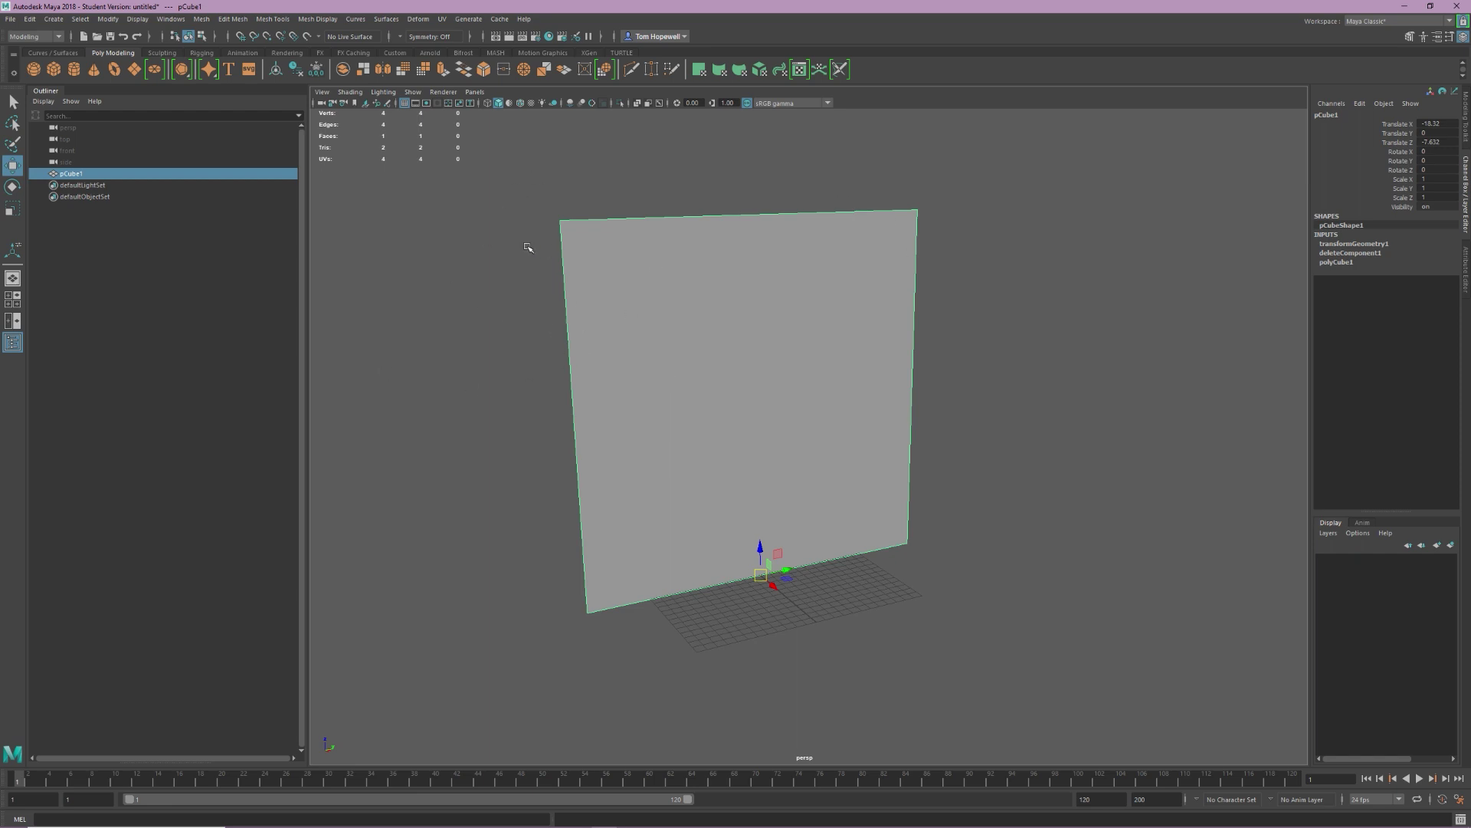
- In Hypershade, connect a file texture that loads Depth.png to the lambert1 material's color, and close the editor
{"action": "left_click", "coordinate": [550, 37]}
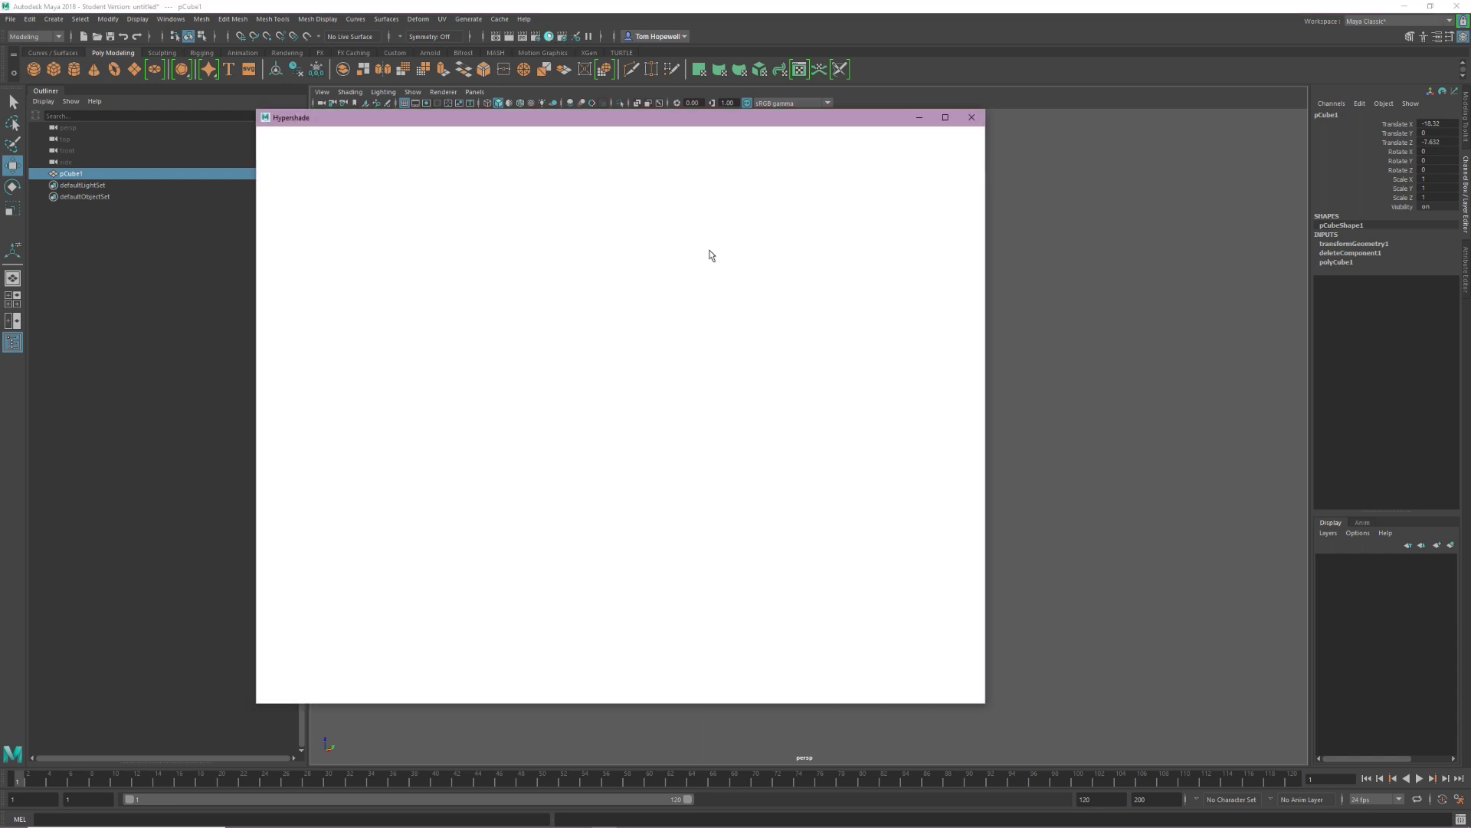
{"action": "left_click", "coordinate": [957, 510]}
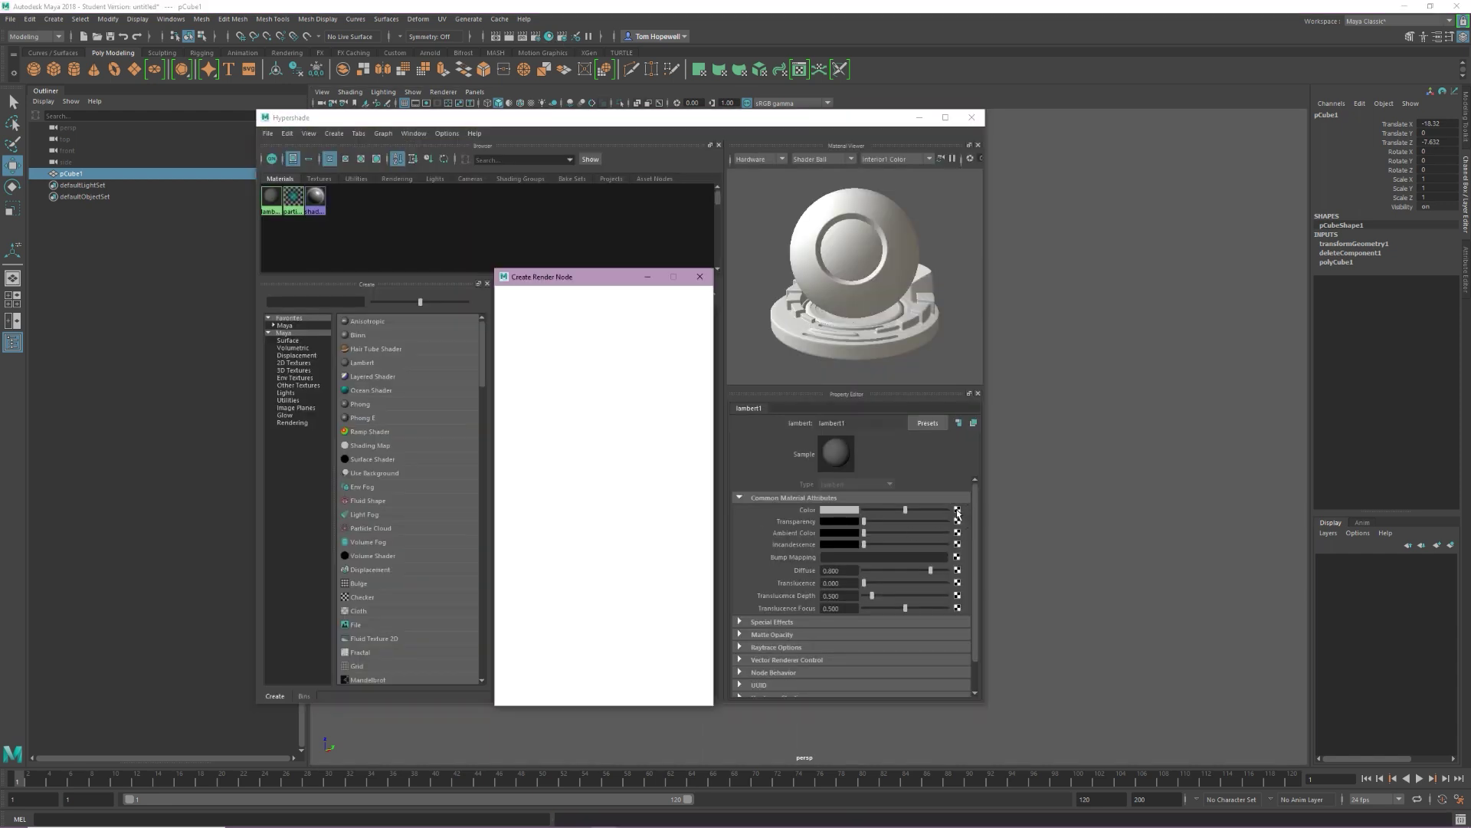
{"action": "left_click", "coordinate": [616, 373]}
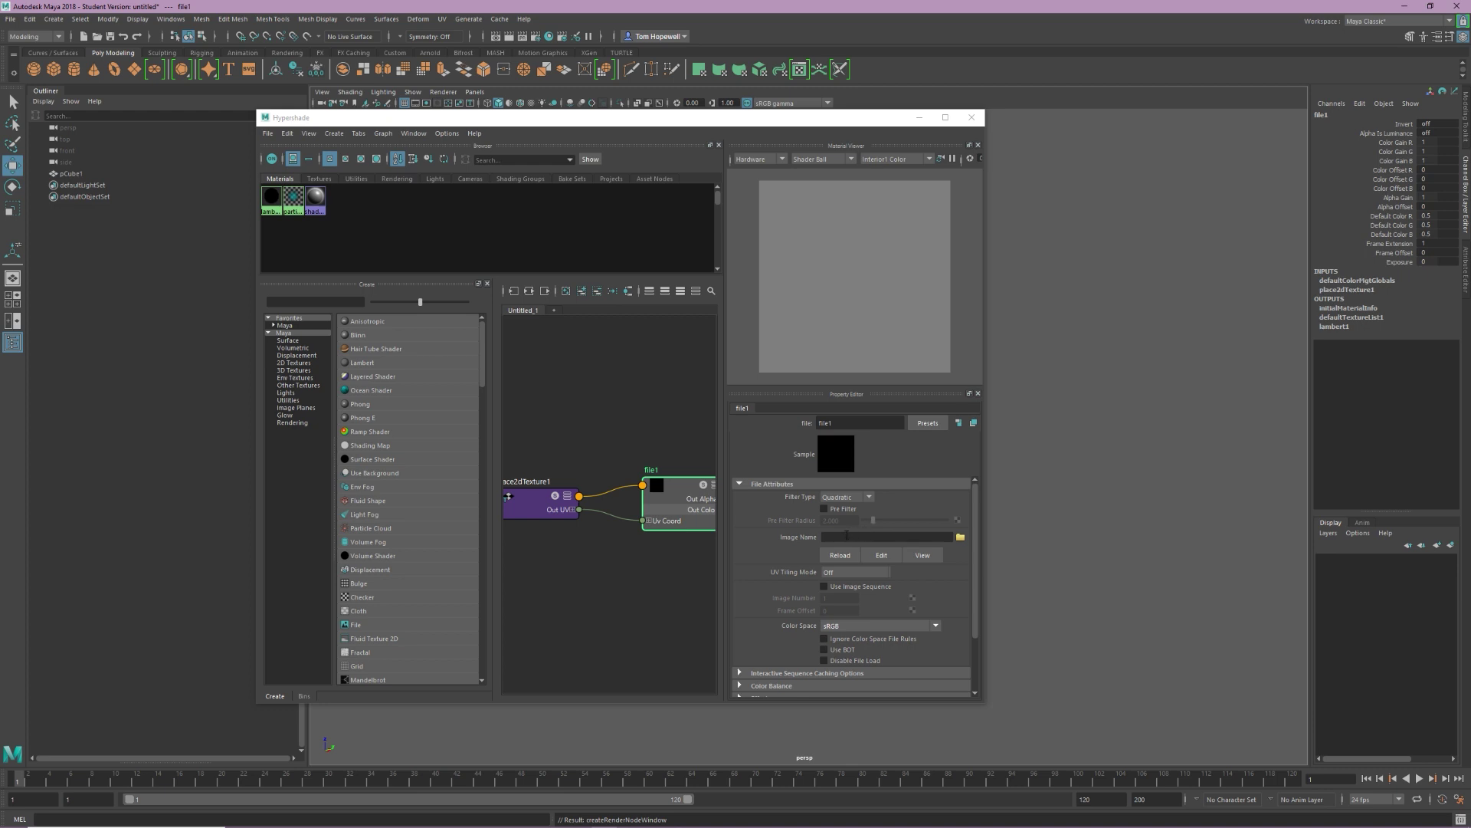
{"action": "left_click", "coordinate": [962, 539]}
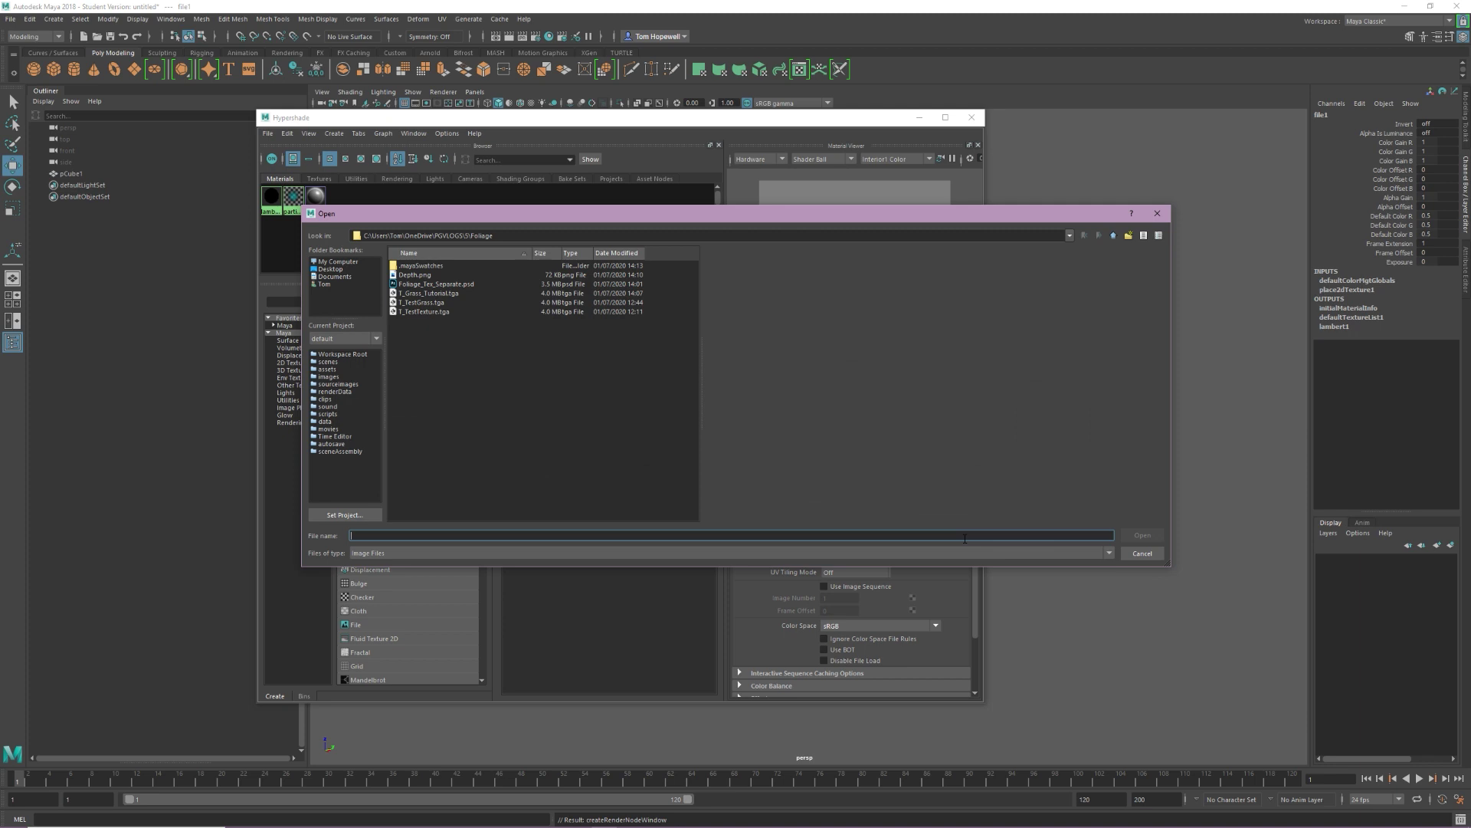
{"action": "left_click", "coordinate": [420, 278]}
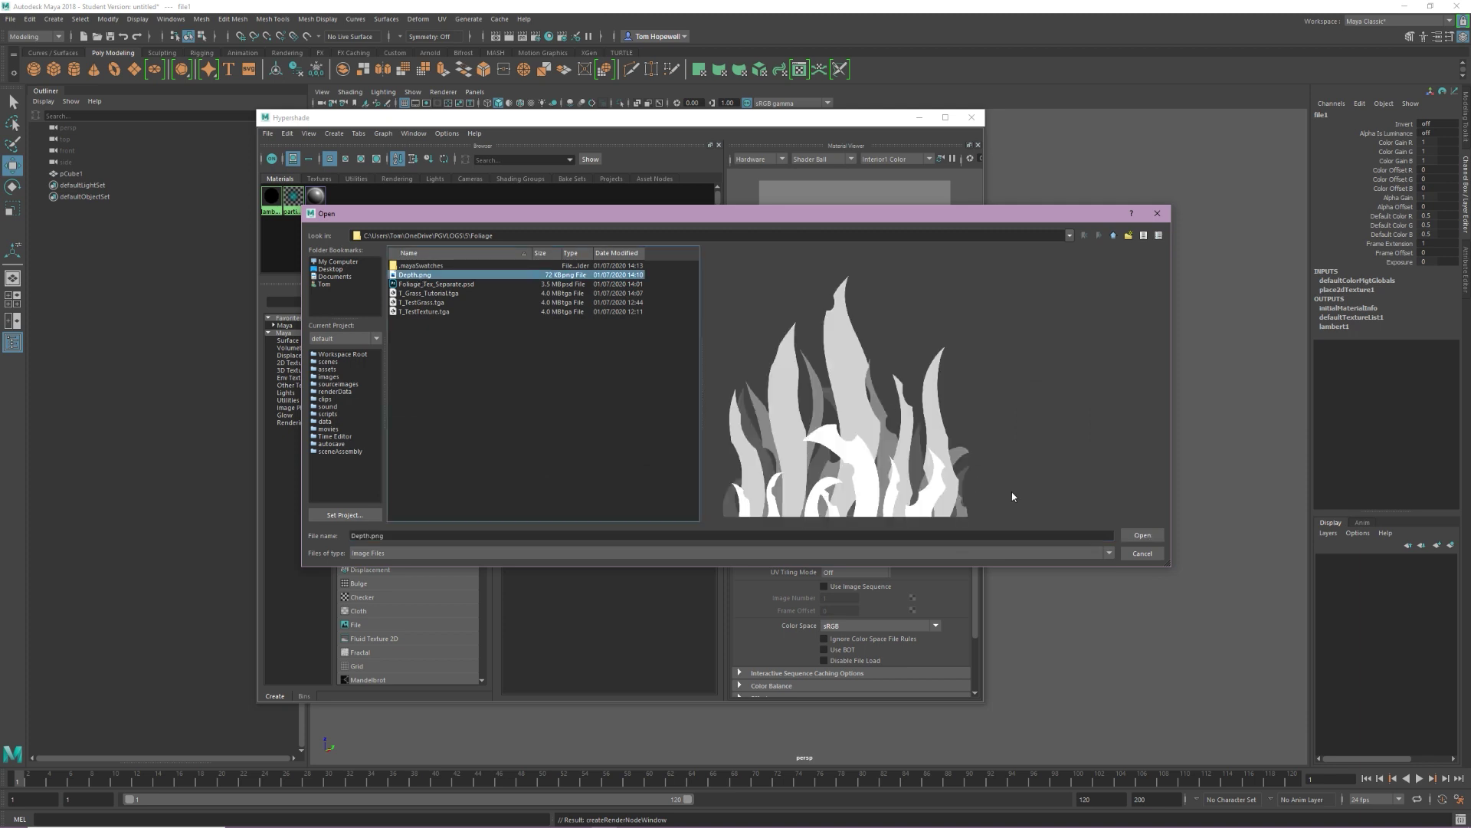
{"action": "left_click", "coordinate": [1140, 534]}
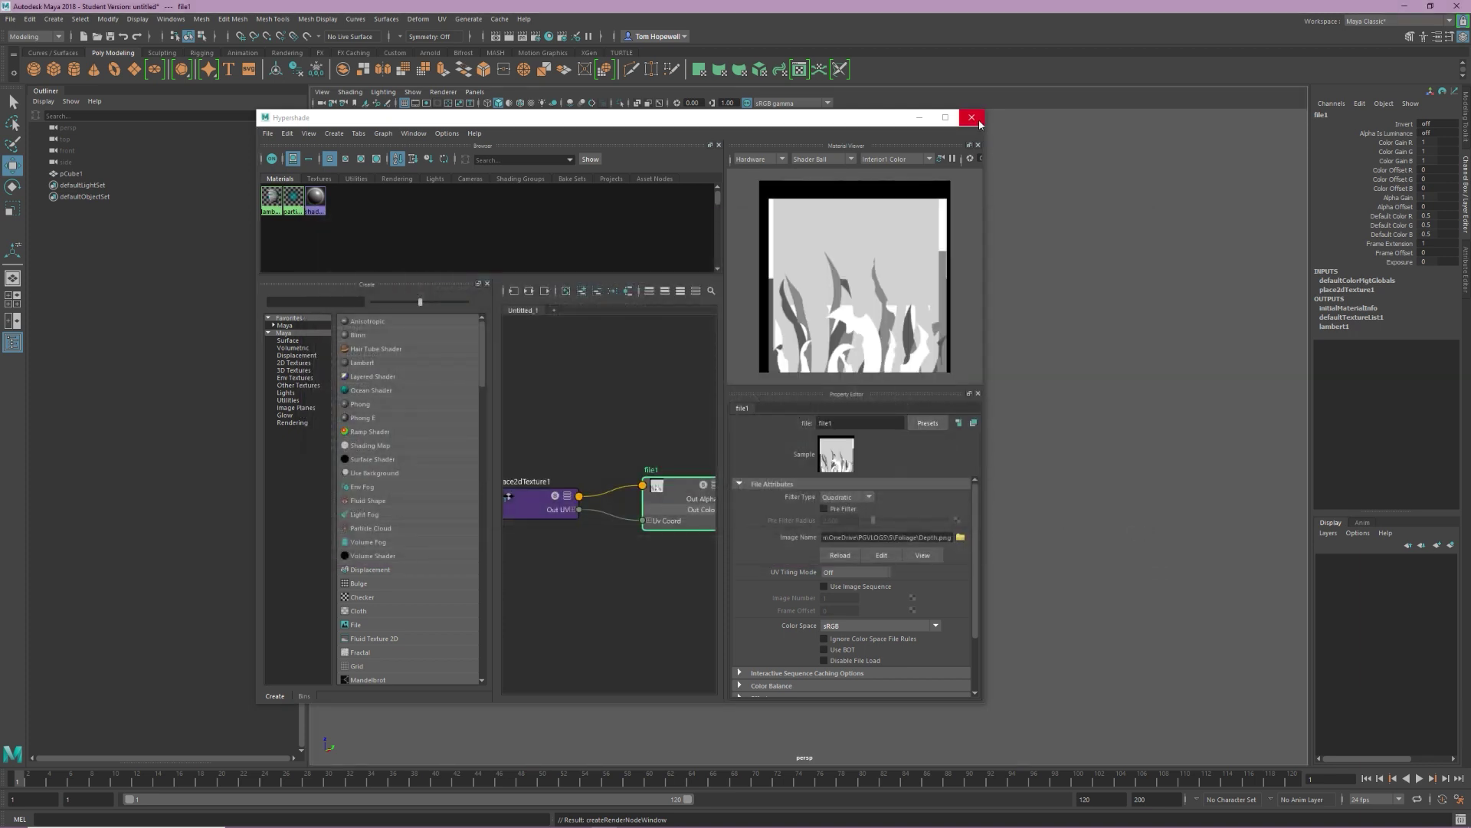
{"action": "left_click", "coordinate": [973, 118]}
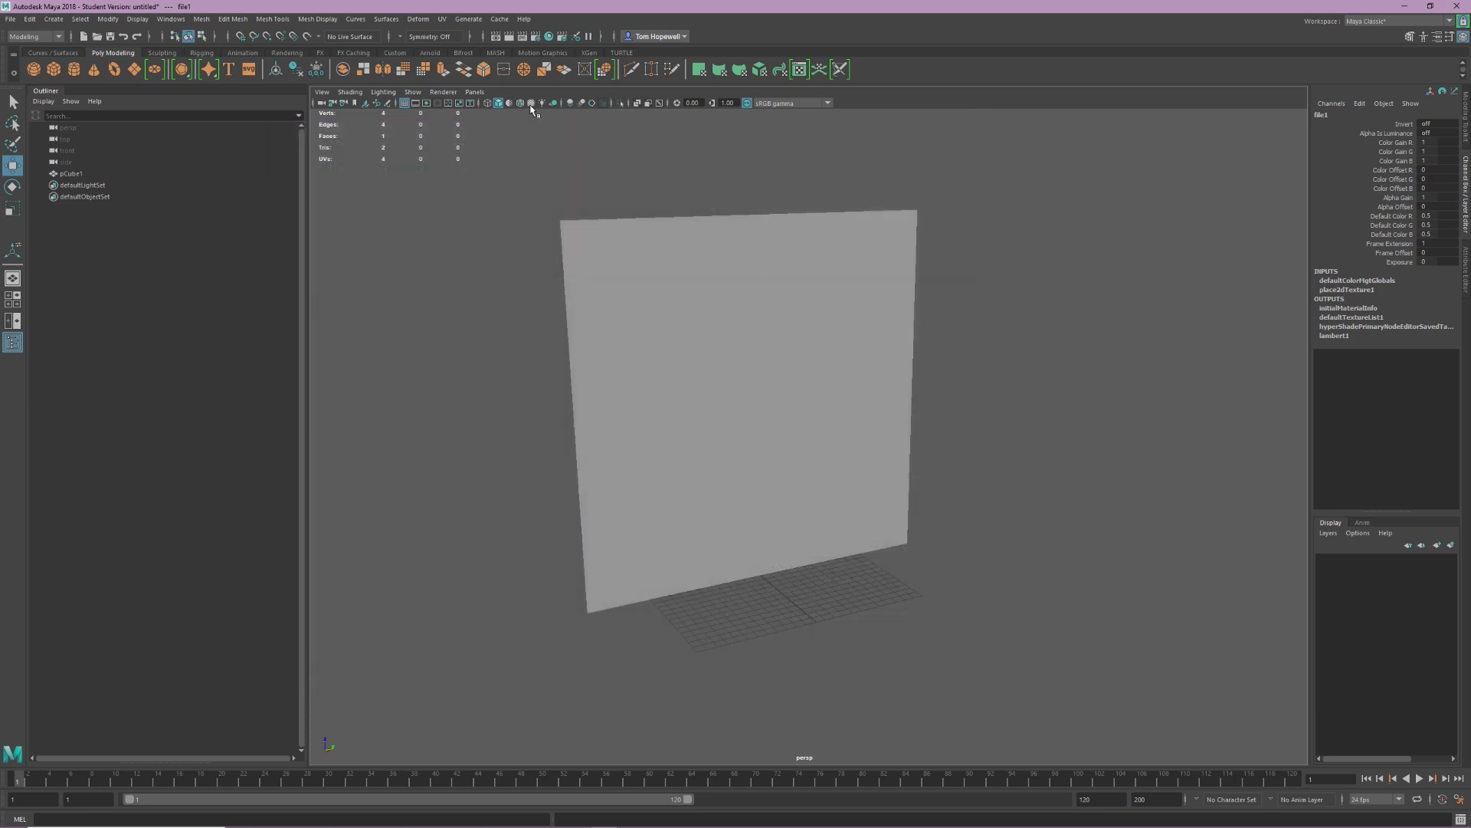
- Turn on textured display in the viewport, select the plane and open its layout in the UV Editor
{"action": "left_click", "coordinate": [531, 103]}
{"action": "left_click", "coordinate": [814, 389]}
{"action": "scroll", "coordinate": [826, 253], "scroll_direction": "down", "scroll_amount": 3}
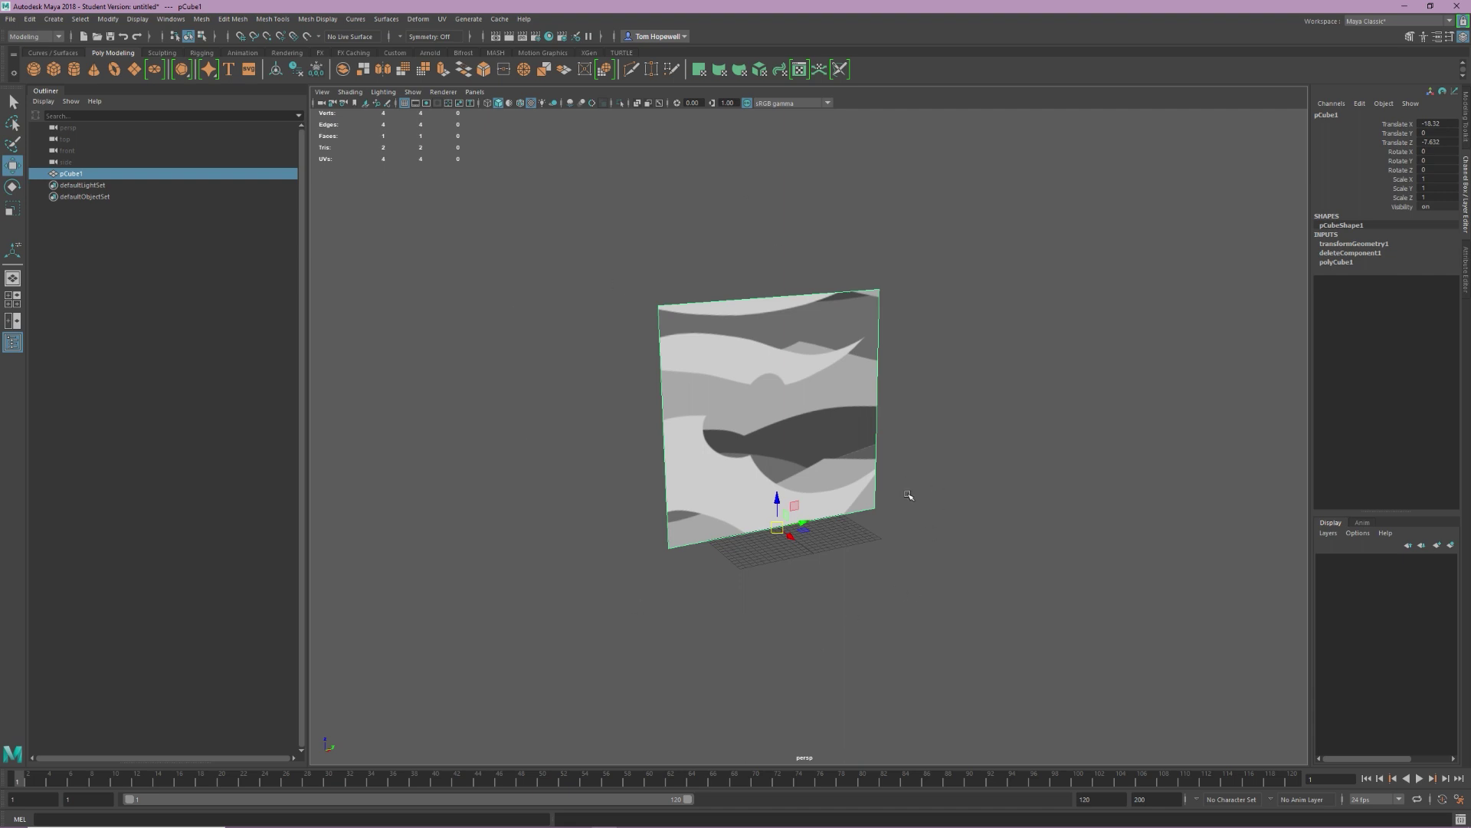
{"action": "left_click", "coordinate": [441, 19]}
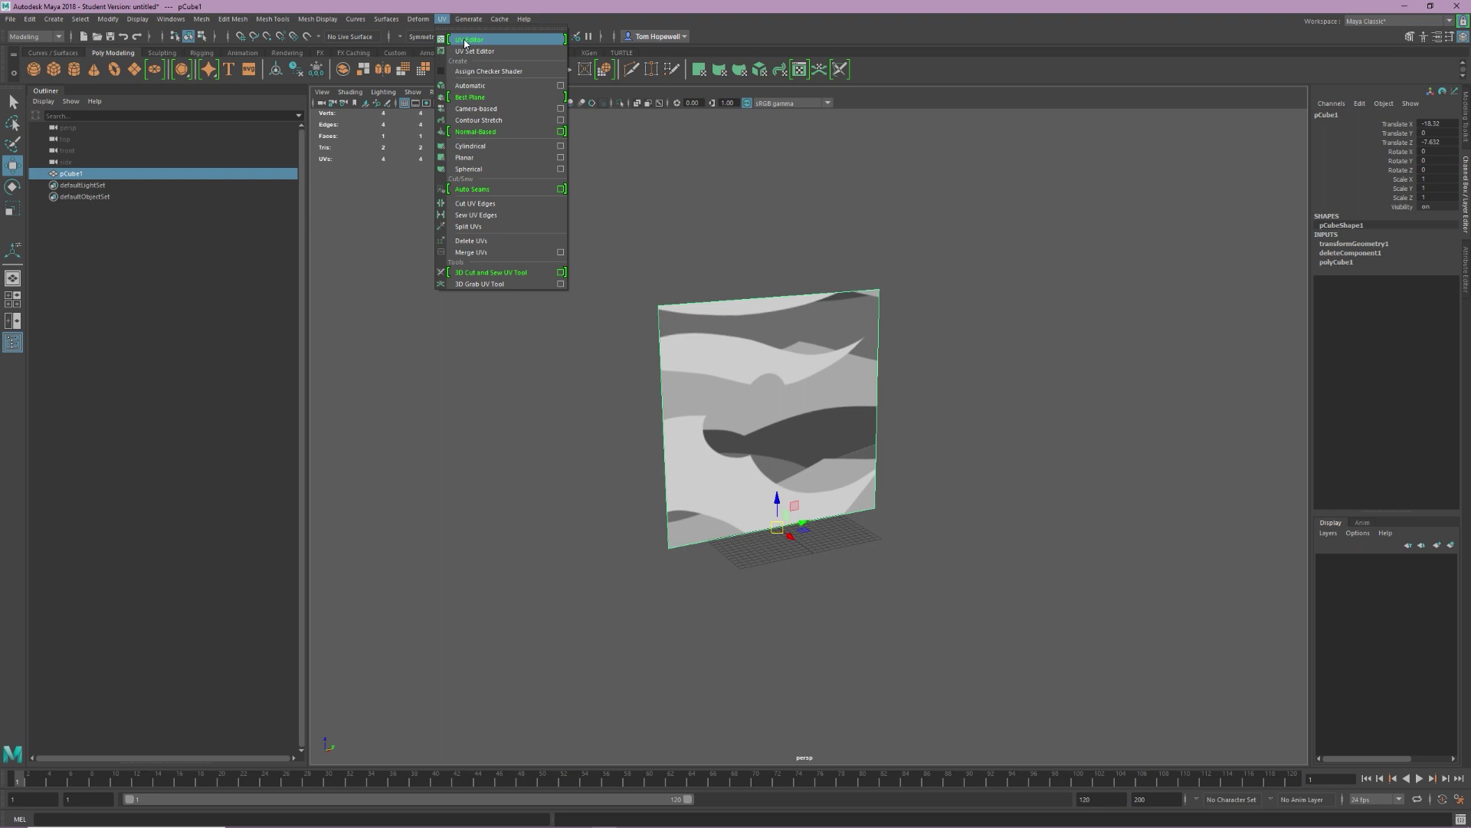
{"action": "left_click", "coordinate": [464, 41]}
{"action": "left_click_drag", "start_coordinate": [975, 224], "coordinate": [1230, 223]}
- Select the plane's UV shell, then move and scale it to cover the whole grass clump in the Depth.png image
{"action": "right_click_drag", "start_coordinate": [1254, 508], "coordinate": [1302, 613]}
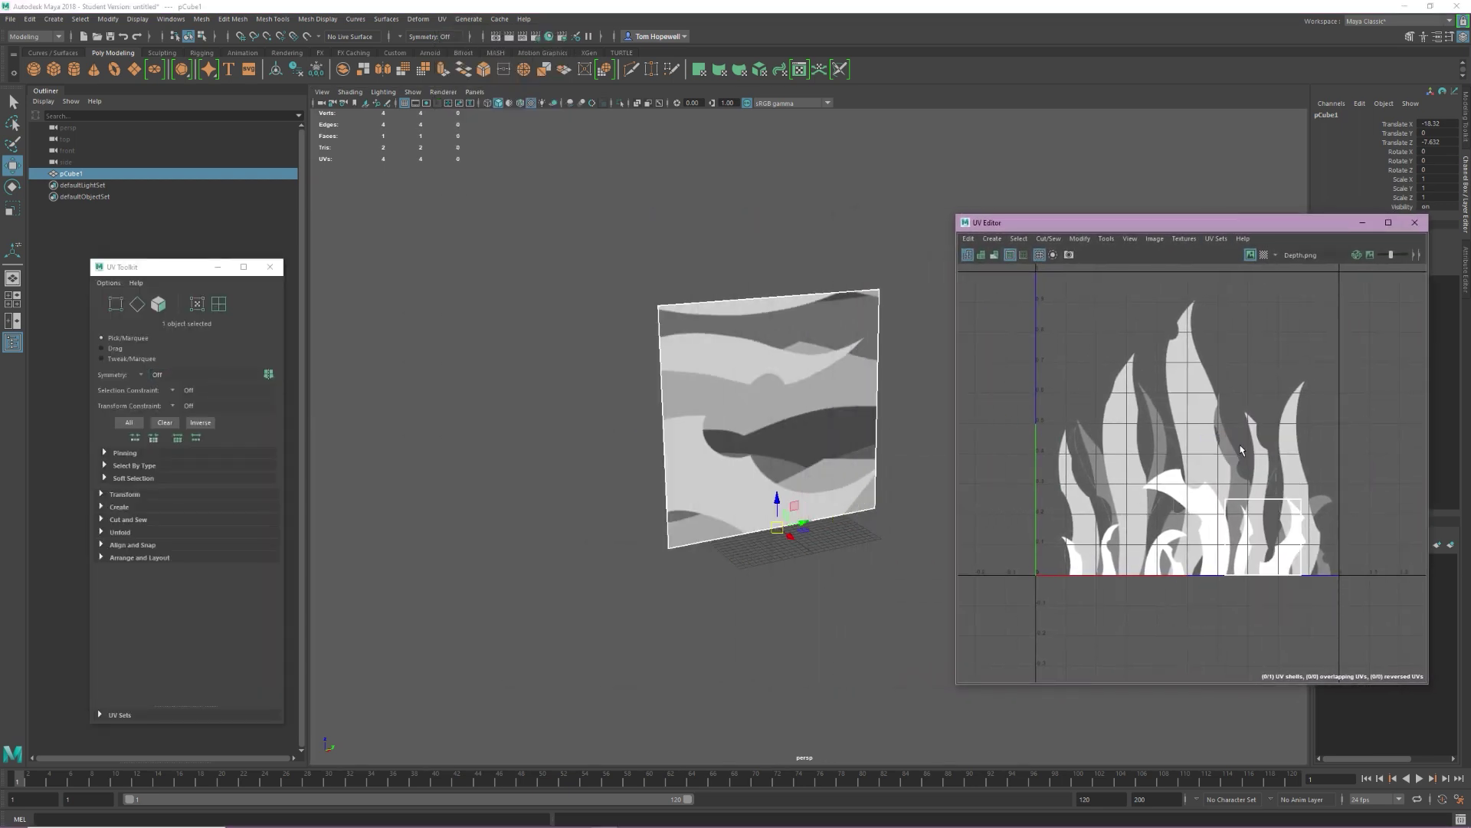
{"action": "left_click", "coordinate": [1266, 535]}
{"action": "mouse_move", "coordinate": [1264, 538]}
{"action": "left_mouse_down"}
{"action": "mouse_move", "coordinate": [1252, 421]}
{"action": "mouse_move", "coordinate": [1265, 452]}
{"action": "mouse_move", "coordinate": [1272, 422]}
{"action": "mouse_move", "coordinate": [1201, 460]}
{"action": "mouse_move", "coordinate": [1184, 502]}
{"action": "mouse_move", "coordinate": [1213, 519]}
{"action": "left_mouse_up"}
{"action": "key", "text": "e"}
{"action": "key", "text": "r"}
{"action": "left_click_drag", "start_coordinate": [1167, 464], "coordinate": [1202, 433]}
{"action": "key", "text": "w"}
{"action": "key", "text": "r"}
{"action": "key", "text": "w"}
{"action": "key", "text": "r"}
{"action": "key", "text": "w"}
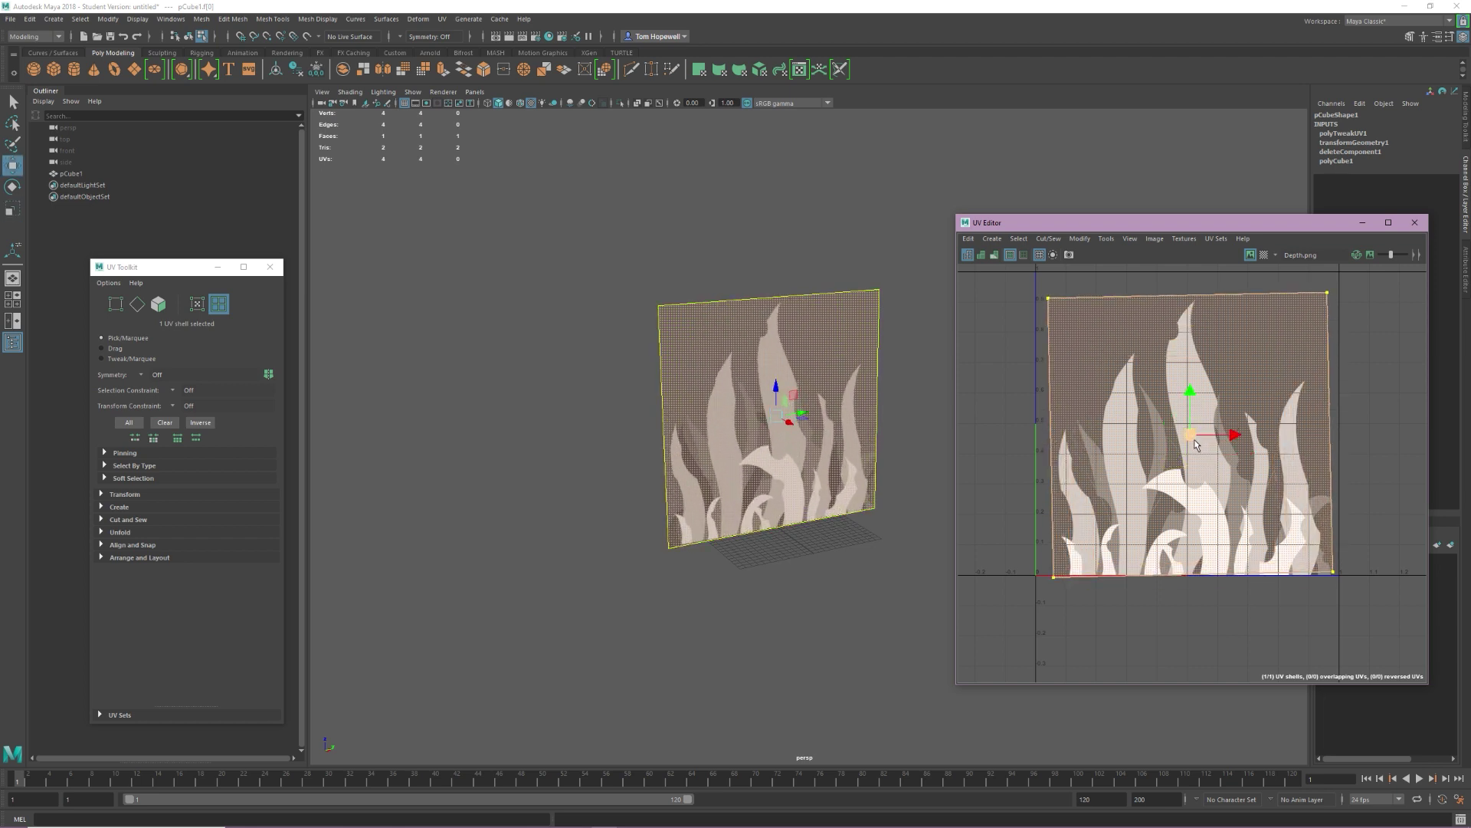
- Straighten the UV shell and fine-tune its horizontal position and width around the grass
{"action": "key", "text": "e"}
{"action": "left_click_drag", "start_coordinate": [1229, 430], "coordinate": [1231, 434]}
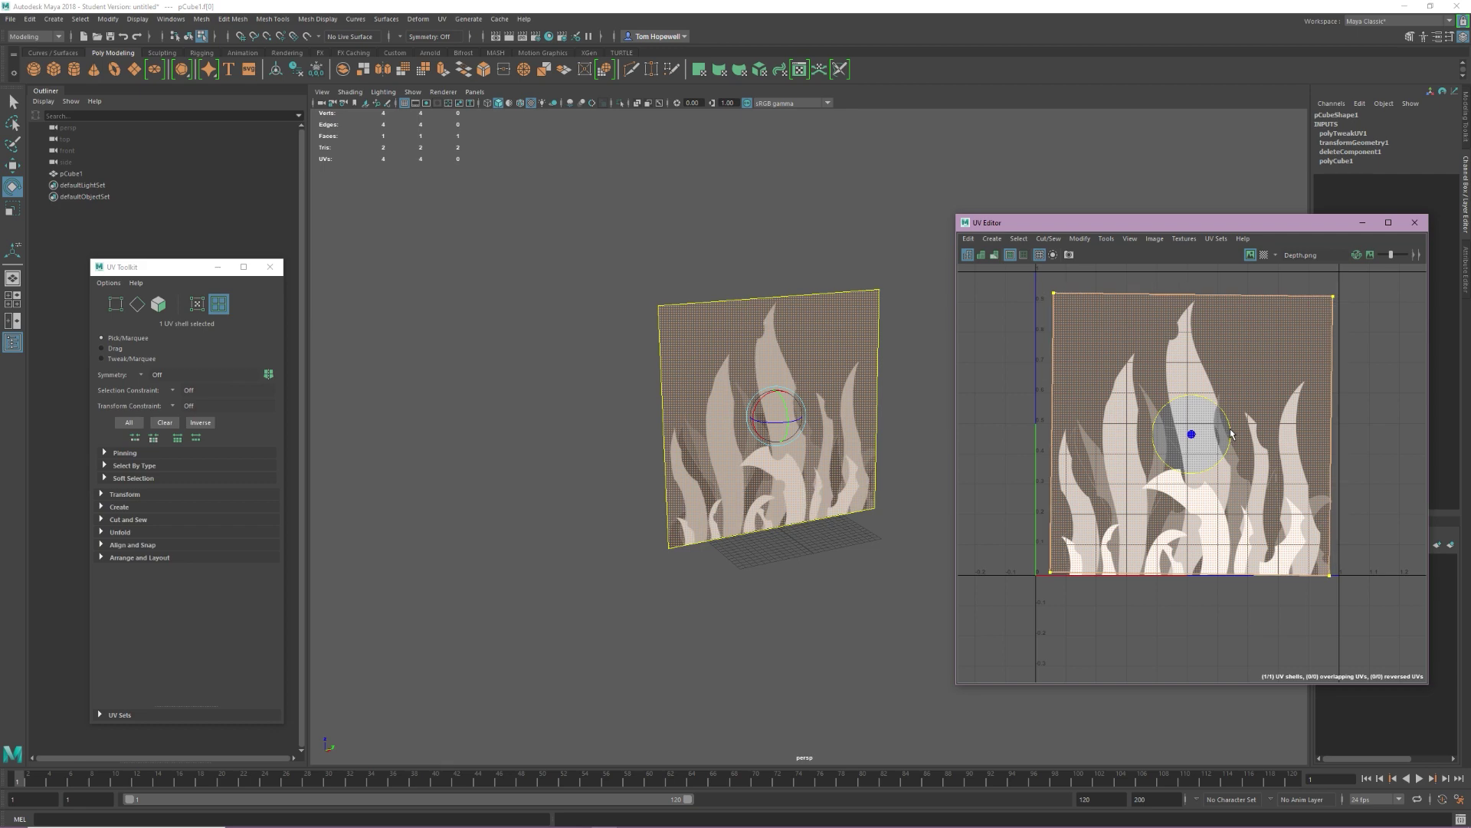
{"action": "key", "text": "ctrl+z"}
{"action": "key", "text": "w"}
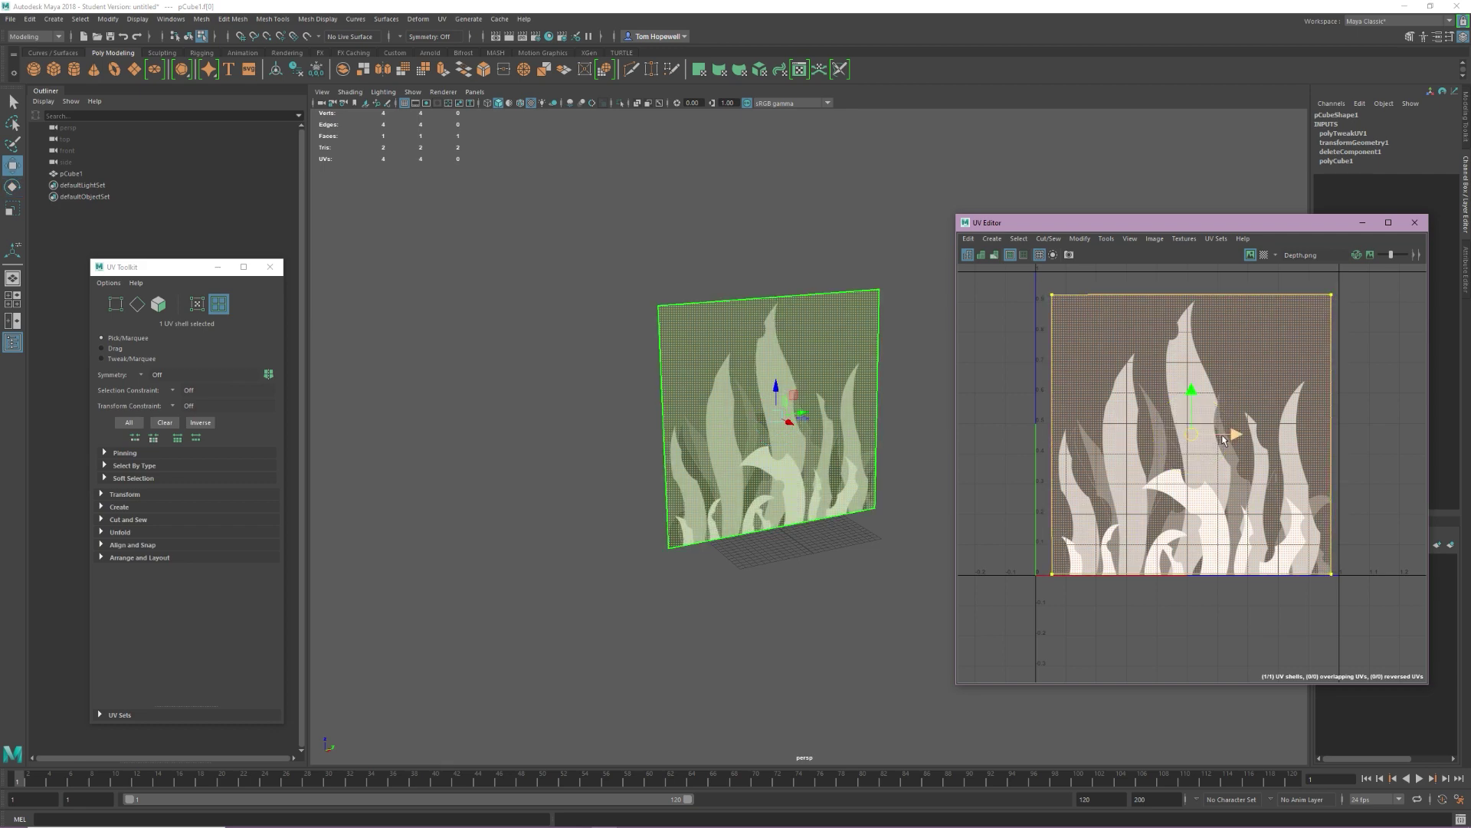
{"action": "left_click_drag", "start_coordinate": [1229, 434], "coordinate": [1236, 434]}
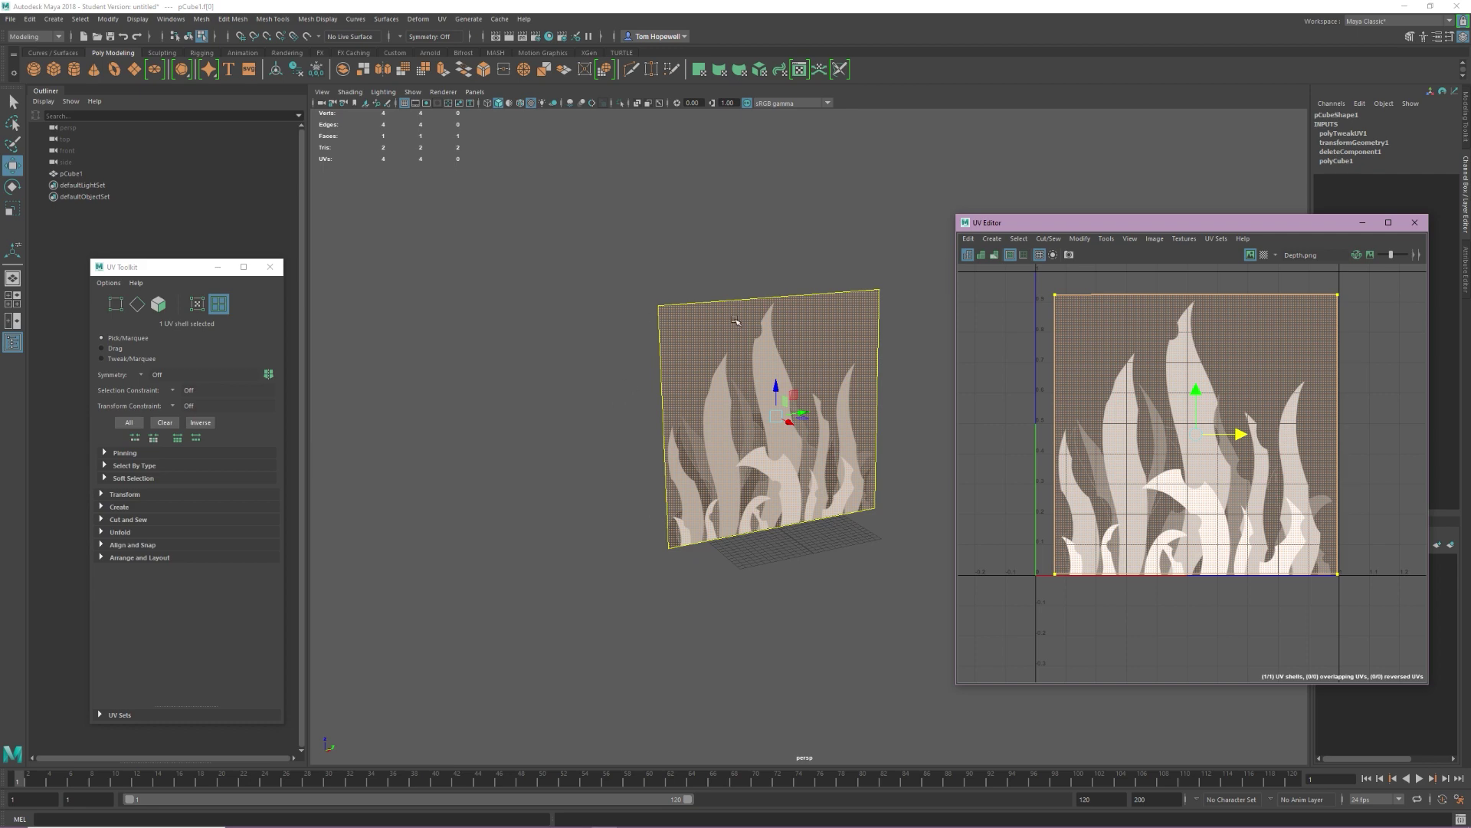
{"action": "key", "text": "r"}
{"action": "left_click_drag", "start_coordinate": [1232, 434], "coordinate": [1234, 433]}
{"action": "key", "text": "w"}
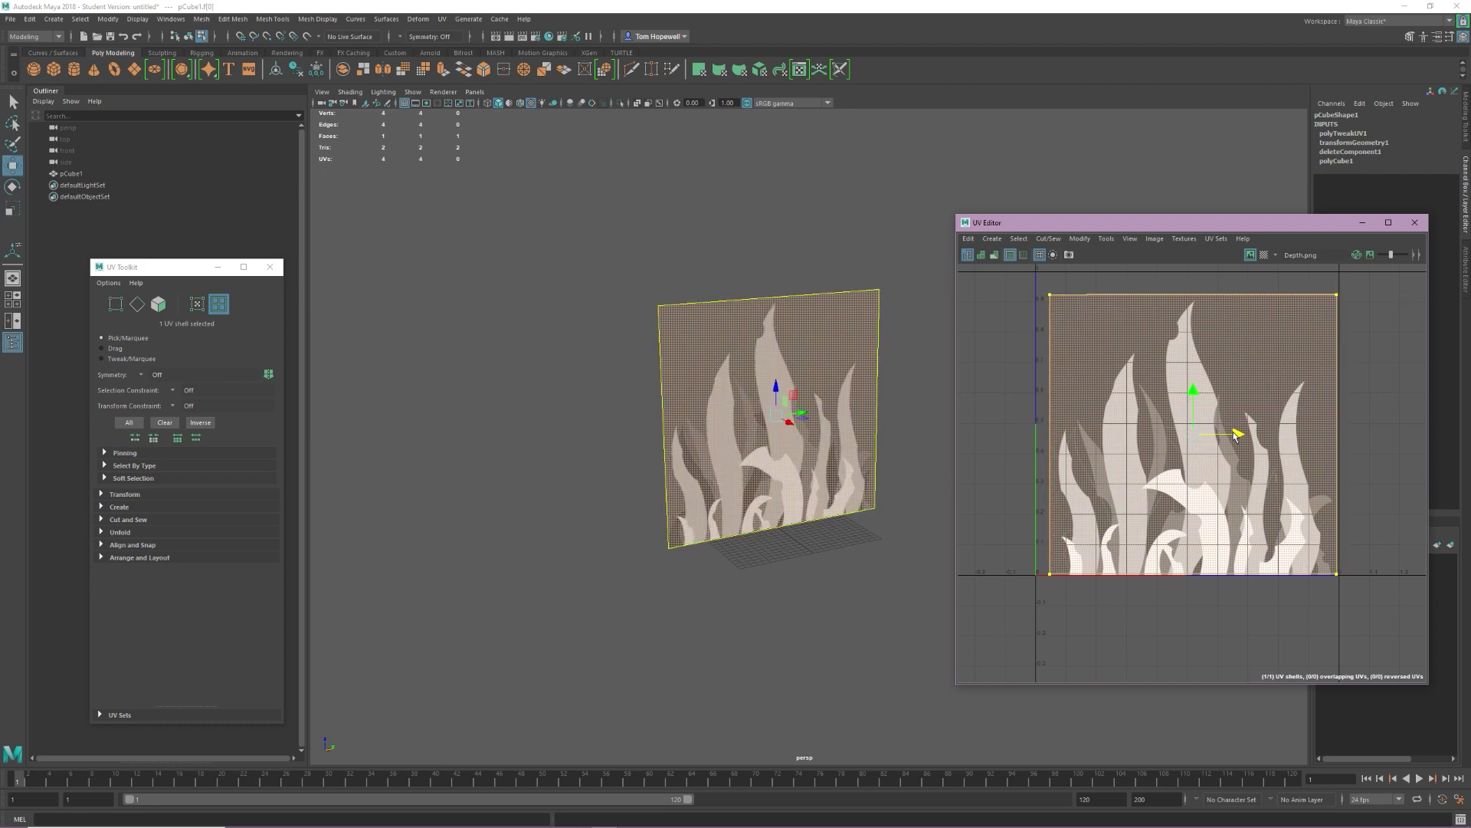
- Deselect the UV shell and close the UV Editor and UV Toolkit
{"action": "left_click", "coordinate": [1388, 473]}
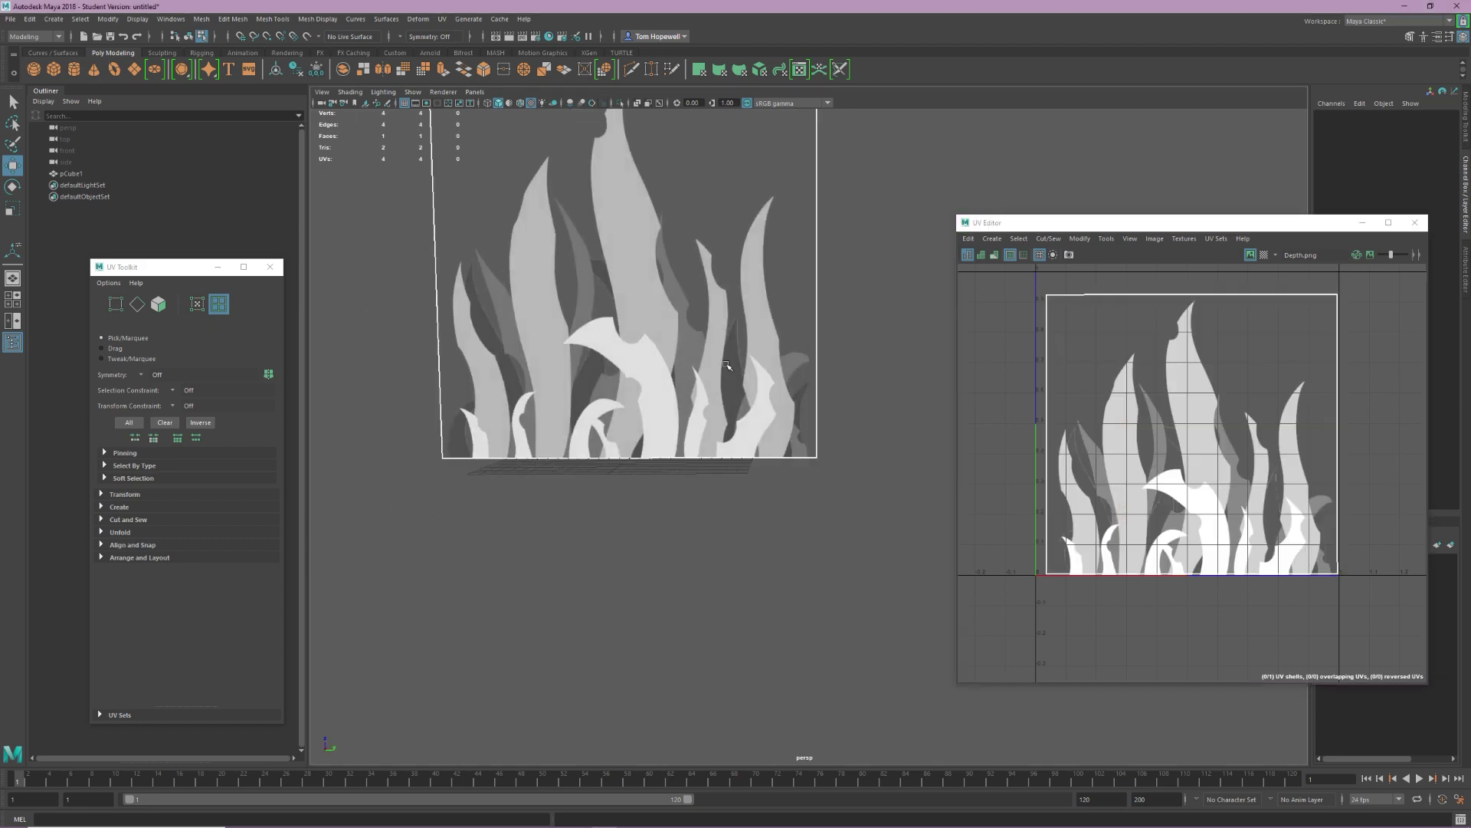
{"action": "middle_click_drag", "start_coordinate": [645, 273], "coordinate": [687, 397], "text": "alt"}
{"action": "left_click", "coordinate": [617, 412]}
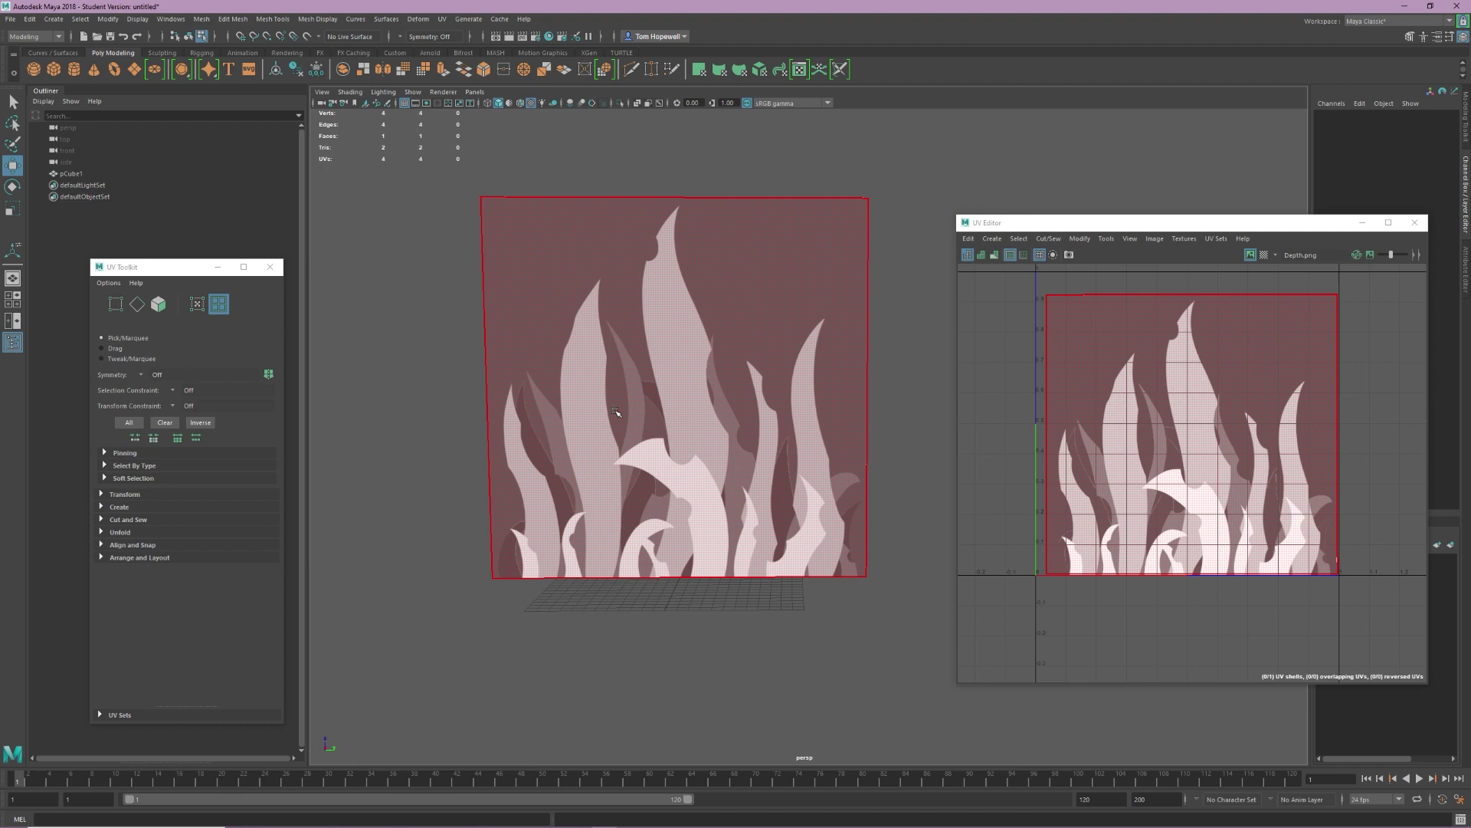
{"action": "left_click", "coordinate": [1415, 223]}
{"action": "left_click", "coordinate": [269, 267]}
{"action": "middle_click_drag", "start_coordinate": [636, 348], "coordinate": [667, 355], "text": "alt"}
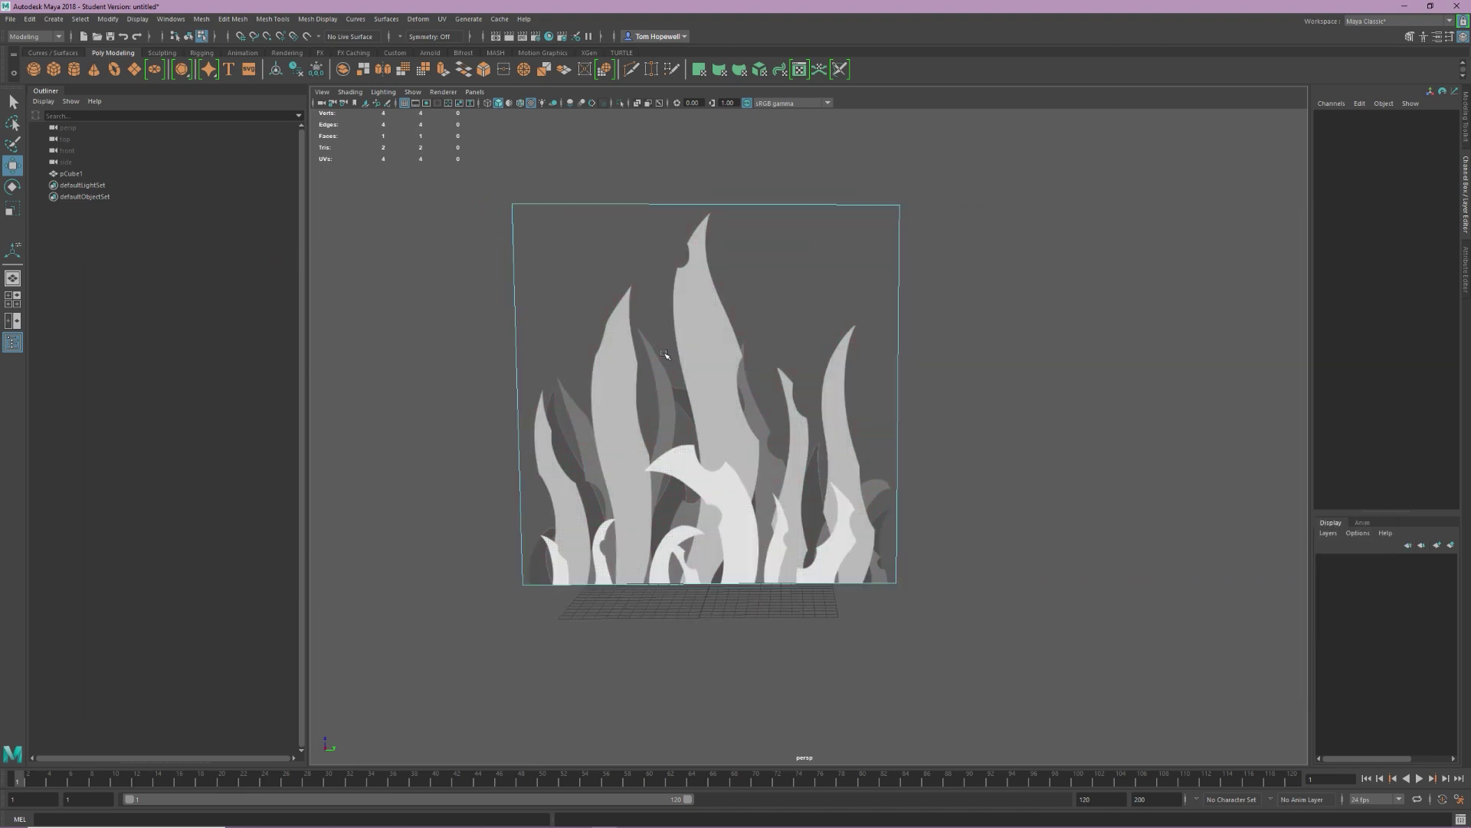
{"action": "scroll", "coordinate": [667, 355], "scroll_direction": "down", "scroll_amount": 2}
{"action": "left_click_drag", "start_coordinate": [667, 355], "coordinate": [732, 410], "text": "alt"}
- Using Multi-Cut, split the plane with a central vertical edge and three evenly spaced horizontal edge loops
{"action": "right_click_drag", "start_coordinate": [759, 421], "coordinate": [950, 383]}
{"action": "left_click", "coordinate": [816, 510]}
{"action": "left_click_drag", "start_coordinate": [816, 517], "coordinate": [747, 507], "text": "alt"}
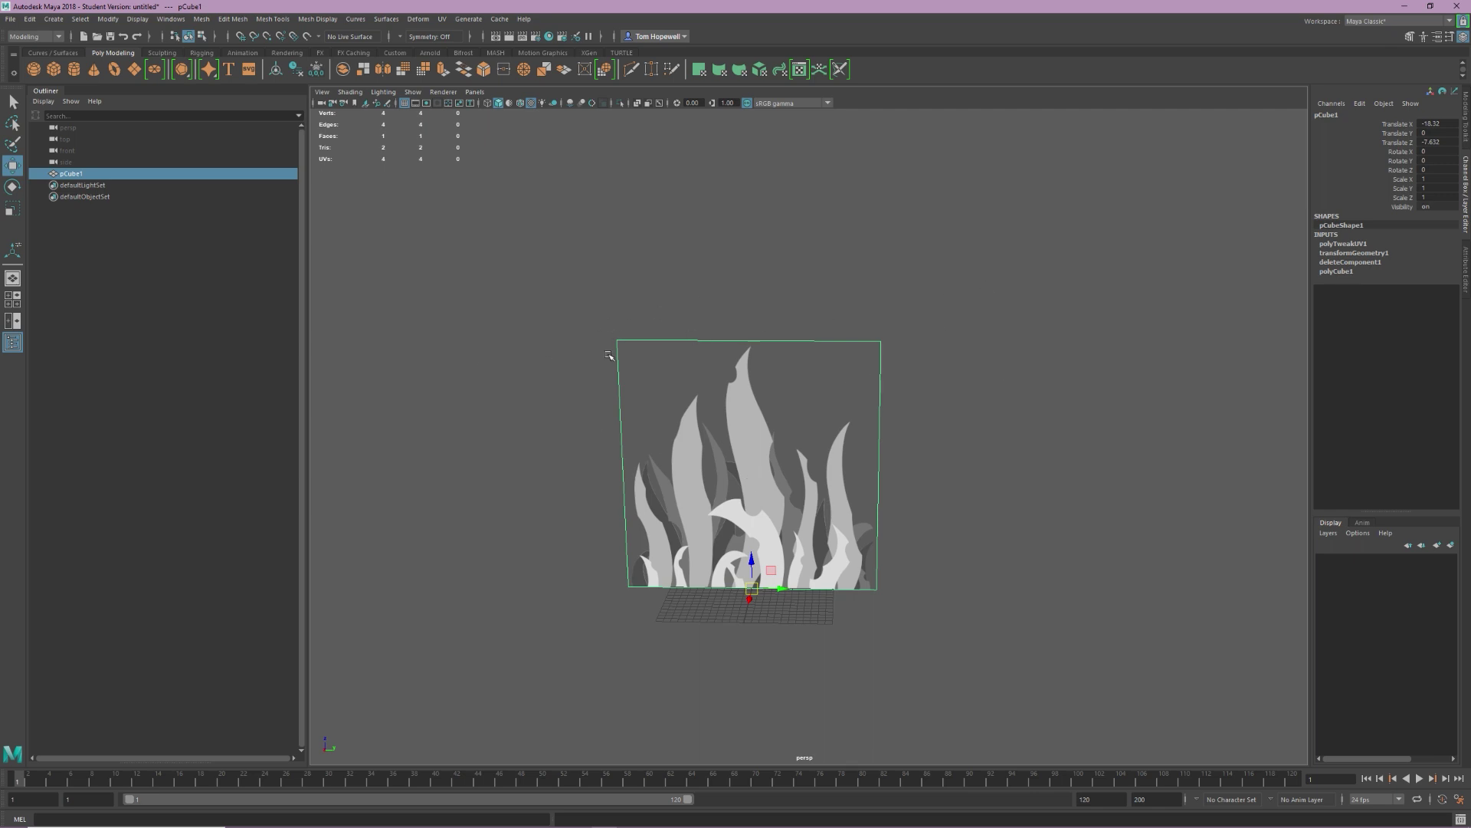
{"action": "left_click", "coordinate": [1467, 133]}
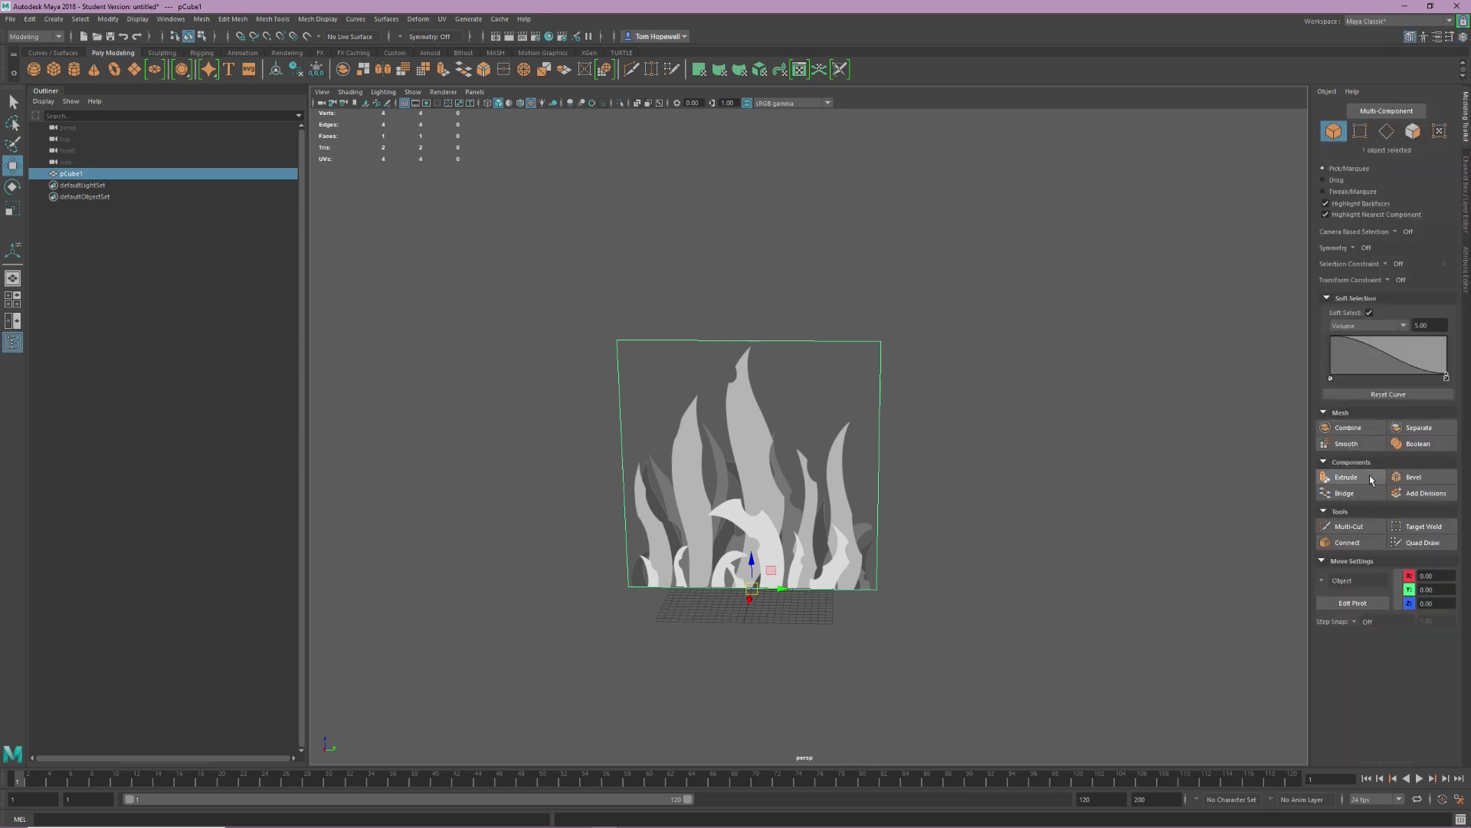
{"action": "left_click", "coordinate": [1350, 526]}
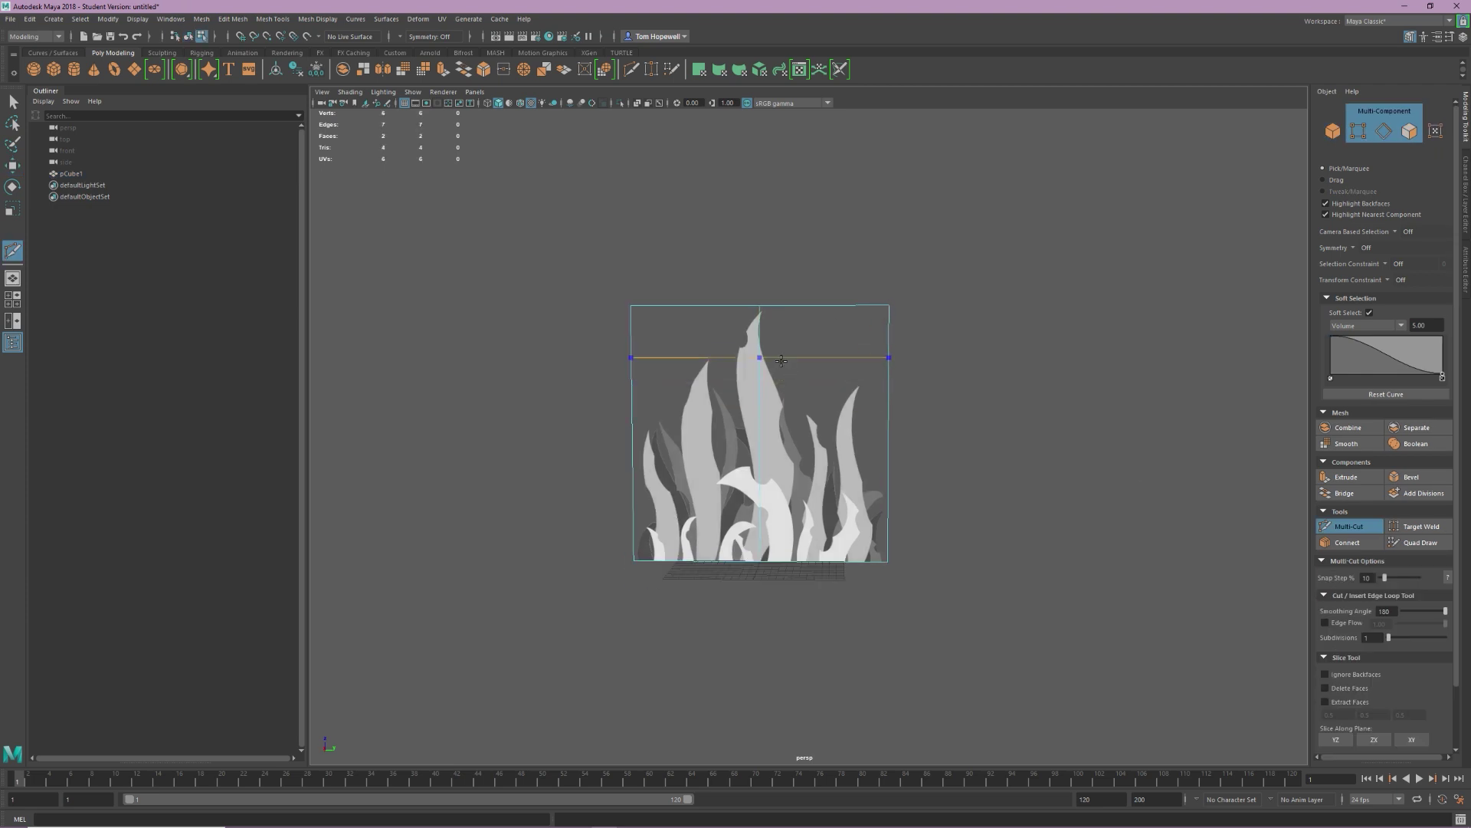
{"action": "left_click", "coordinate": [759, 434], "text": "ctrl"}
{"action": "left_click", "coordinate": [759, 500], "text": "ctrl"}
{"action": "left_click", "coordinate": [759, 357], "text": "ctrl"}
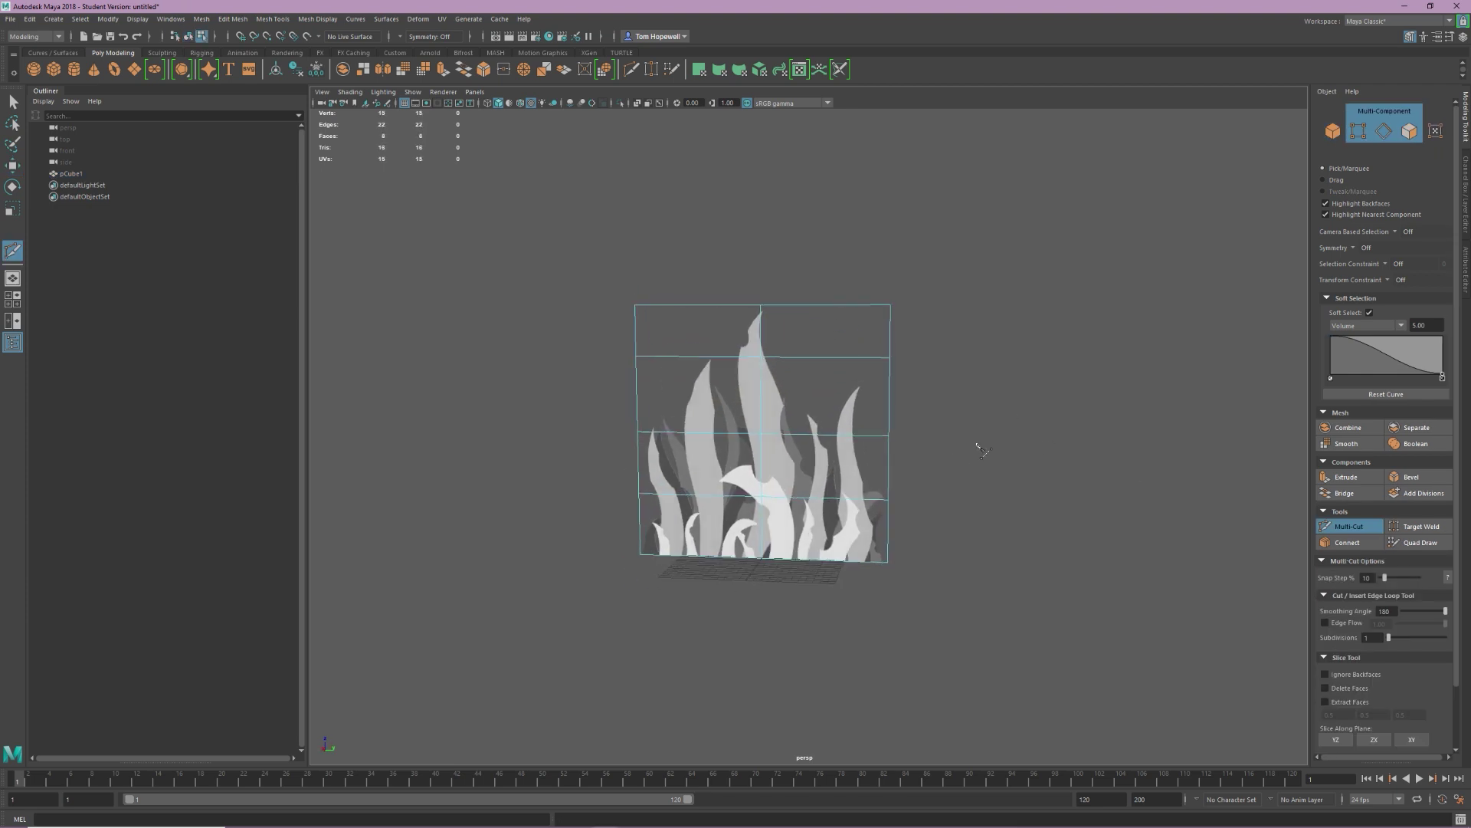
{"action": "key", "text": "ctrl+z"}
{"action": "left_click", "coordinate": [761, 371], "text": "ctrl"}
- Insert a vertical edge loop midway through each half of the plane
{"action": "left_click_drag", "start_coordinate": [969, 442], "coordinate": [931, 422], "text": "alt"}
{"action": "left_click", "coordinate": [861, 373], "text": "ctrl"}
{"action": "left_click", "coordinate": [730, 374], "text": "ctrl"}
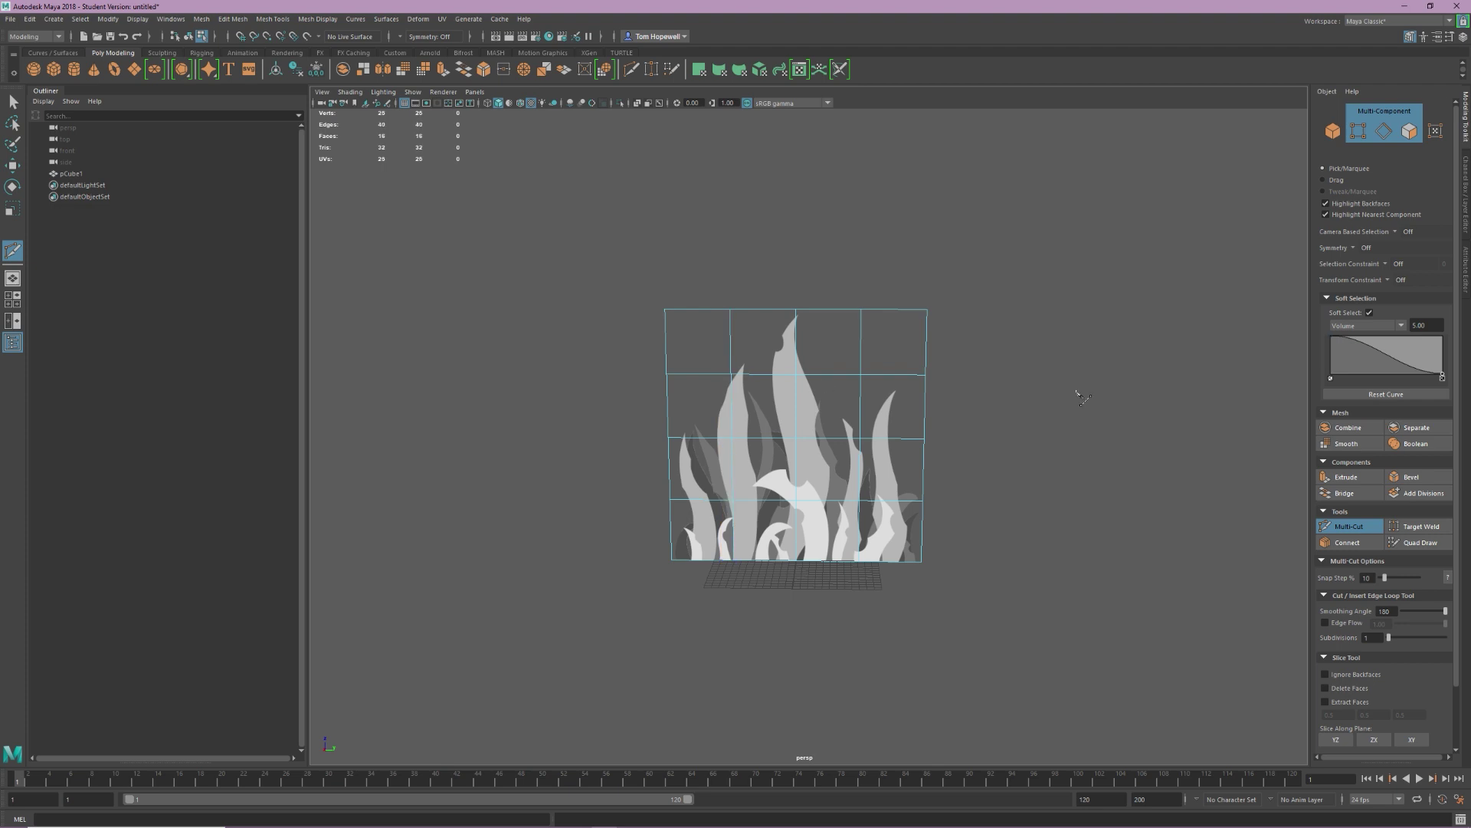
- Delete the central vertical edge loop of the plane
{"action": "key", "text": "w"}
{"action": "right_click_drag", "start_coordinate": [994, 425], "coordinate": [993, 372]}
{"action": "double_click", "coordinate": [797, 467]}
{"action": "key", "text": "ctrl+Delete"}
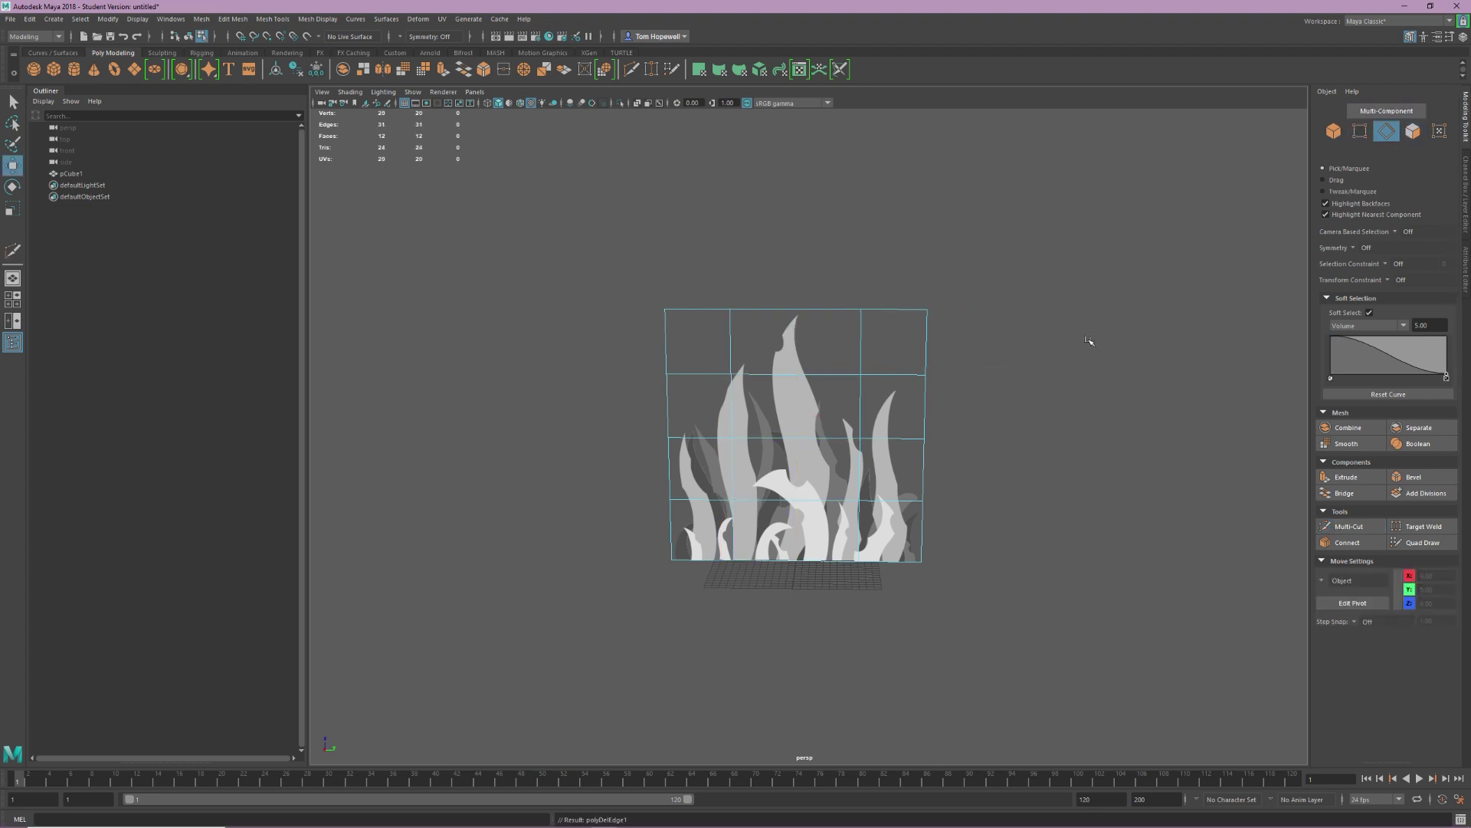
- Delete the two empty upper corner faces of the plane
{"action": "right_click_drag", "start_coordinate": [1003, 316], "coordinate": [1061, 299]}
{"action": "left_click", "coordinate": [921, 342]}
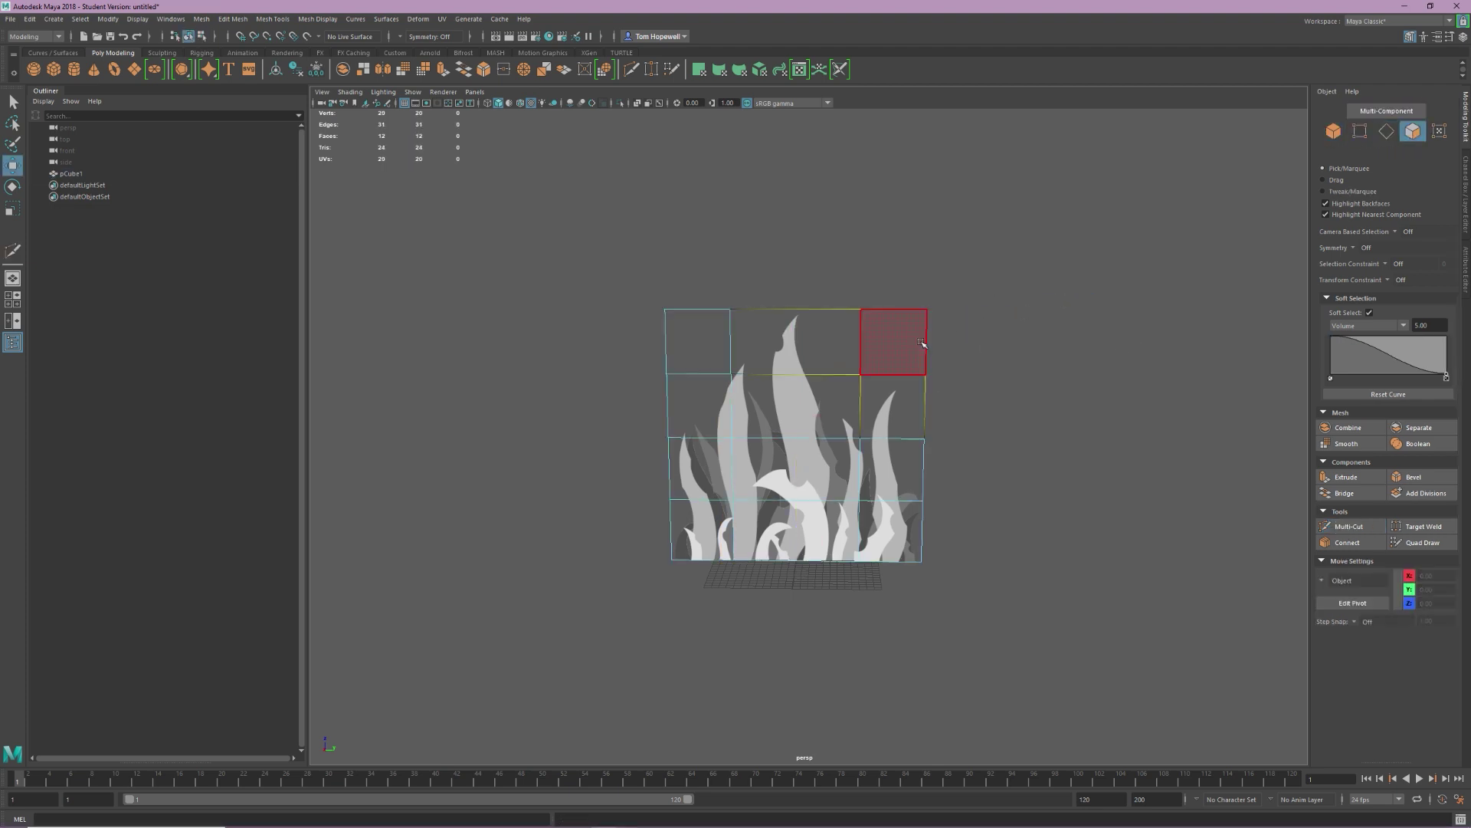
{"action": "left_click", "coordinate": [853, 274]}
{"action": "left_click", "coordinate": [690, 329]}
{"action": "left_click", "coordinate": [894, 332]}
{"action": "left_click", "coordinate": [887, 293]}
{"action": "left_click", "coordinate": [687, 337]}
{"action": "left_click", "coordinate": [688, 337]}
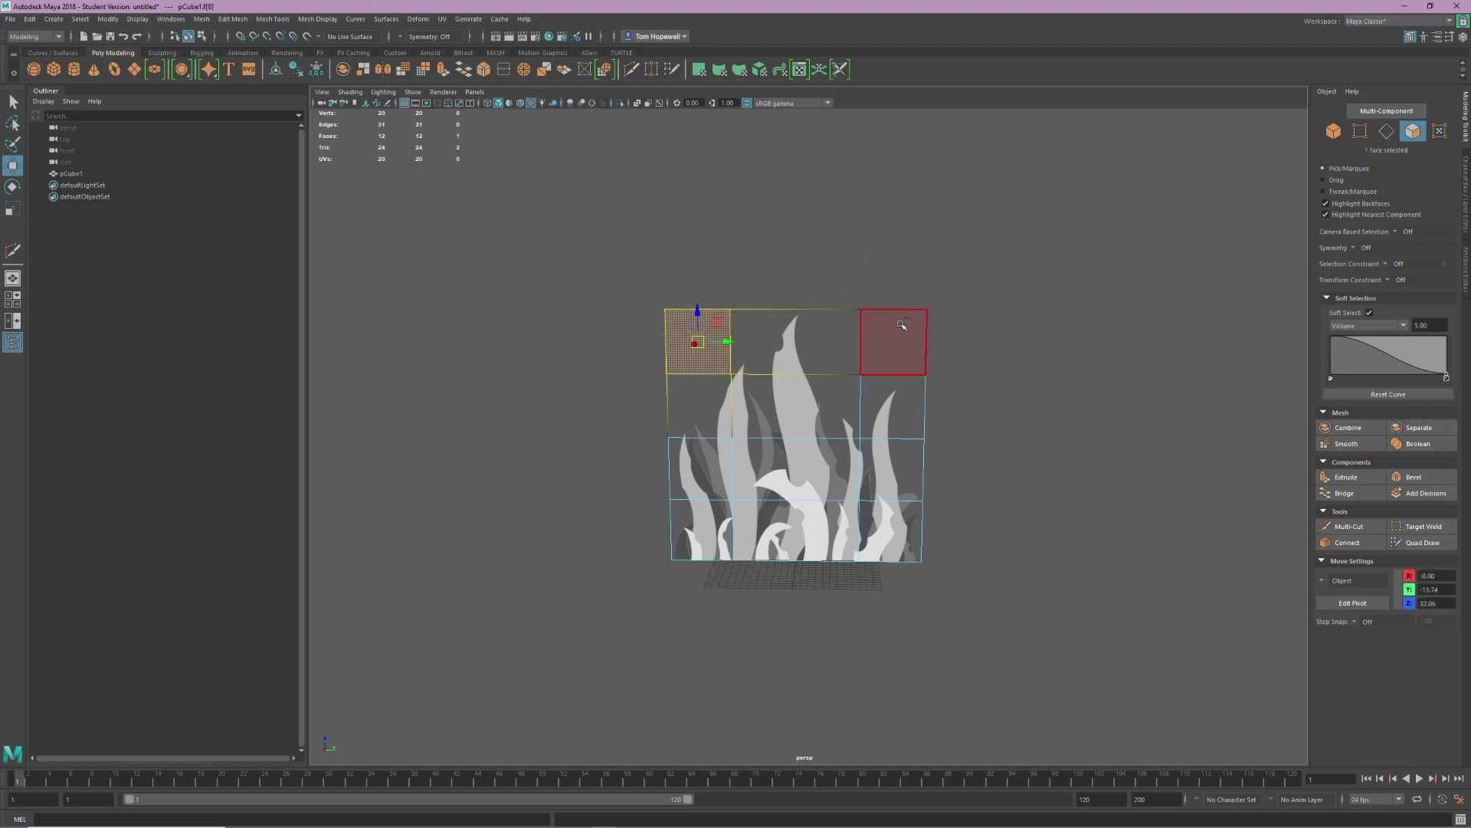
{"action": "key", "text": "Delete"}
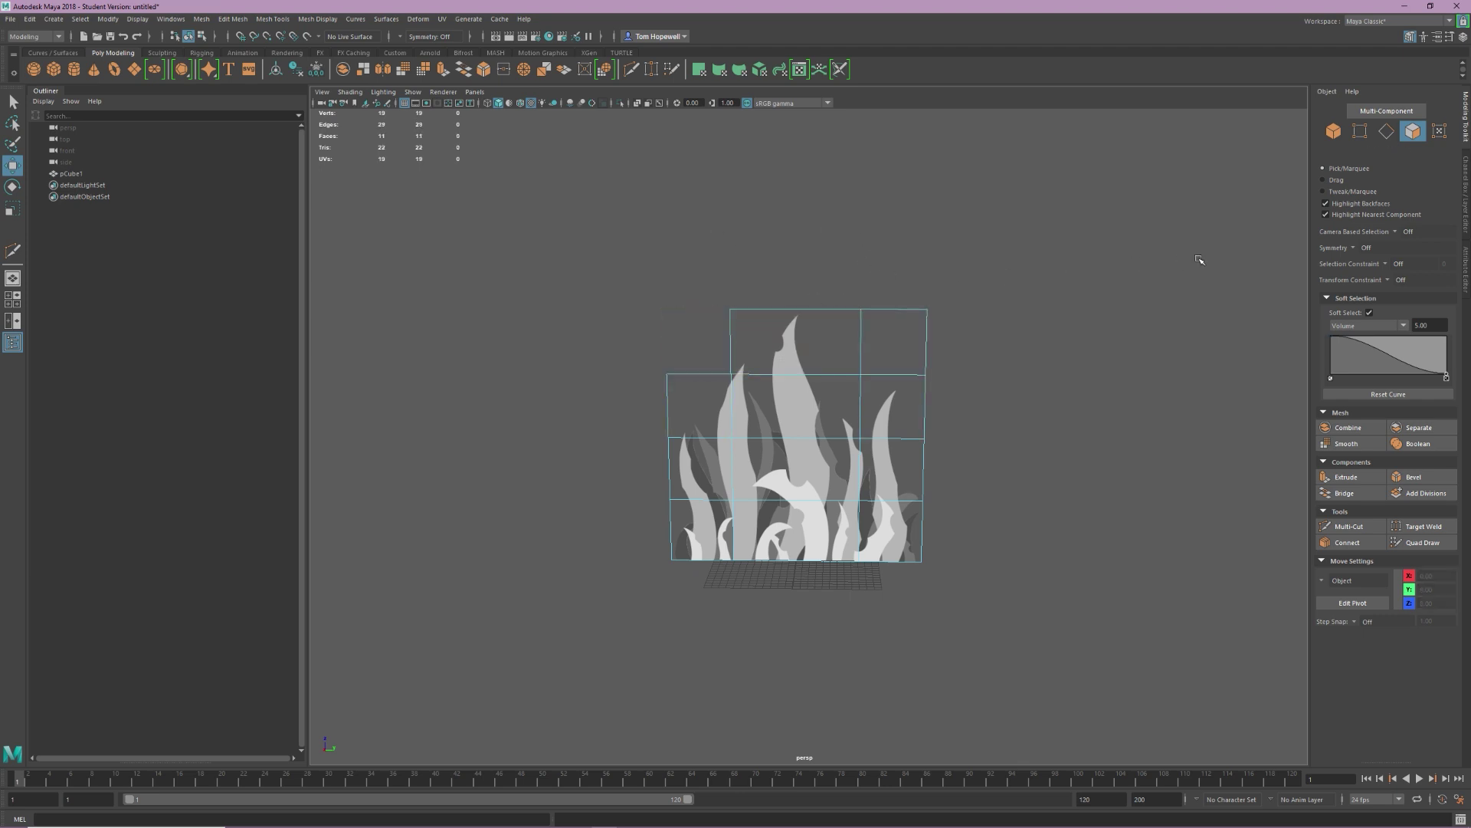
{"action": "left_click", "coordinate": [893, 342]}
{"action": "key", "text": "Delete"}
- Turn off soft selection and move the four upper outline vertices inward to taper the plane around the grass, then return to object mode
{"action": "right_click", "coordinate": [1004, 313]}
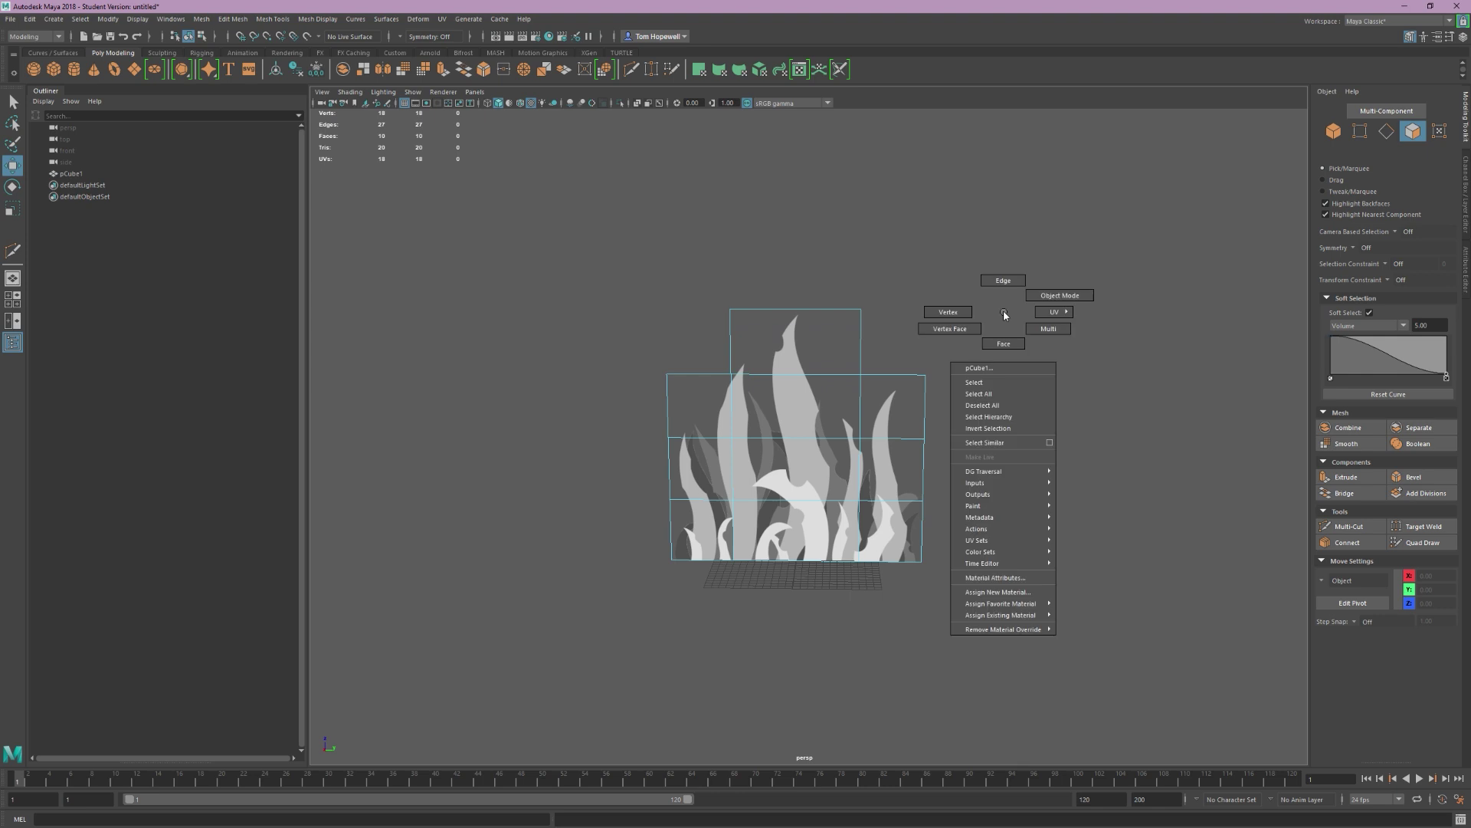
{"action": "left_click", "coordinate": [1003, 281]}
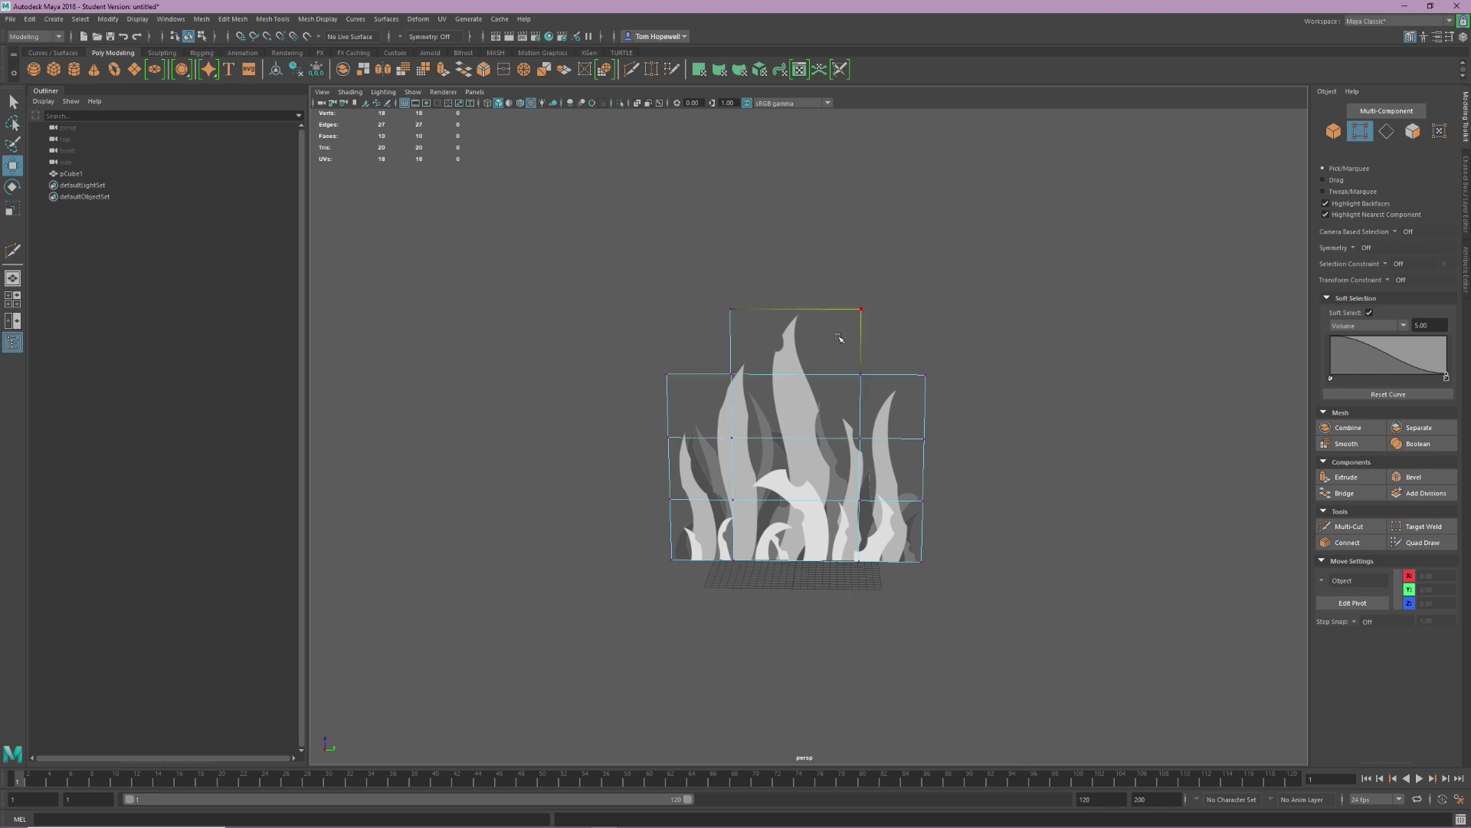
{"action": "left_click", "coordinate": [1370, 311]}
{"action": "left_click", "coordinate": [865, 310]}
{"action": "left_click_drag", "start_coordinate": [891, 310], "coordinate": [852, 310]}
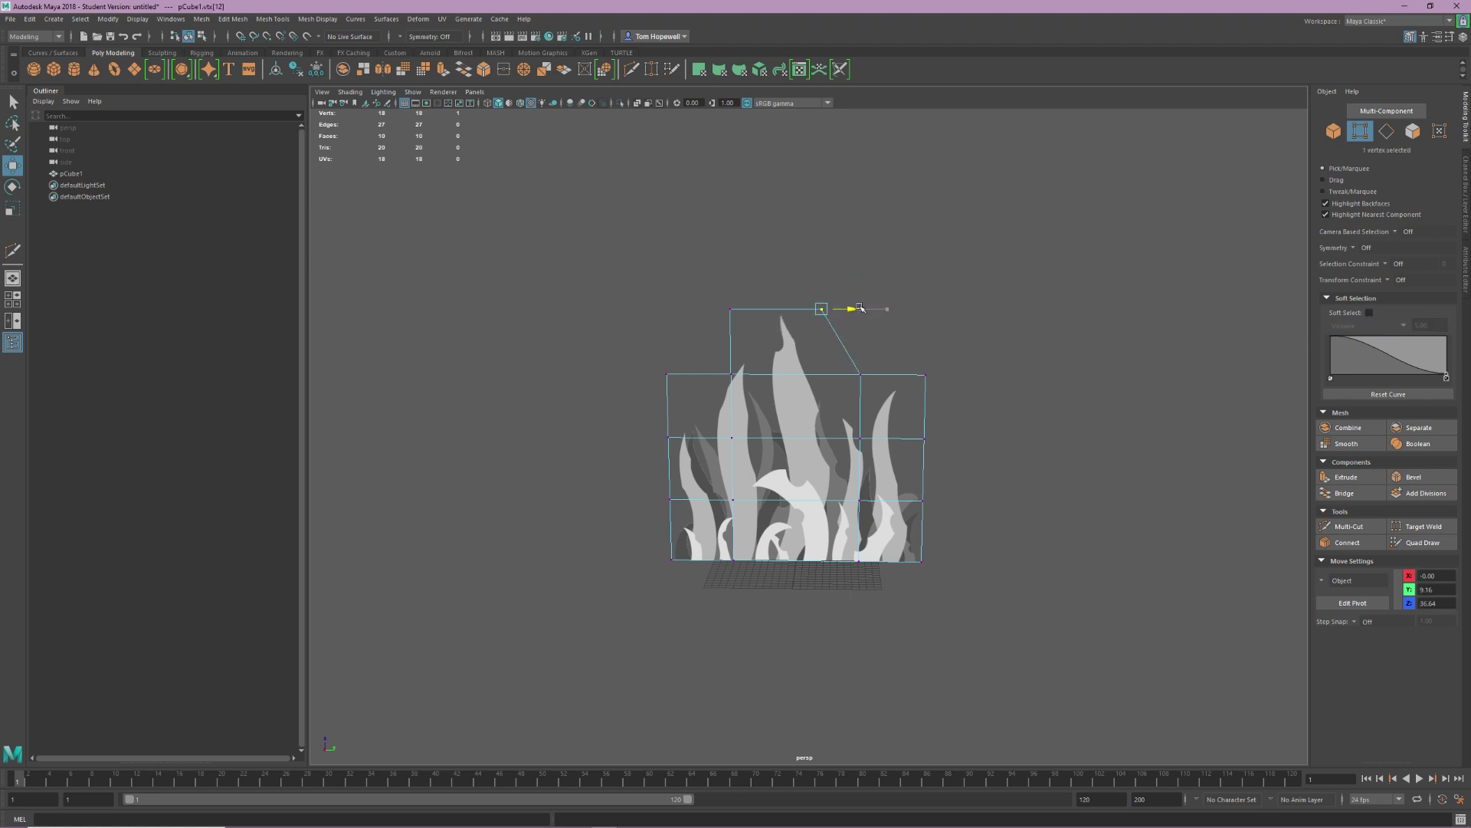
{"action": "left_click", "coordinate": [731, 310]}
{"action": "left_click_drag", "start_coordinate": [761, 309], "coordinate": [788, 310]}
{"action": "left_click", "coordinate": [925, 375]}
{"action": "left_click_drag", "start_coordinate": [955, 376], "coordinate": [930, 375]}
{"action": "left_click", "coordinate": [668, 375]}
{"action": "left_click_drag", "start_coordinate": [697, 375], "coordinate": [756, 377]}
{"action": "key", "text": "F8"}
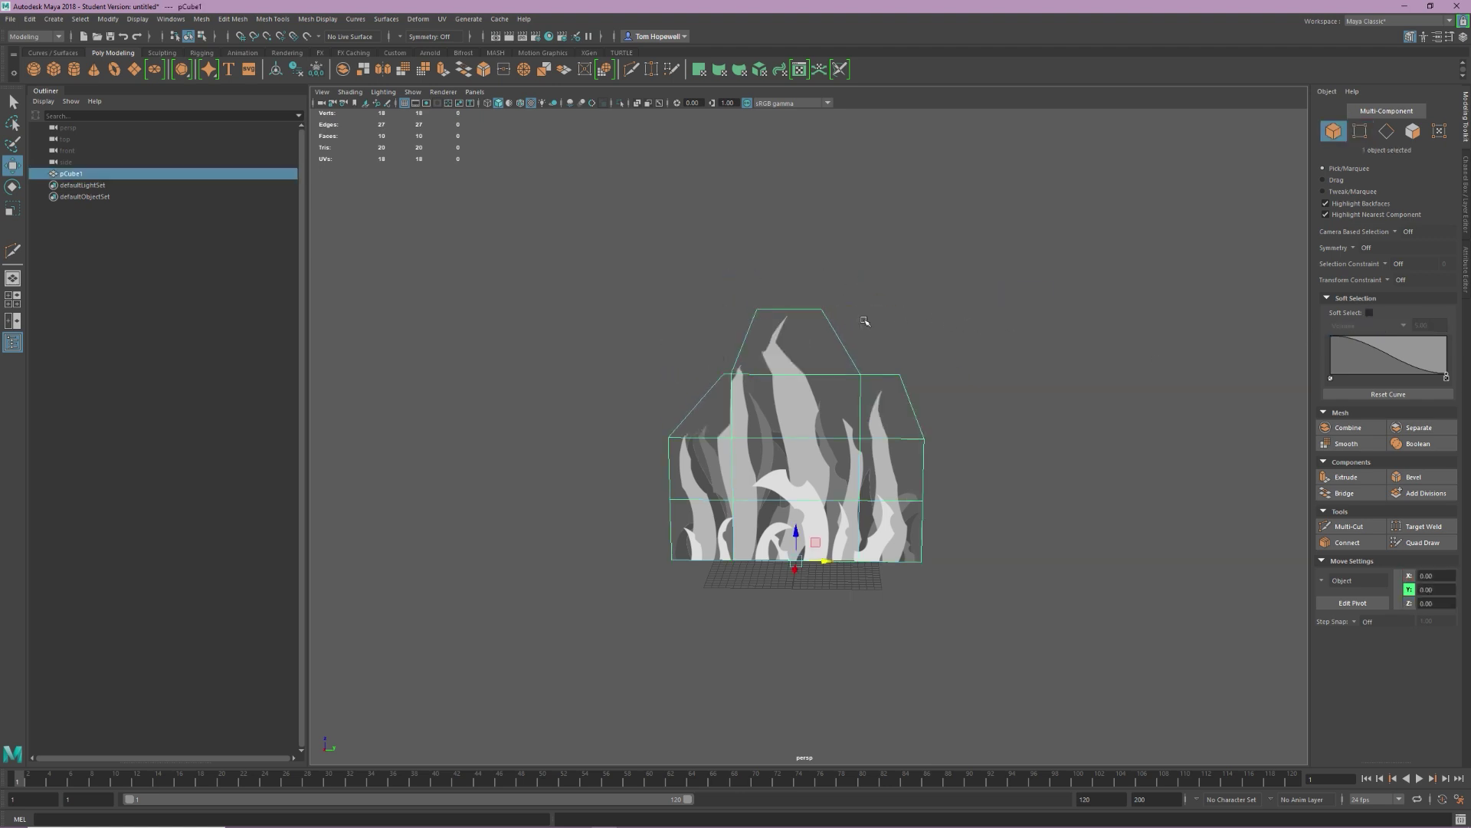
- Apply a planar UV mapping to the plane with the projection fitted to Best plane
{"action": "left_click", "coordinate": [442, 19]}
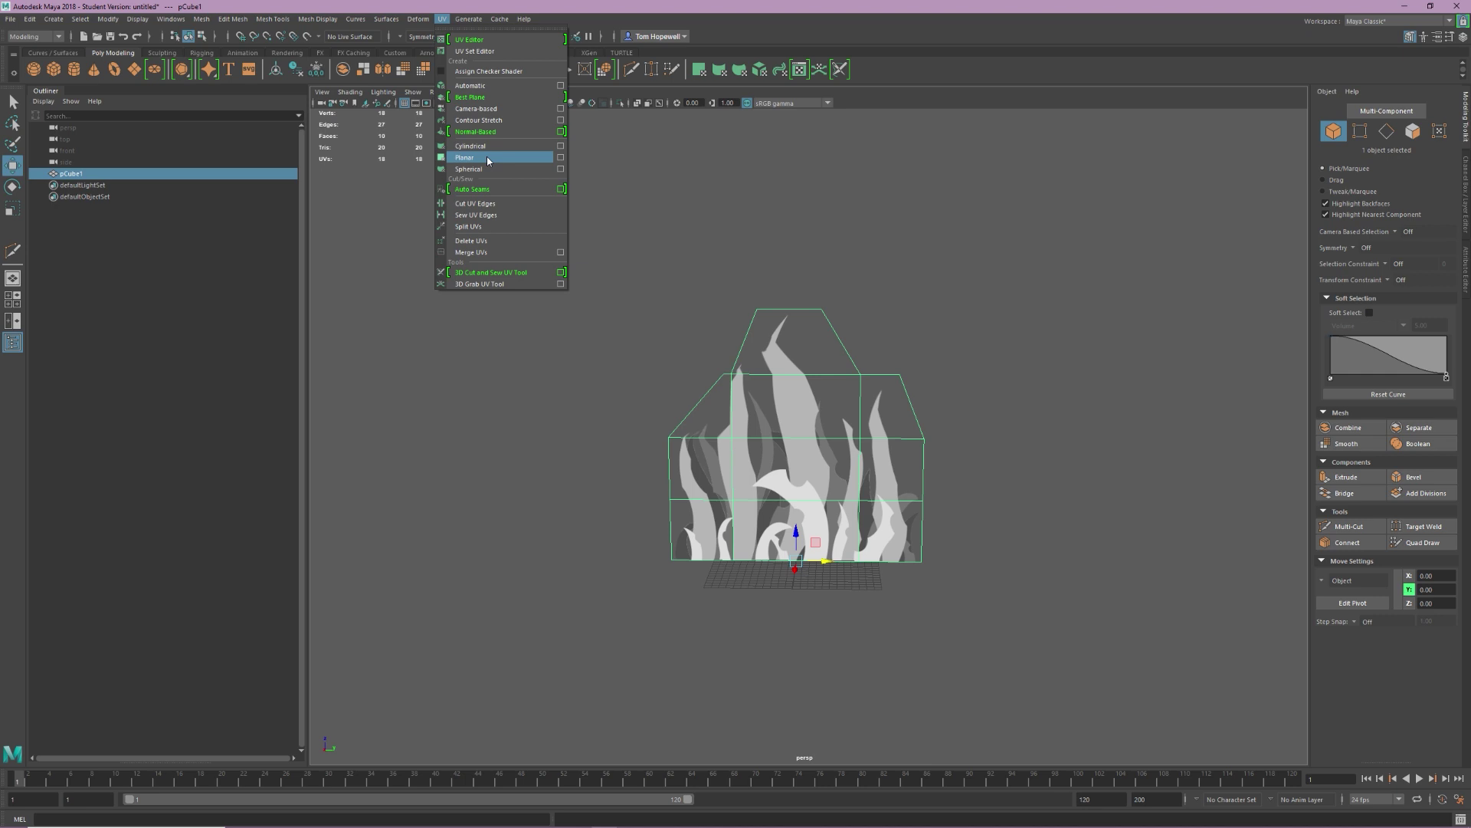
{"action": "left_click", "coordinate": [714, 177]}
{"action": "left_click", "coordinate": [442, 18]}
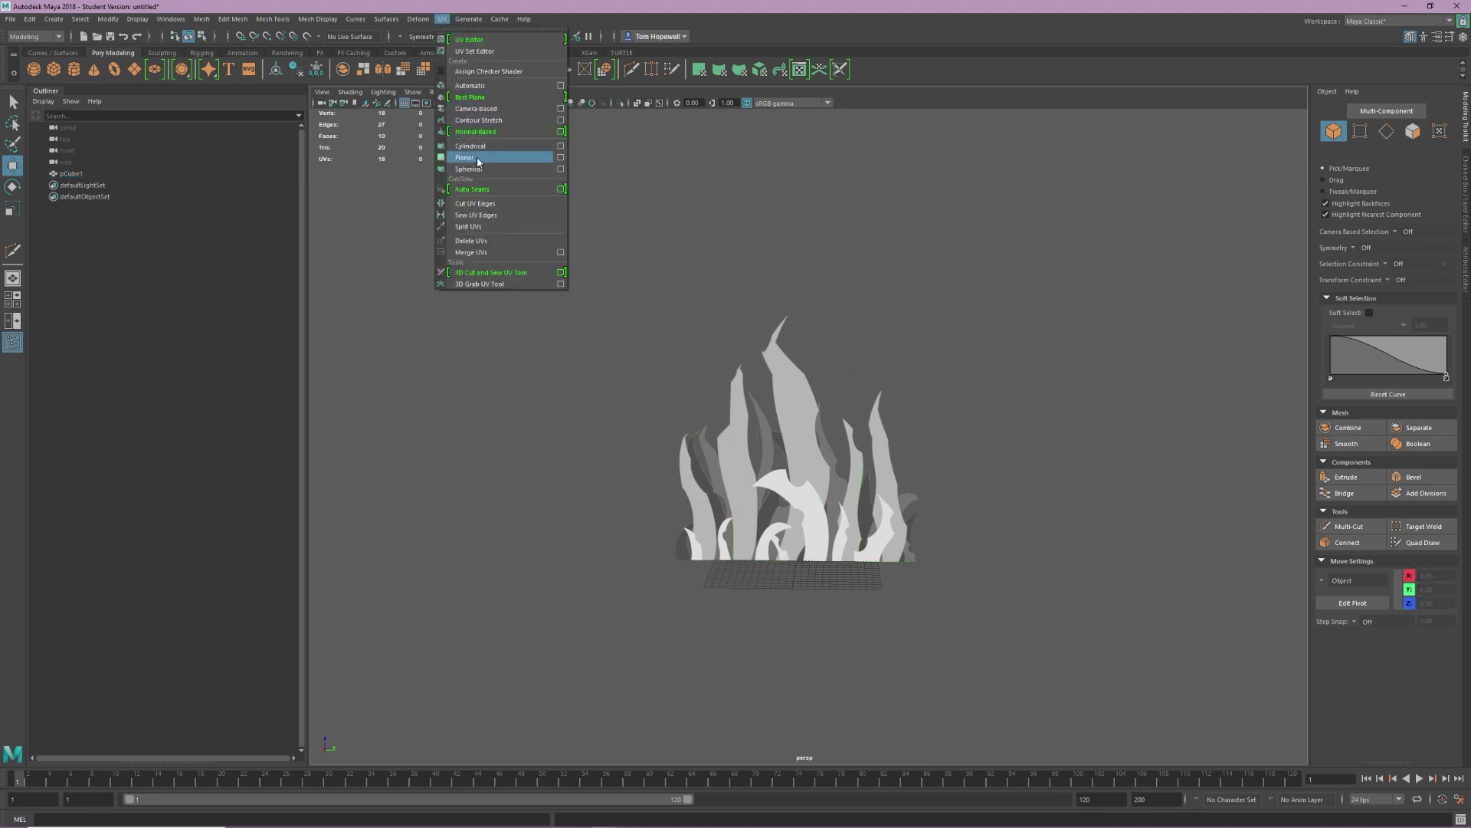
{"action": "left_click", "coordinate": [561, 157]}
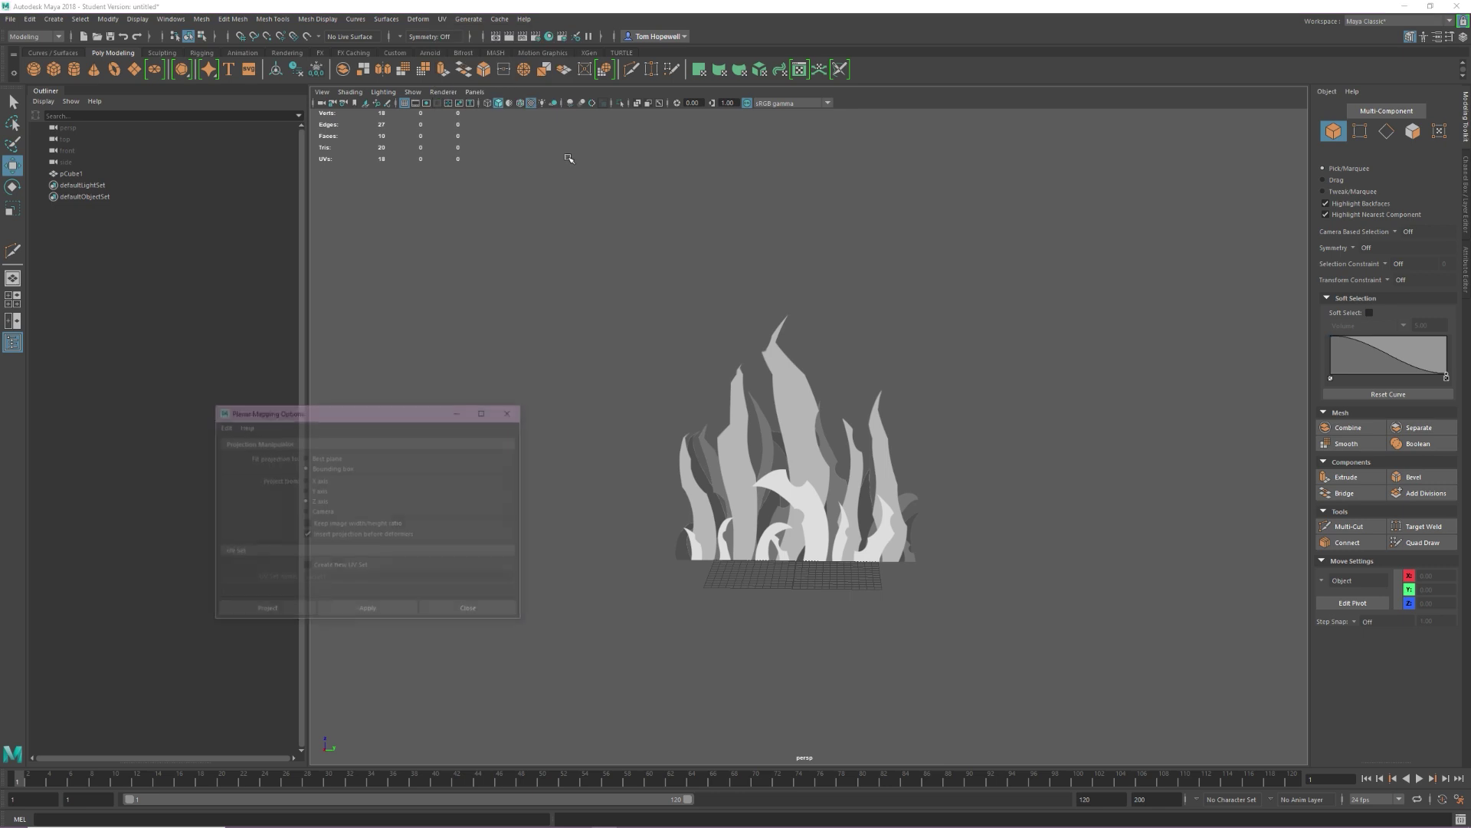
{"action": "left_click", "coordinate": [306, 458]}
{"action": "left_click", "coordinate": [367, 611]}
{"action": "left_click_drag", "start_coordinate": [626, 515], "coordinate": [673, 506], "text": "alt"}
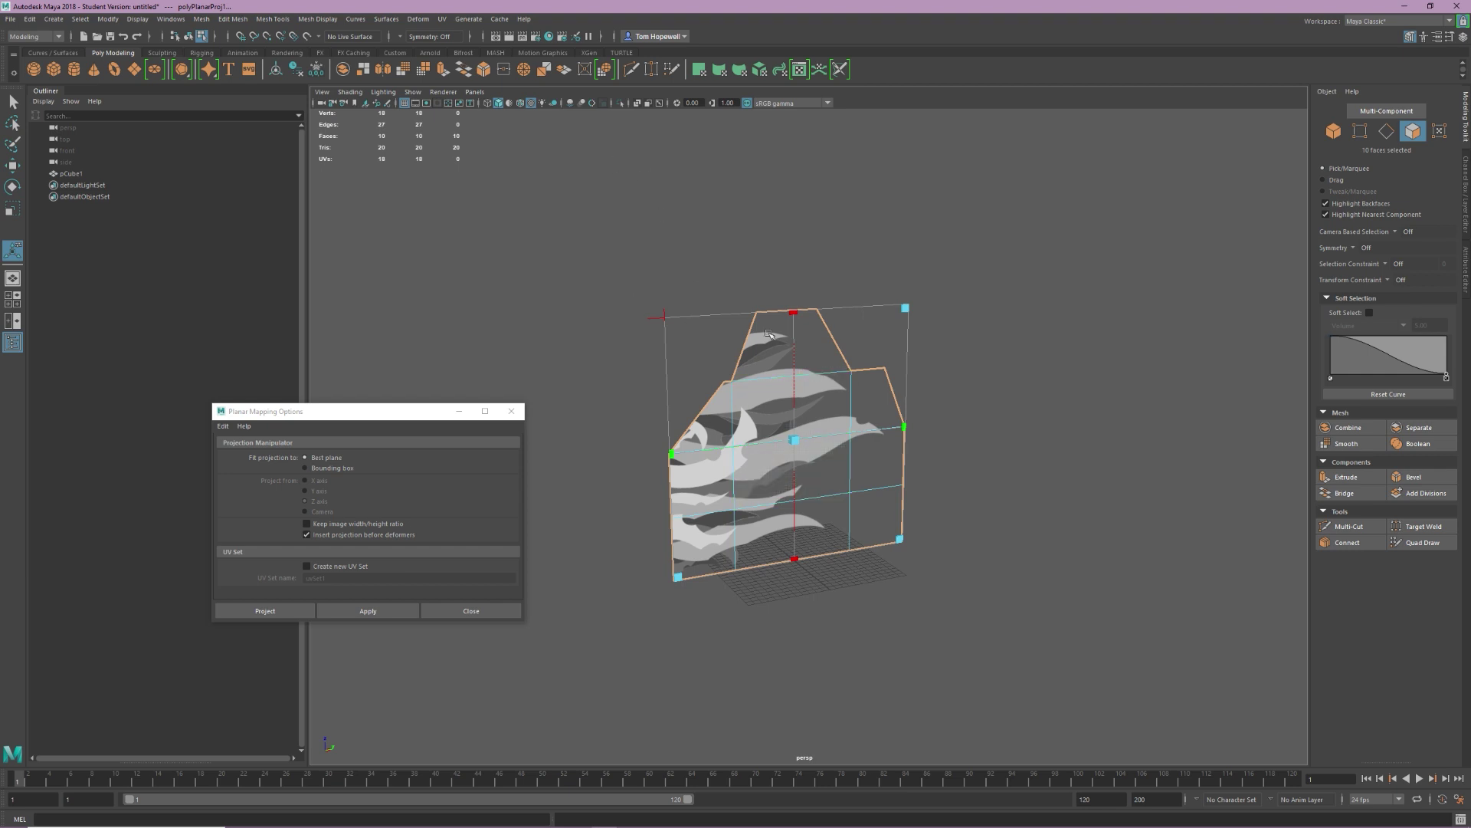
- In the UV Editor, rotate the new UV shell upright and fit it around the grass image
{"action": "left_click", "coordinate": [442, 19]}
{"action": "left_click", "coordinate": [460, 41]}
{"action": "scroll", "coordinate": [1325, 381], "scroll_direction": "down", "scroll_amount": 2}
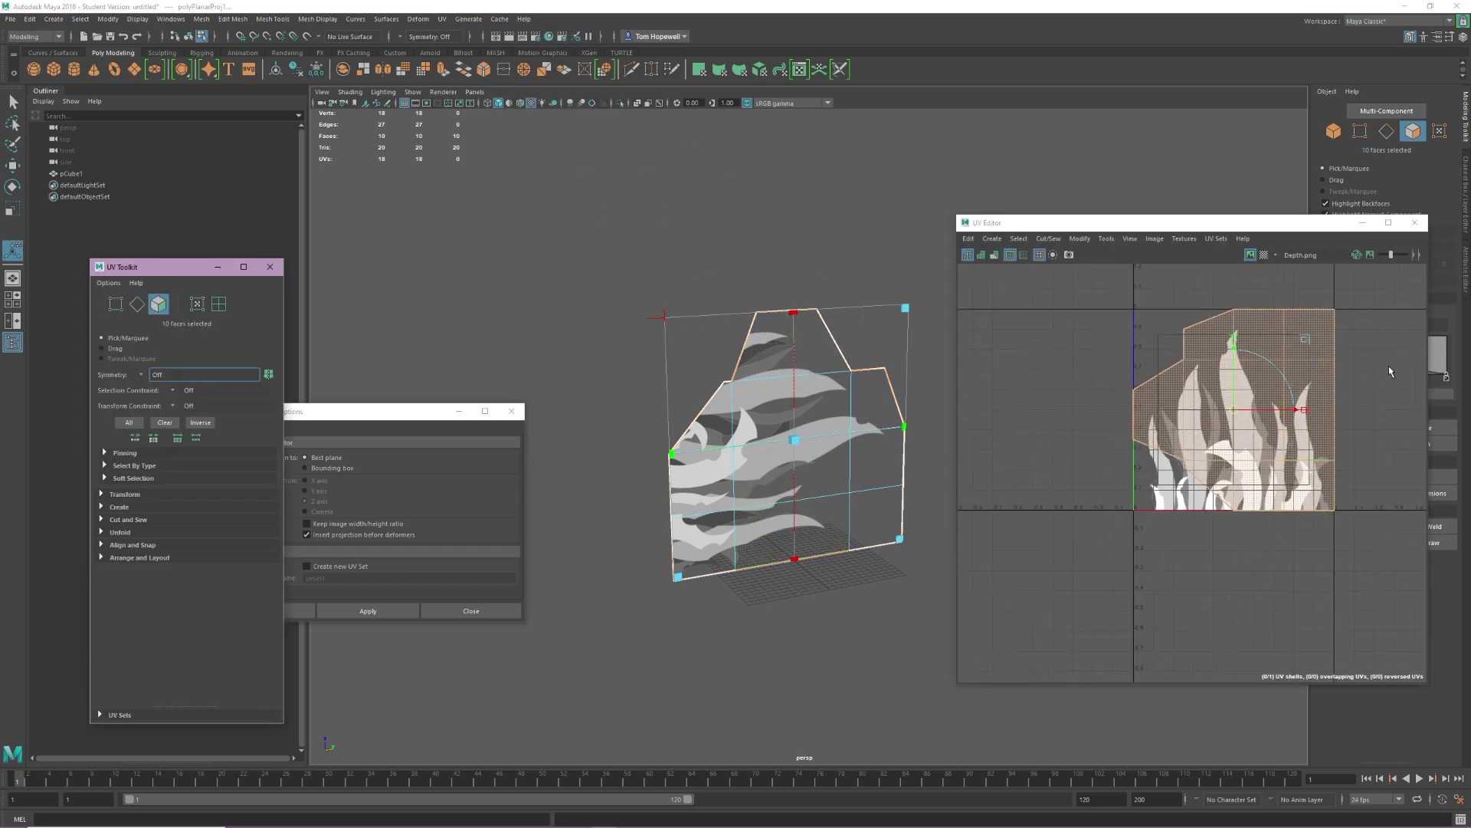
{"action": "middle_click_drag", "start_coordinate": [1388, 366], "coordinate": [1321, 376], "text": "alt"}
{"action": "right_click_drag", "start_coordinate": [1336, 370], "coordinate": [1380, 354]}
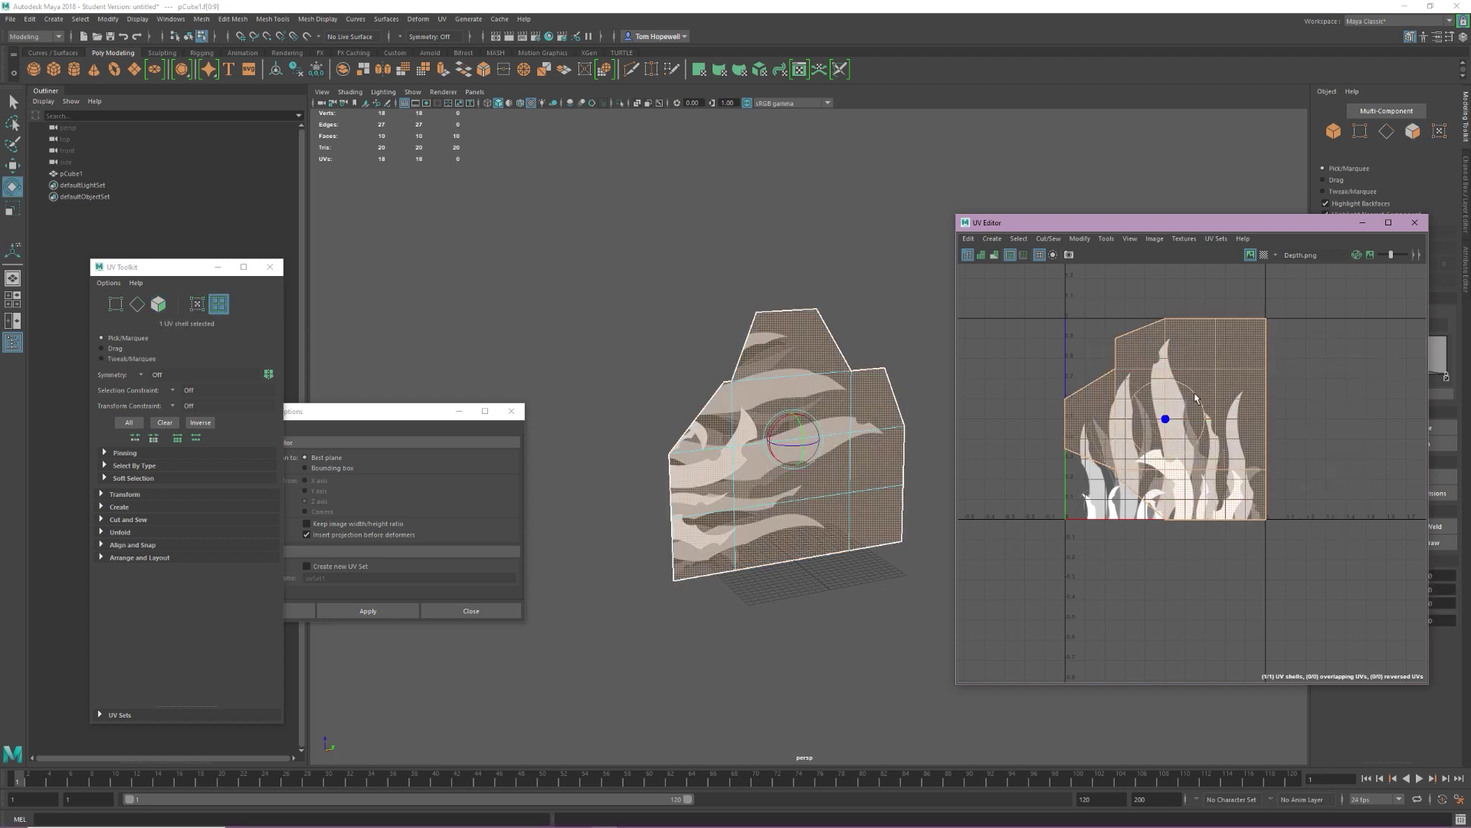
{"action": "left_click_drag", "start_coordinate": [1194, 391], "coordinate": [1198, 457]}
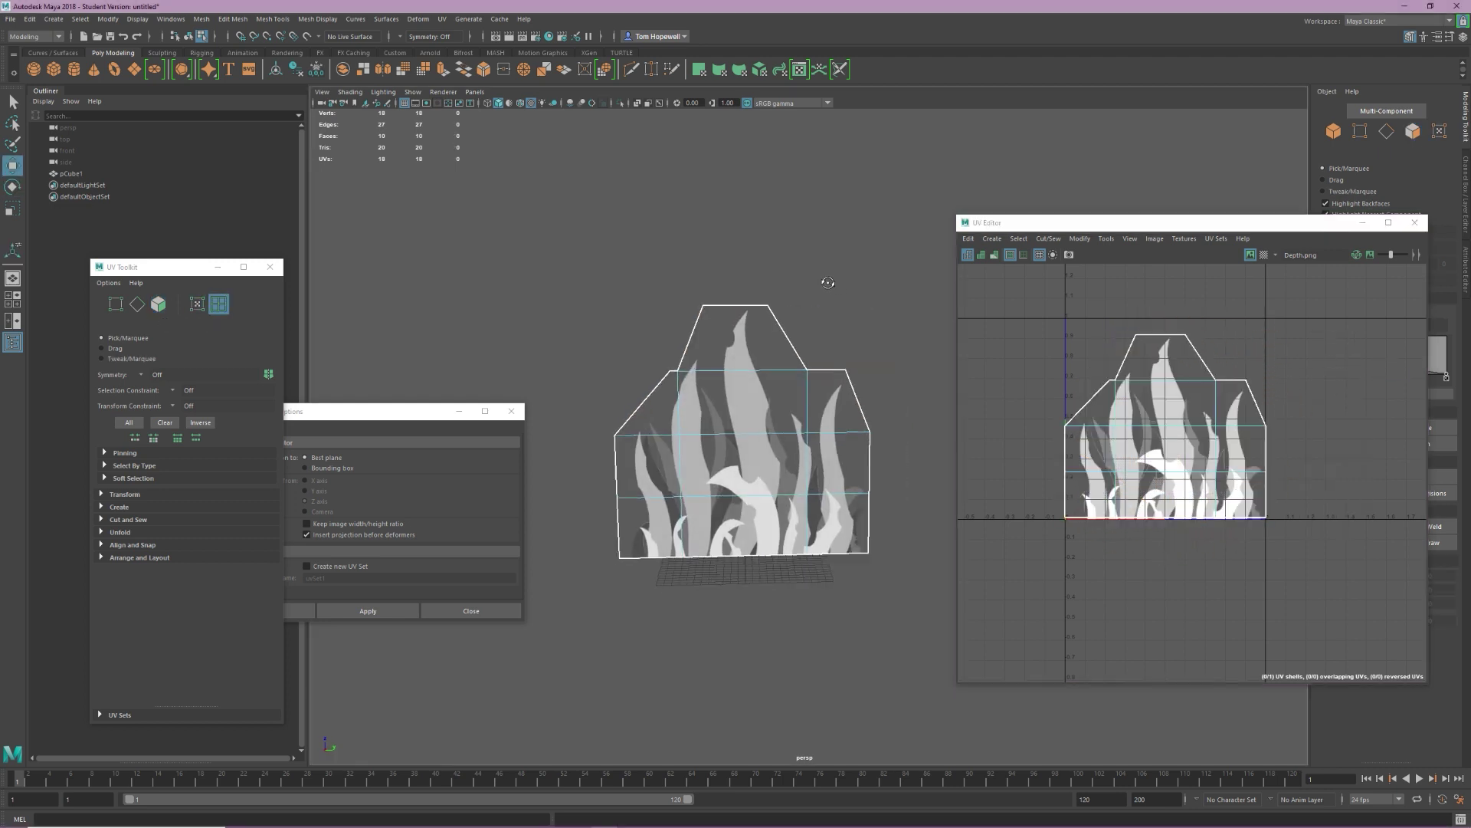
{"action": "left_click_drag", "start_coordinate": [828, 282], "coordinate": [821, 284], "text": "alt"}
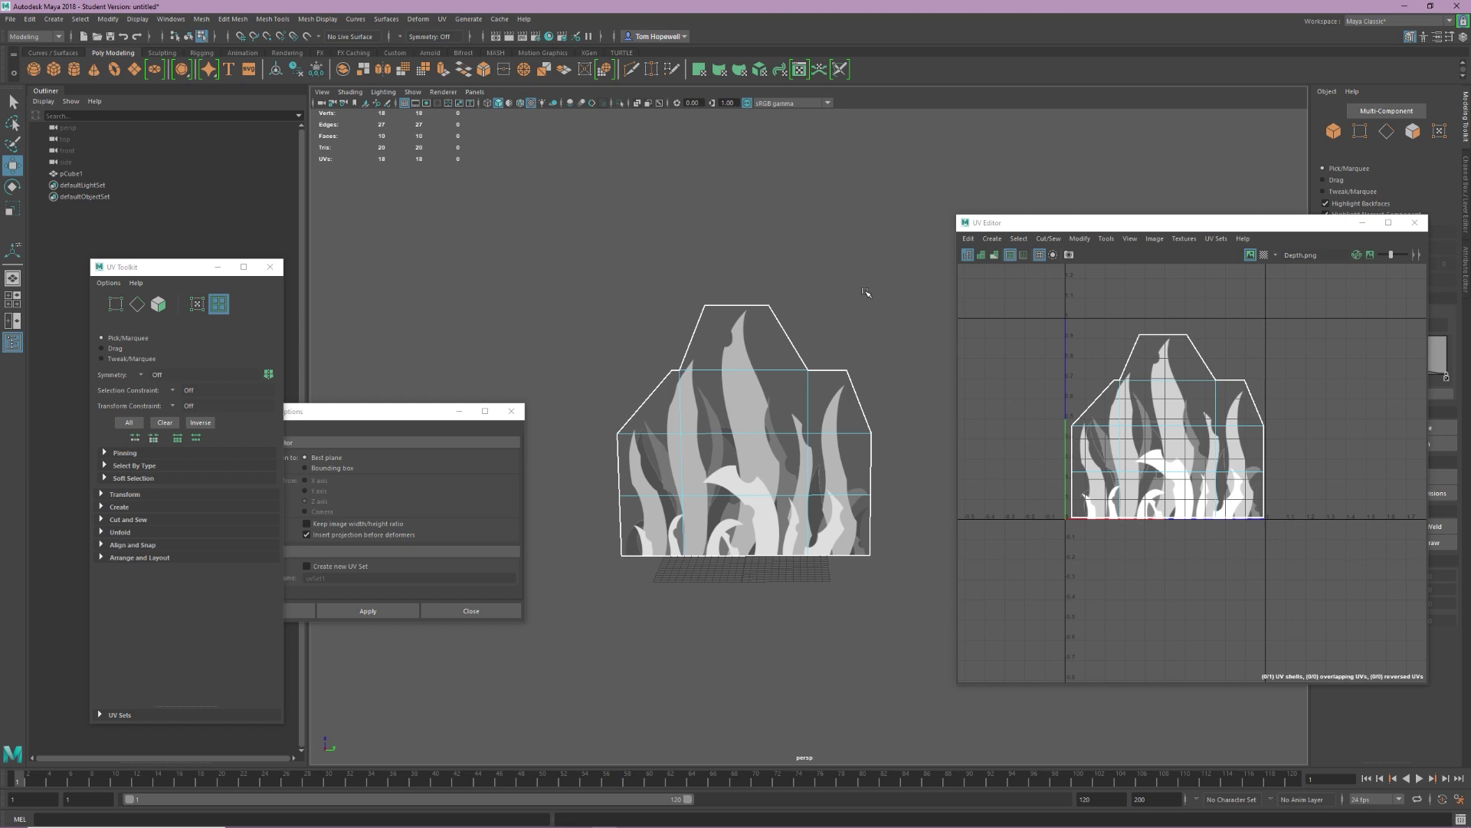
- Close the Planar Mapping Options, UV Toolkit and UV Editor, and switch the plane to vertex selection
{"action": "left_click", "coordinate": [512, 411]}
{"action": "left_click", "coordinate": [270, 267]}
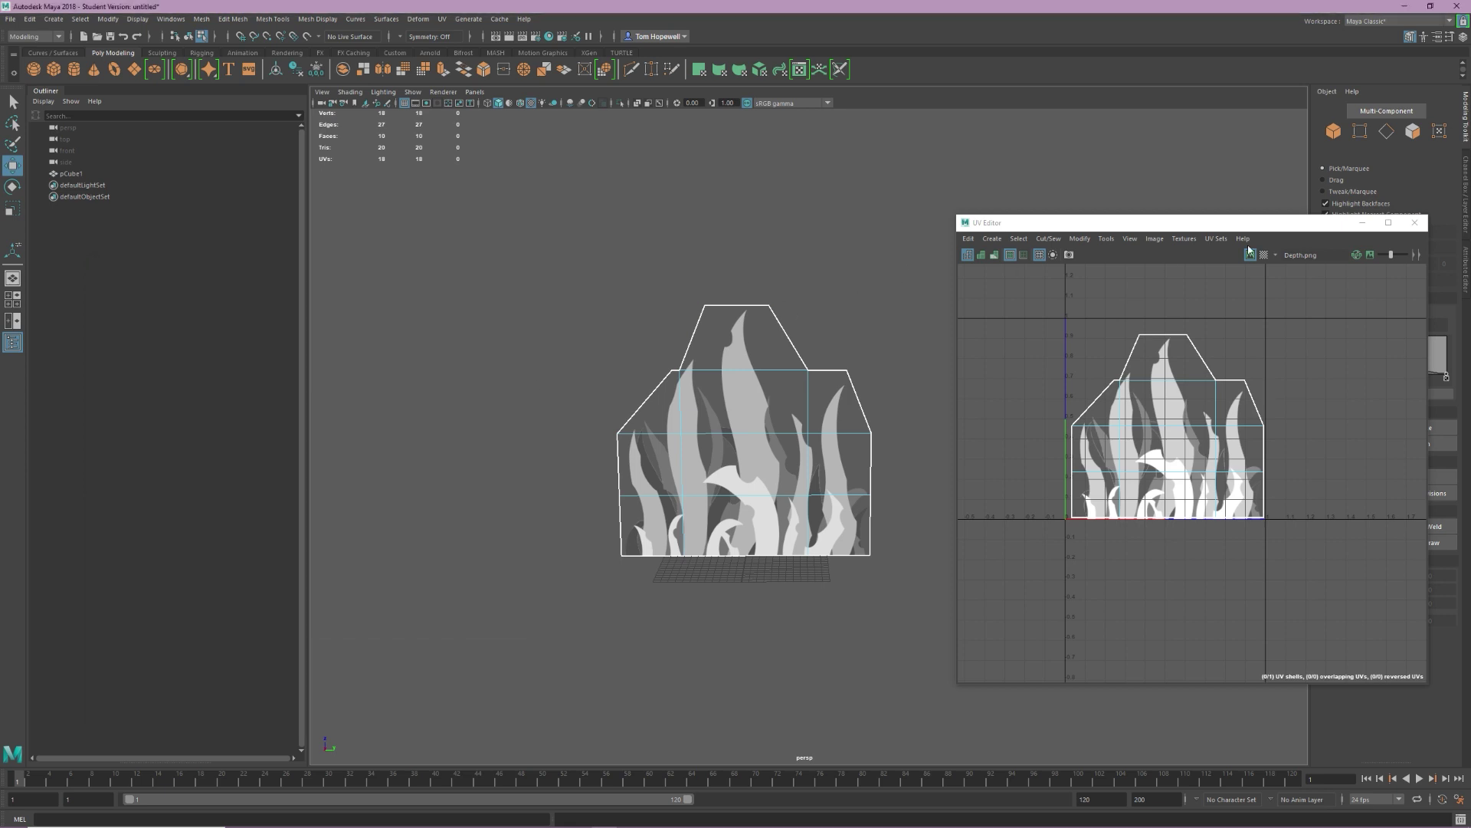
{"action": "left_click", "coordinate": [1414, 223]}
{"action": "left_click_drag", "start_coordinate": [958, 246], "coordinate": [883, 420], "text": "alt"}
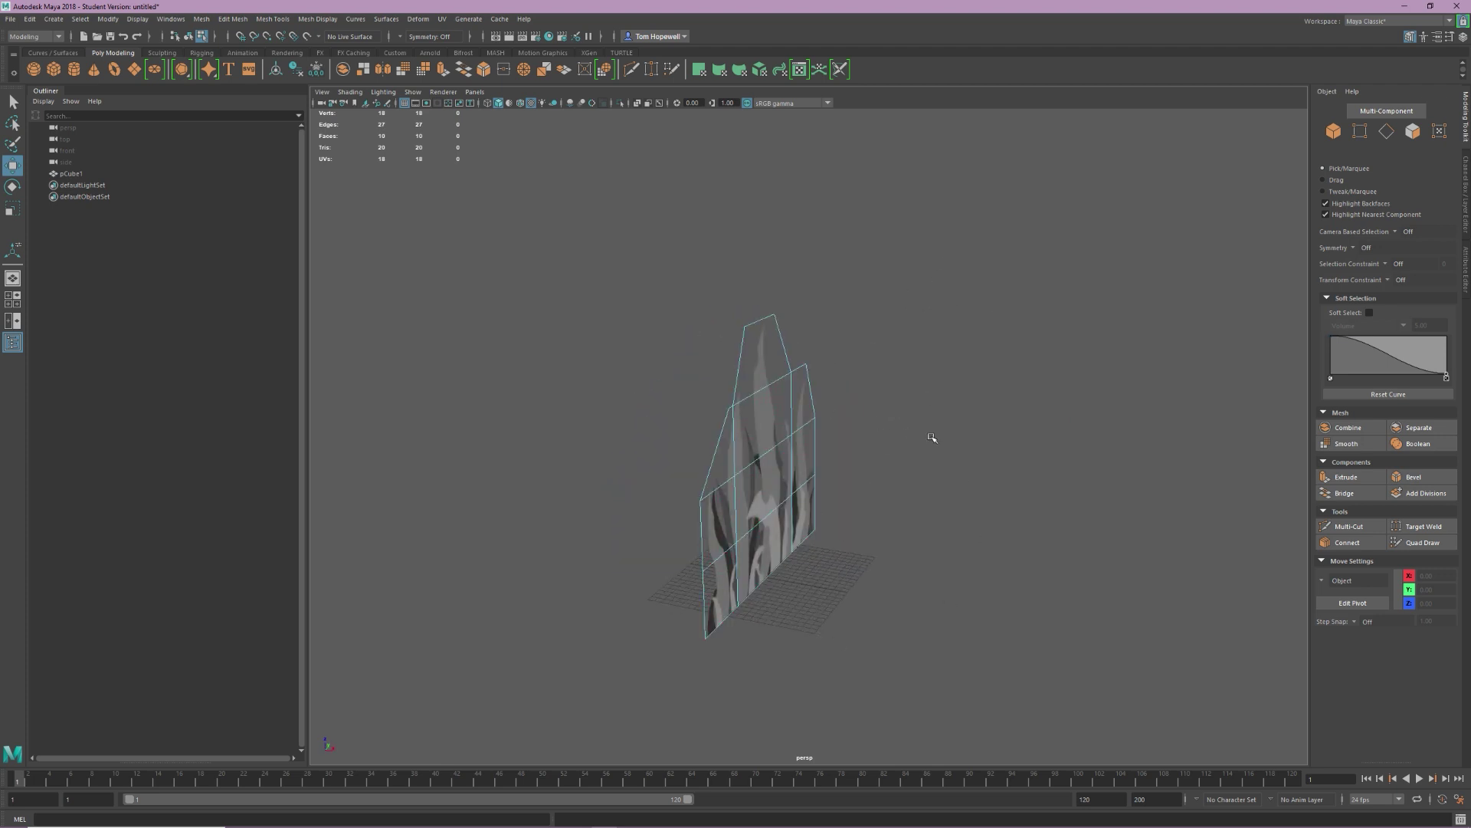
{"action": "left_click_drag", "start_coordinate": [913, 376], "coordinate": [1065, 397], "text": "alt"}
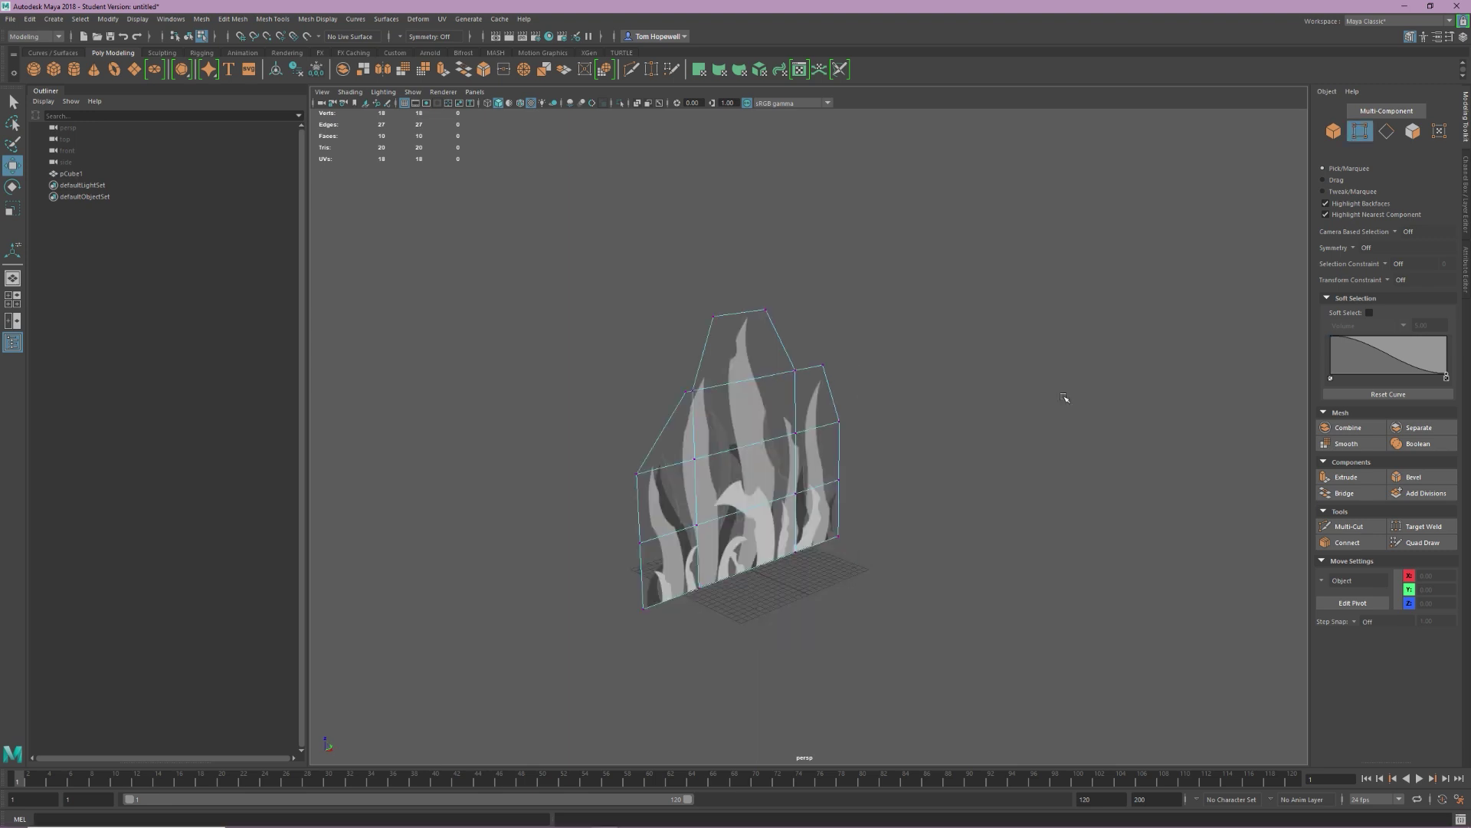
- Turn on soft selection with a 20 falloff radius and offset two of the plane's lower vertices sideways to start curving it
{"action": "key", "text": "b"}
{"action": "left_click", "coordinate": [821, 367]}
{"action": "double_click", "coordinate": [1423, 326]}
{"action": "type", "text": "20"}
{"action": "key", "text": "Return"}
{"action": "left_click_drag", "start_coordinate": [958, 368], "coordinate": [805, 414], "text": "alt"}
{"action": "left_click", "coordinate": [727, 558]}
{"action": "left_click_drag", "start_coordinate": [752, 570], "coordinate": [743, 567]}
{"action": "left_click", "coordinate": [821, 489]}
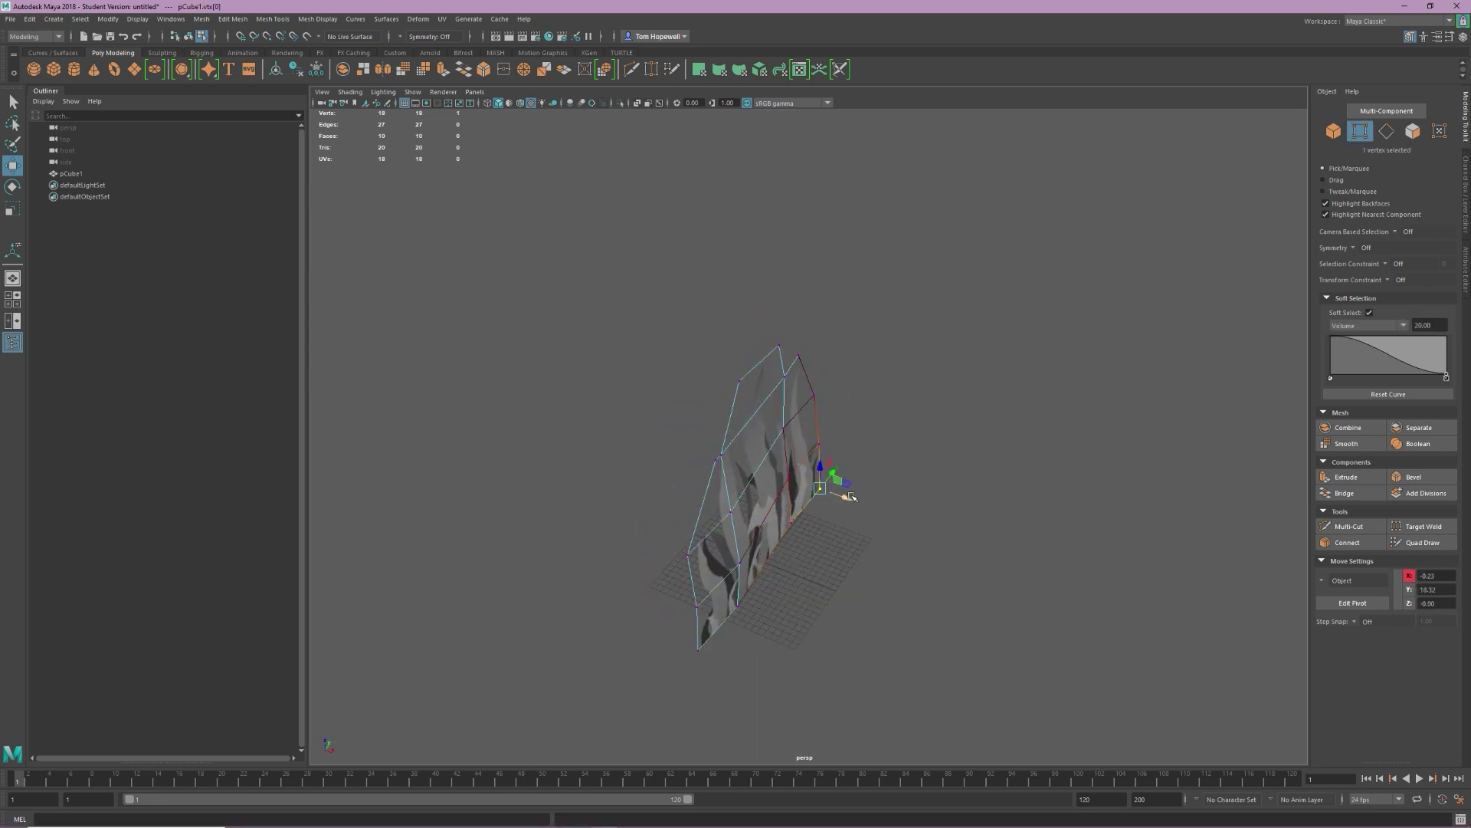
{"action": "left_click_drag", "start_coordinate": [844, 497], "coordinate": [835, 493]}
- Offset another lower vertex to bend the grass plane further, then return to object mode
{"action": "left_click_drag", "start_coordinate": [850, 491], "coordinate": [912, 491], "text": "alt"}
{"action": "left_click", "coordinate": [815, 596]}
{"action": "left_click", "coordinate": [831, 459]}
{"action": "left_click_drag", "start_coordinate": [824, 453], "coordinate": [906, 479], "text": "alt"}
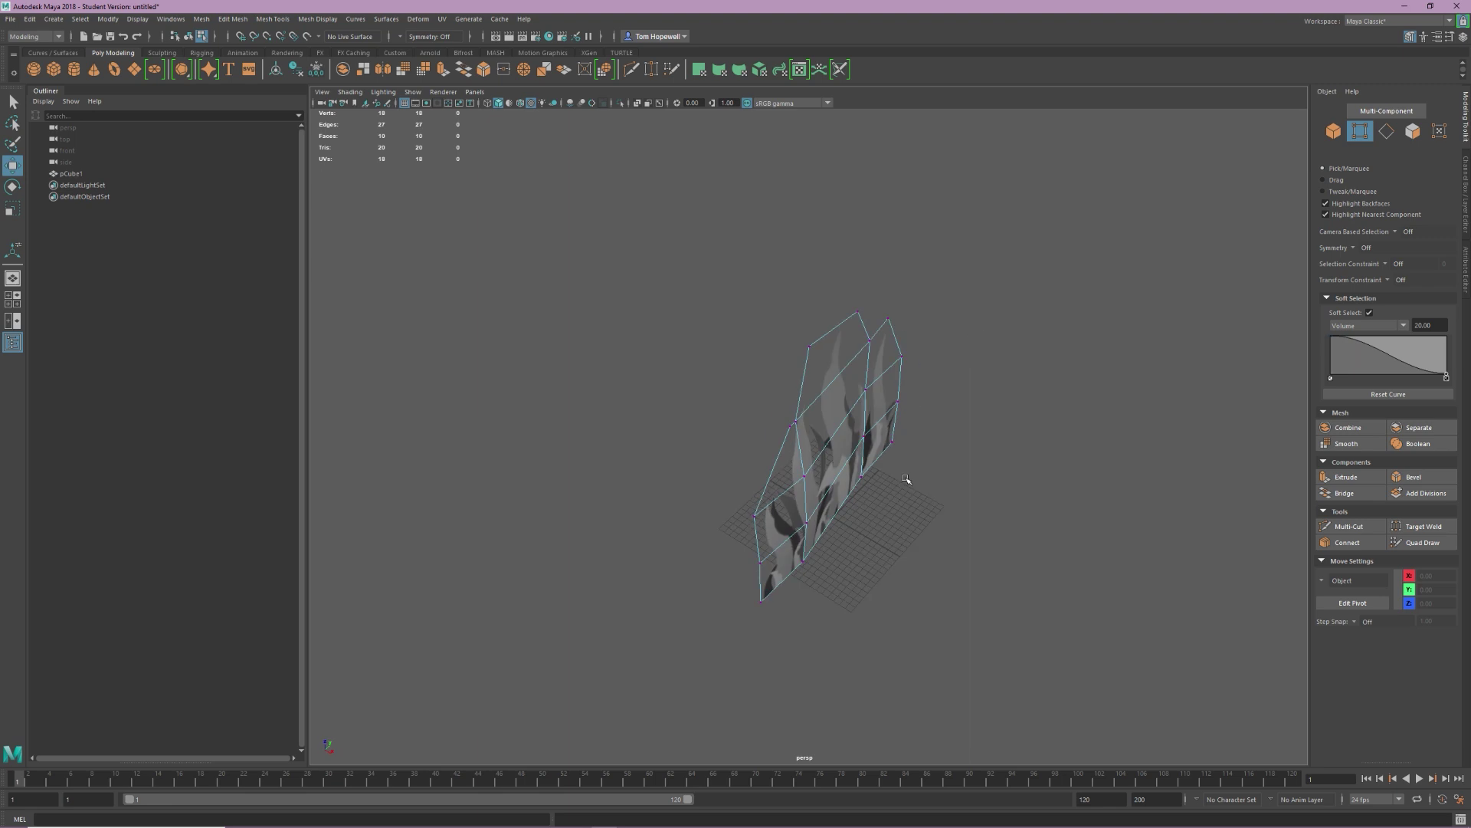
{"action": "left_click", "coordinate": [818, 562]}
{"action": "left_click_drag", "start_coordinate": [837, 584], "coordinate": [830, 580]}
{"action": "left_click", "coordinate": [968, 536]}
{"action": "left_click_drag", "start_coordinate": [850, 529], "coordinate": [912, 360], "text": "alt"}
{"action": "right_click_drag", "start_coordinate": [835, 429], "coordinate": [881, 383]}
- Duplicate the curved grass plane, move the copy away from the original and rotate it to a different angle
{"action": "left_click_drag", "start_coordinate": [812, 399], "coordinate": [896, 514], "text": "alt"}
{"action": "key", "text": "ctrl+d"}
{"action": "left_click_drag", "start_coordinate": [746, 510], "coordinate": [850, 583]}
{"action": "key", "text": "e"}
{"action": "left_click_drag", "start_coordinate": [805, 462], "coordinate": [775, 487]}
- Duplicate the rotated plane and move this second copy to another spot in the grass cluster
{"action": "key", "text": "ctrl+d"}
{"action": "key", "text": "e"}
{"action": "key", "text": "w"}
{"action": "left_click_drag", "start_coordinate": [850, 429], "coordinate": [927, 452], "text": "alt"}
{"action": "left_click", "coordinate": [780, 345]}
{"action": "left_click_drag", "start_coordinate": [770, 475], "coordinate": [759, 487]}
- Duplicate a grass plane for a third copy and rescale it to vary its size
{"action": "left_click_drag", "start_coordinate": [805, 383], "coordinate": [680, 496], "text": "alt"}
{"action": "key", "text": "r"}
{"action": "left_click", "coordinate": [850, 468]}
{"action": "key", "text": "ctrl+d"}
{"action": "key", "text": "e"}
{"action": "key", "text": "r"}
{"action": "left_click_drag", "start_coordinate": [864, 480], "coordinate": [774, 490]}
- Duplicate a fourth copy of the plane, move it across the cluster to fill out the grass clump, and deselect it
{"action": "key", "text": "w"}
{"action": "key", "text": "ctrl+d"}
{"action": "left_click_drag", "start_coordinate": [755, 529], "coordinate": [866, 536]}
{"action": "key", "text": "e"}
{"action": "key", "text": "w"}
{"action": "key", "text": "e"}
{"action": "left_click", "coordinate": [961, 476]}
{"action": "left_click_drag", "start_coordinate": [961, 490], "coordinate": [980, 427], "text": "alt"}
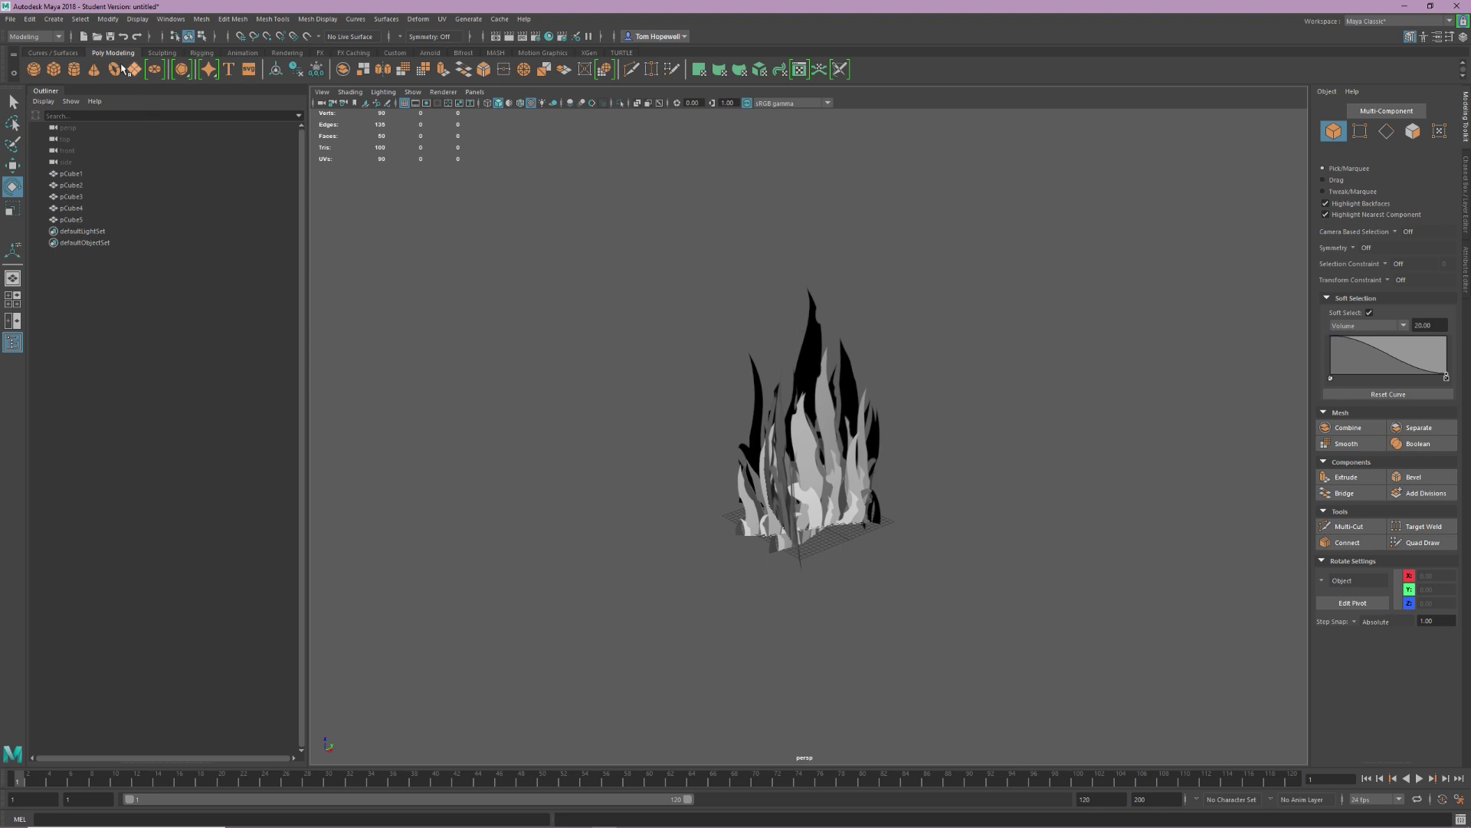
- Export the whole scene to the Foliage folder as an FBX file named Grass_Mesh
{"action": "left_click", "coordinate": [11, 19]}
{"action": "left_click", "coordinate": [46, 171]}
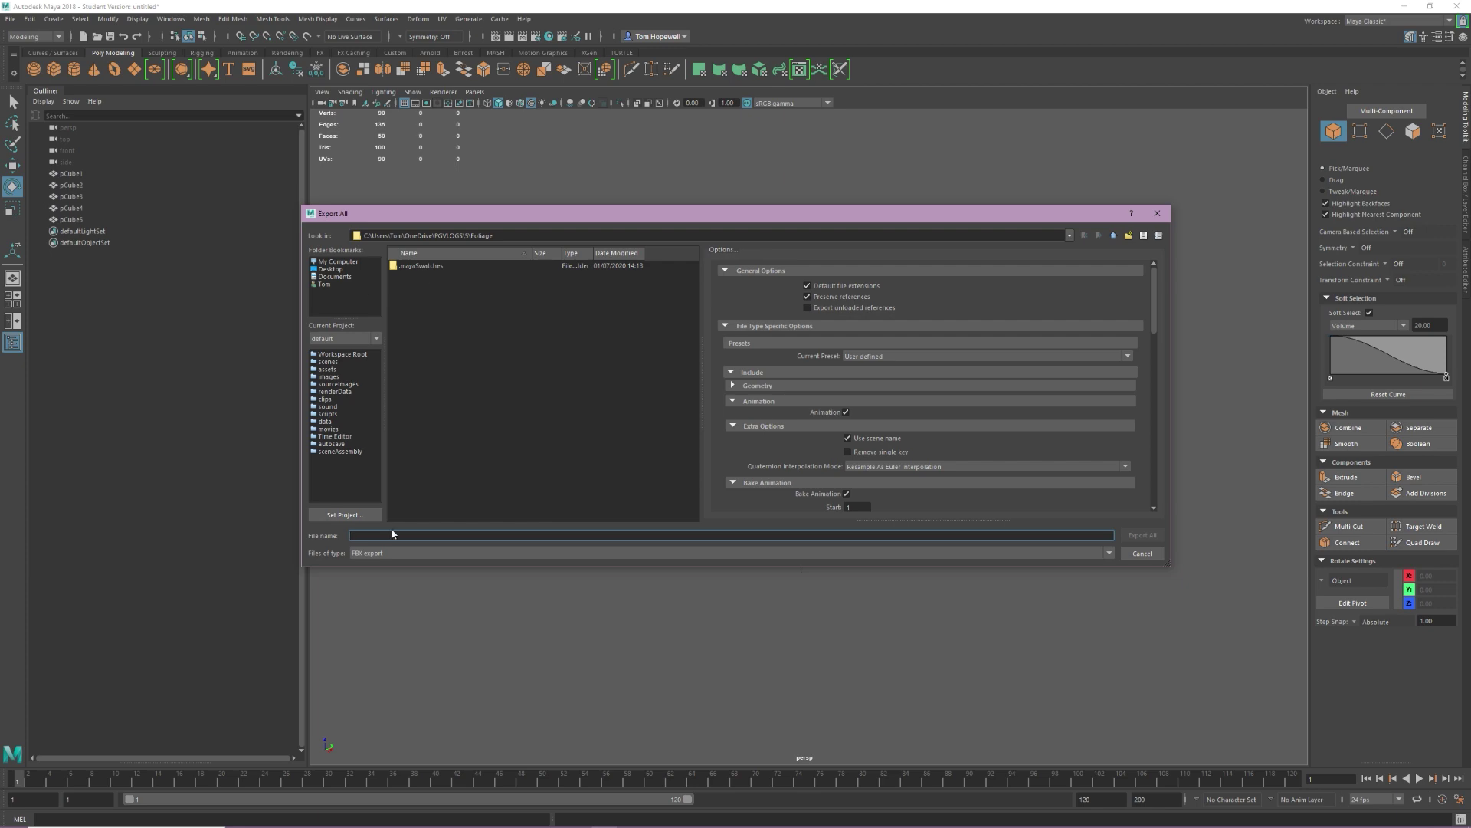
{"action": "type", "text": "GrassP"}
{"action": "left_click", "coordinate": [1142, 535]}
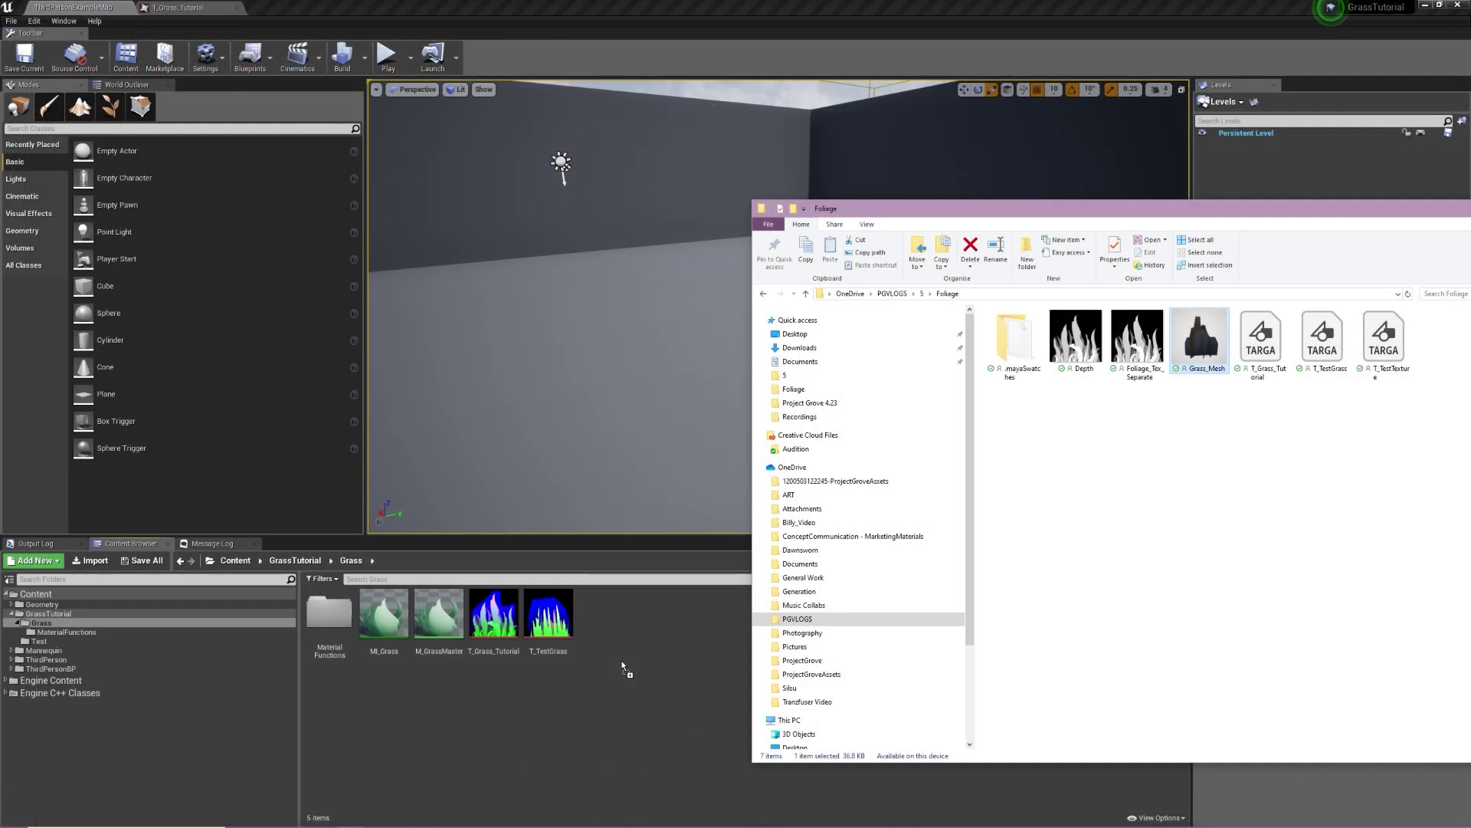
- Switch to Unreal Editor and bring Grass_Mesh into the Grass content folder as a static mesh, using the Combine Meshes import option
{"action": "left_click", "coordinate": [648, 653]}
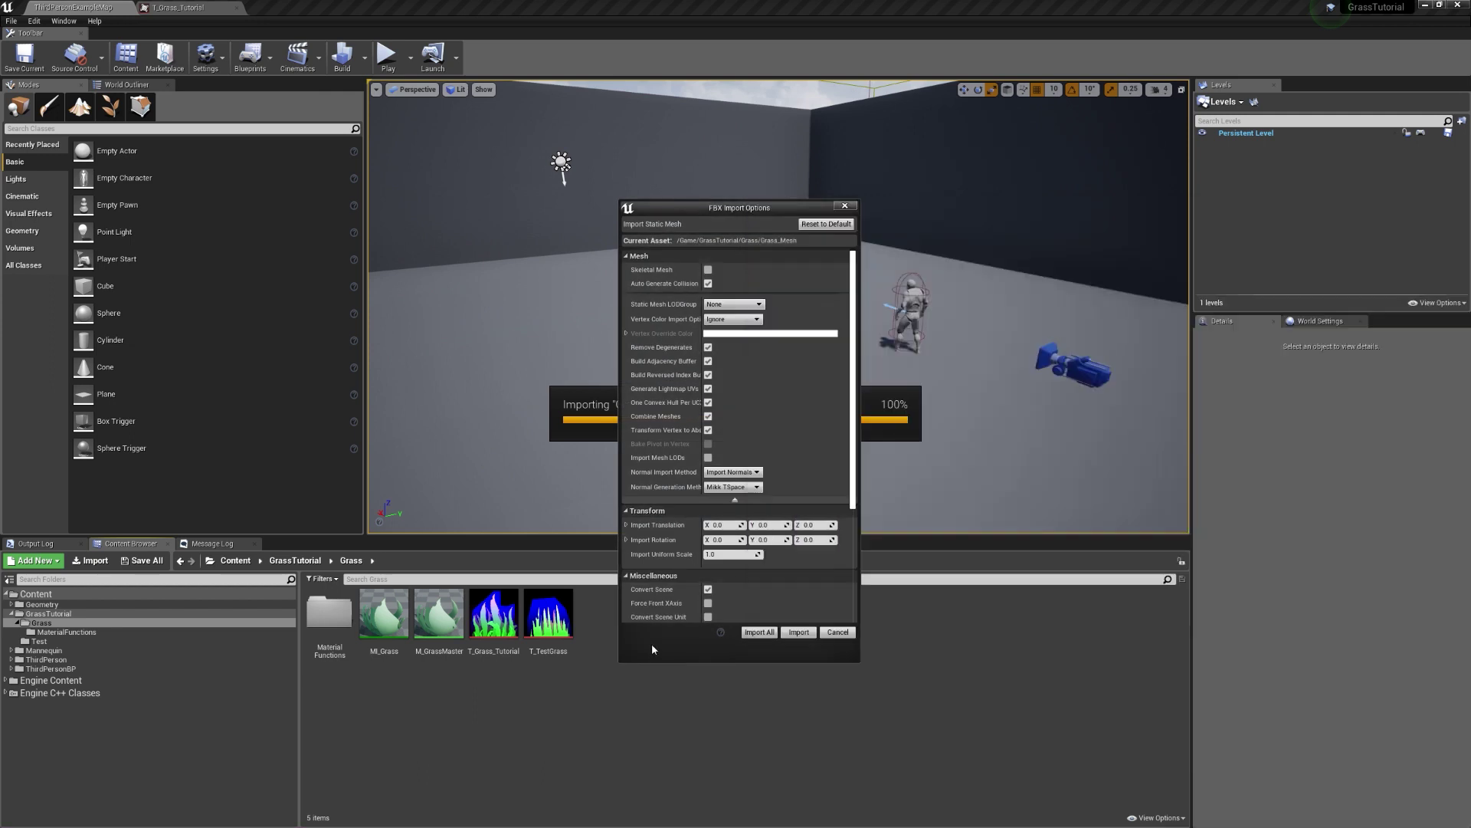
{"action": "left_click", "coordinate": [765, 501]}
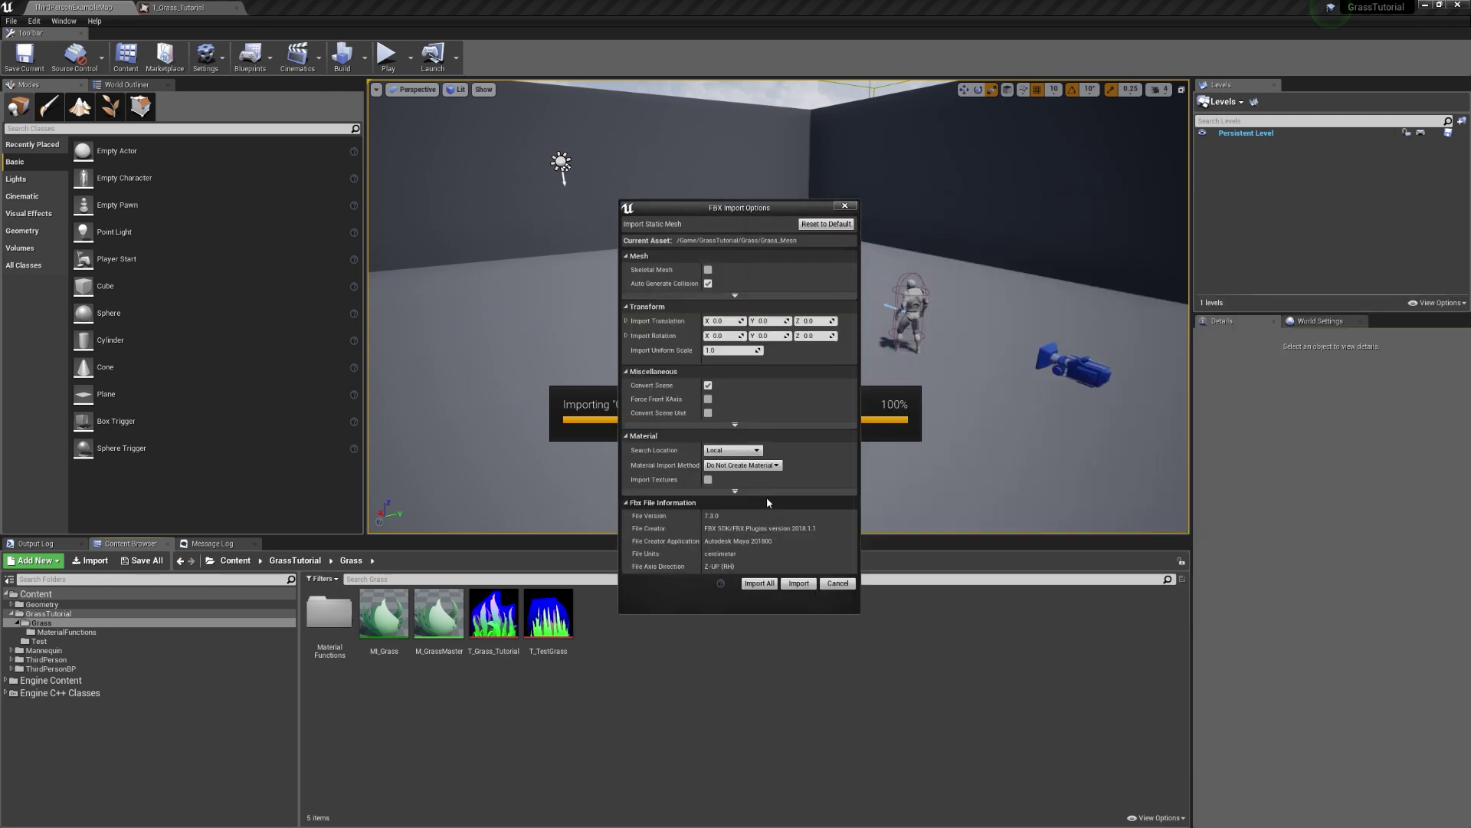
{"action": "left_click", "coordinate": [740, 297]}
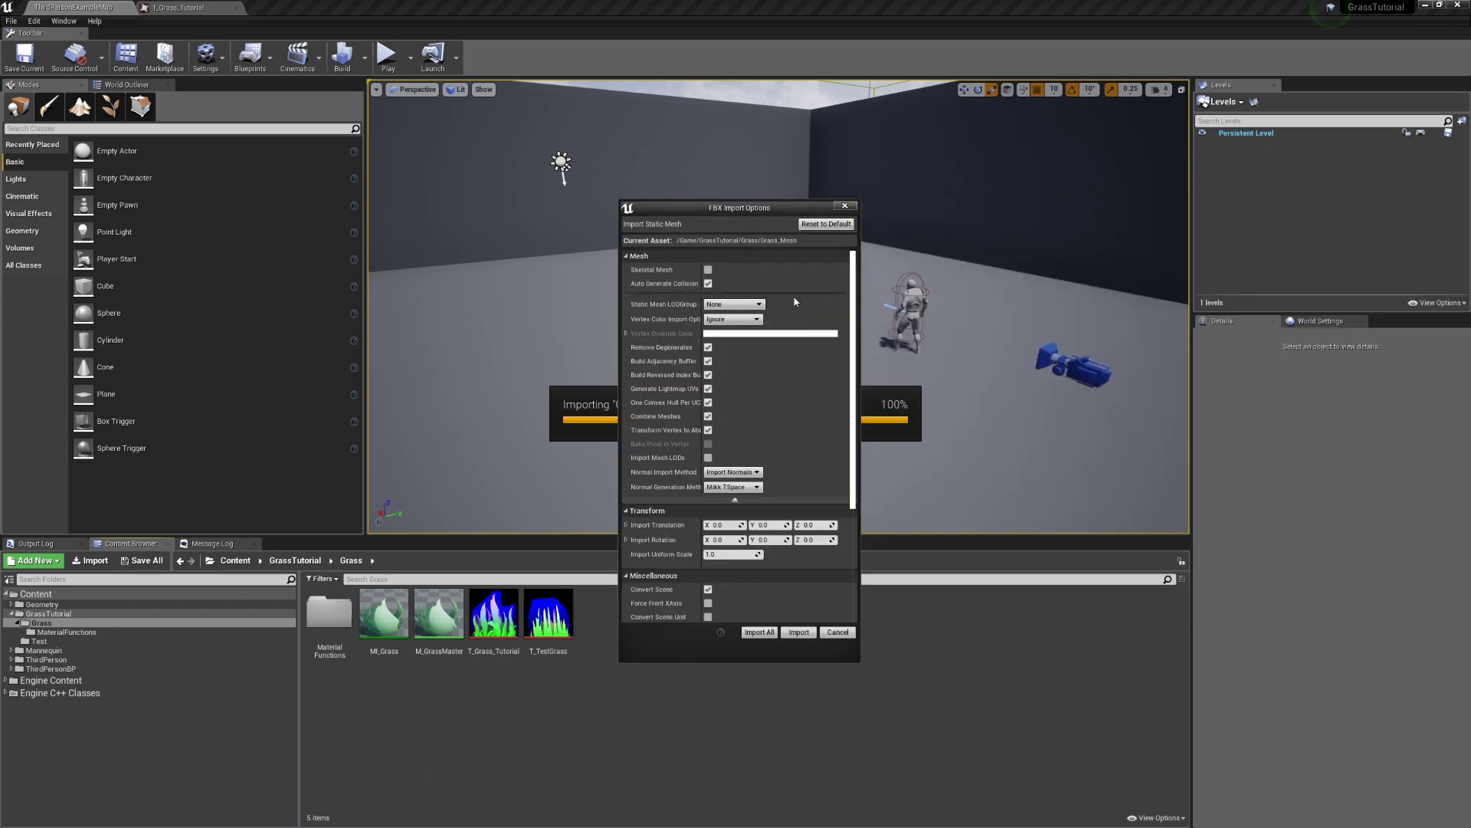
{"action": "left_click", "coordinate": [708, 417]}
- Examine how the Greyscales texture channels of M_GrassMaster drive the CenterColor, TipColor and DepthDarkness Lerps into Base Color
{"action": "scroll", "coordinate": [752, 429], "scroll_direction": "down", "scroll_amount": 5}
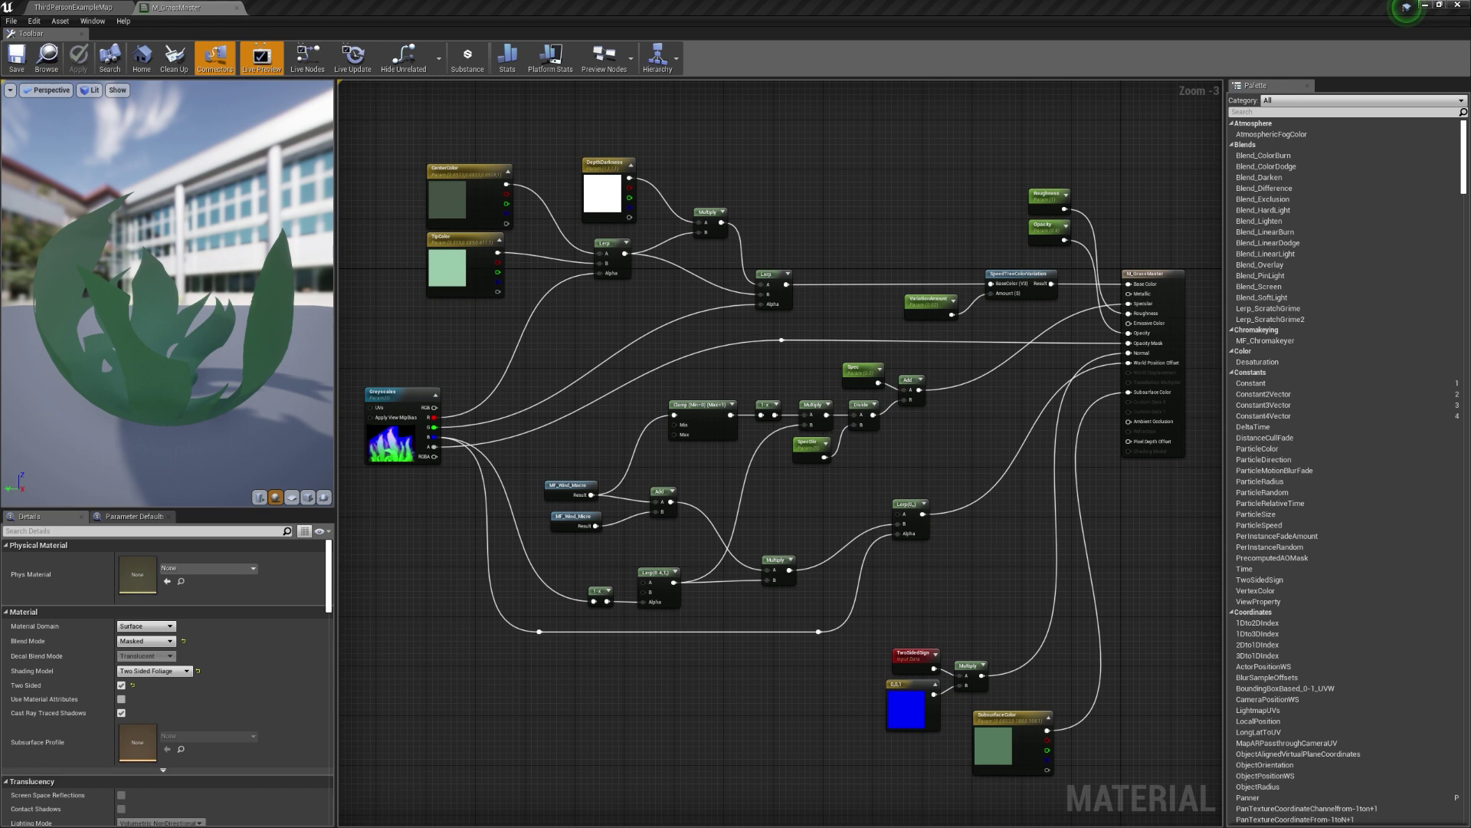
{"action": "scroll", "coordinate": [616, 582], "scroll_direction": "up", "scroll_amount": 3}
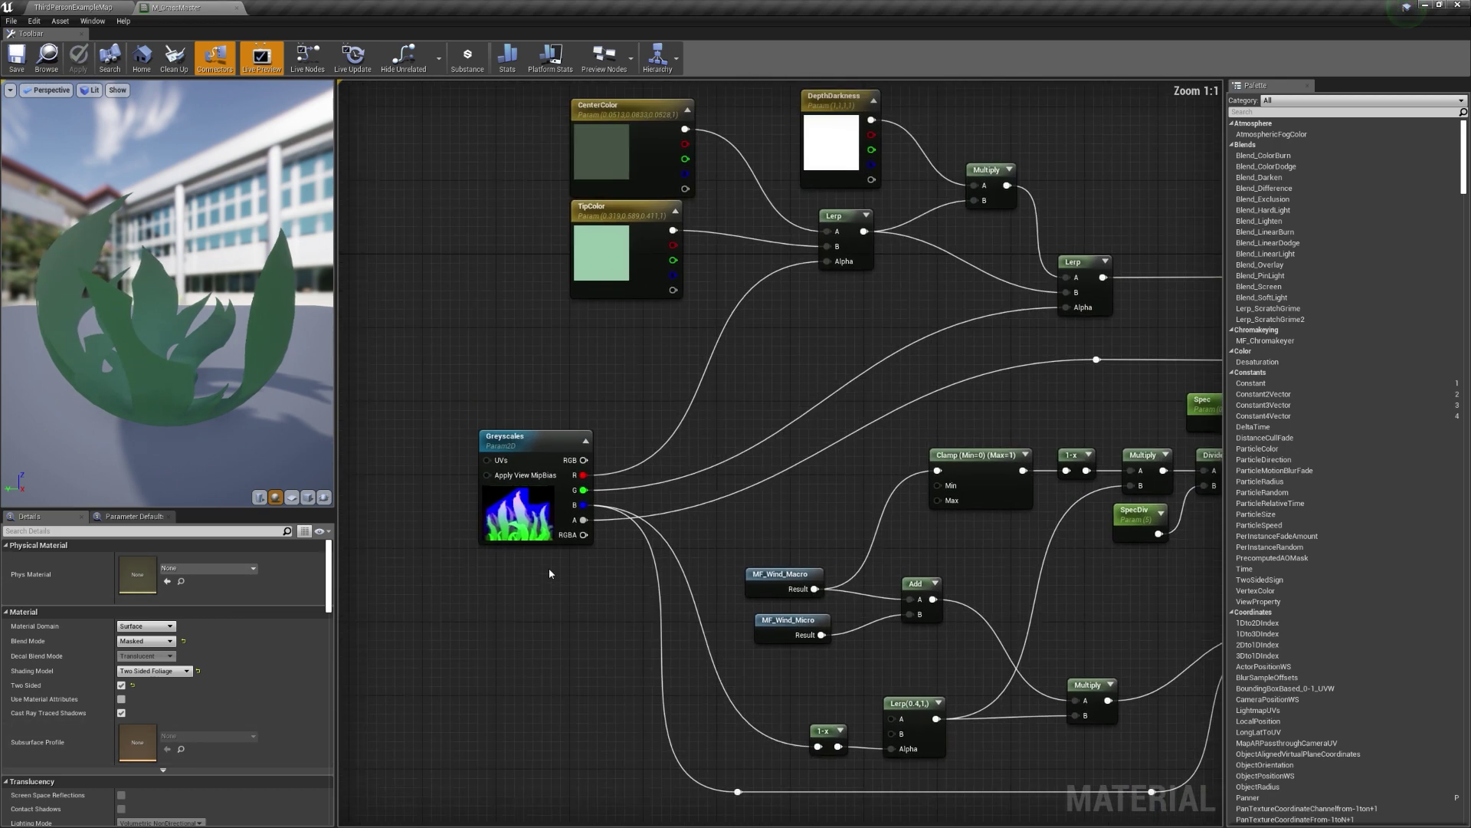
{"action": "left_click", "coordinate": [527, 521]}
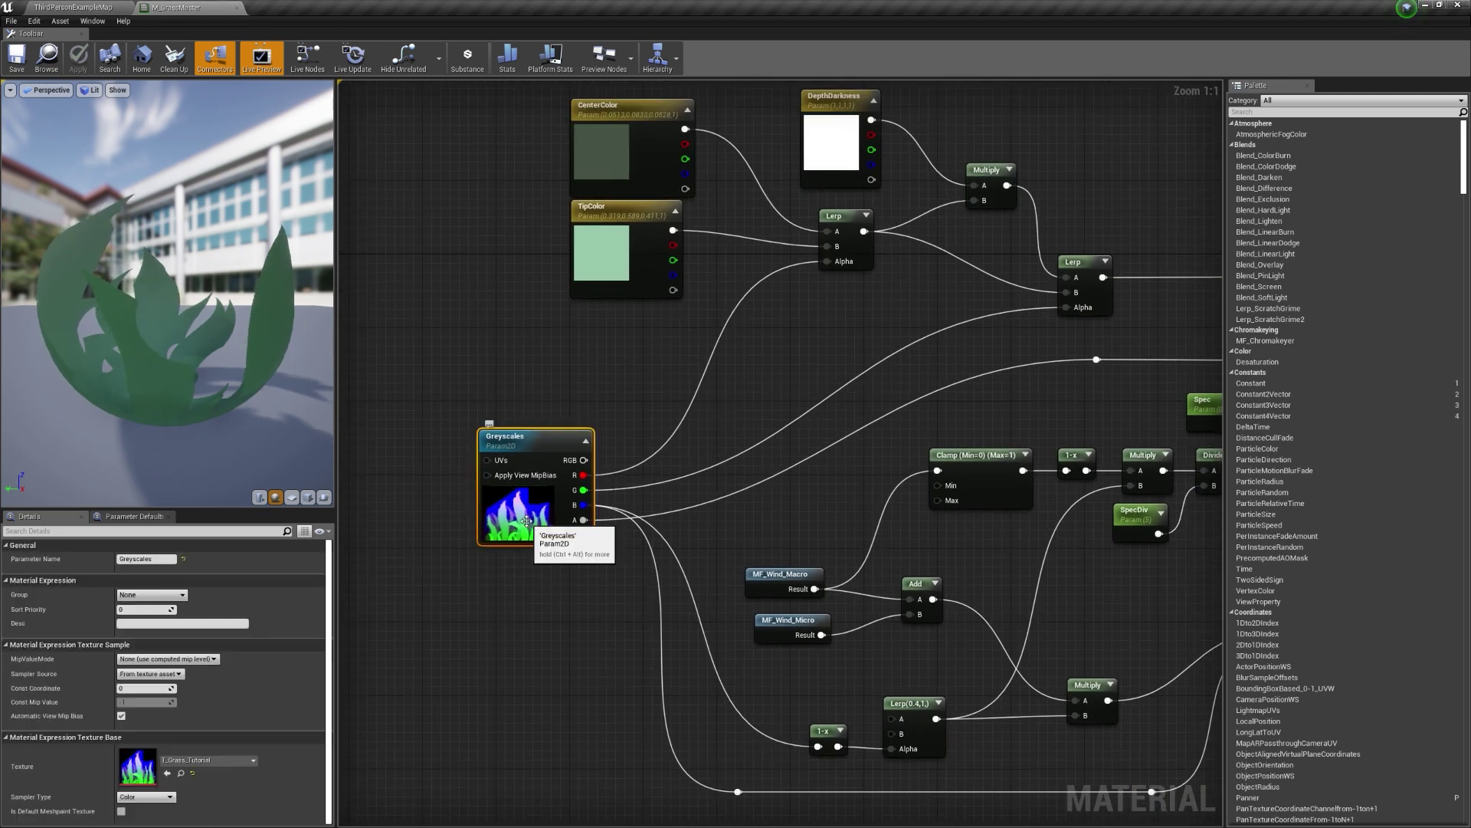
{"action": "left_click_drag", "start_coordinate": [584, 460], "coordinate": [636, 364]}
{"action": "left_click", "coordinate": [631, 380]}
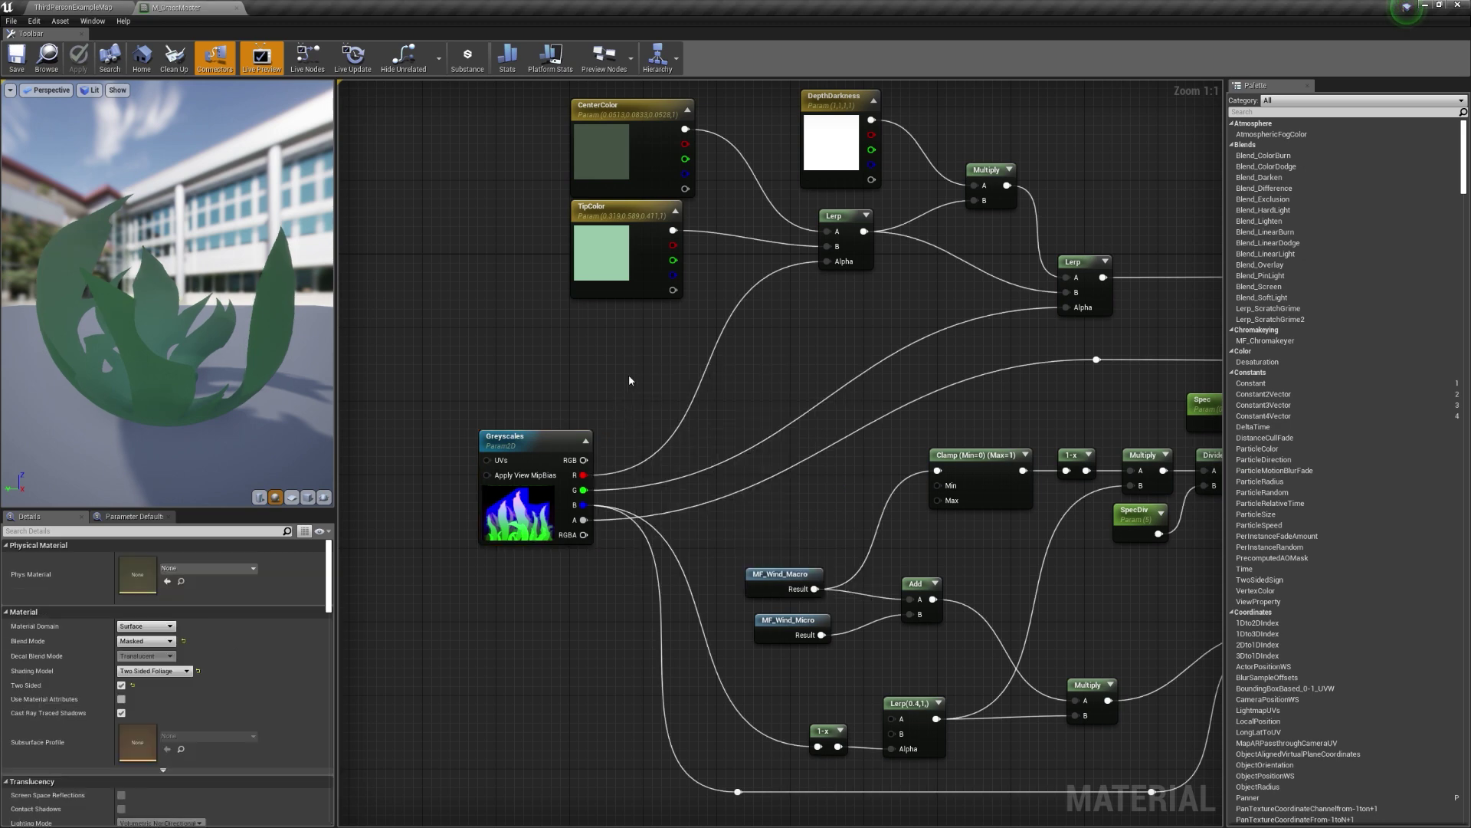
{"action": "right_click_drag", "start_coordinate": [630, 379], "coordinate": [568, 364]}
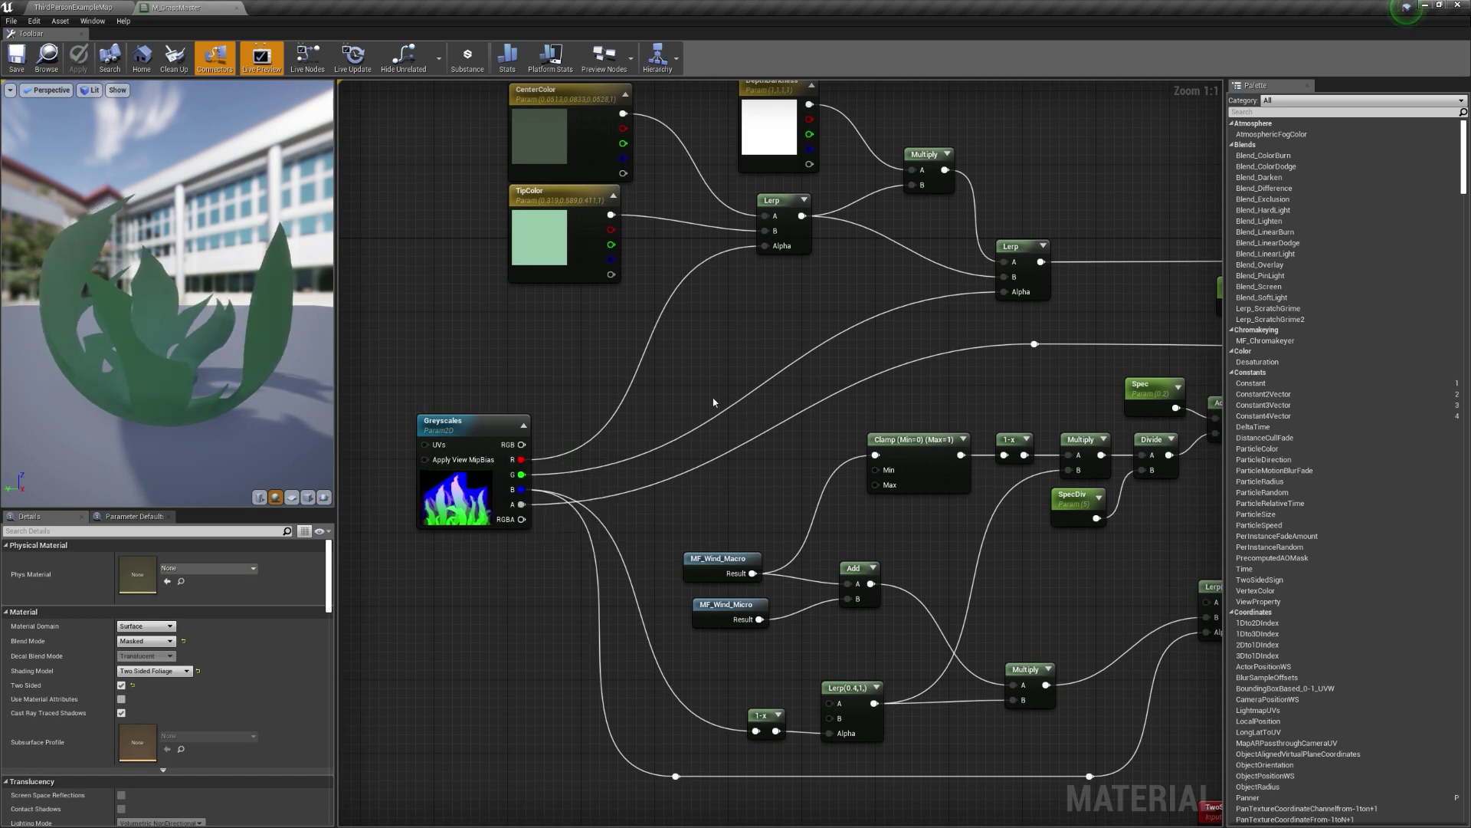
{"action": "right_click_drag", "start_coordinate": [807, 350], "coordinate": [650, 509]}
{"action": "scroll", "coordinate": [697, 464], "scroll_direction": "down", "scroll_amount": 1}
{"action": "right_click_drag", "start_coordinate": [697, 465], "coordinate": [339, 435]}
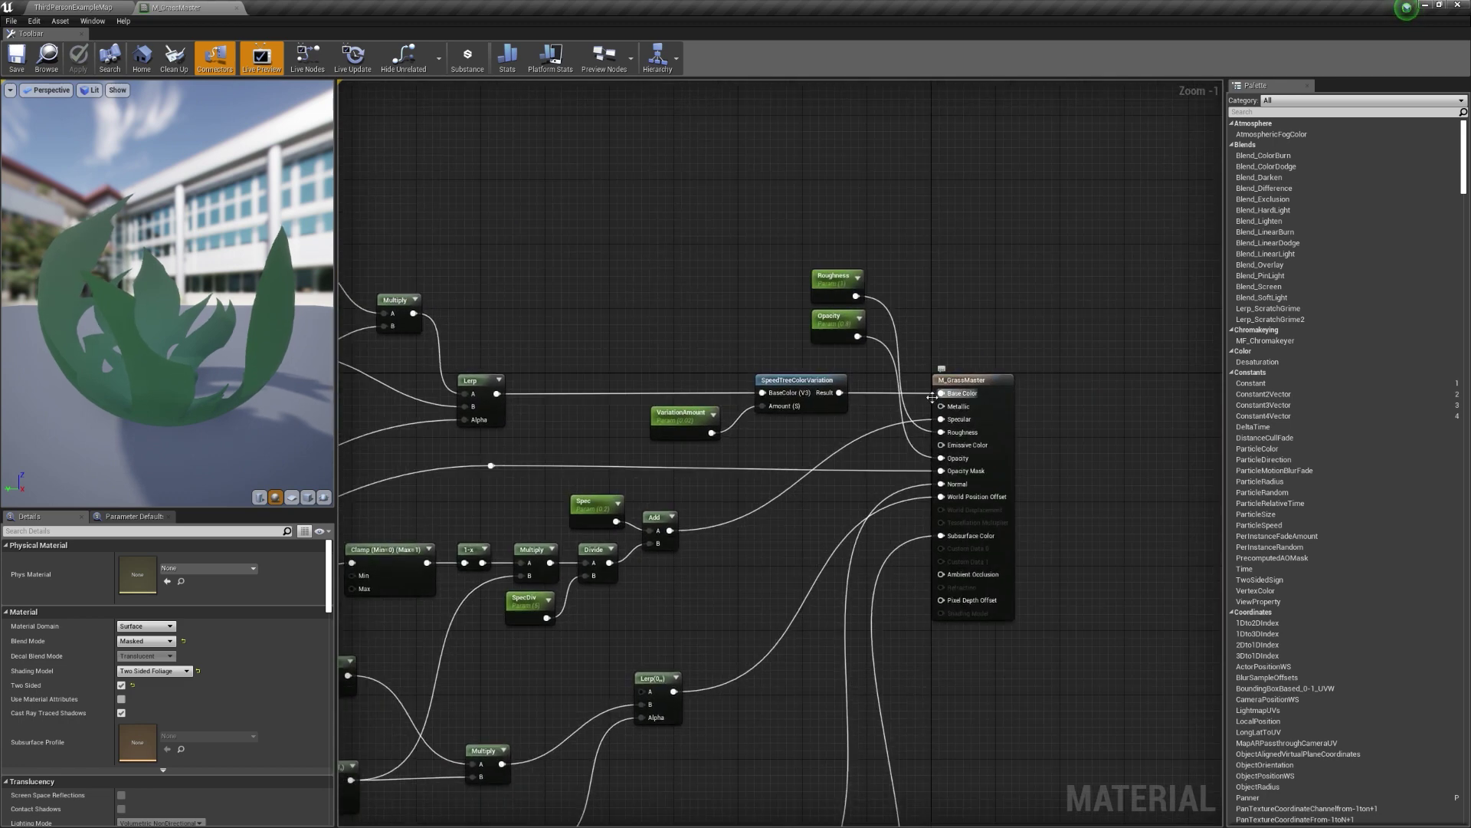
{"action": "right_click_drag", "start_coordinate": [601, 368], "coordinate": [874, 401]}
{"action": "right_click_drag", "start_coordinate": [751, 367], "coordinate": [895, 389]}
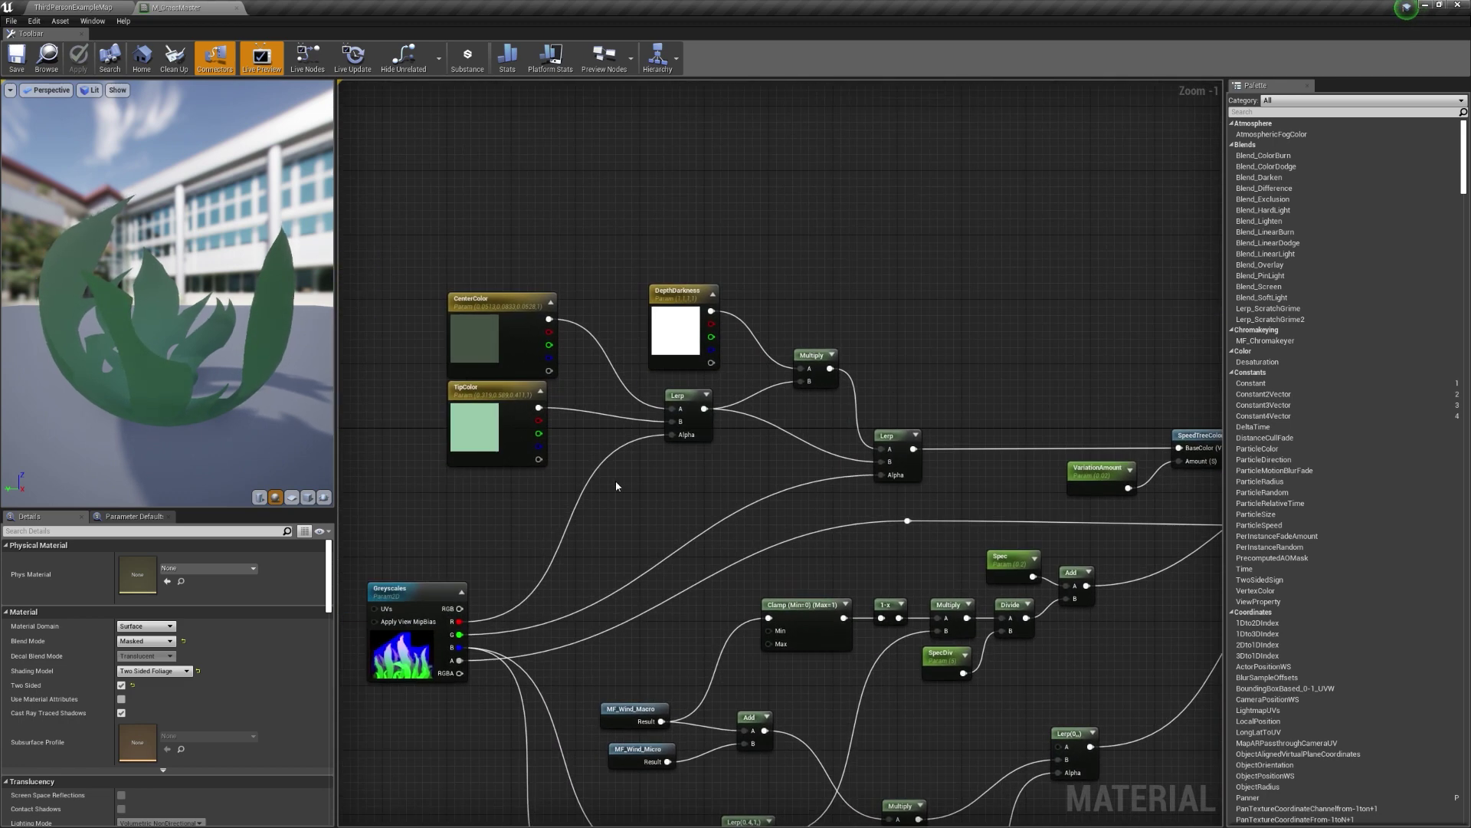
{"action": "left_click", "coordinate": [687, 393]}
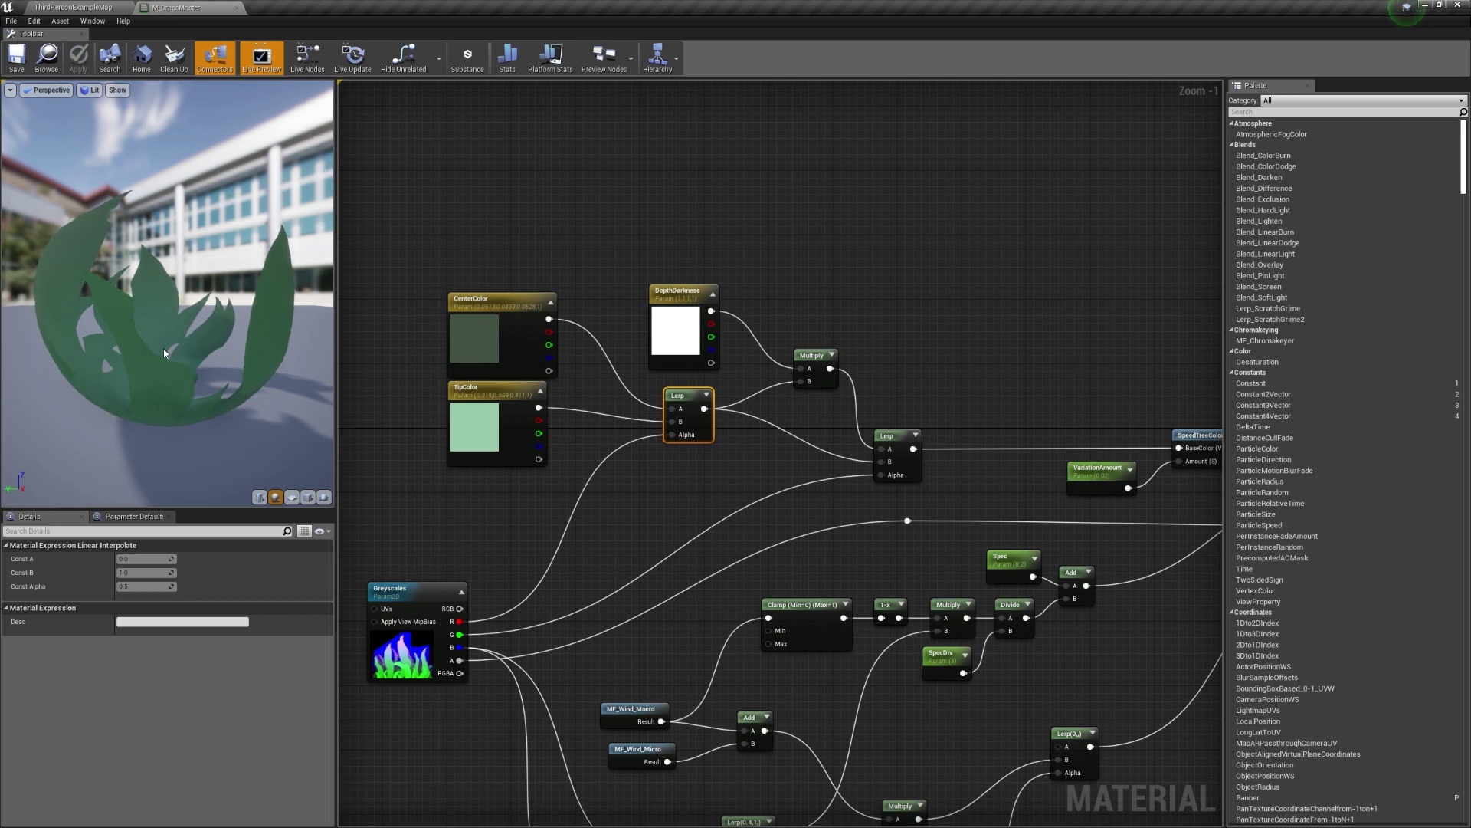
{"action": "right_click_drag", "start_coordinate": [802, 424], "coordinate": [776, 417]}
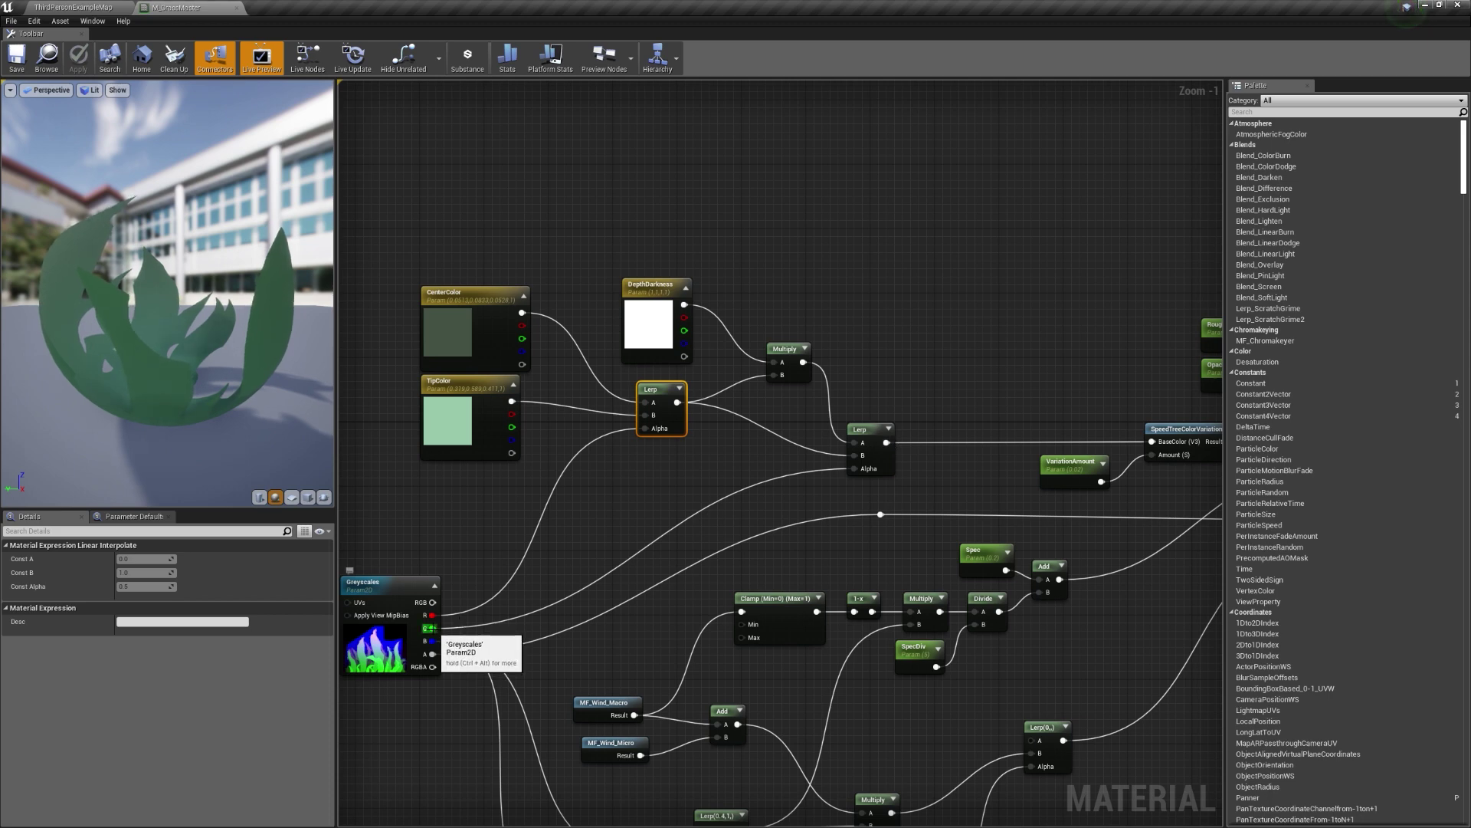
- Trace the MF_Wind_Macro and MF_Wind_Micro nodes through to World Position Offset, and inspect the material preview
{"action": "right_click_drag", "start_coordinate": [564, 649], "coordinate": [574, 428]}
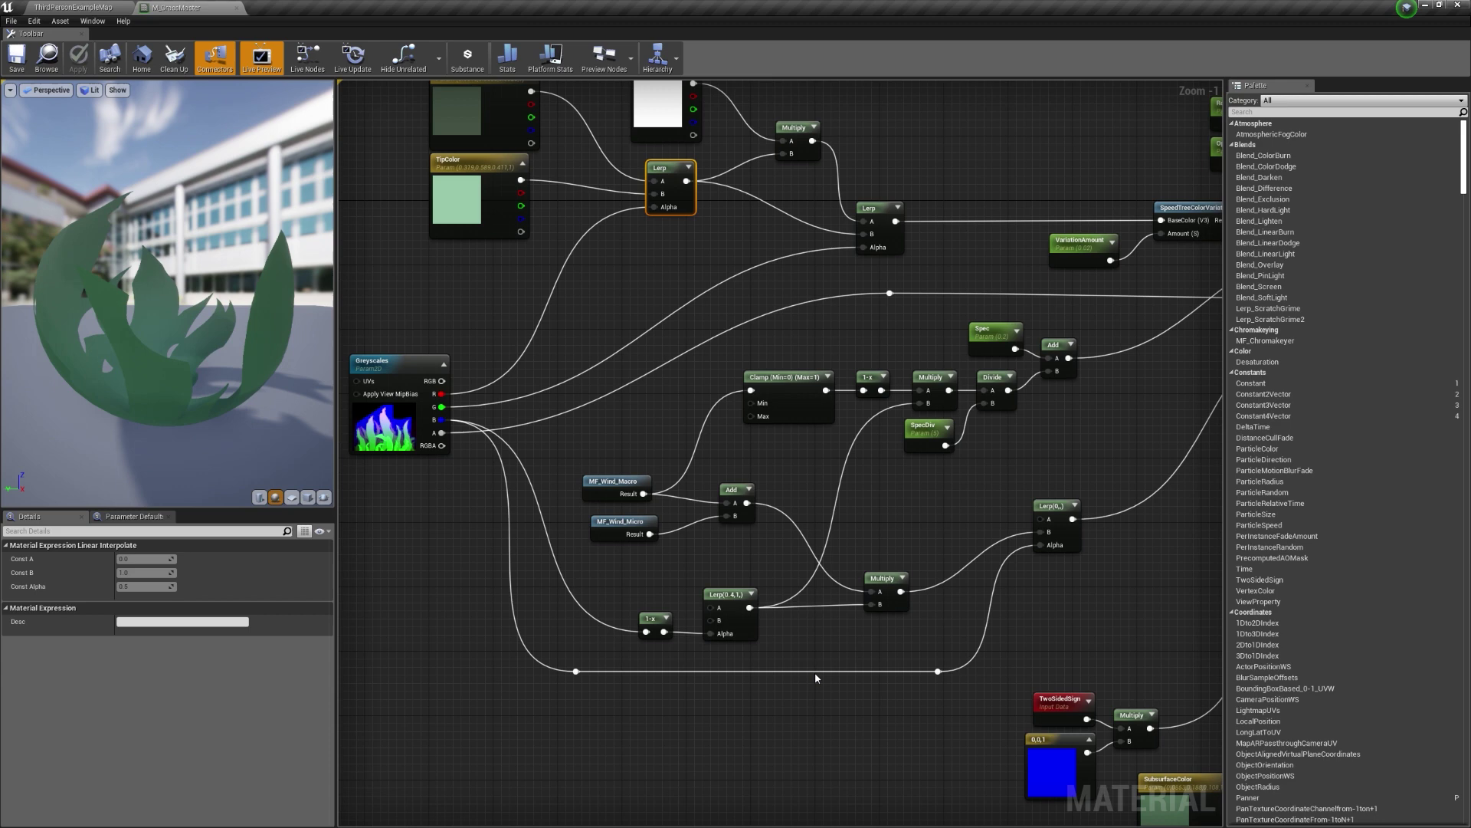
{"action": "right_click_drag", "start_coordinate": [1058, 618], "coordinate": [1033, 614]}
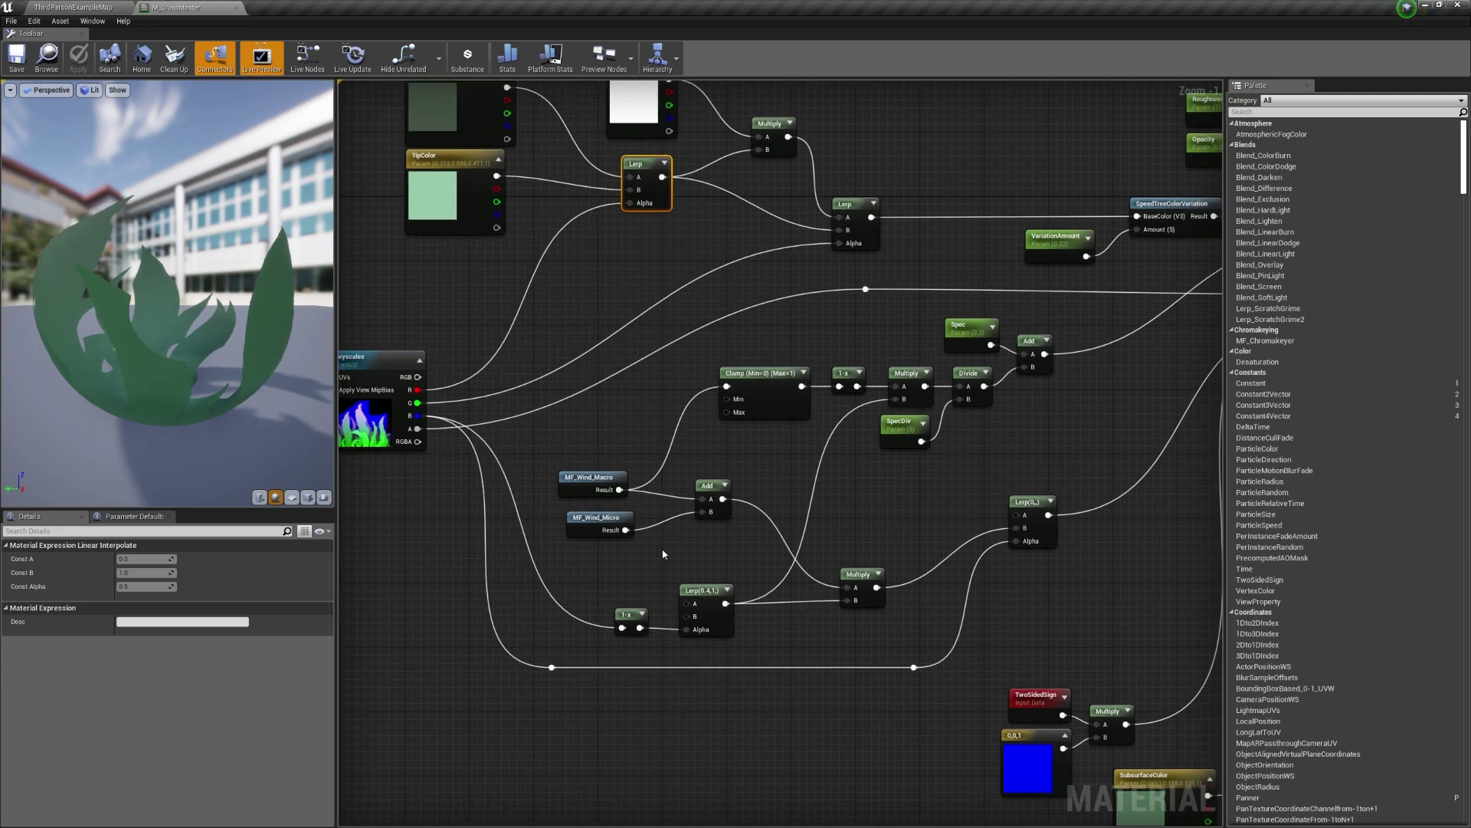
{"action": "left_click_drag", "start_coordinate": [648, 546], "coordinate": [556, 459]}
{"action": "left_click", "coordinate": [548, 586]}
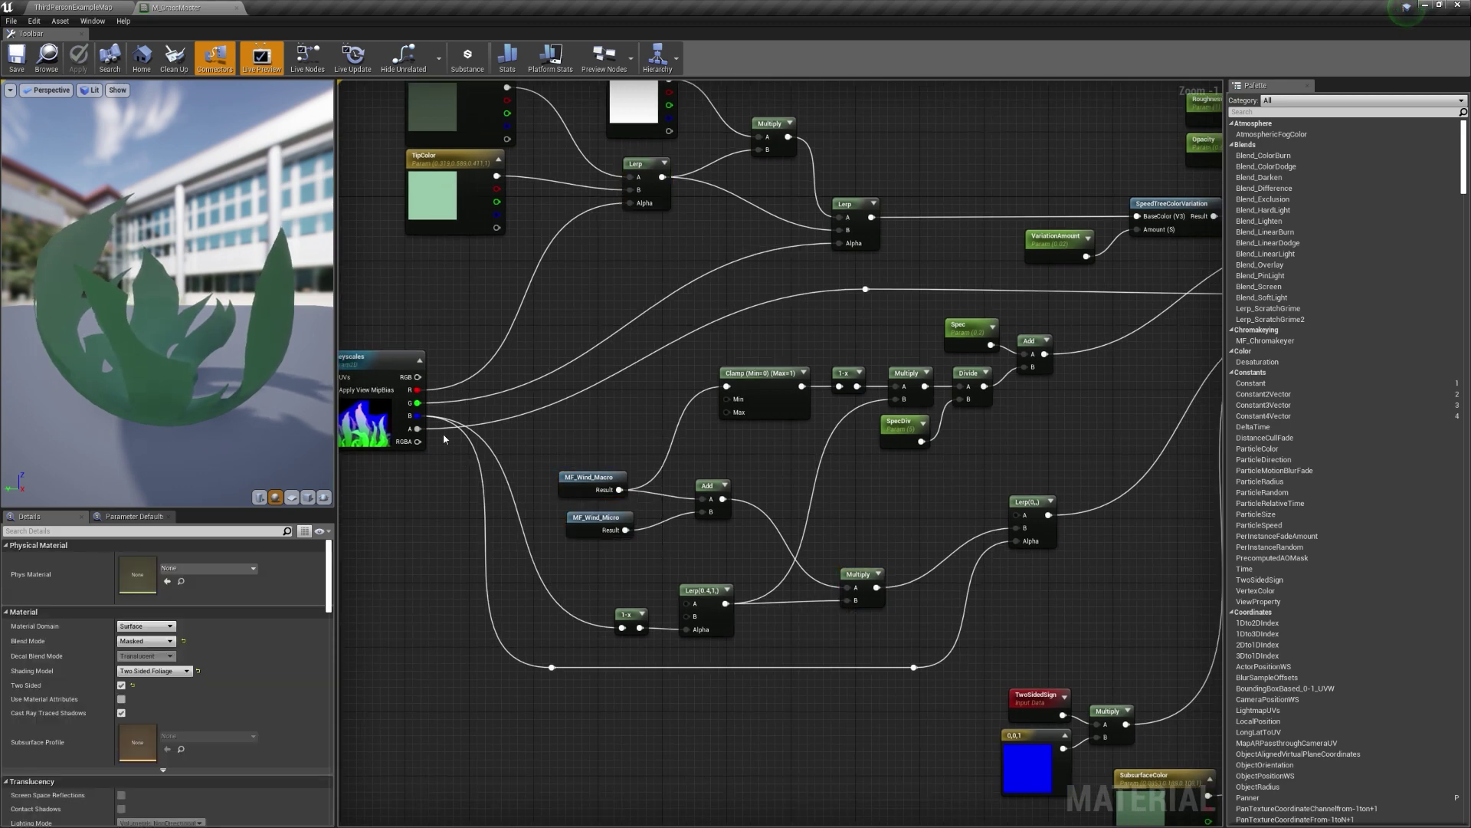
{"action": "key", "text": "Home"}
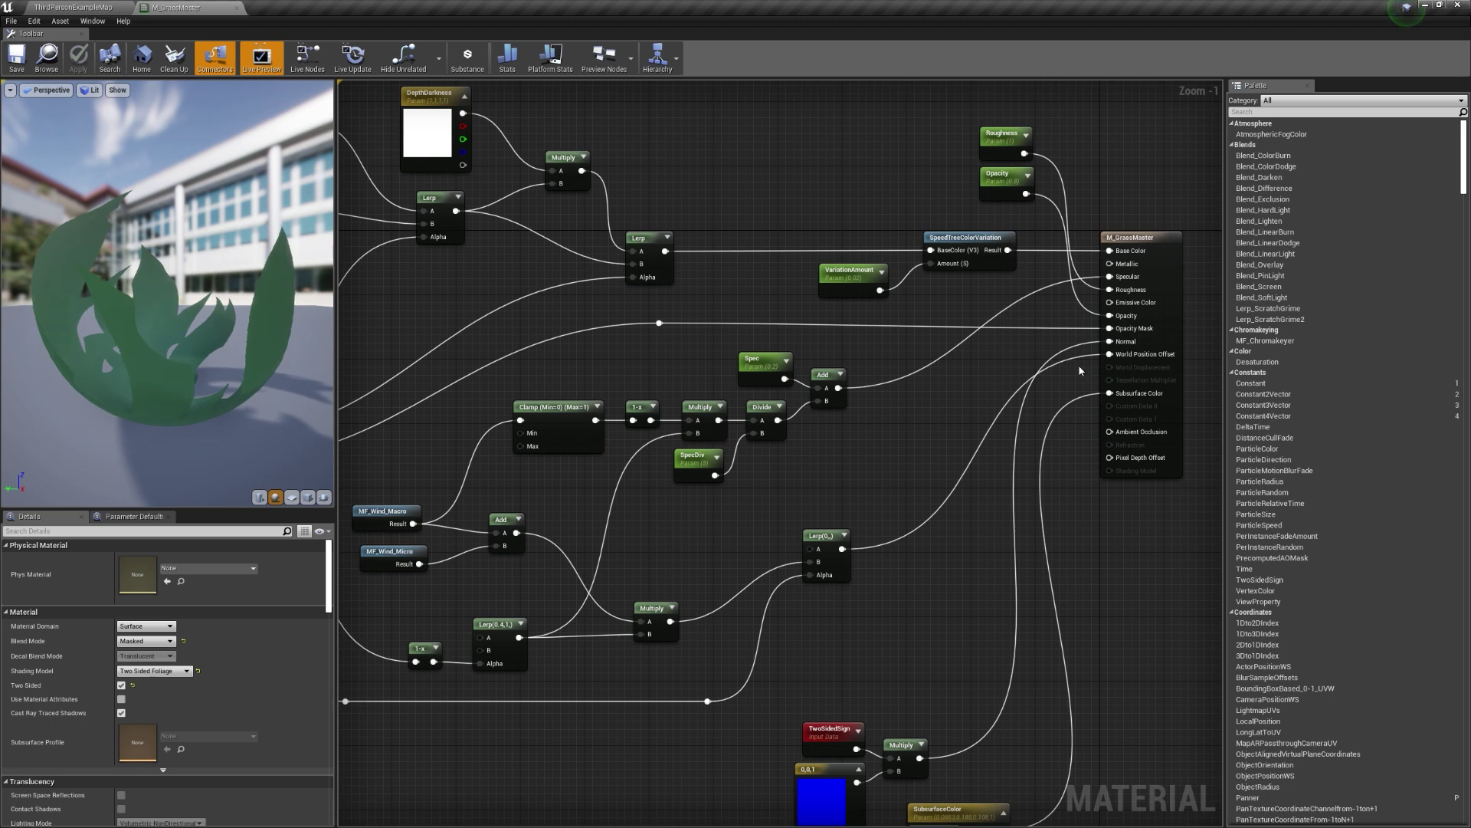
{"action": "right_click_drag", "start_coordinate": [677, 529], "coordinate": [911, 504]}
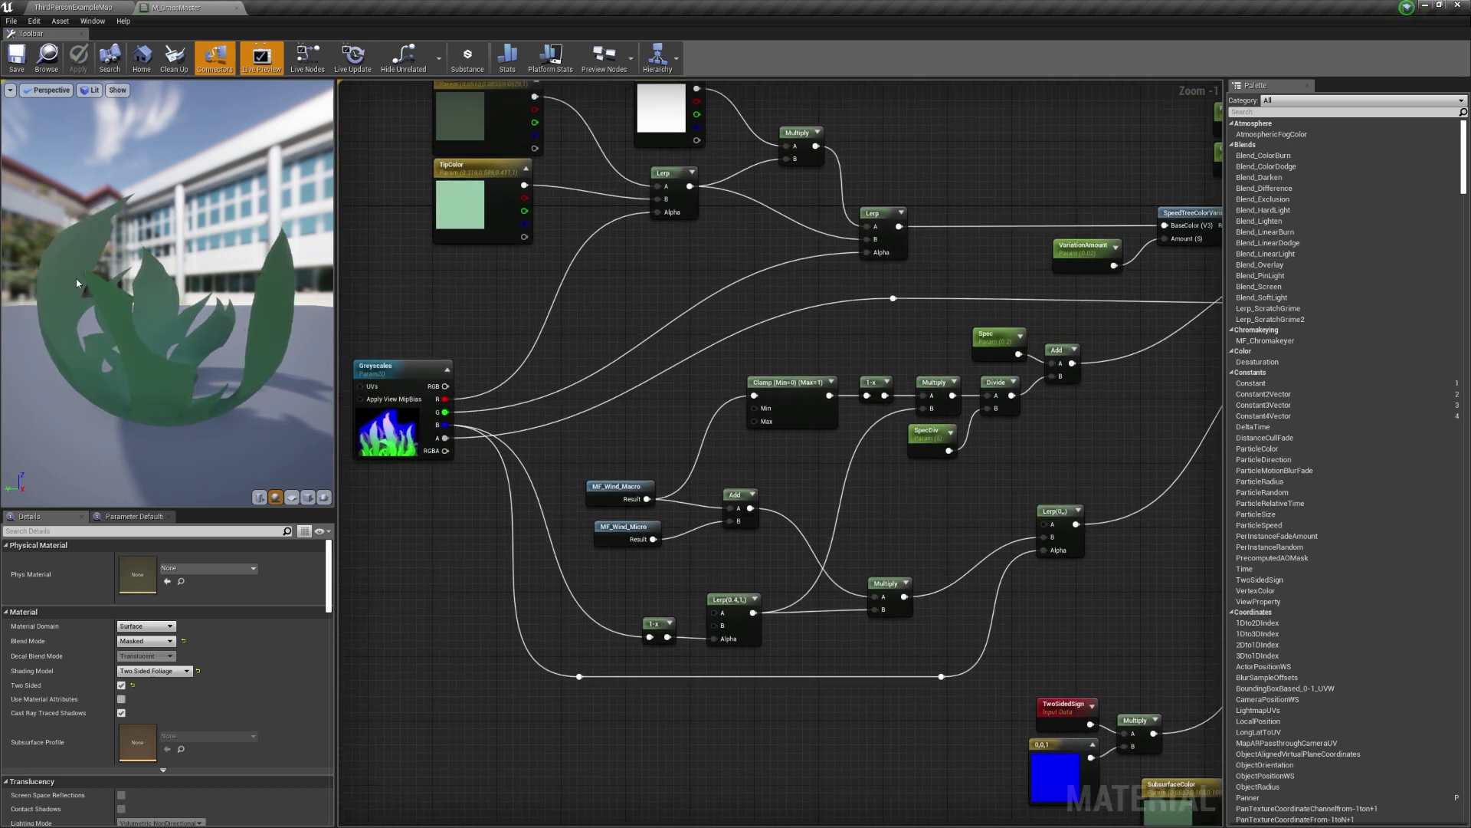
{"action": "left_click_drag", "start_coordinate": [101, 353], "coordinate": [189, 506]}
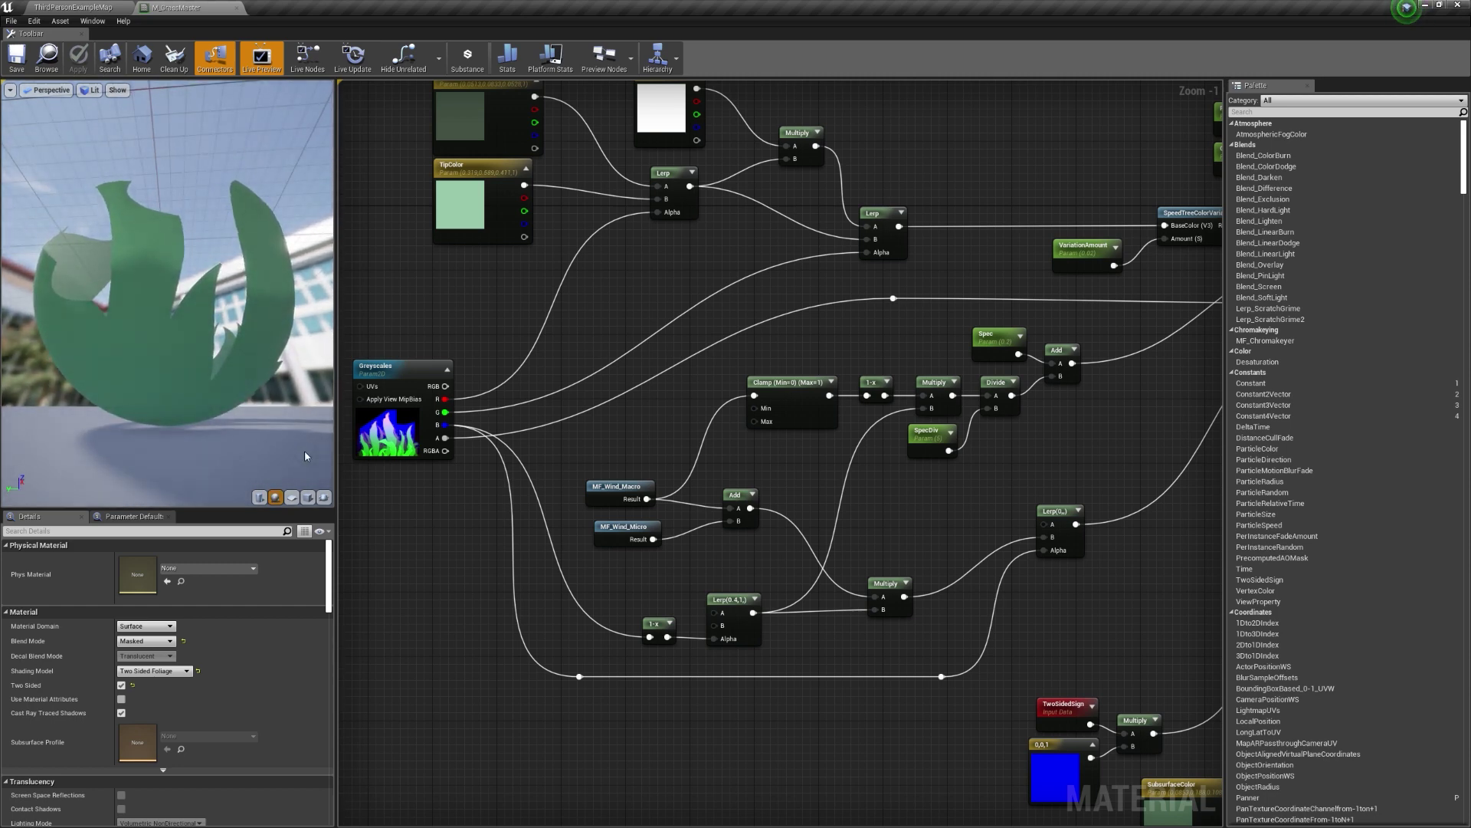
{"action": "right_click_drag", "start_coordinate": [537, 541], "coordinate": [522, 610]}
{"action": "right_click_drag", "start_coordinate": [956, 382], "coordinate": [731, 390]}
{"action": "right_click_drag", "start_coordinate": [854, 695], "coordinate": [860, 531]}
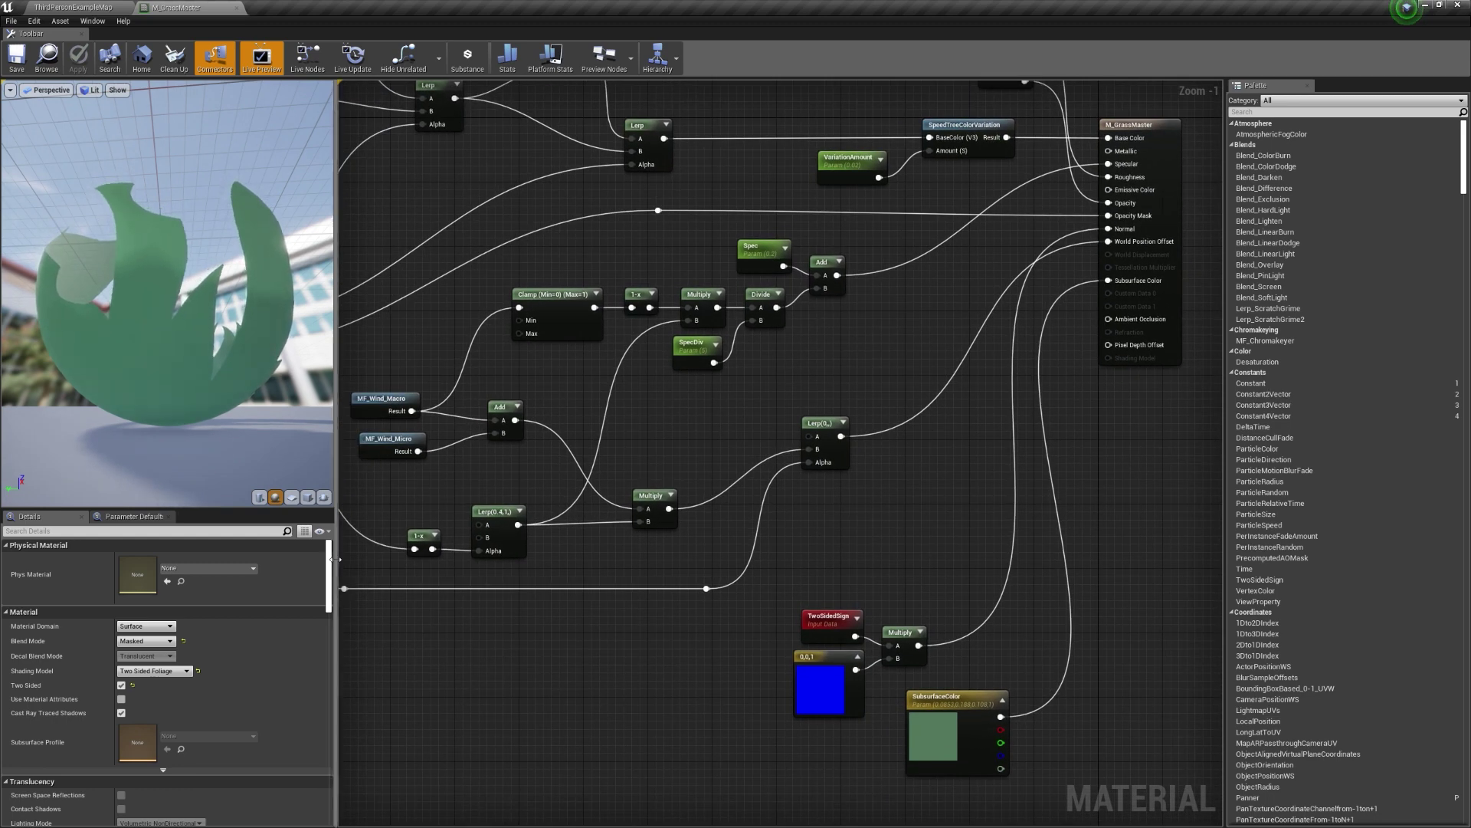
- Enlarge the material's details area and choose Masked as the blend mode
{"action": "left_click_drag", "start_coordinate": [336, 565], "coordinate": [361, 561]}
{"action": "left_click_drag", "start_coordinate": [285, 508], "coordinate": [285, 453]}
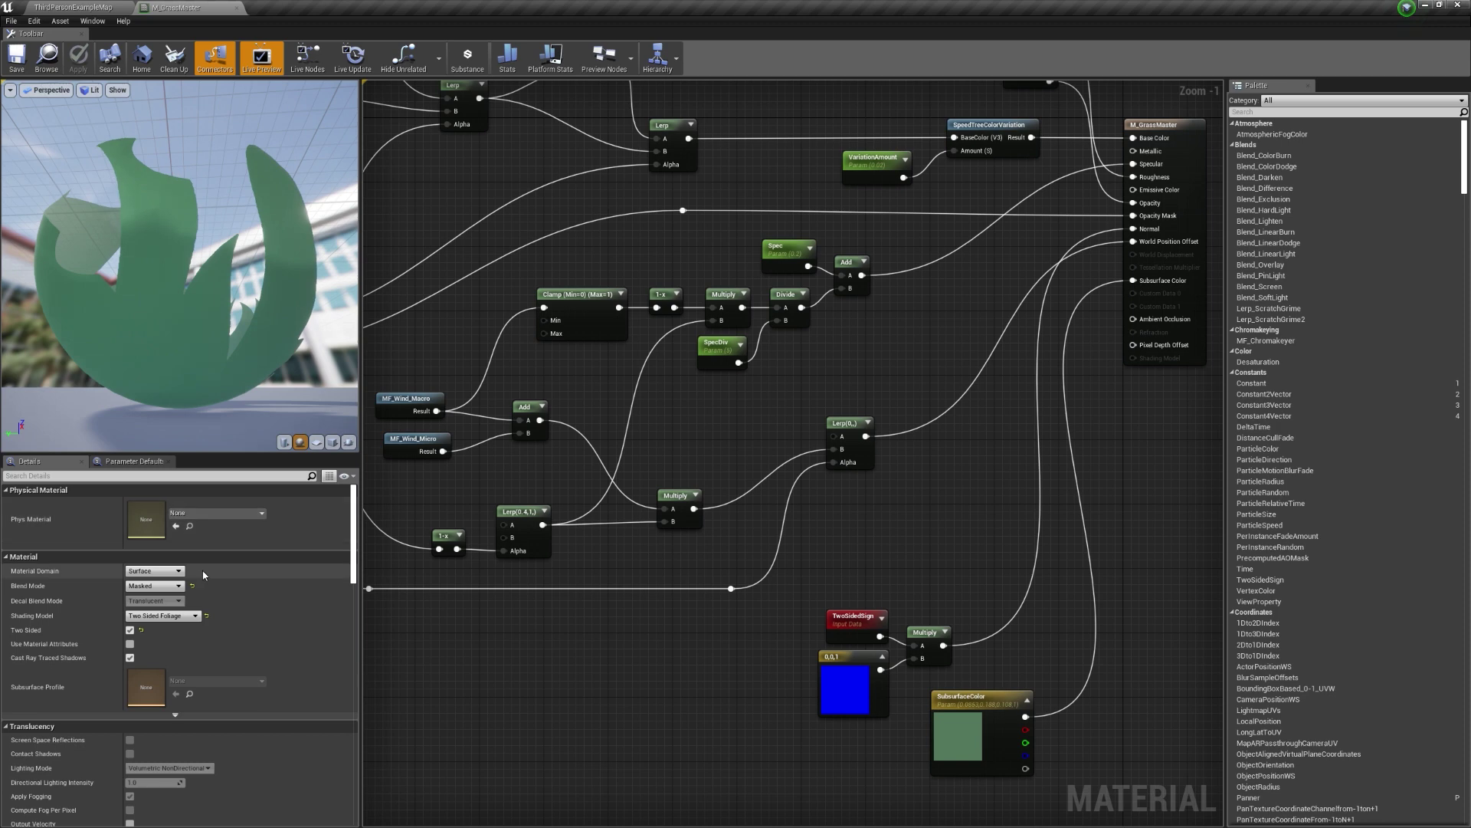
{"action": "left_click", "coordinate": [155, 586]}
{"action": "left_click", "coordinate": [156, 603]}
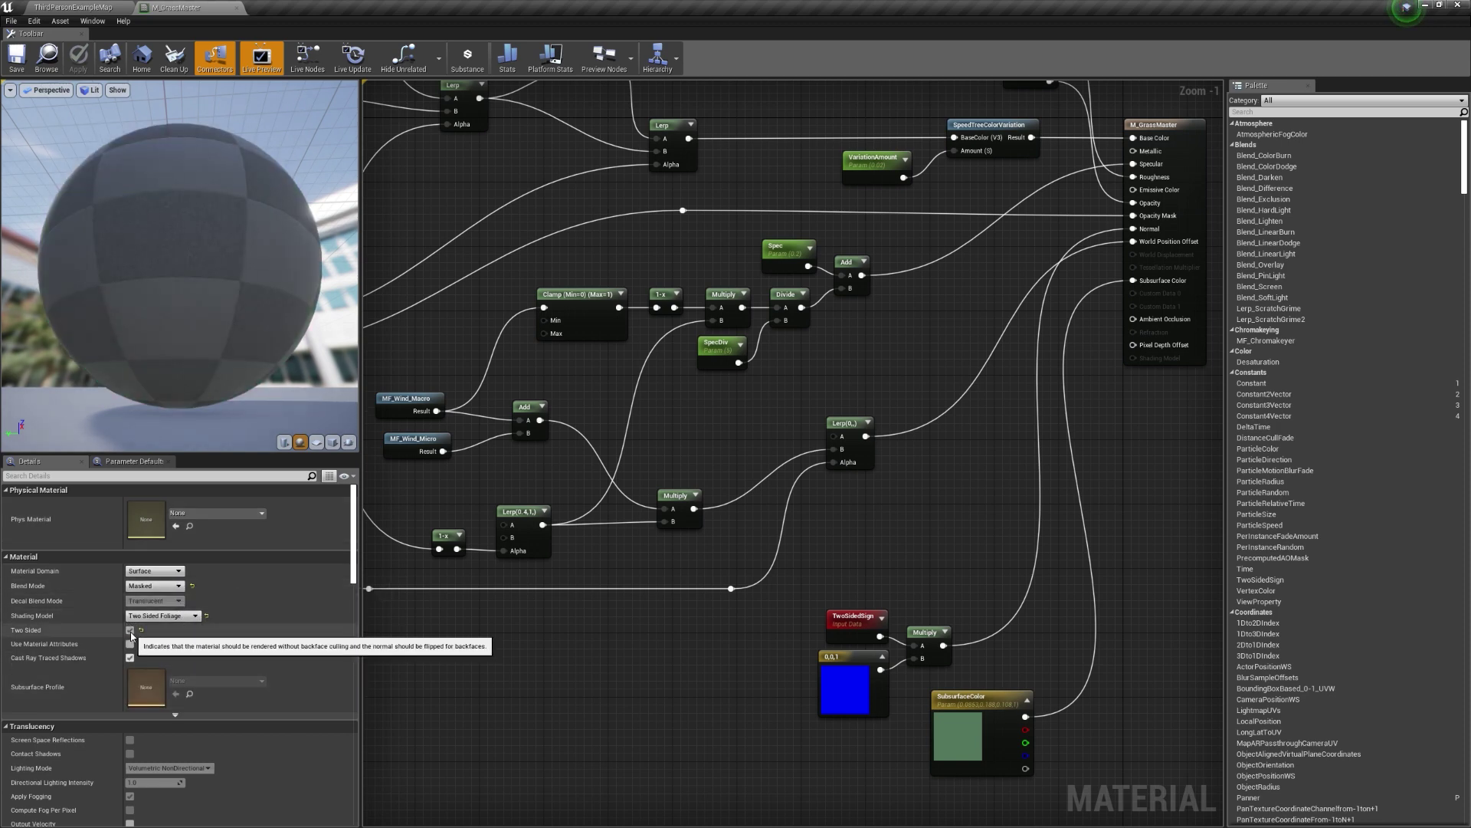
- Move the TwoSidedSign, 0,0,1 and Multiply nodes up together, then move the SubsurfaceColor parameter up just below them
{"action": "right_click_drag", "start_coordinate": [921, 568], "coordinate": [686, 550]}
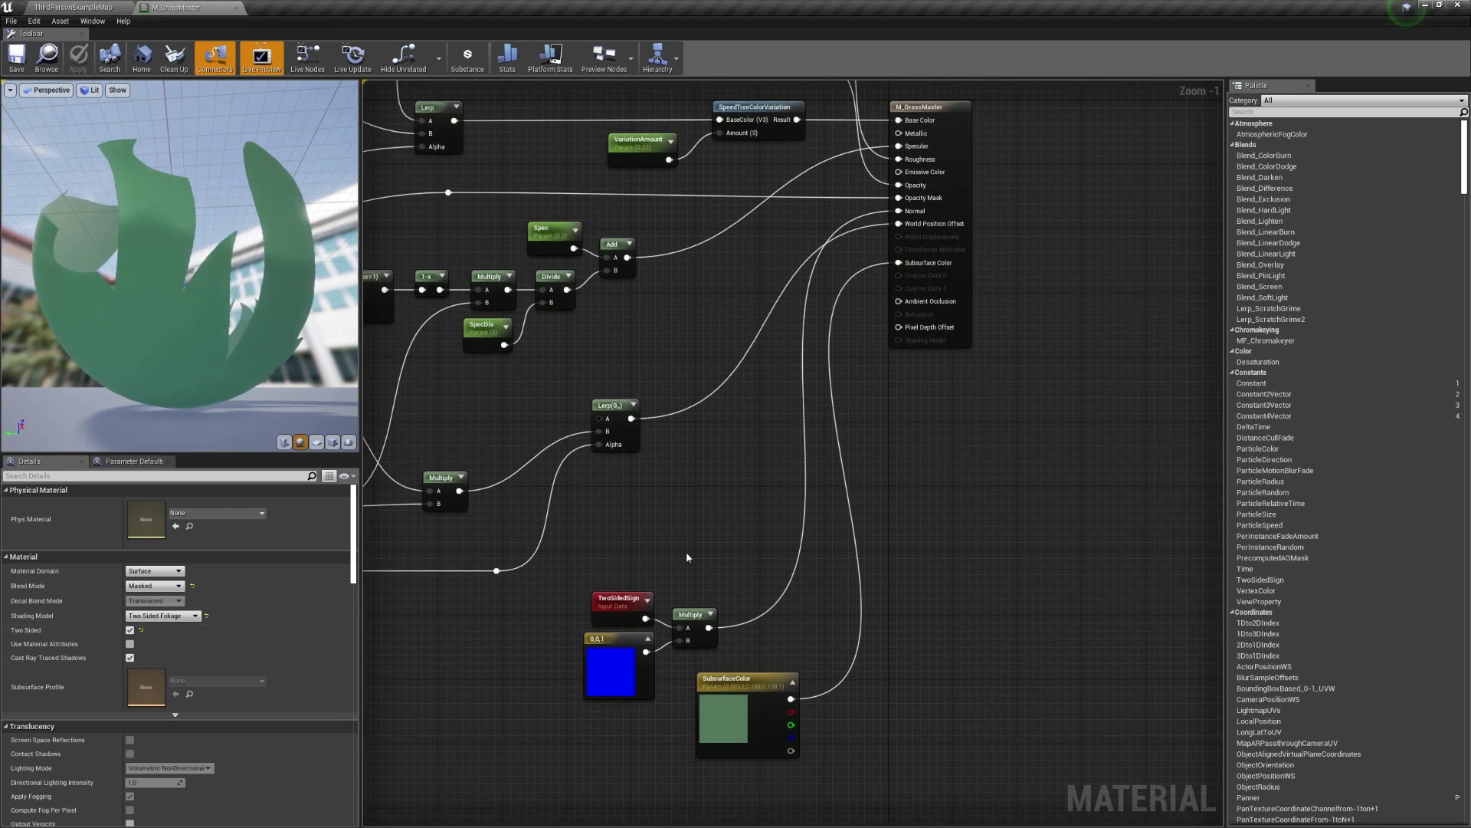
{"action": "left_click_drag", "start_coordinate": [576, 542], "coordinate": [739, 661]}
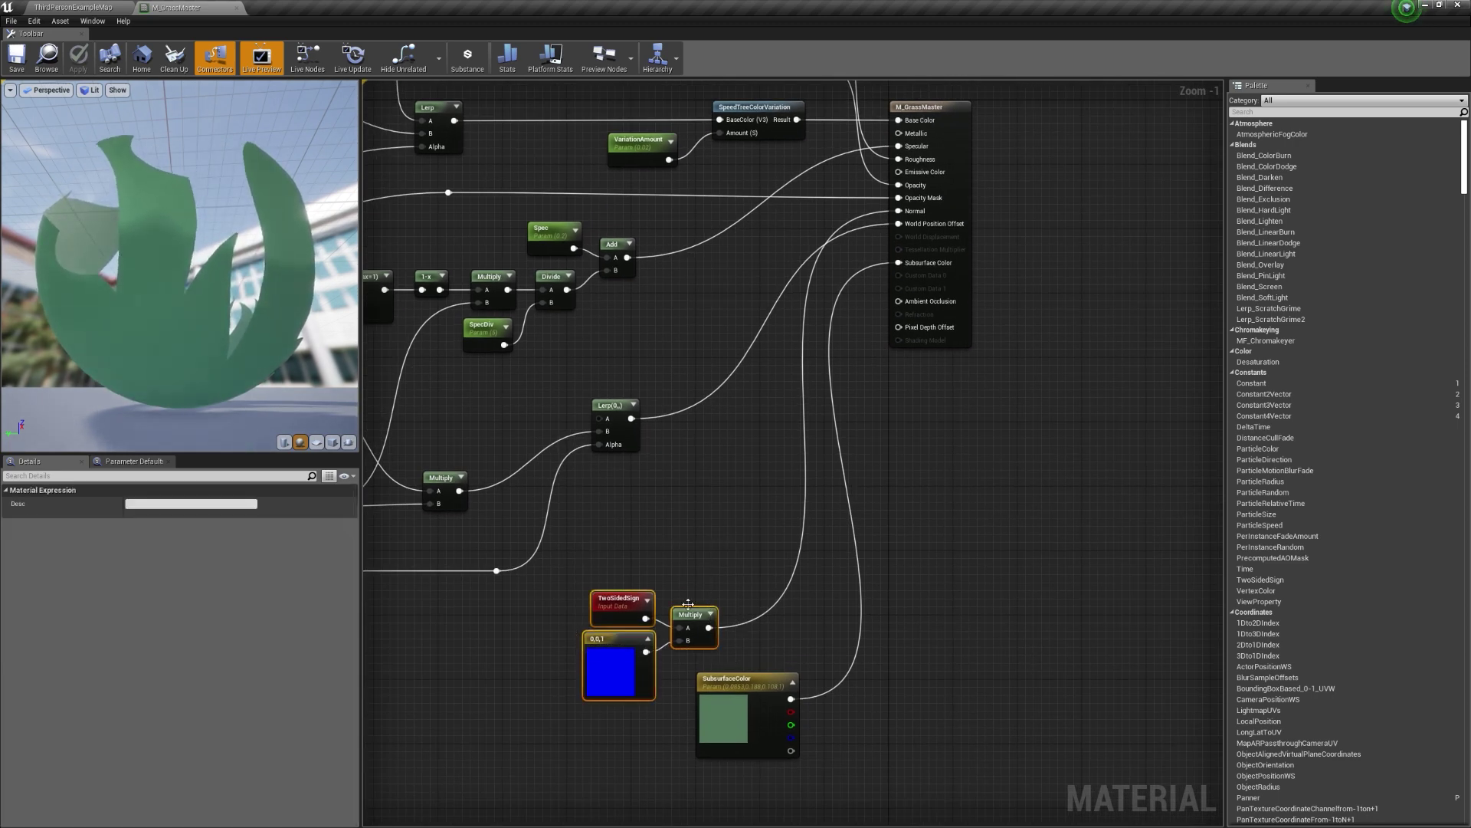
{"action": "right_click_drag", "start_coordinate": [739, 456], "coordinate": [723, 506]}
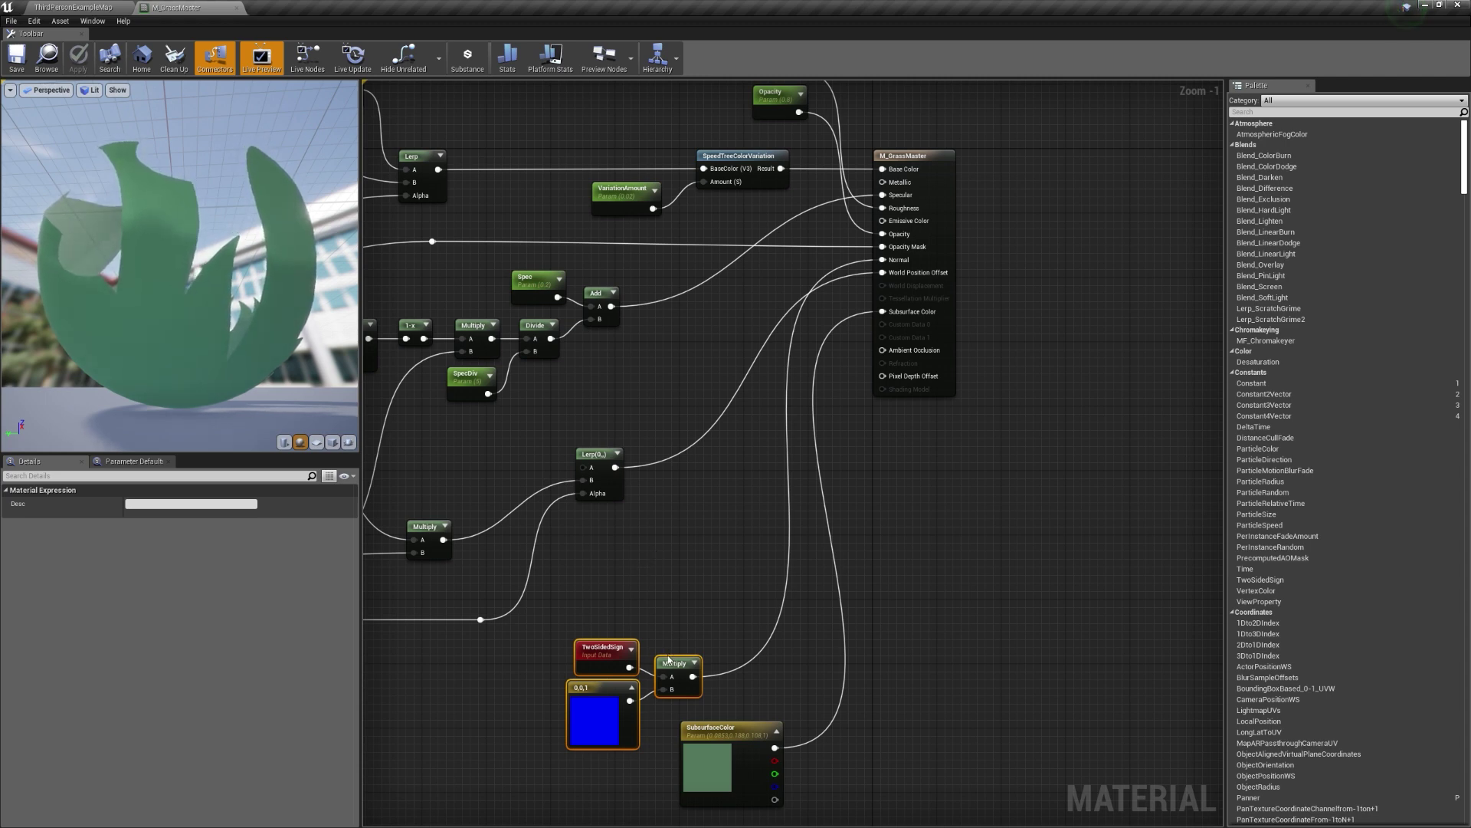
{"action": "left_click_drag", "start_coordinate": [674, 664], "coordinate": [682, 583]}
{"action": "left_click", "coordinate": [420, 646]}
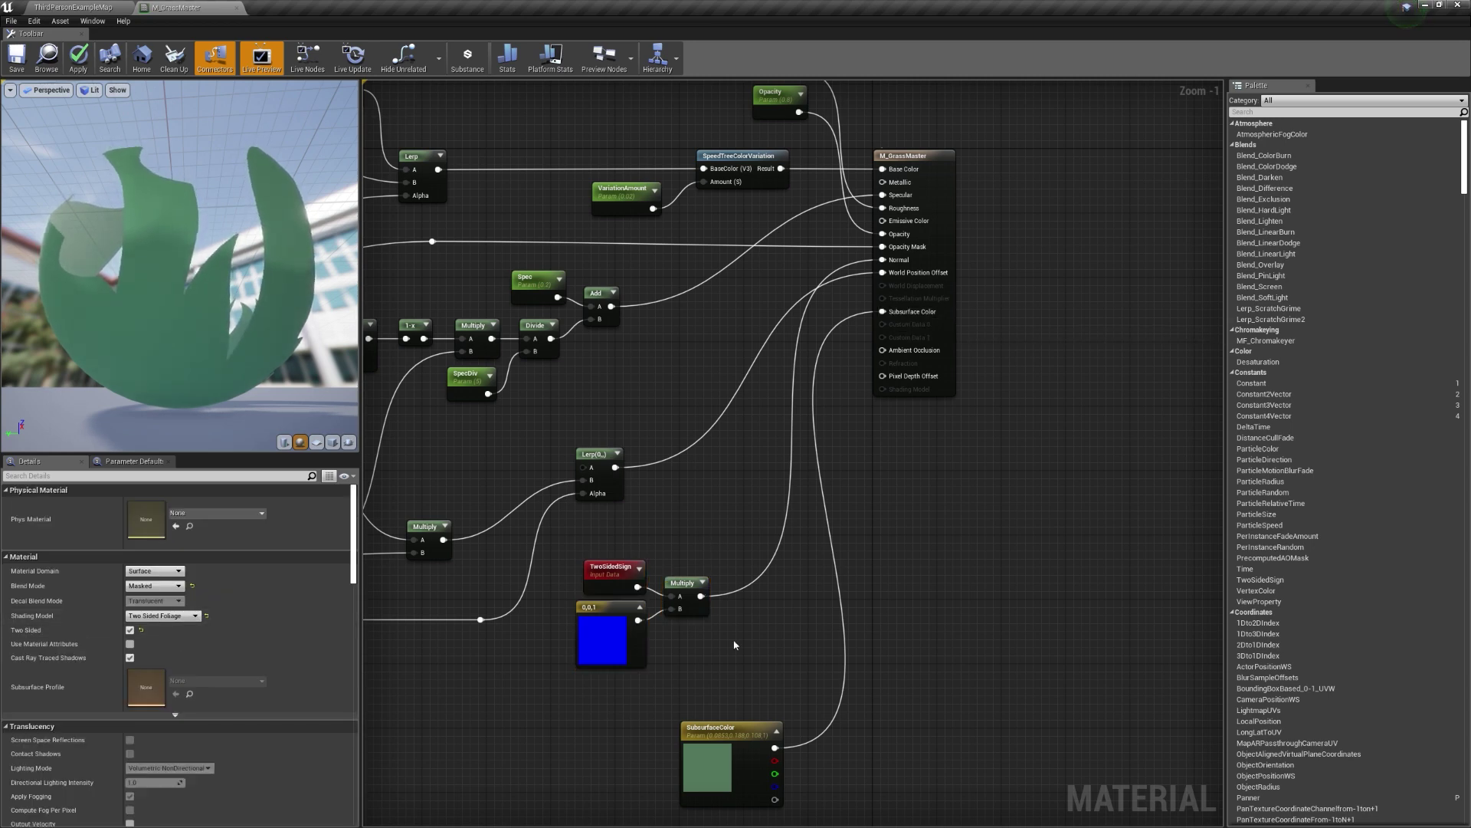
{"action": "left_click_drag", "start_coordinate": [733, 727], "coordinate": [740, 637]}
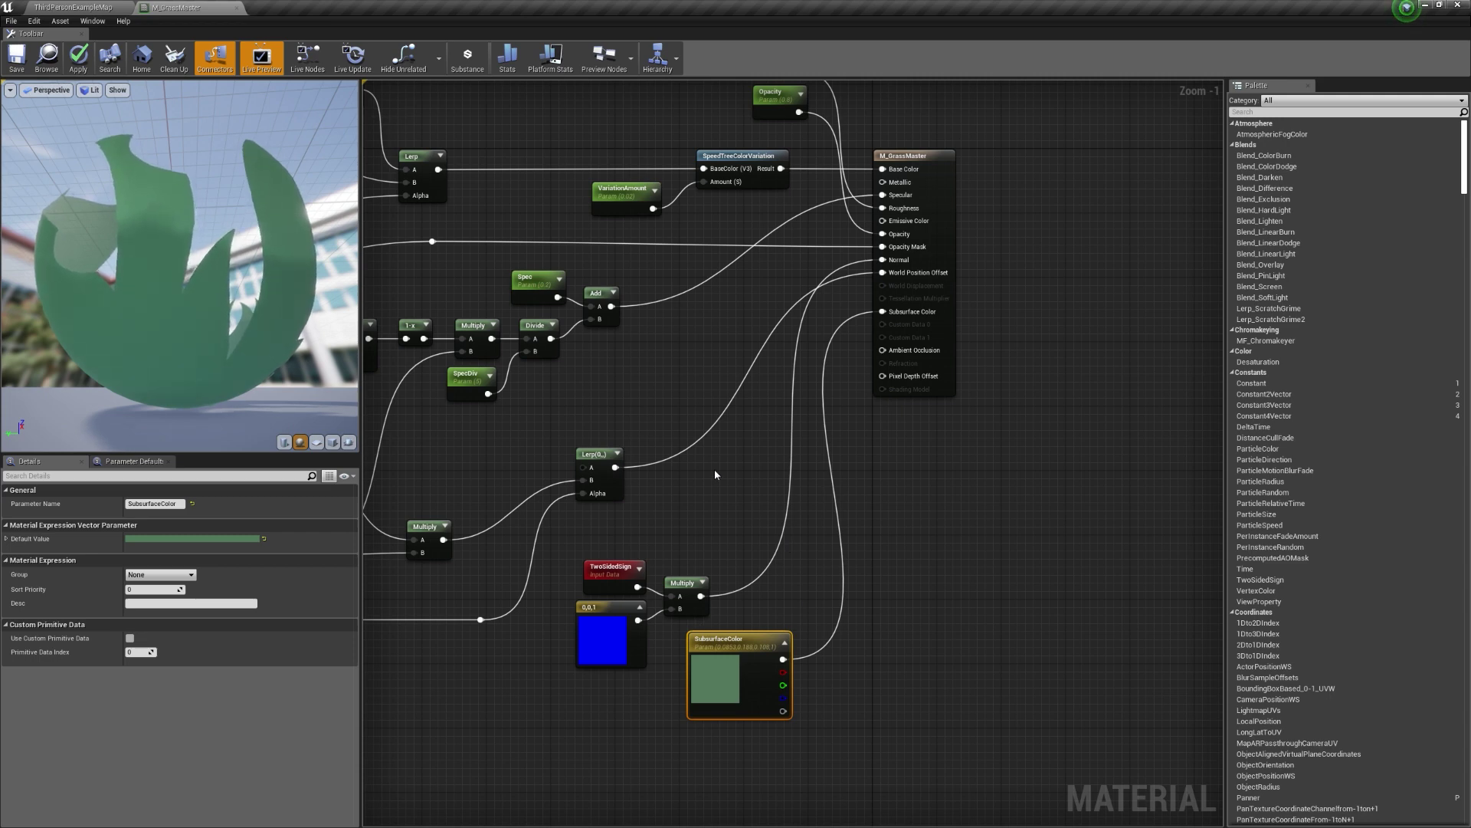
{"action": "right_click_drag", "start_coordinate": [714, 483], "coordinate": [877, 511]}
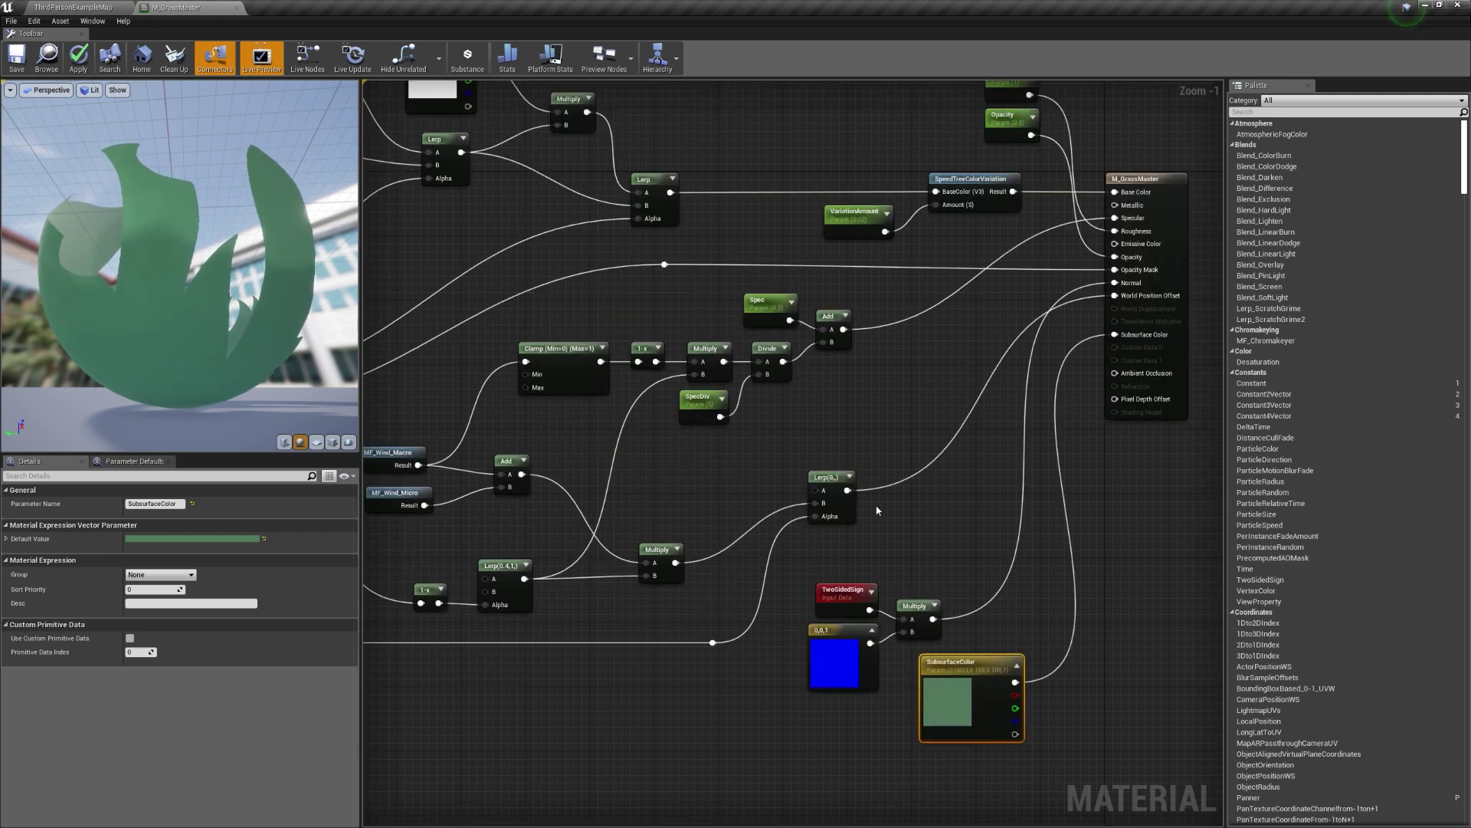
{"action": "right_click_drag", "start_coordinate": [1082, 558], "coordinate": [898, 527]}
{"action": "right_click_drag", "start_coordinate": [973, 487], "coordinate": [959, 591]}
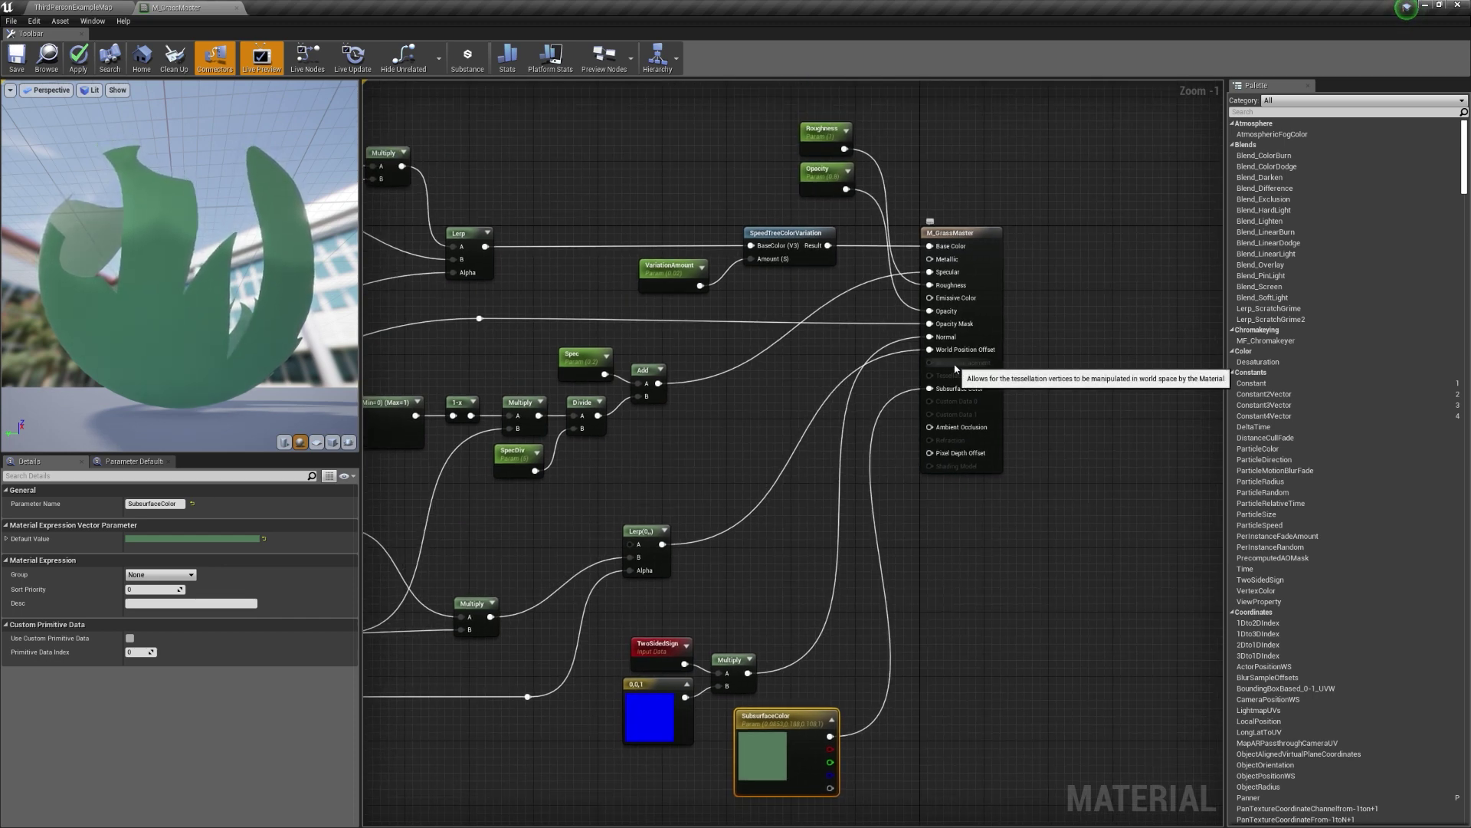
{"action": "right_click_drag", "start_coordinate": [955, 368], "coordinate": [962, 270]}
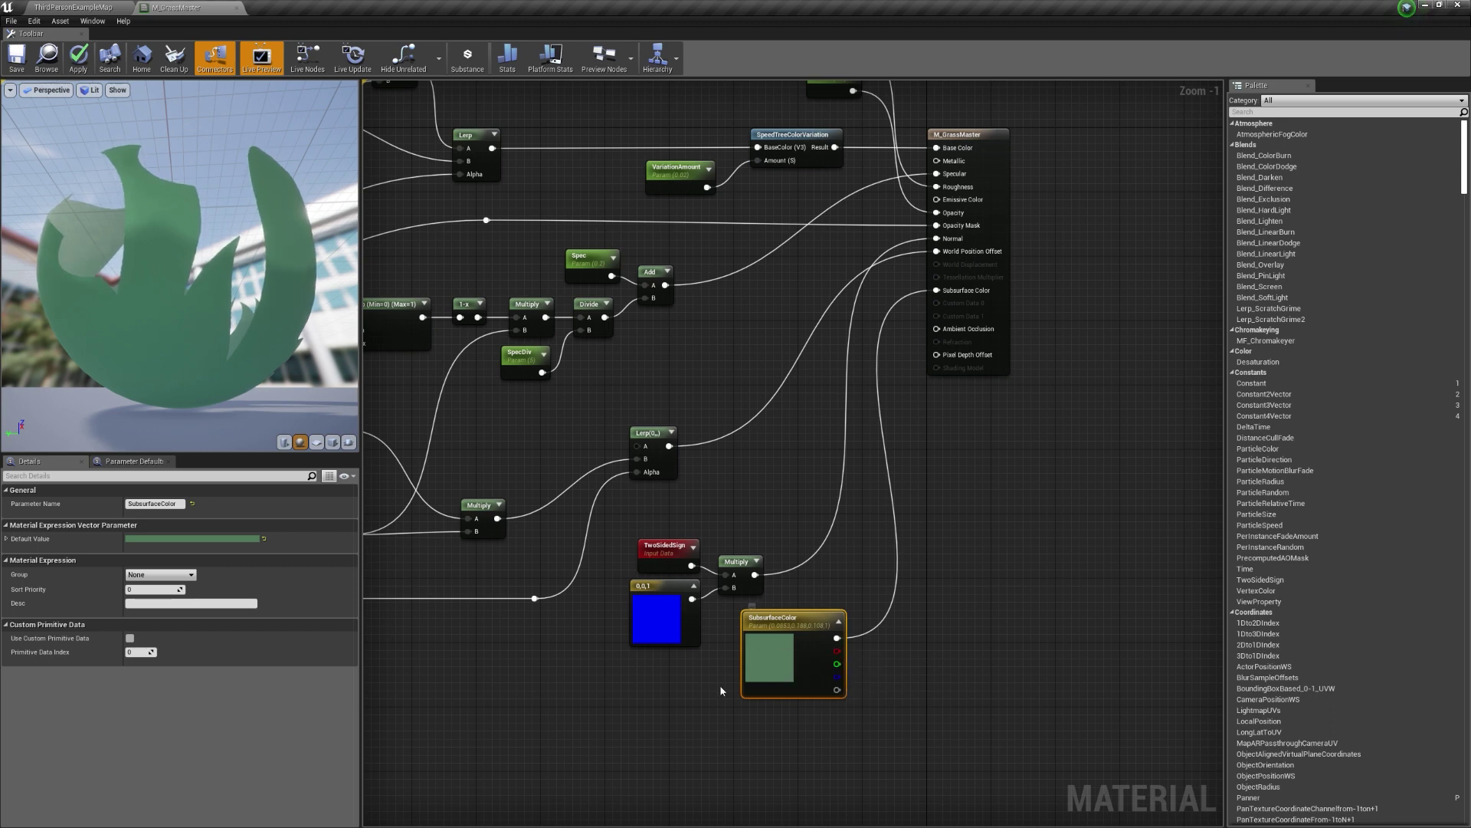
{"action": "scroll", "coordinate": [721, 689], "scroll_direction": "down", "scroll_amount": 2}
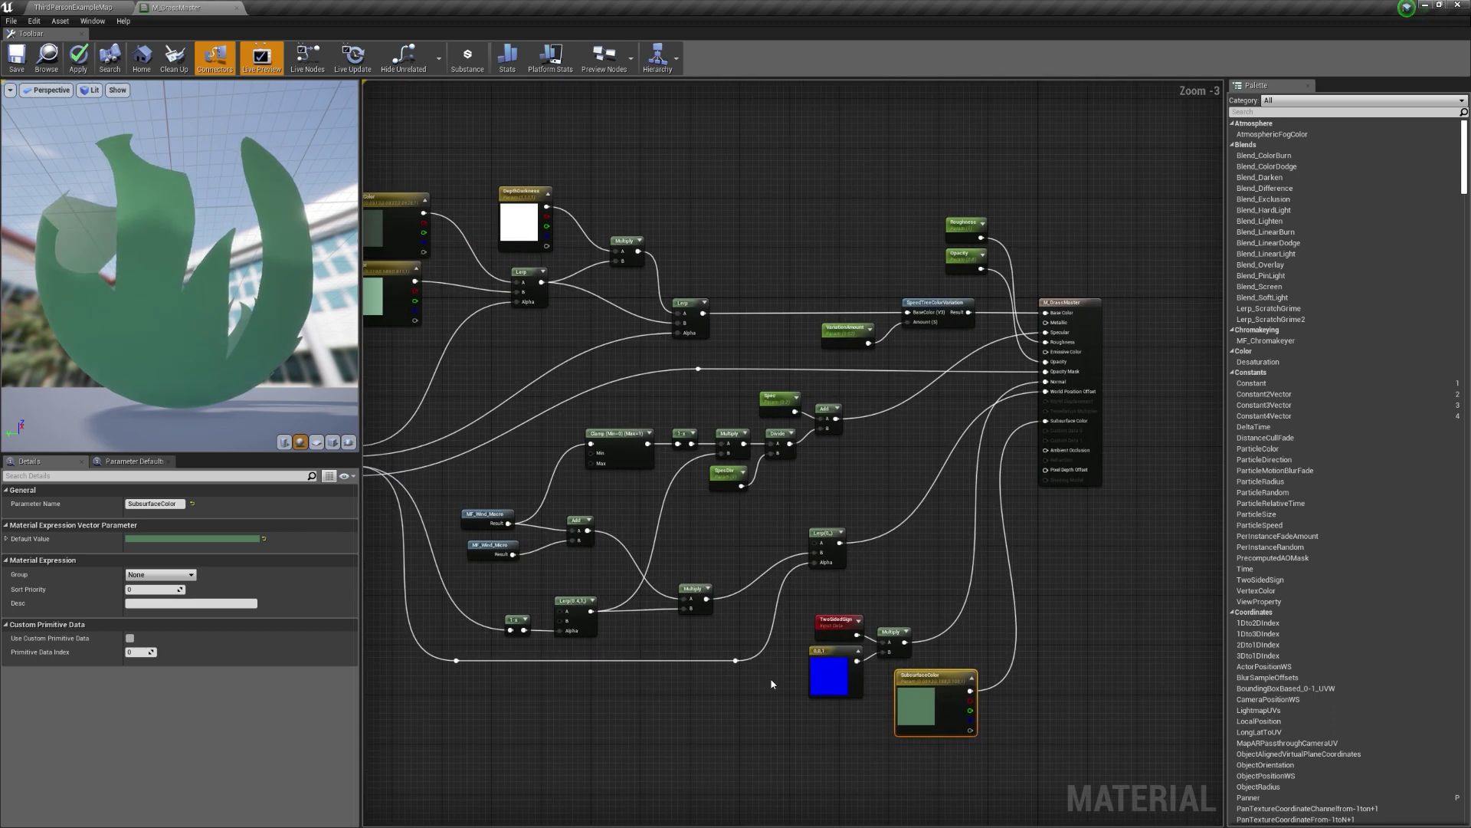
- Move the SpeedTreeColorVariation and VariationAmount nodes together further away from the M_GrassMaster output node
{"action": "right_click_drag", "start_coordinate": [907, 456], "coordinate": [844, 544]}
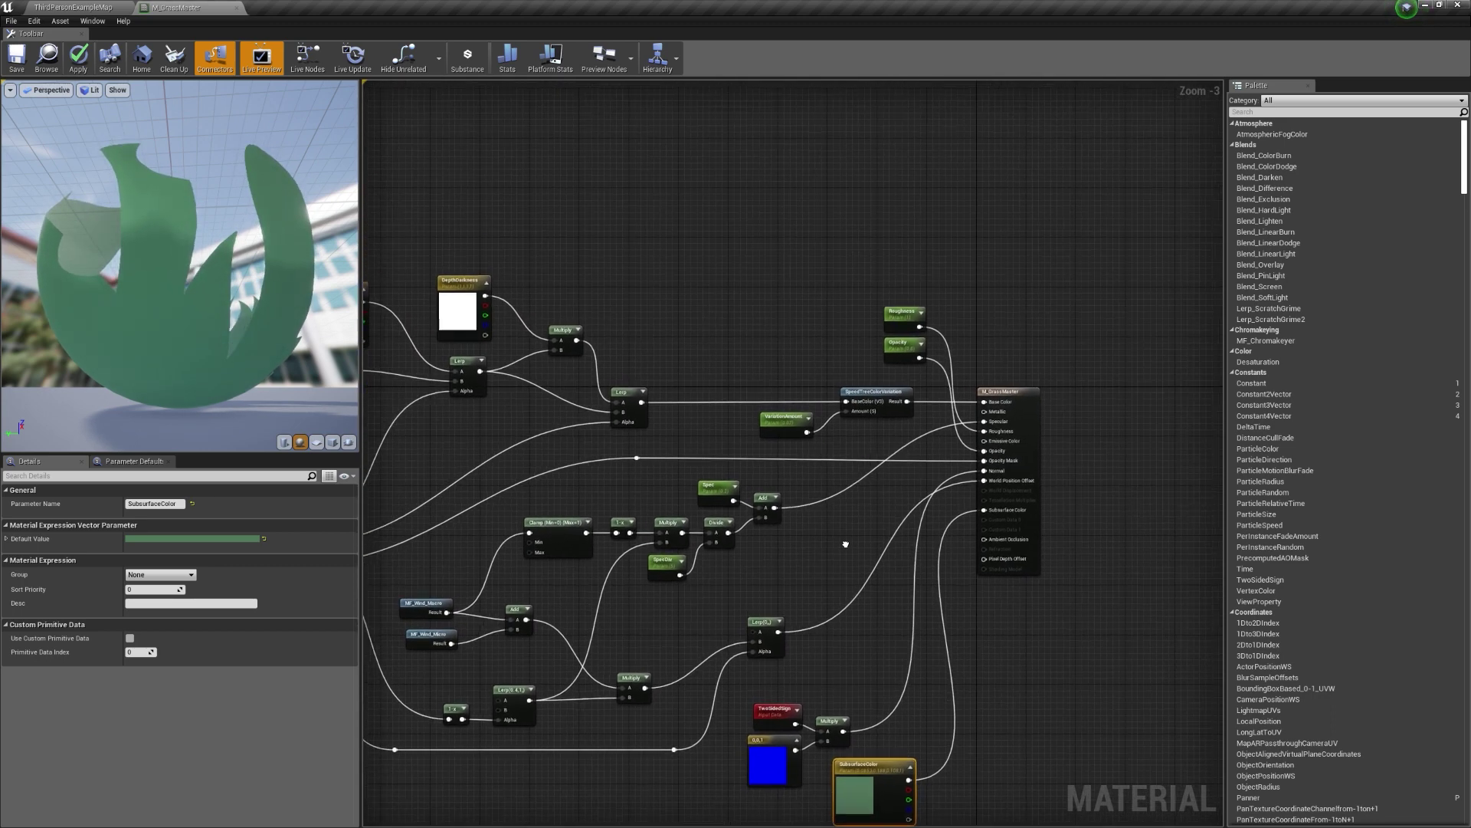
{"action": "scroll", "coordinate": [863, 459], "scroll_direction": "up", "scroll_amount": 3}
{"action": "right_click_drag", "start_coordinate": [864, 460], "coordinate": [801, 503]}
{"action": "left_click_drag", "start_coordinate": [655, 364], "coordinate": [827, 464]}
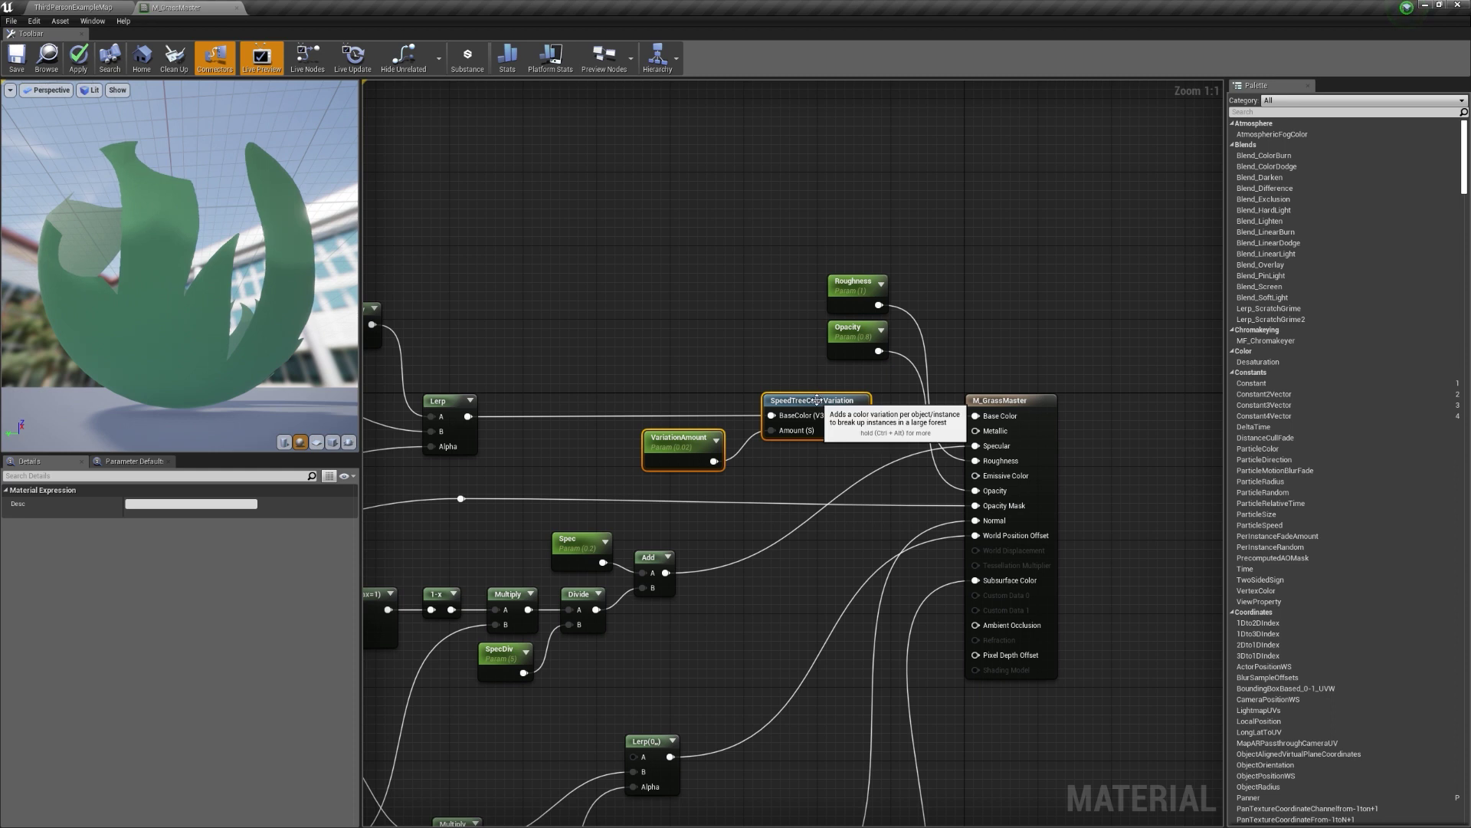
{"action": "left_click_drag", "start_coordinate": [815, 402], "coordinate": [750, 402]}
{"action": "left_click", "coordinate": [763, 456]}
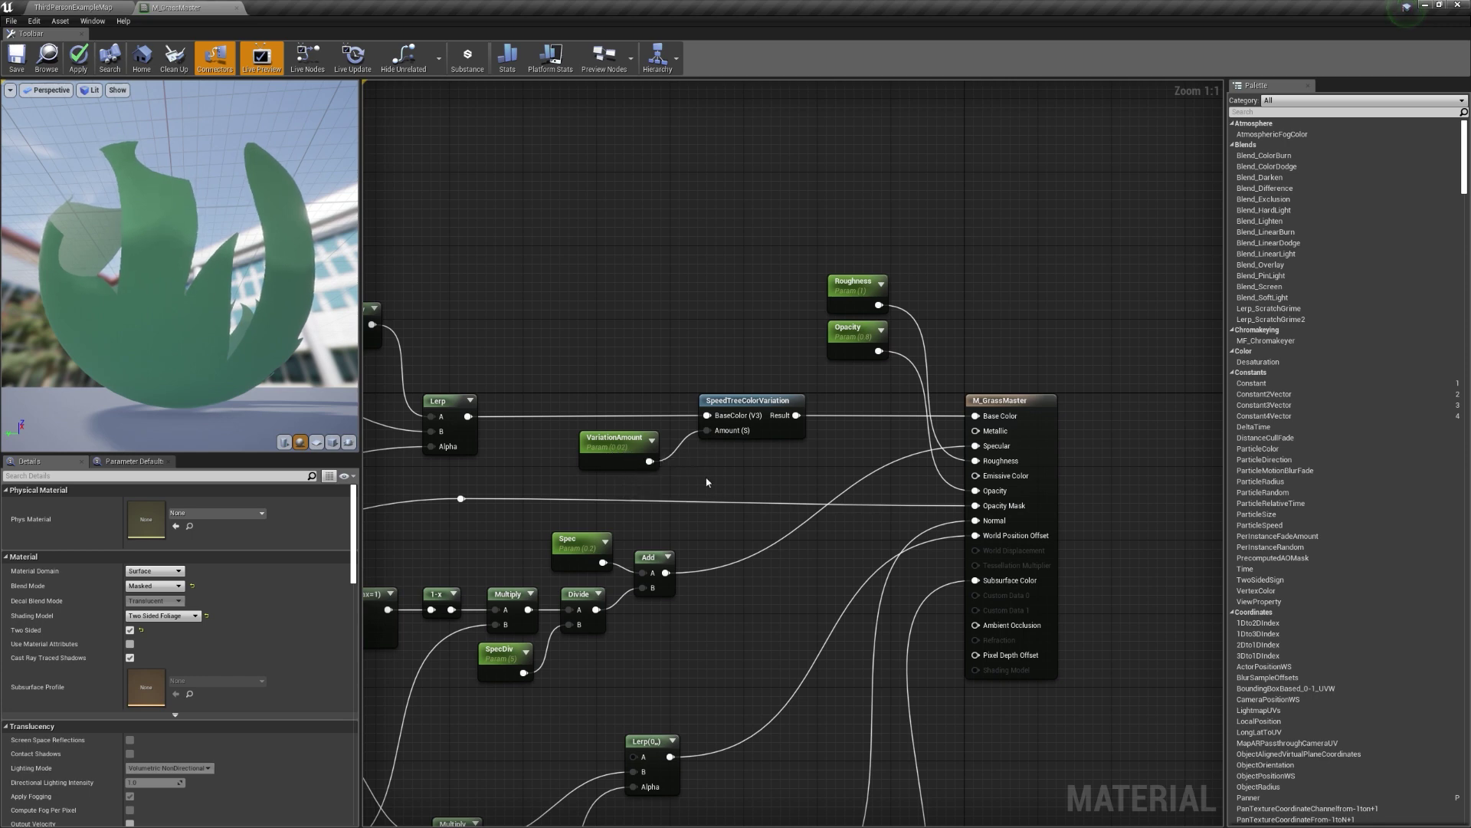
{"action": "mouse_move", "coordinate": [694, 485]}
{"action": "left_mouse_down"}
{"action": "mouse_move", "coordinate": [571, 421]}
{"action": "mouse_move", "coordinate": [551, 362]}
{"action": "mouse_move", "coordinate": [681, 489]}
{"action": "left_mouse_up"}
{"action": "left_click_drag", "start_coordinate": [798, 477], "coordinate": [649, 315]}
{"action": "left_click", "coordinate": [665, 306]}
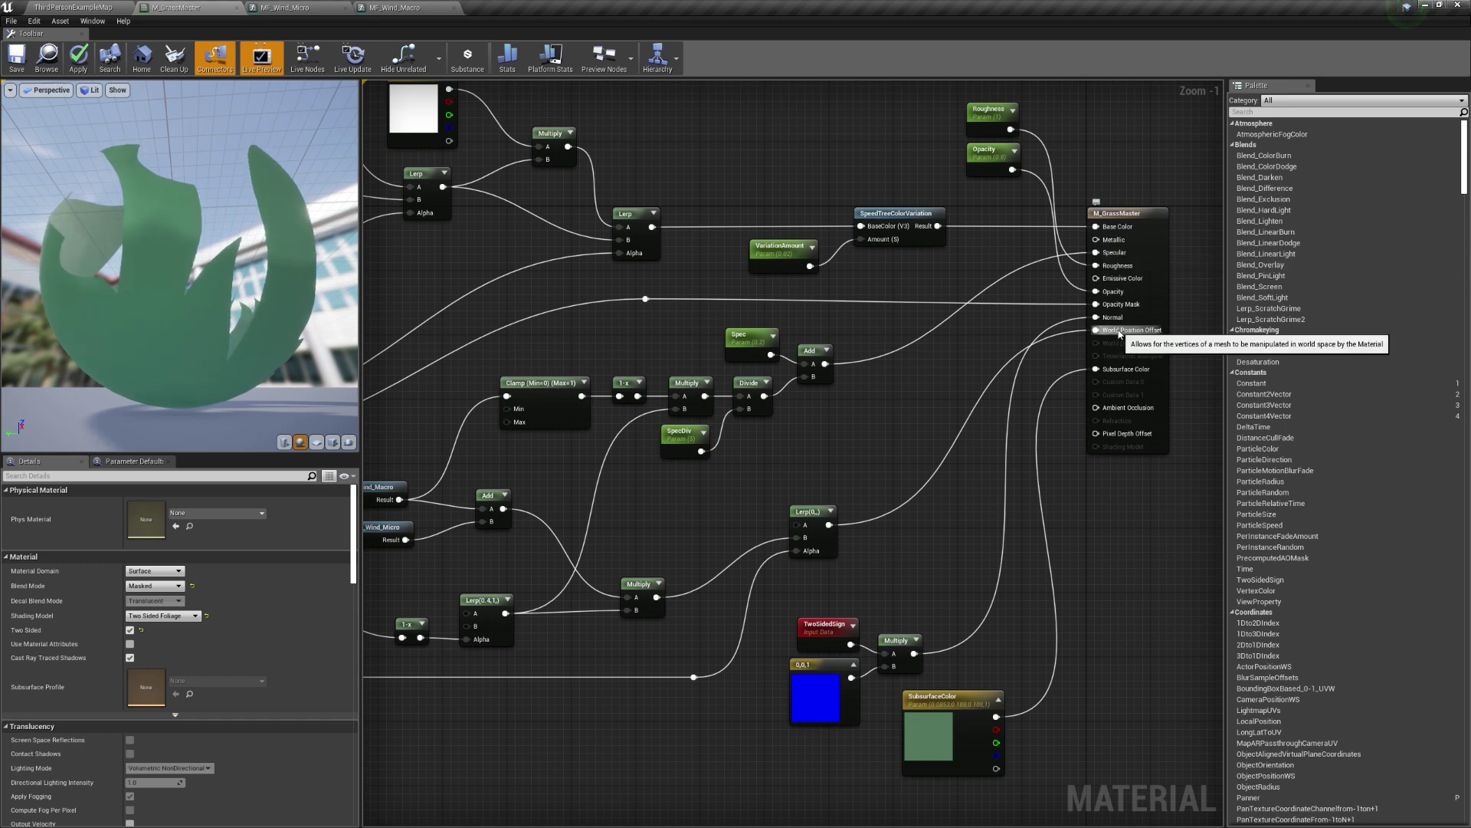
- Bring up the MF_Wind_Macro function and reorder its editor ahead of MF_Wind_Micro
{"action": "right_click_drag", "start_coordinate": [1114, 259], "coordinate": [1204, 259]}
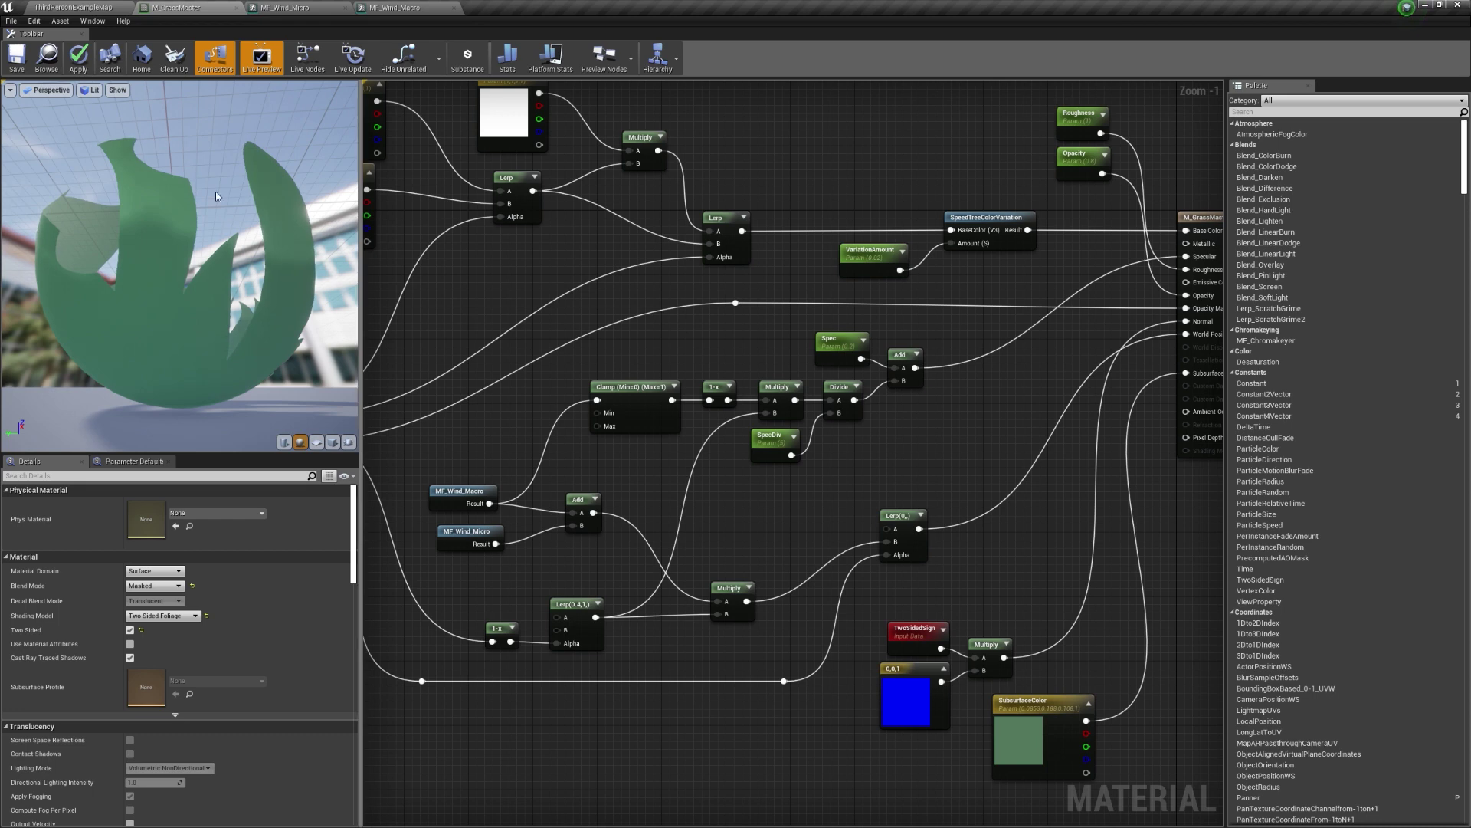
{"action": "left_click", "coordinate": [404, 10]}
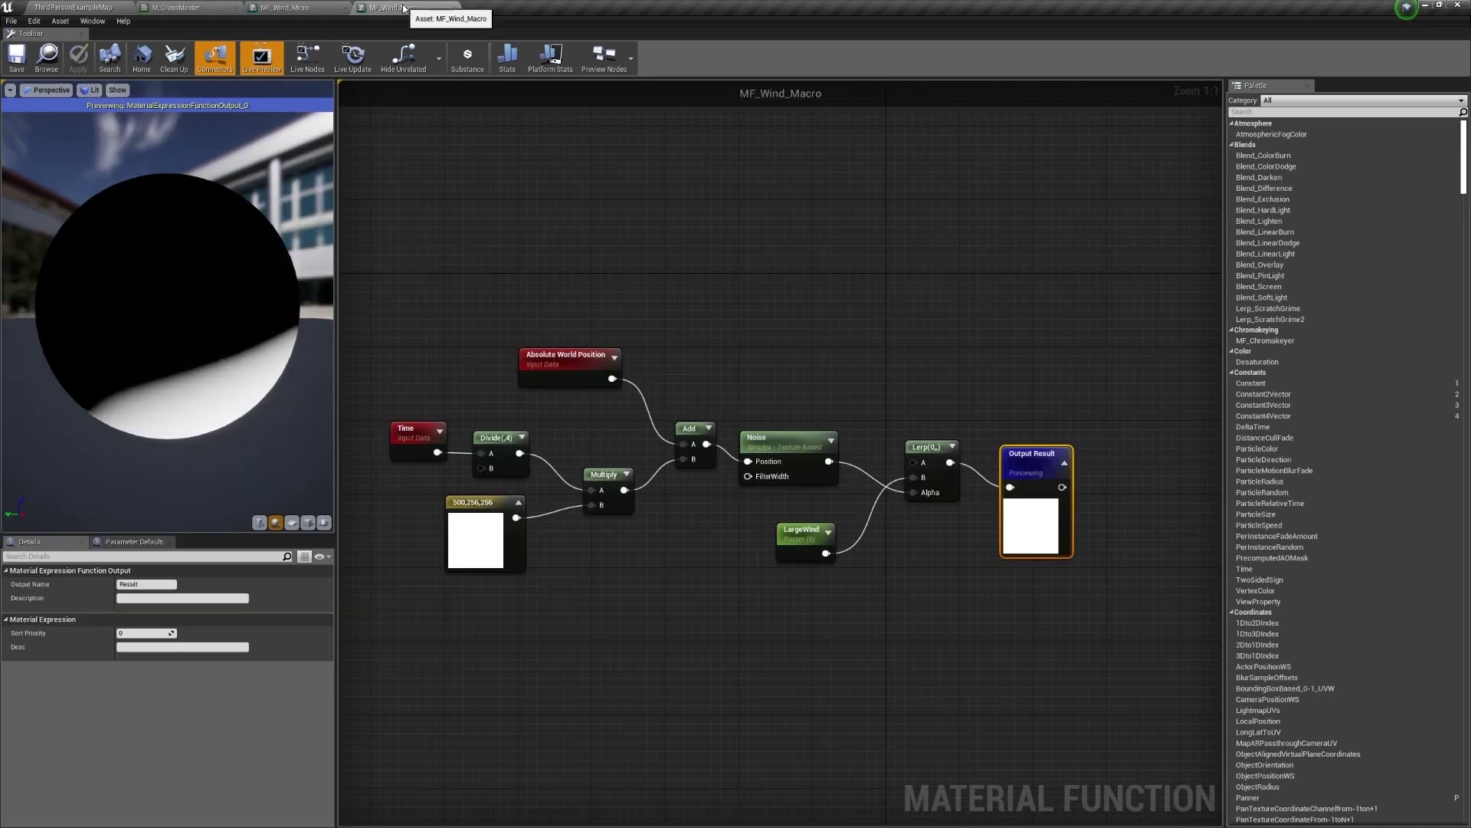
{"action": "left_click_drag", "start_coordinate": [418, 9], "coordinate": [310, 9]}
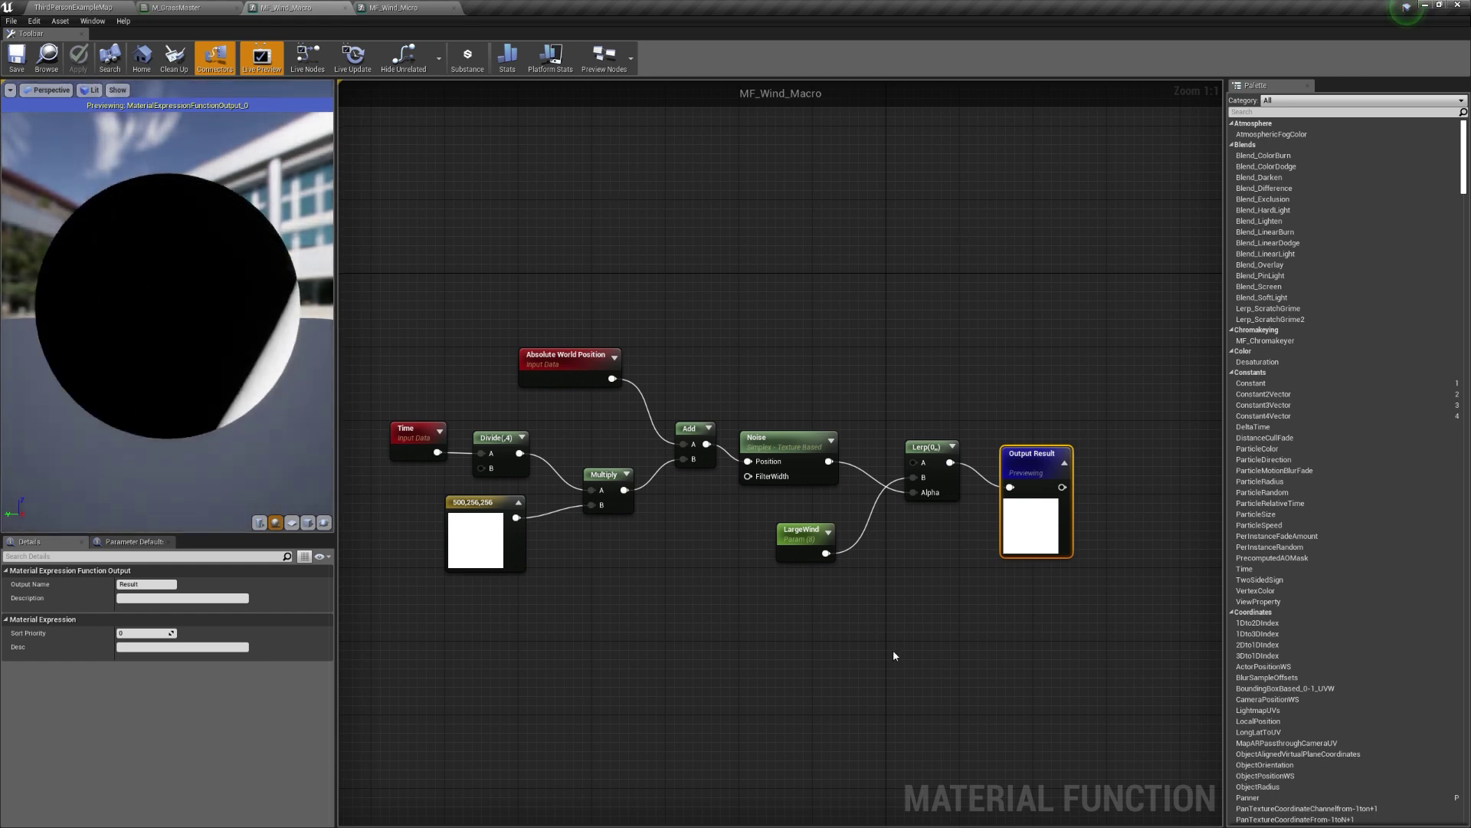
- Inspect the LargeWind, Noise, Absolute World Position and Time nodes that generate the MF_Wind_Macro result
{"action": "left_click", "coordinate": [800, 537]}
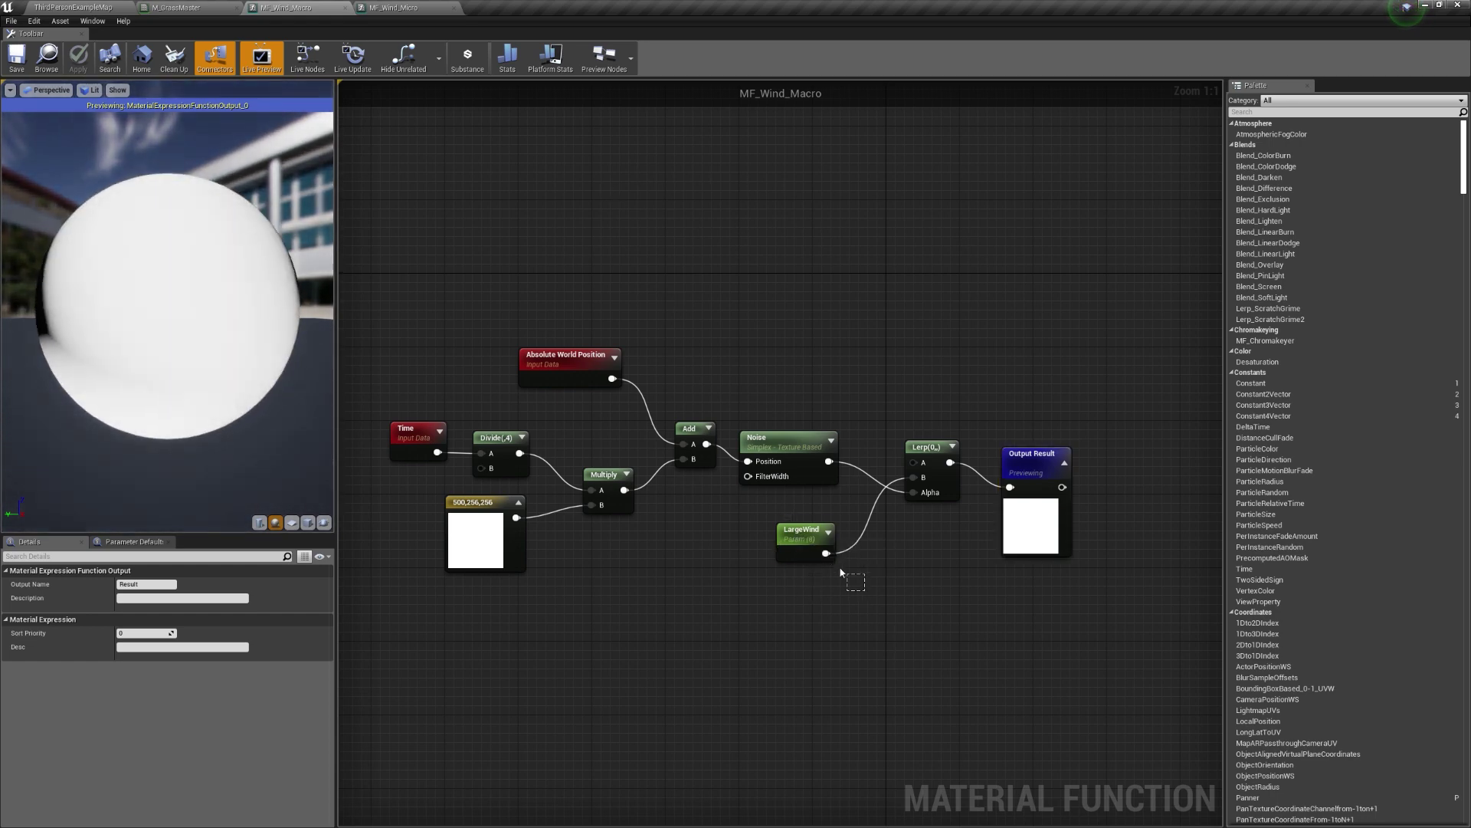
{"action": "left_click", "coordinate": [799, 469]}
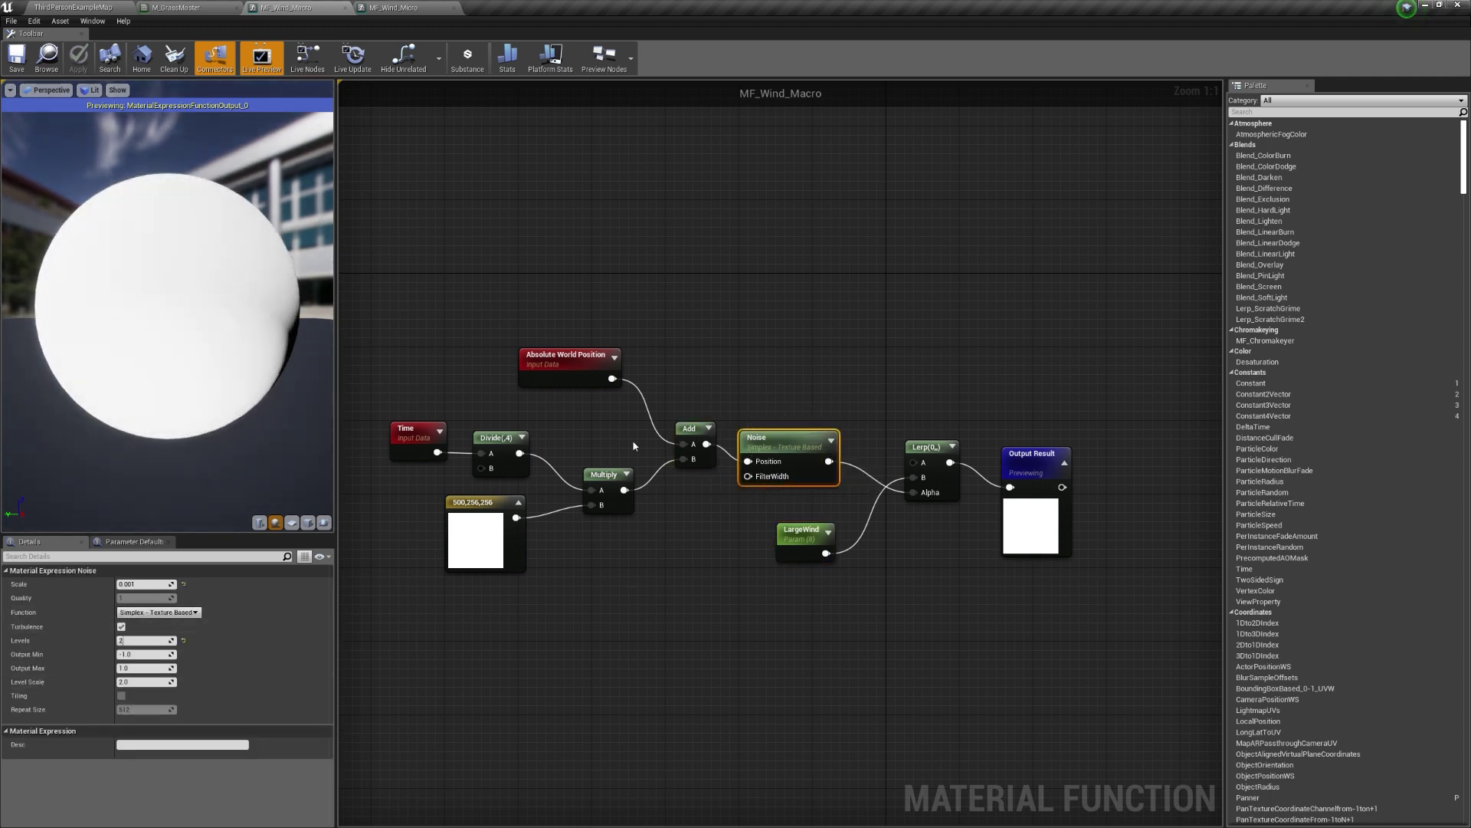
{"action": "right_click_drag", "start_coordinate": [688, 601], "coordinate": [708, 605]}
{"action": "left_click", "coordinate": [440, 443]}
{"action": "left_click", "coordinate": [547, 383]}
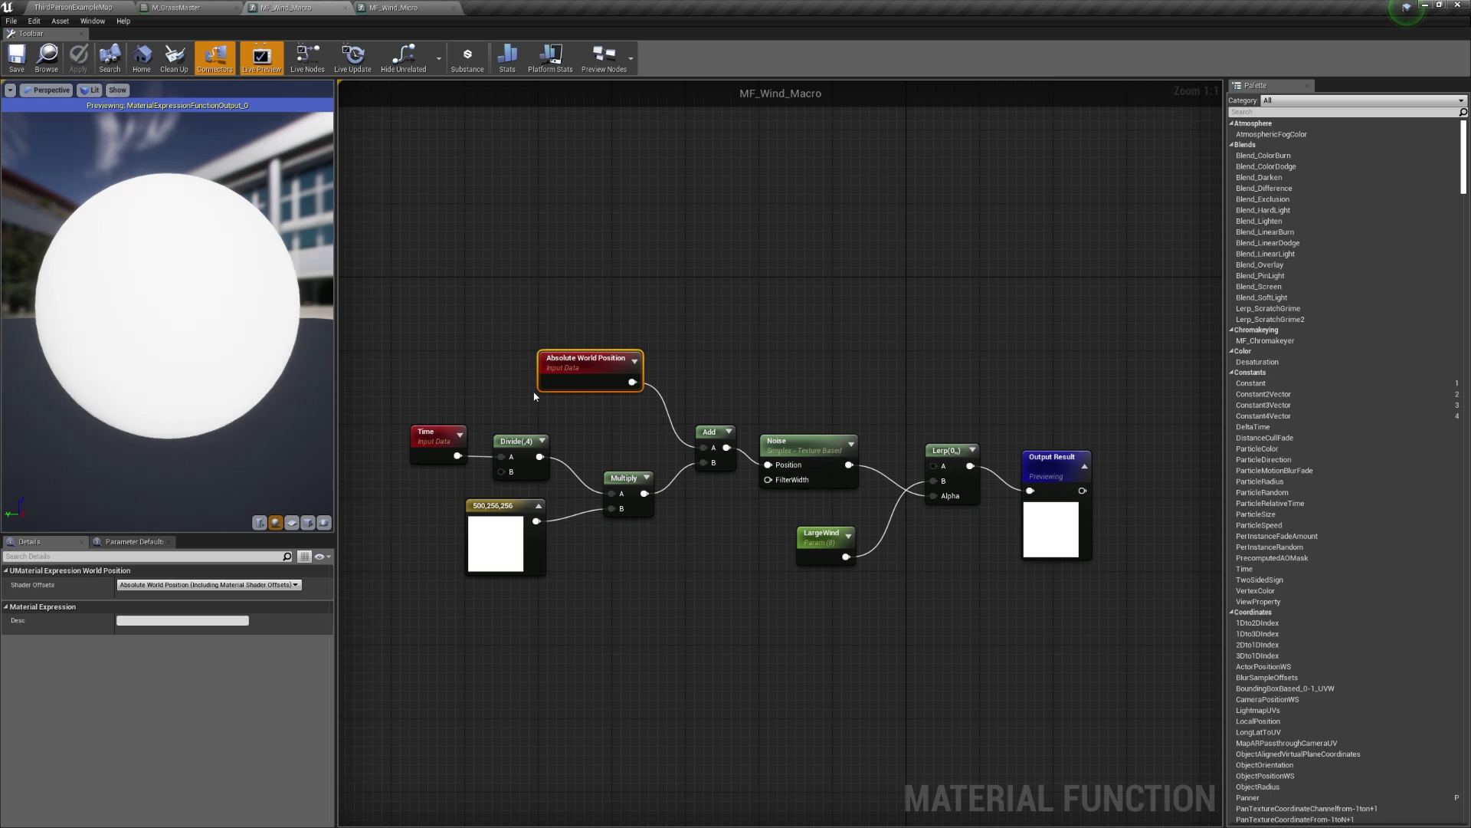
{"action": "left_click_drag", "start_coordinate": [429, 367], "coordinate": [458, 454]}
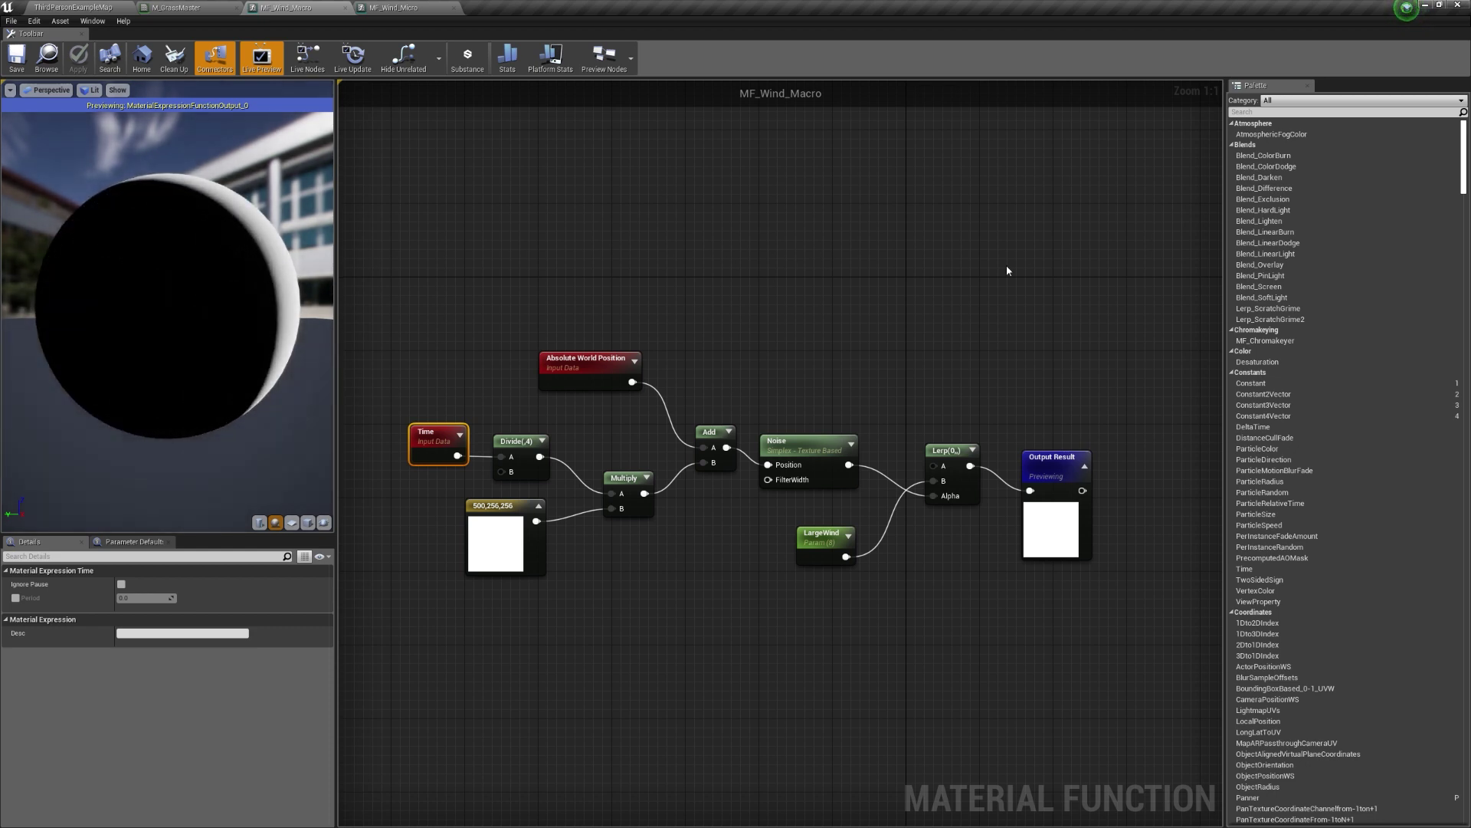
- Return to M_GrassMaster and examine how the wind nodes connect to World Position Offset
{"action": "left_click", "coordinate": [178, 8]}
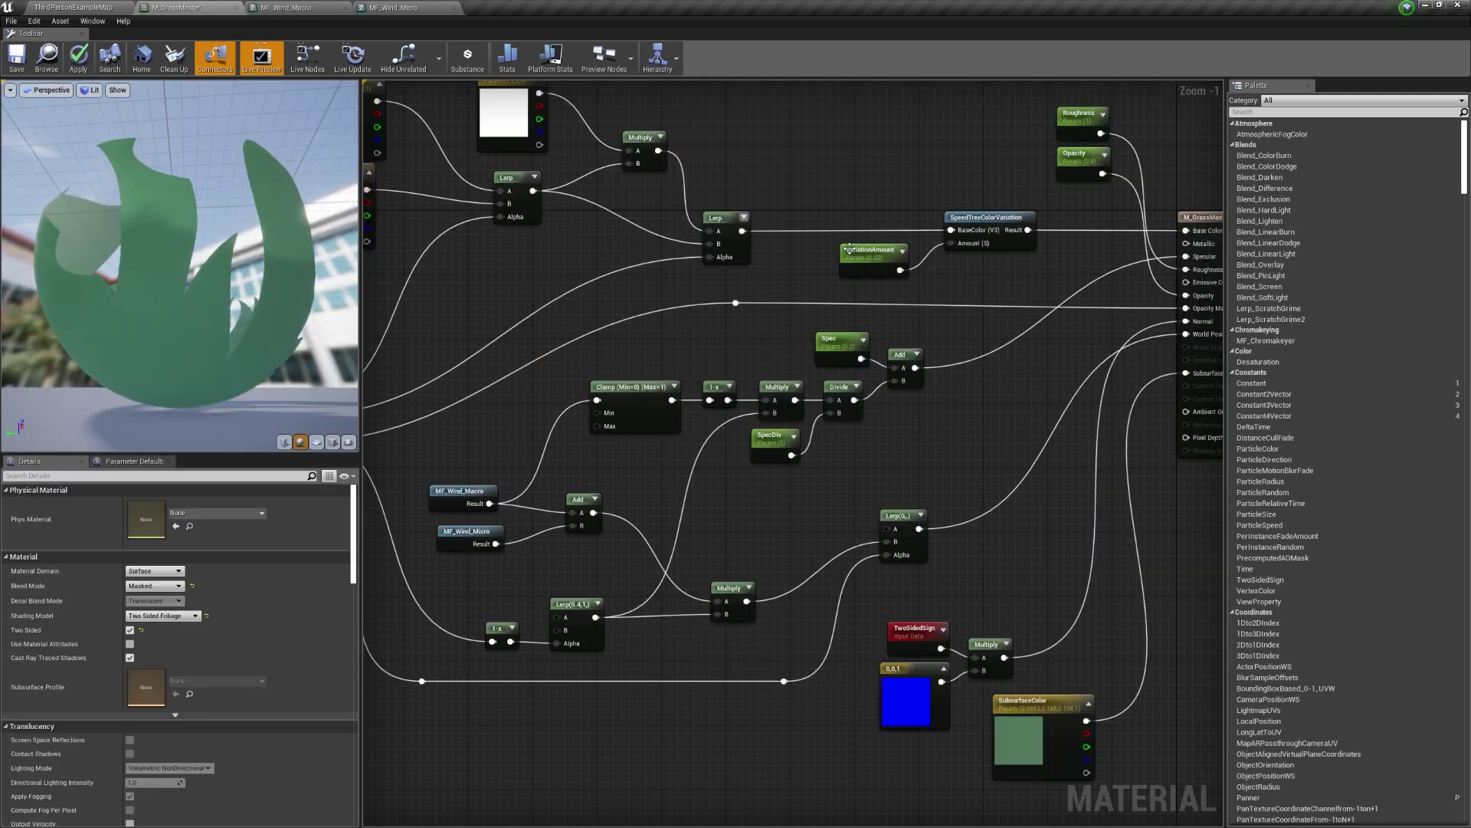
{"action": "right_click_drag", "start_coordinate": [1156, 339], "coordinate": [1038, 330]}
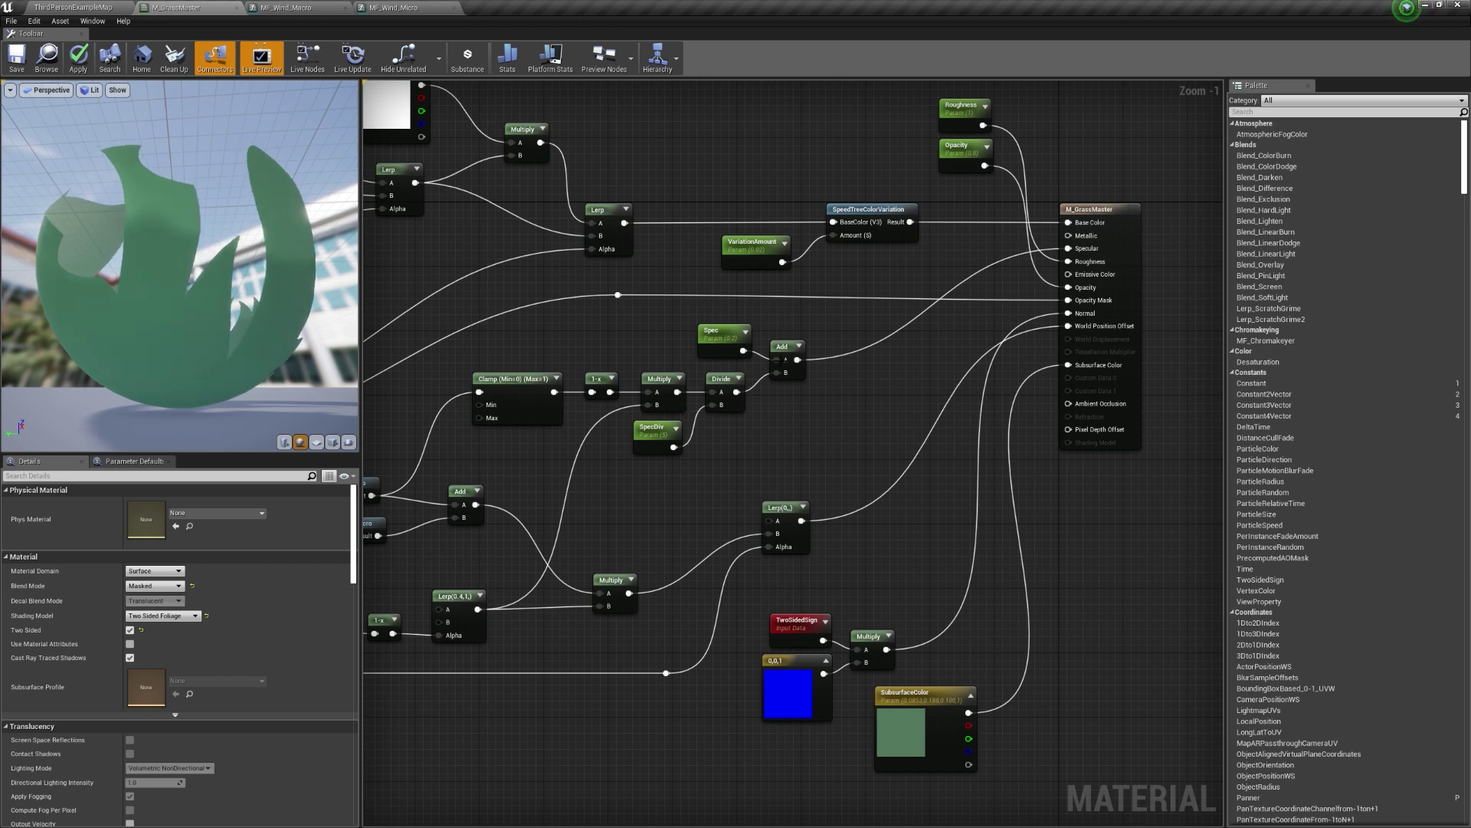
{"action": "right_click_drag", "start_coordinate": [760, 376], "coordinate": [873, 354]}
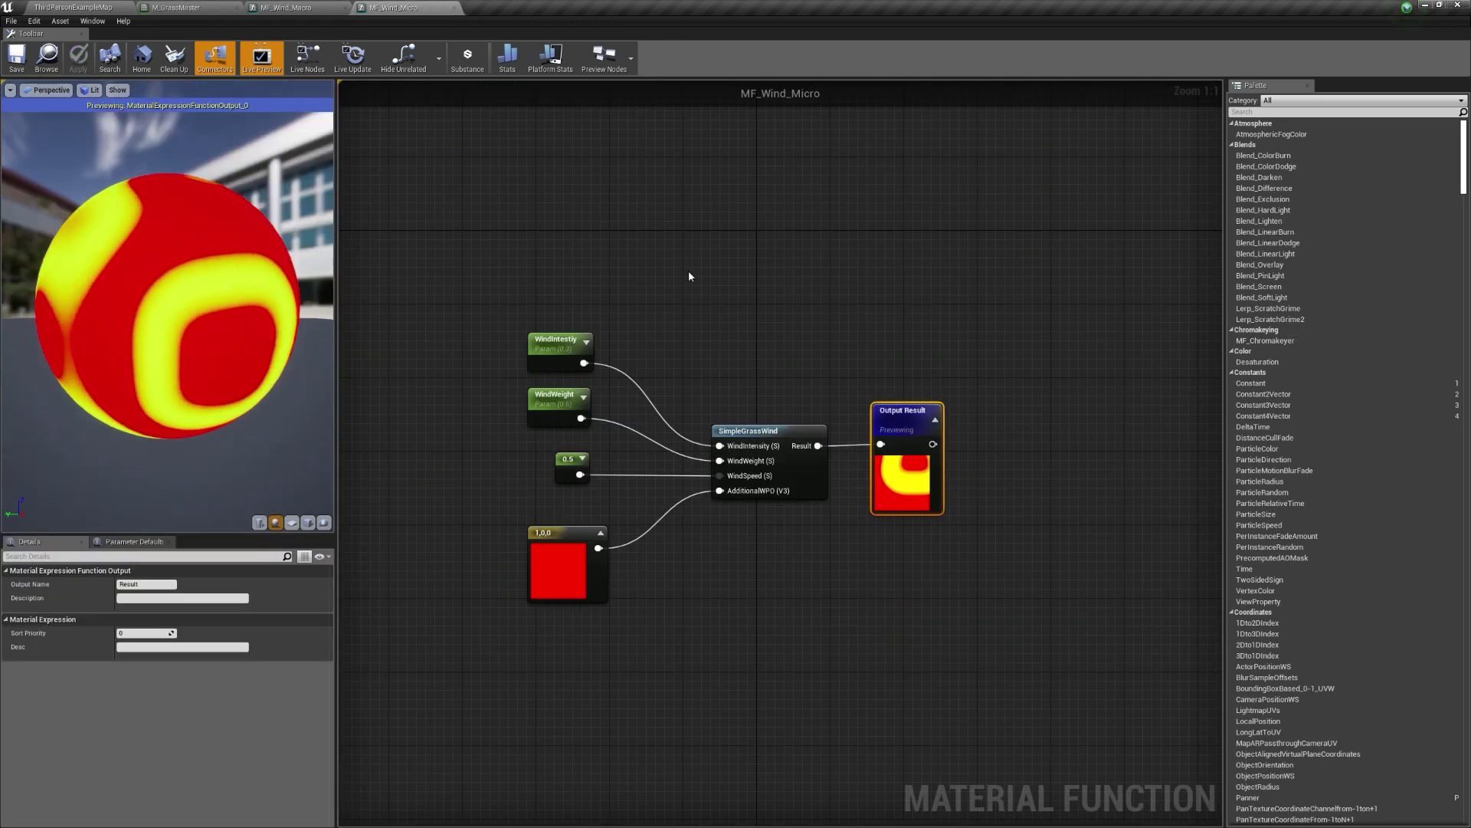
- Examine the MF_Wind_Micro inputs into SimpleGrassWind: the wind intensity and WindWeight parameters, the wind speed constant and the additional offset vector
{"action": "left_click_drag", "start_coordinate": [829, 559], "coordinate": [718, 389]}
{"action": "left_click", "coordinate": [655, 344]}
{"action": "left_click_drag", "start_coordinate": [611, 299], "coordinate": [521, 624]}
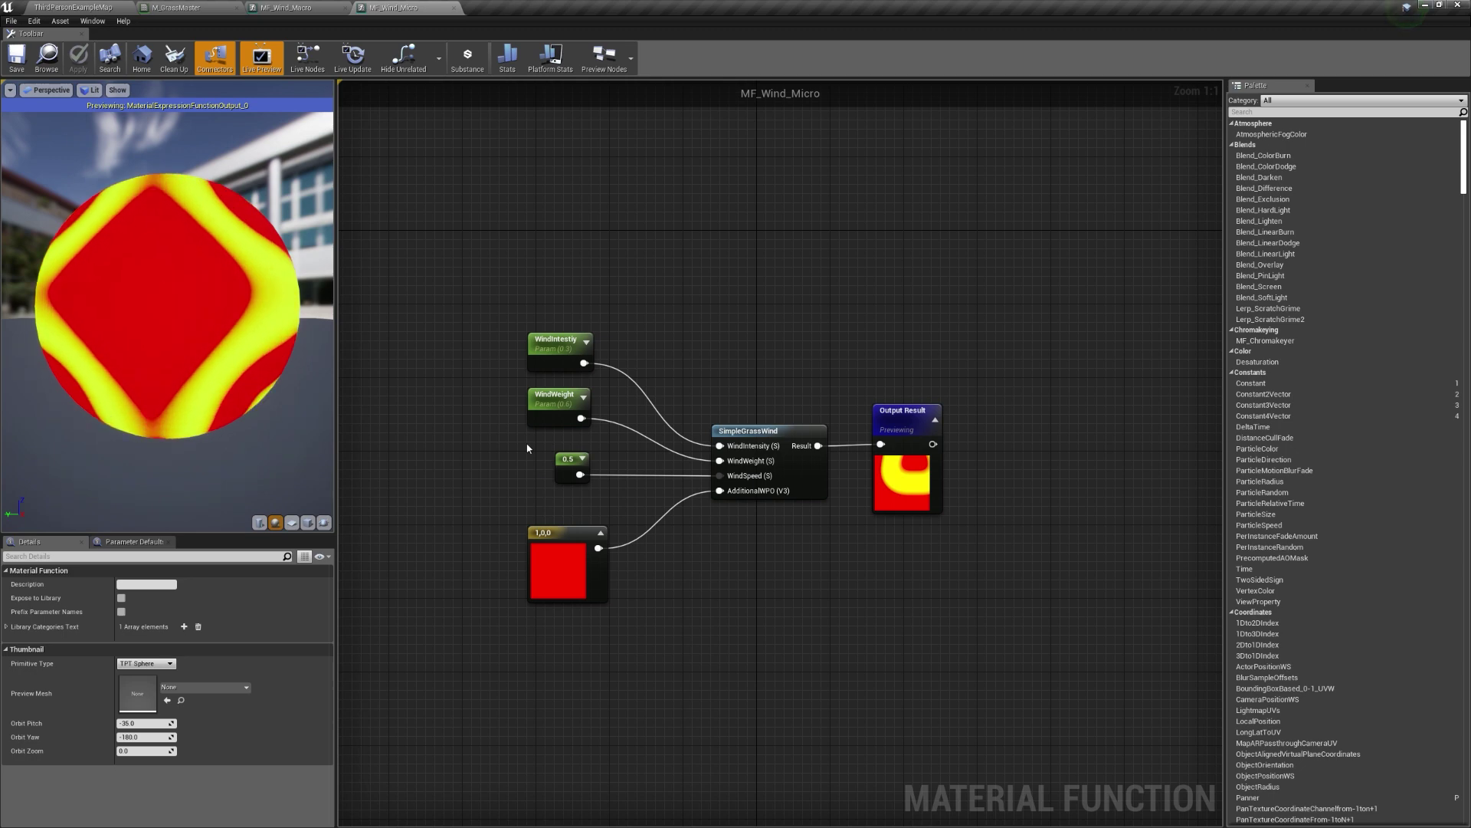
{"action": "left_click_drag", "start_coordinate": [633, 495], "coordinate": [631, 495]}
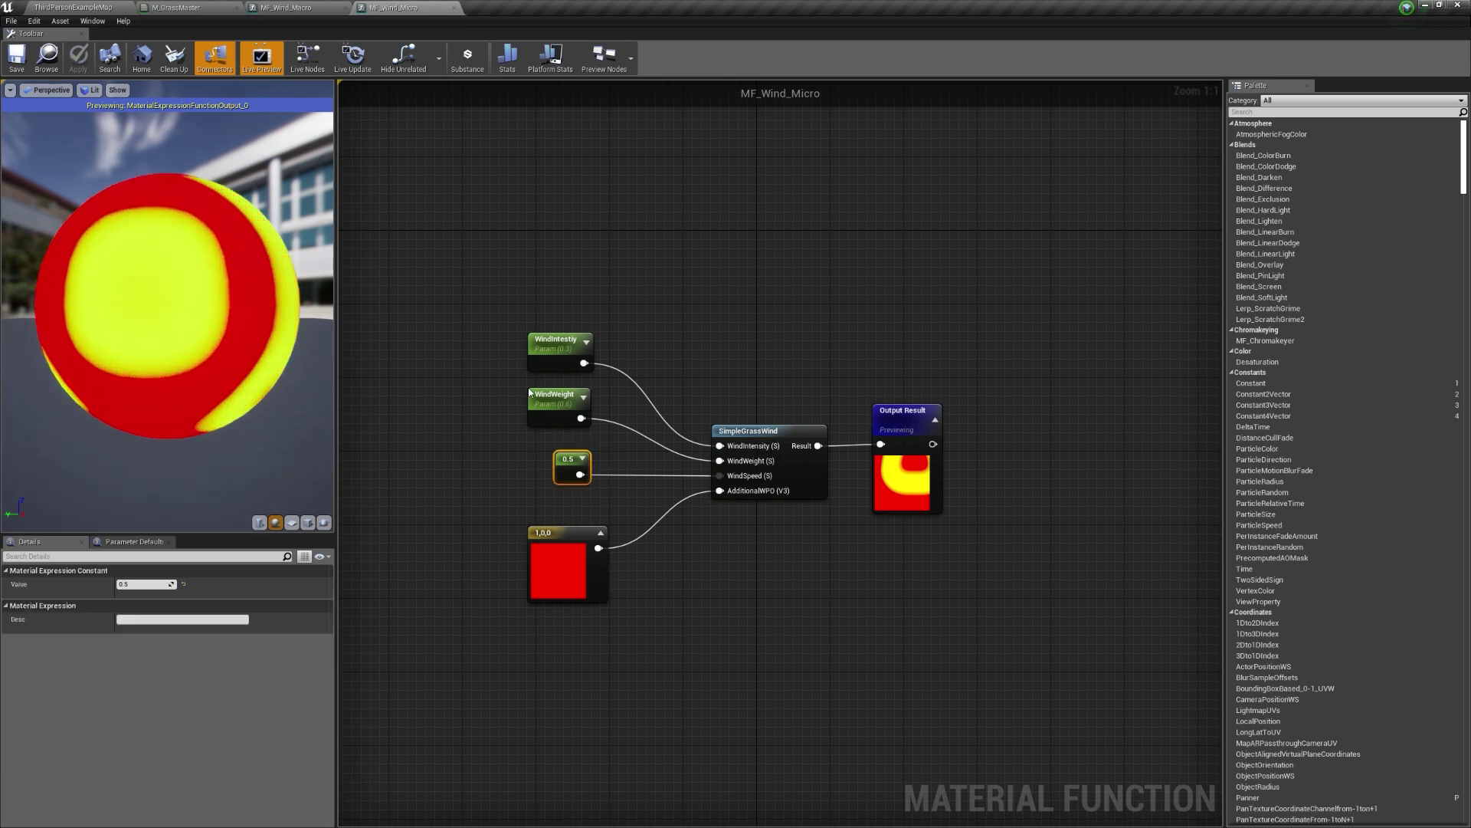
{"action": "left_click_drag", "start_coordinate": [510, 449], "coordinate": [595, 496]}
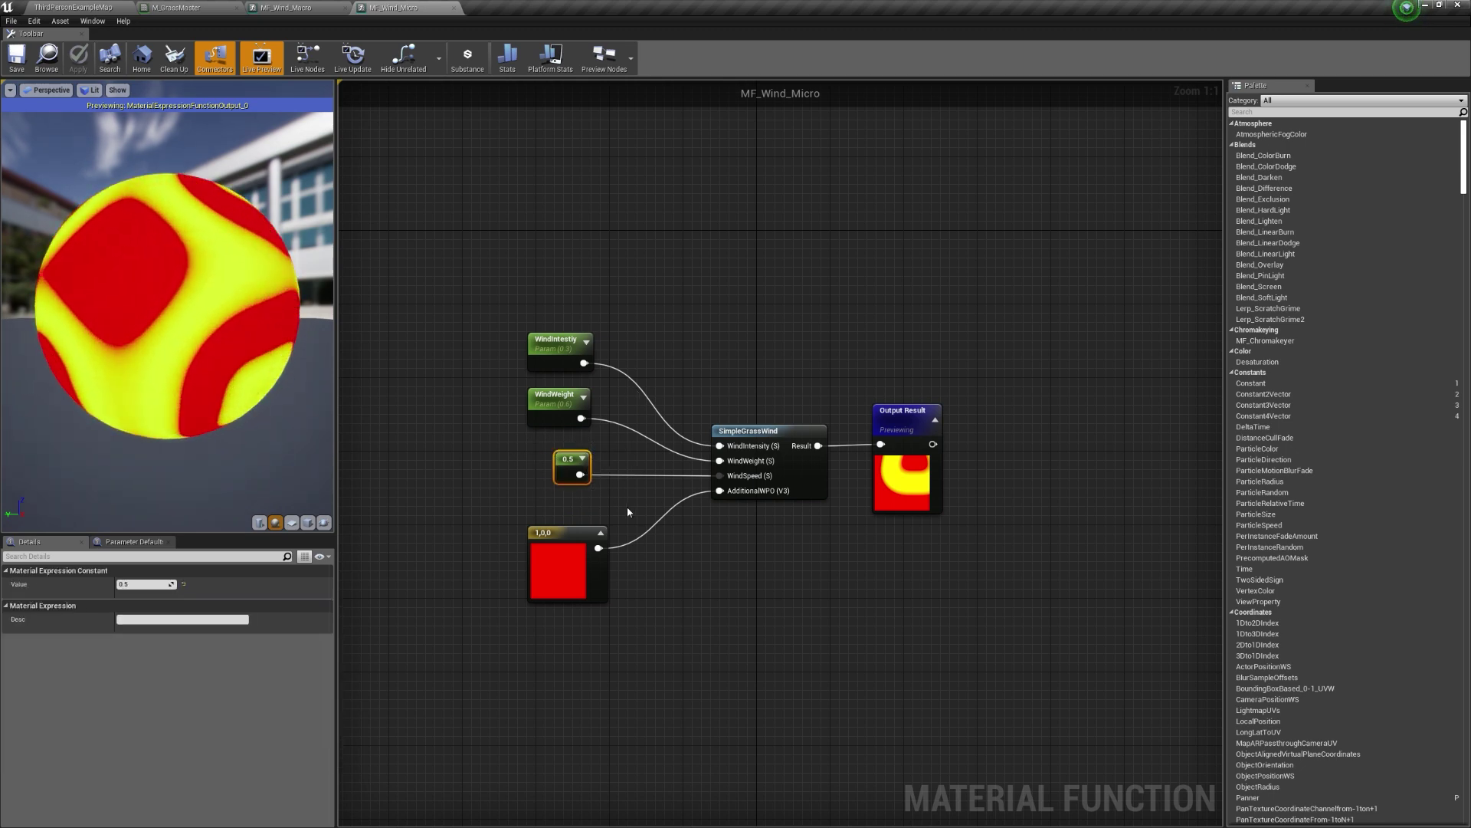
{"action": "left_click", "coordinate": [627, 506]}
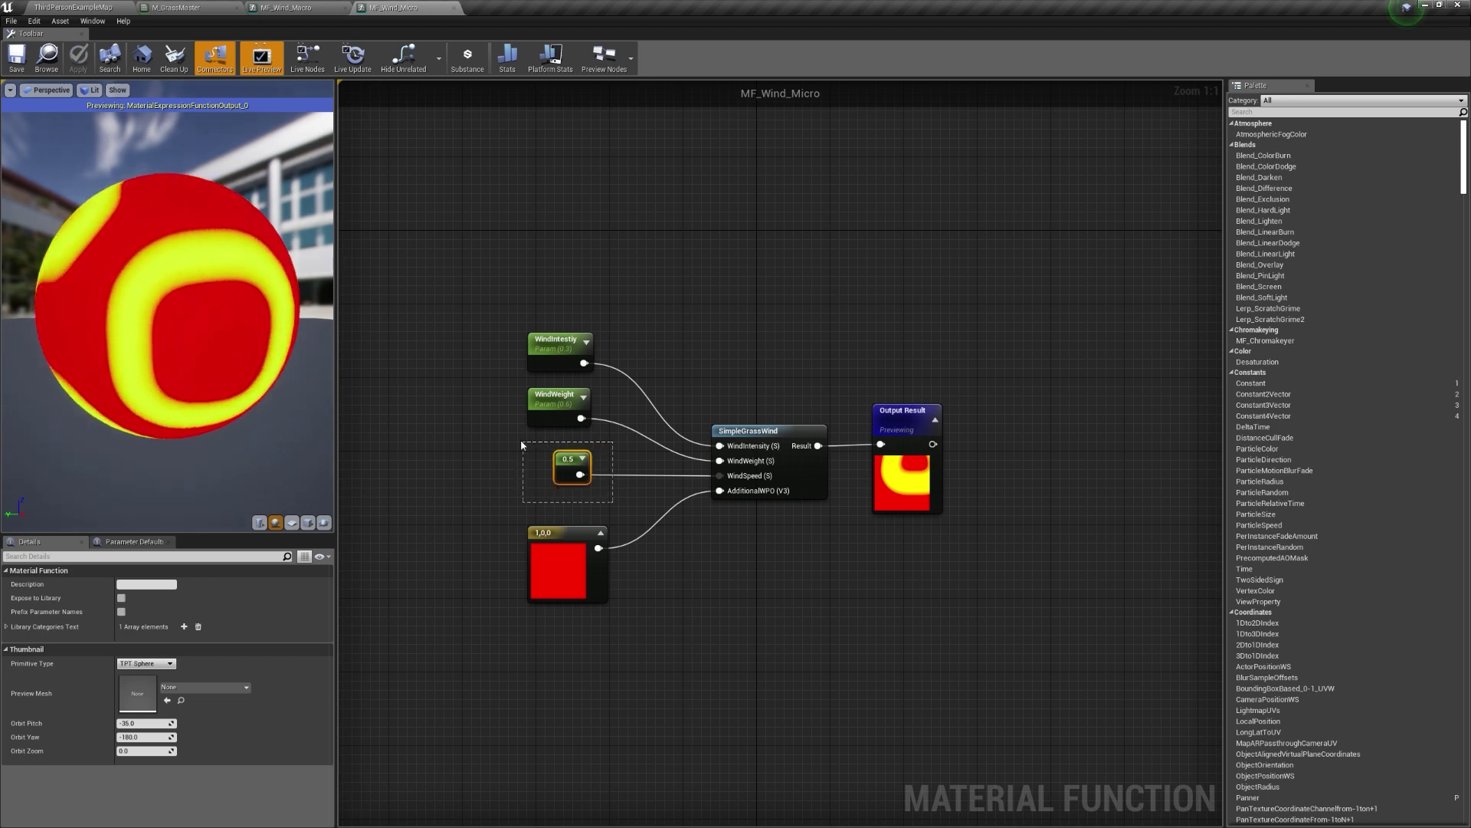
{"action": "left_click_drag", "start_coordinate": [521, 443], "coordinate": [469, 459]}
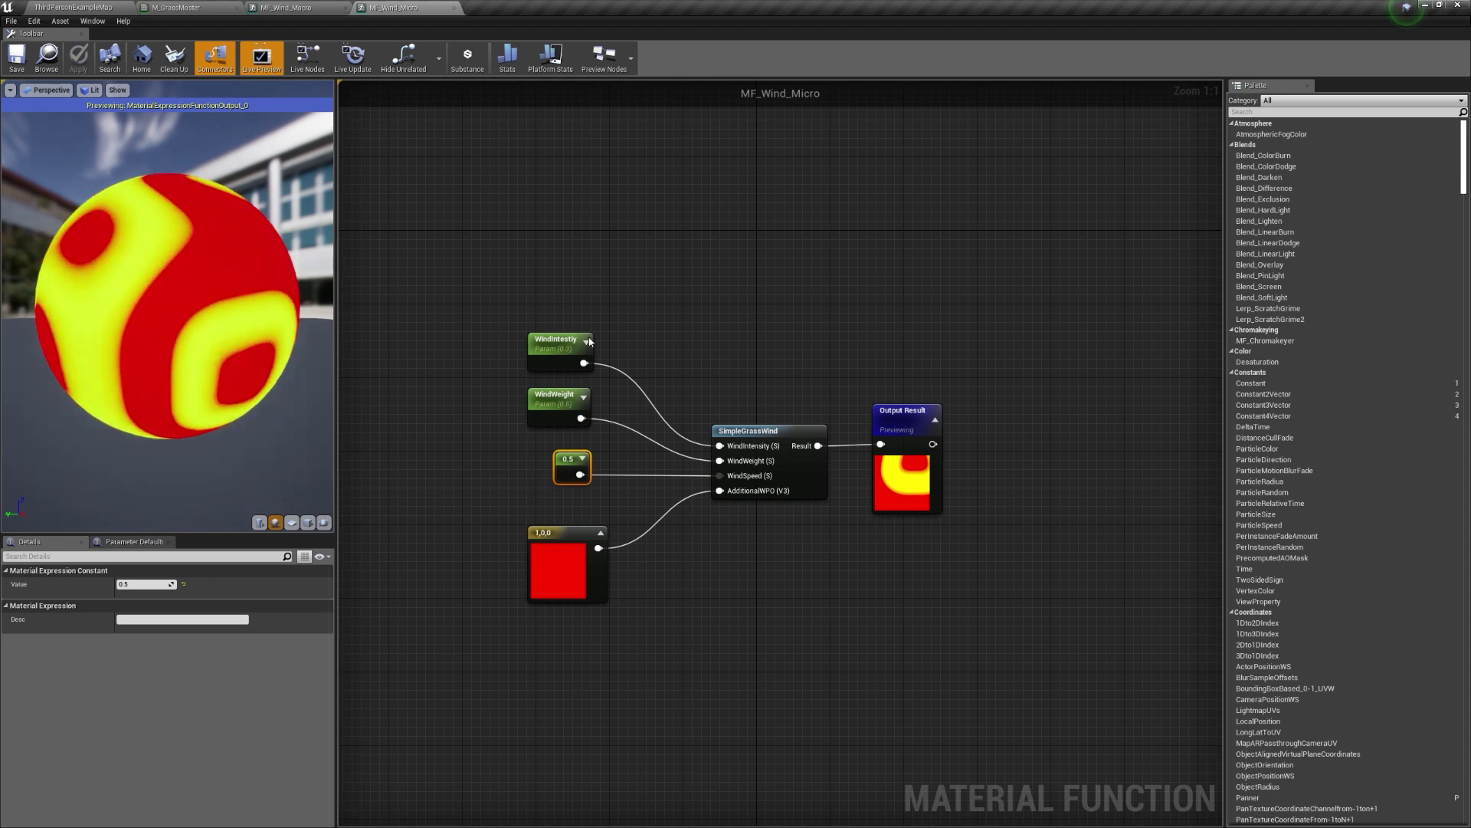
- Review the full M_GrassMaster graph, from the Greyscales texture sample through the wind functions to the material output
{"action": "left_click", "coordinate": [743, 346]}
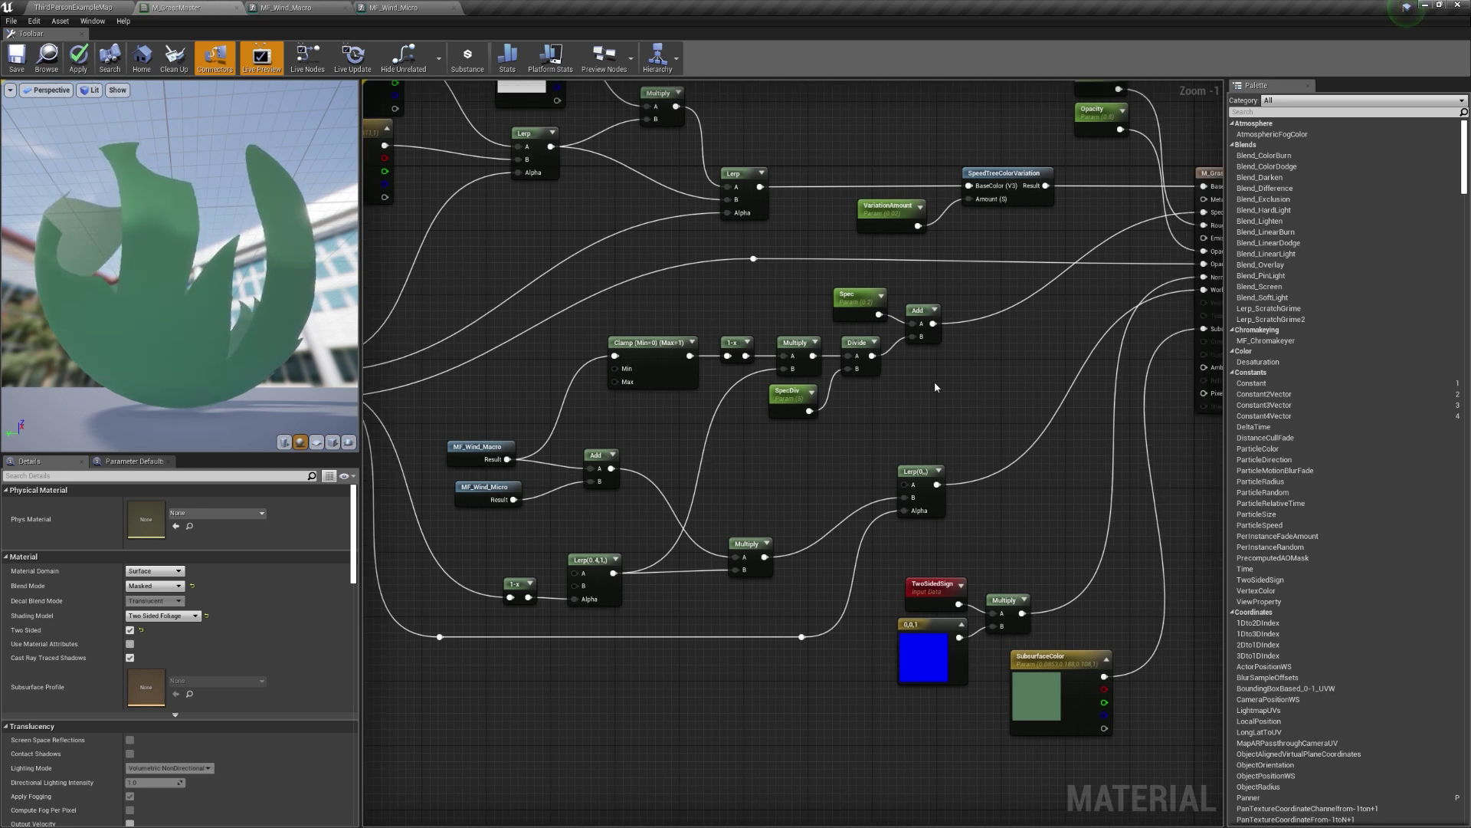
{"action": "right_click_drag", "start_coordinate": [928, 367], "coordinate": [829, 426]}
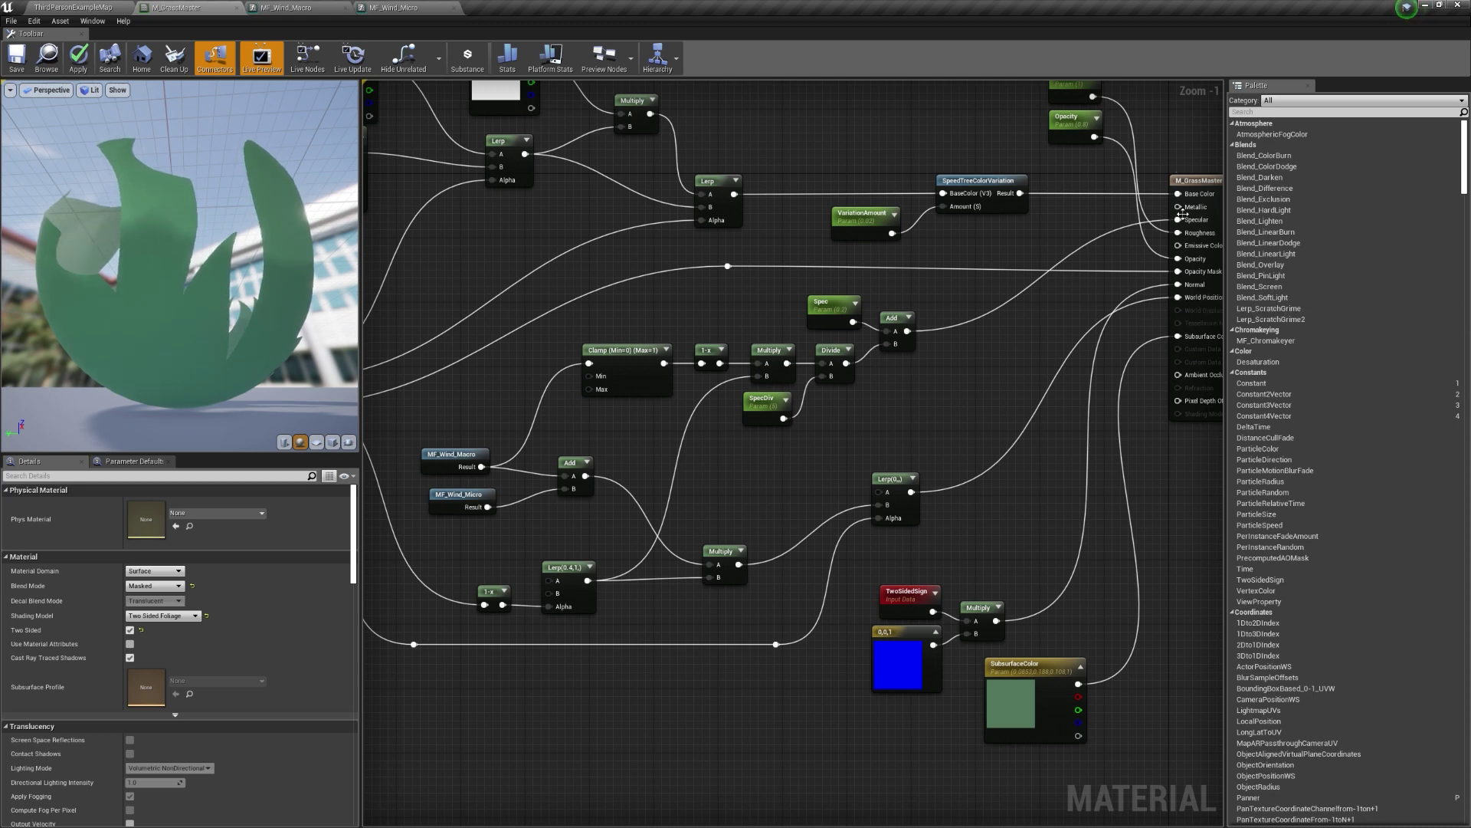
{"action": "scroll", "coordinate": [957, 442], "scroll_direction": "down", "scroll_amount": 2}
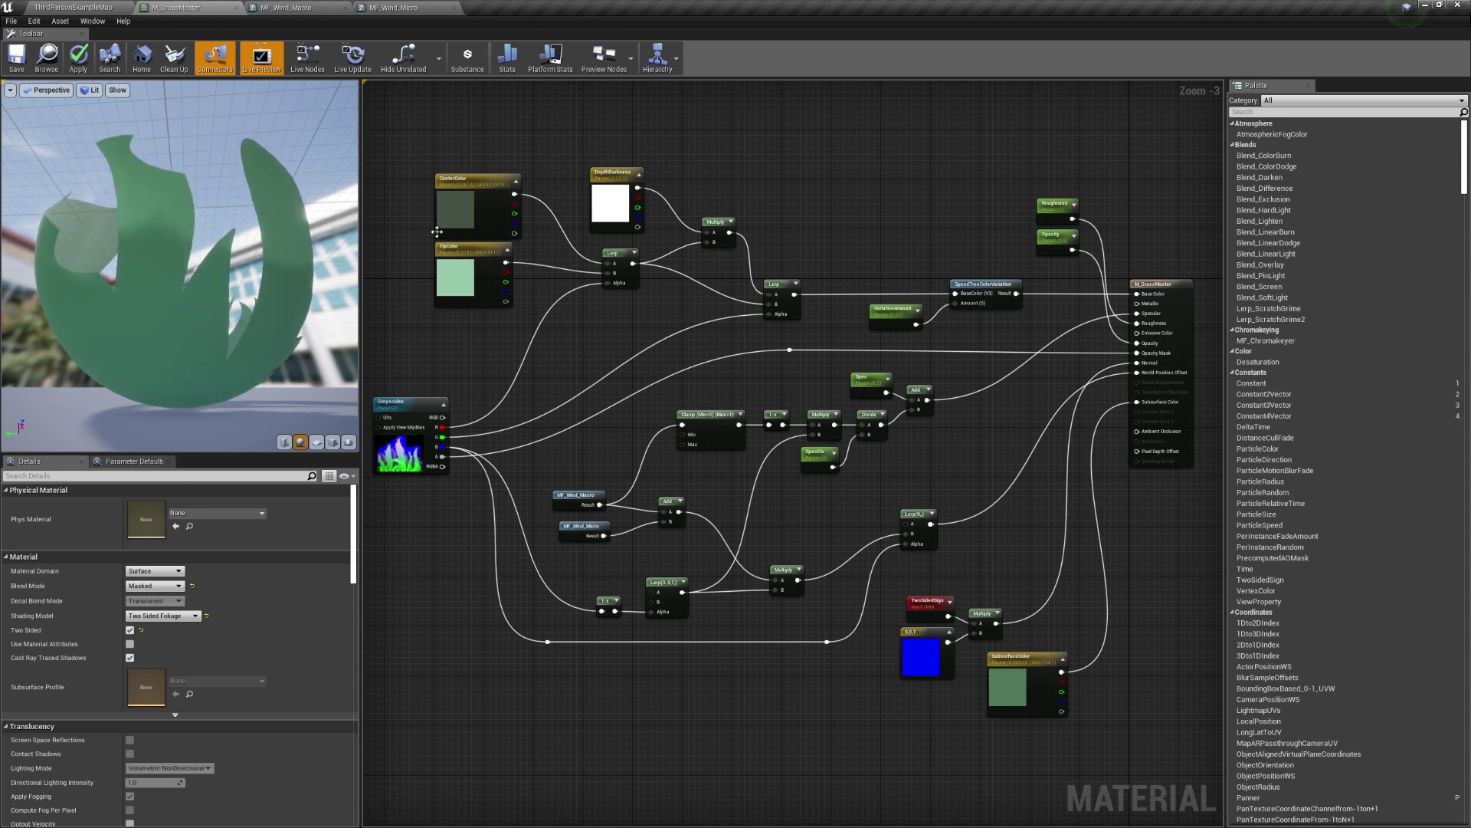
{"action": "left_click_drag", "start_coordinate": [396, 404], "coordinate": [456, 375]}
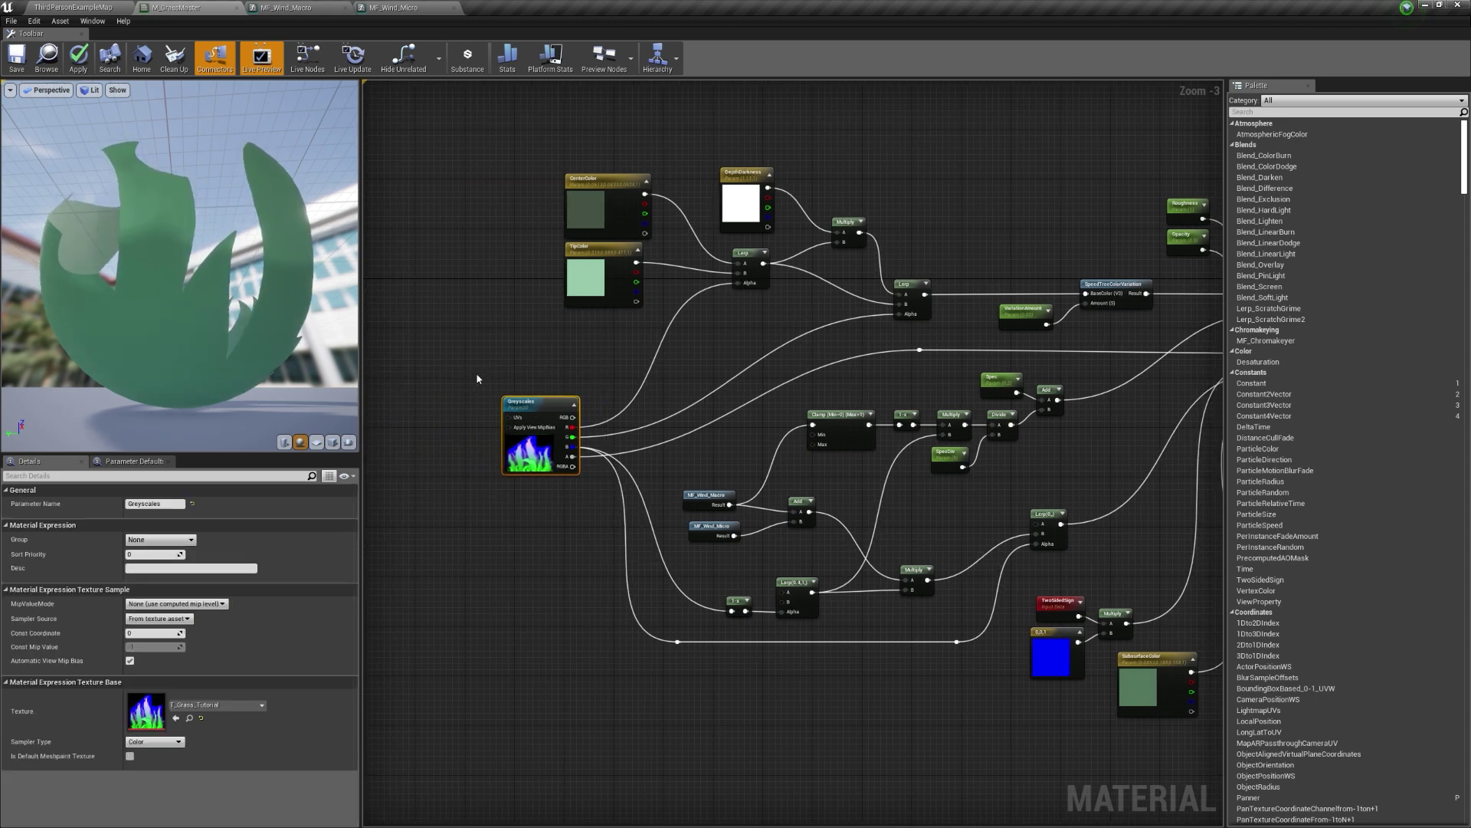
{"action": "left_click", "coordinate": [591, 499]}
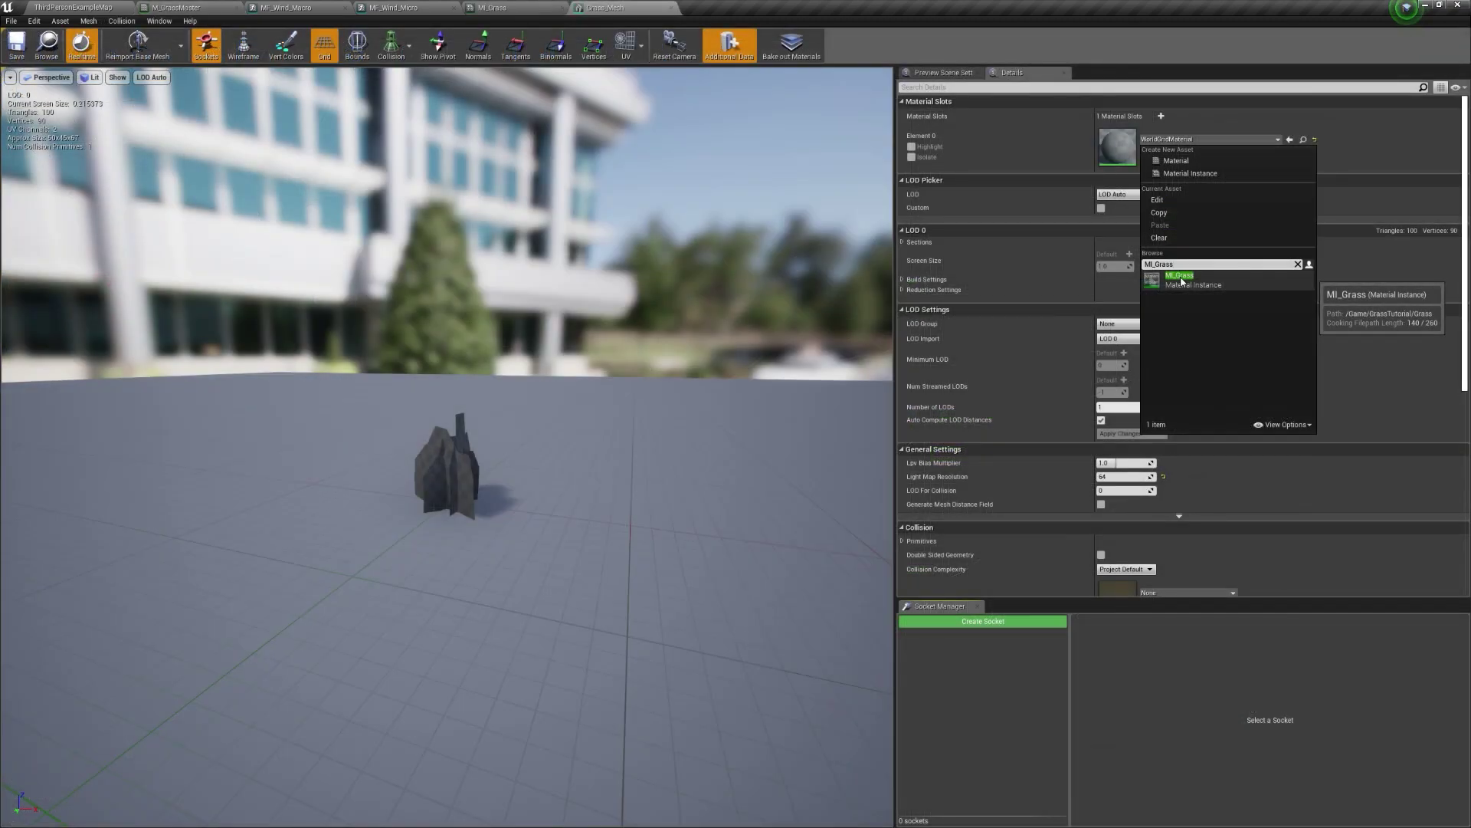
- Assign the MI_Grass material instance to the grass mesh's material slot and view the clump up close
{"action": "left_click", "coordinate": [1181, 277]}
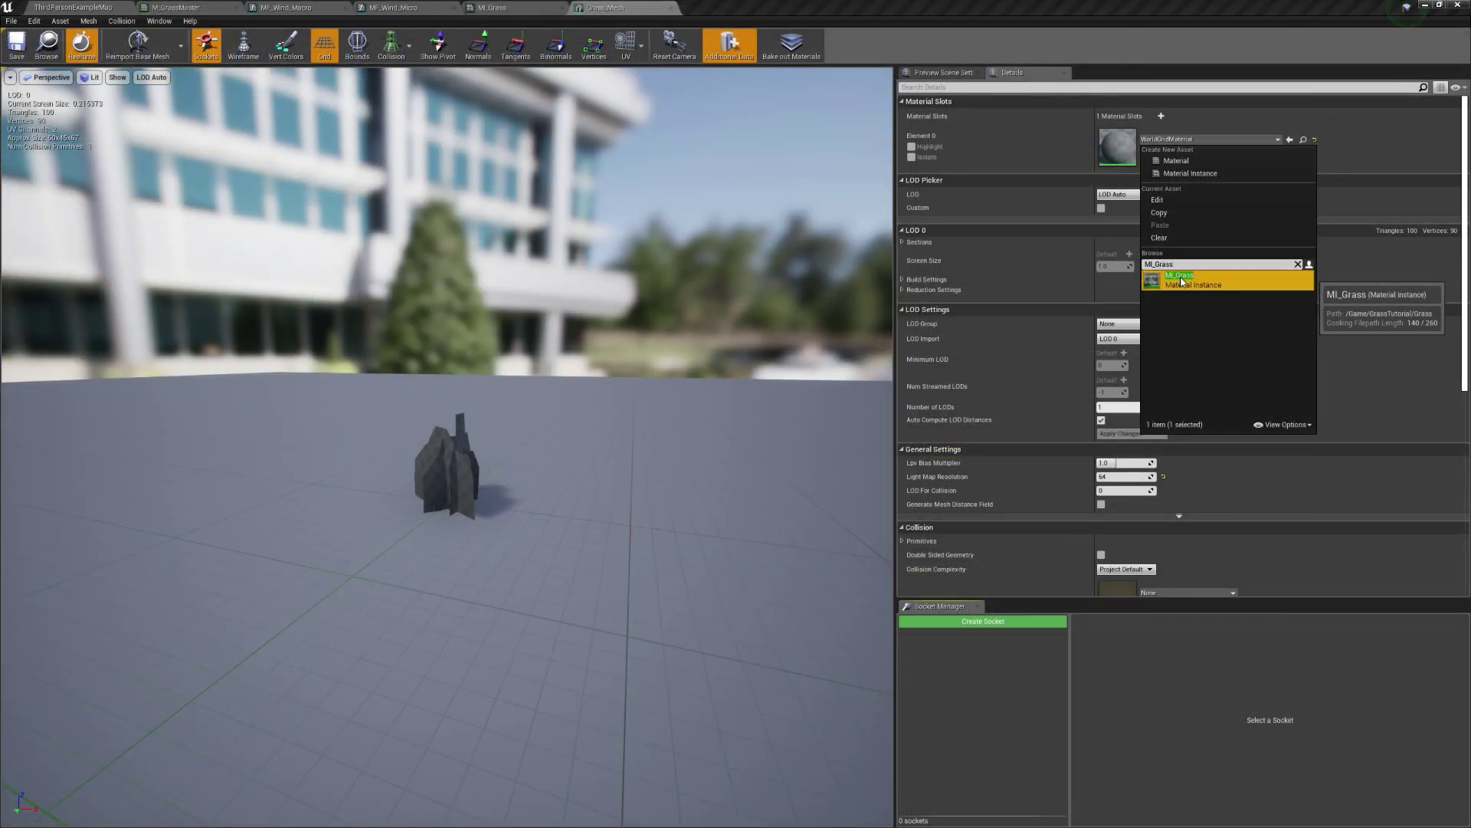
{"action": "scroll", "coordinate": [723, 421], "scroll_direction": "up", "scroll_amount": 8}
{"action": "right_click_drag", "start_coordinate": [500, 511], "coordinate": [500, 511]}
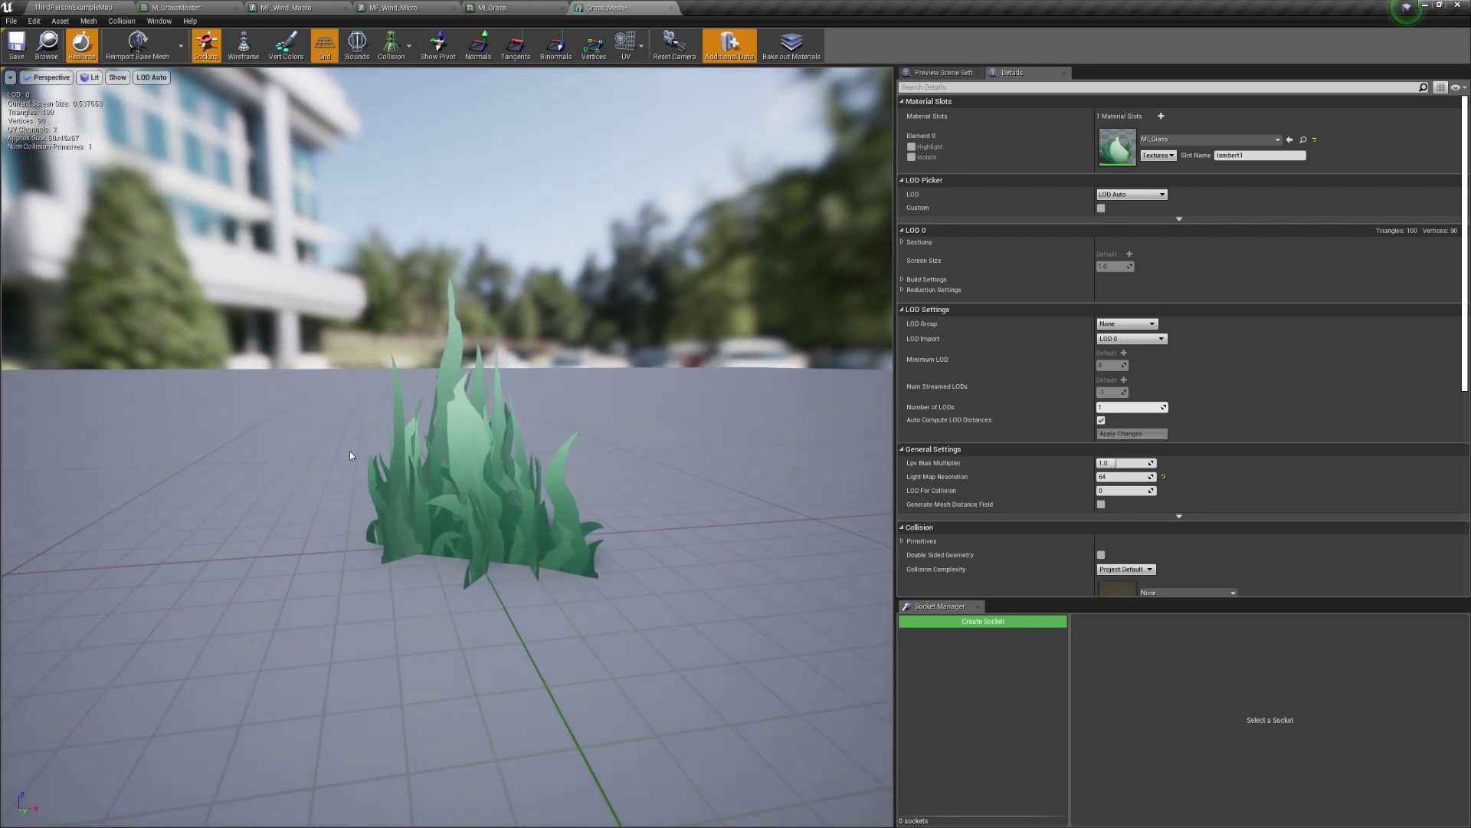
- Switch to the ThirdPersonExampleMap level, enter Foliage mode and add Grass_Mesh as a foliage type
{"action": "left_click", "coordinate": [82, 6]}
{"action": "key", "text": "shift+4"}
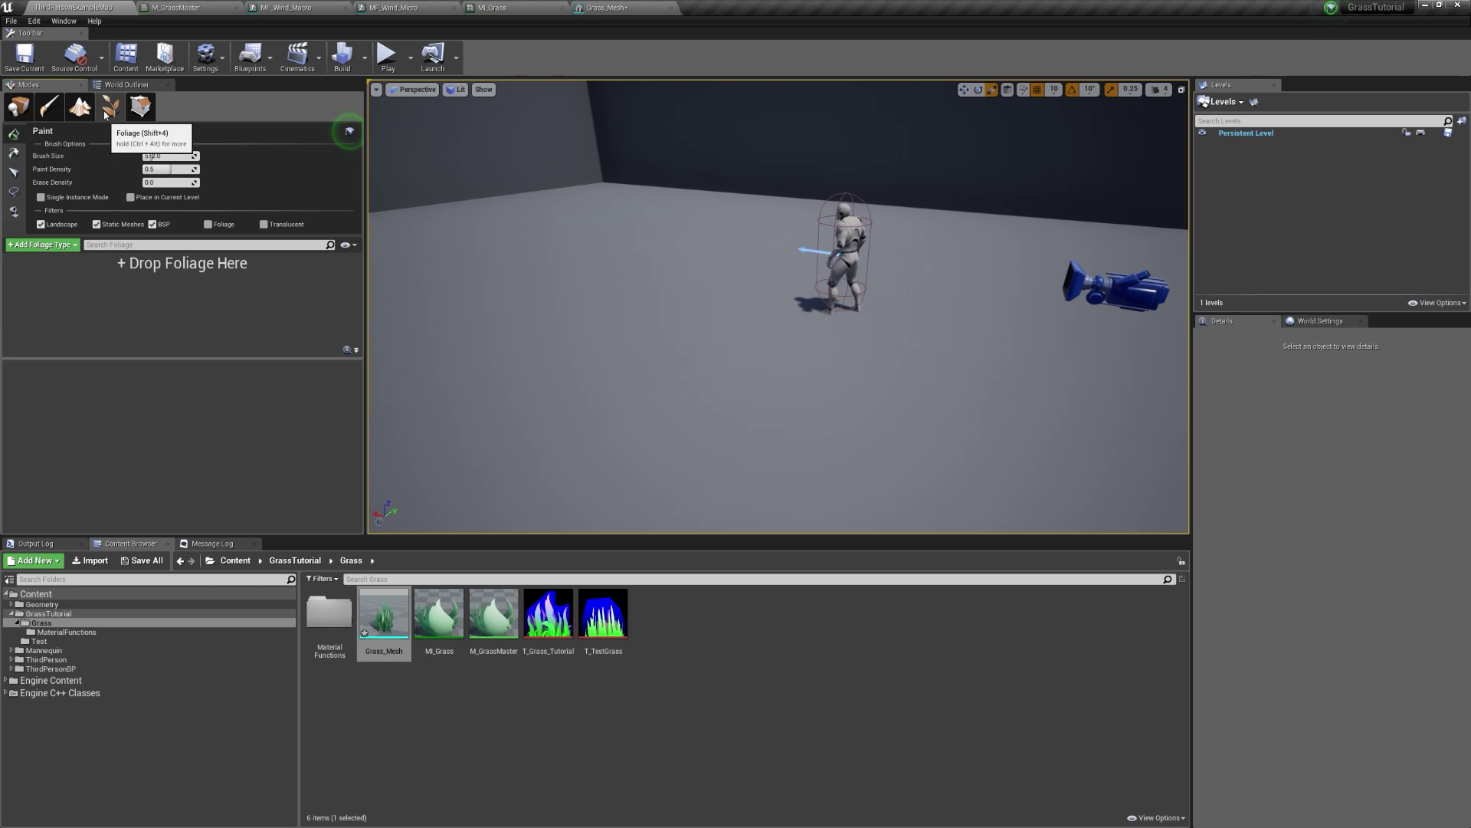
{"action": "left_click_drag", "start_coordinate": [383, 613], "coordinate": [145, 293]}
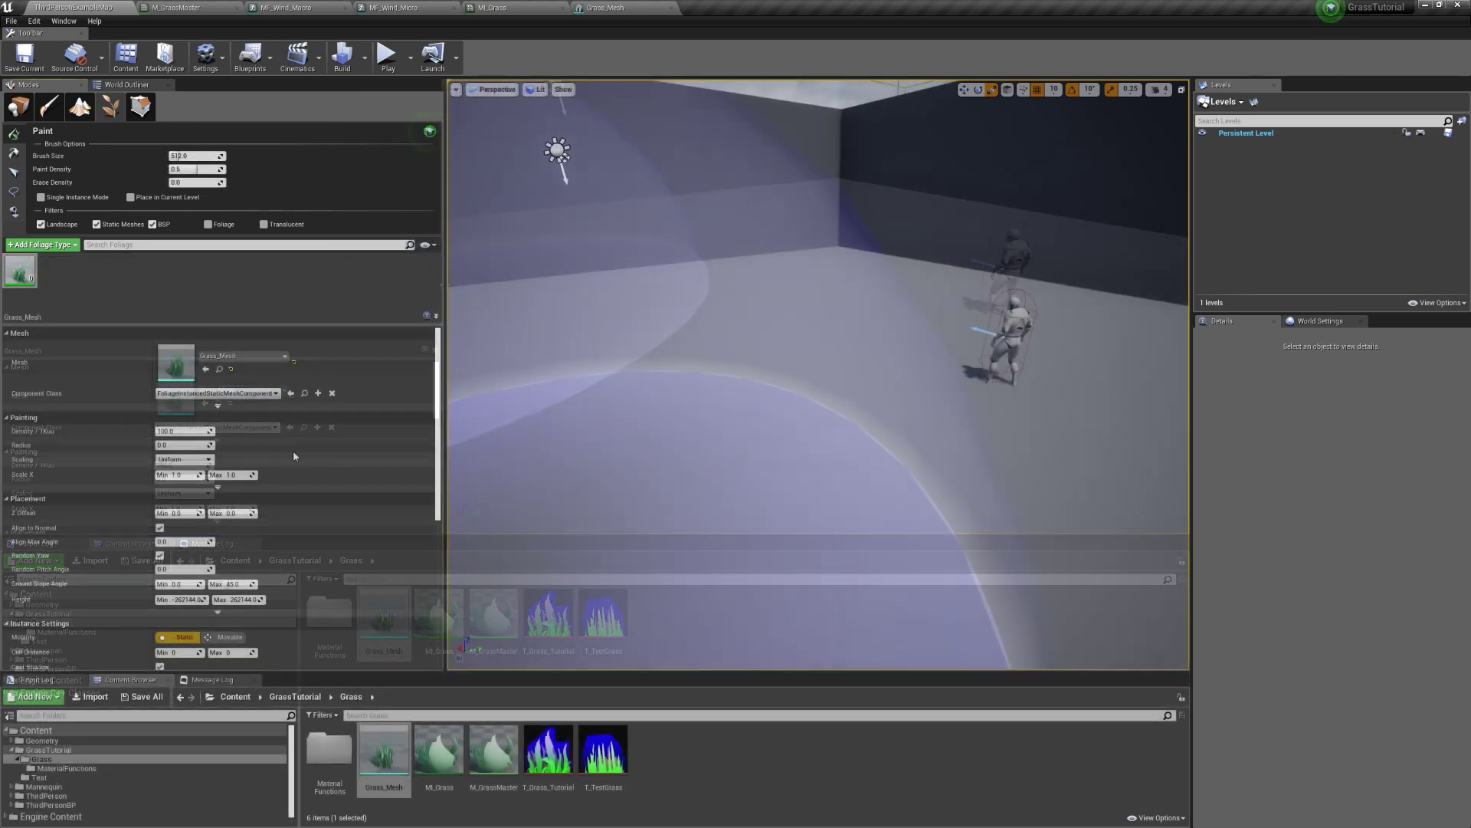
- Paint a trial patch of Grass_Mesh on the level floor and erase it
{"action": "left_click", "coordinate": [754, 366]}
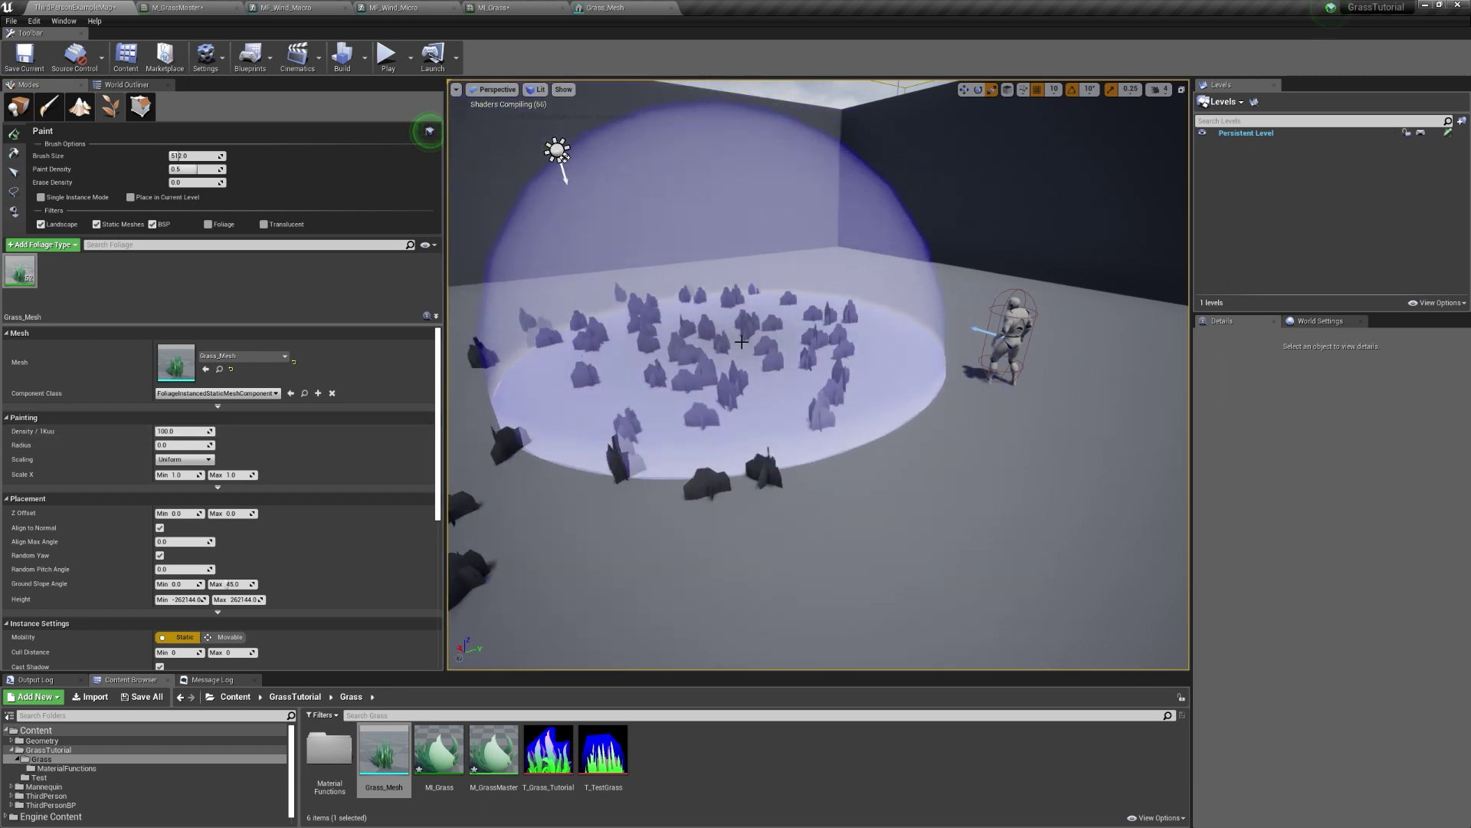
{"action": "right_click_drag", "start_coordinate": [728, 337], "coordinate": [655, 374]}
{"action": "left_click", "coordinate": [731, 351], "text": "shift"}
{"action": "left_click_drag", "start_coordinate": [728, 353], "coordinate": [768, 355], "text": "shift"}
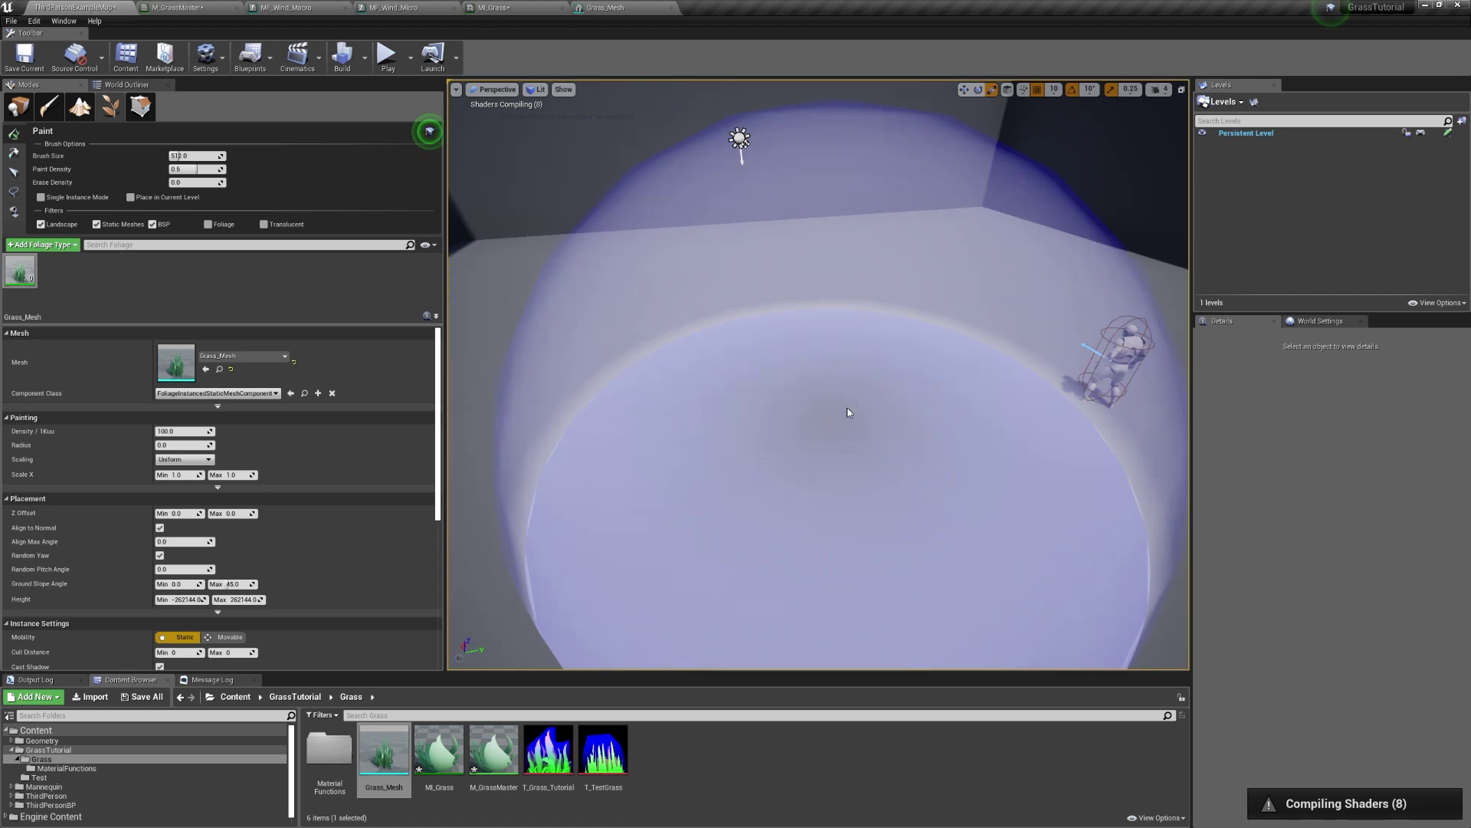
- Try placing single Grass_Mesh clumps in Single Instance Mode, undo the placements and turn the mode off
{"action": "left_click", "coordinate": [41, 197]}
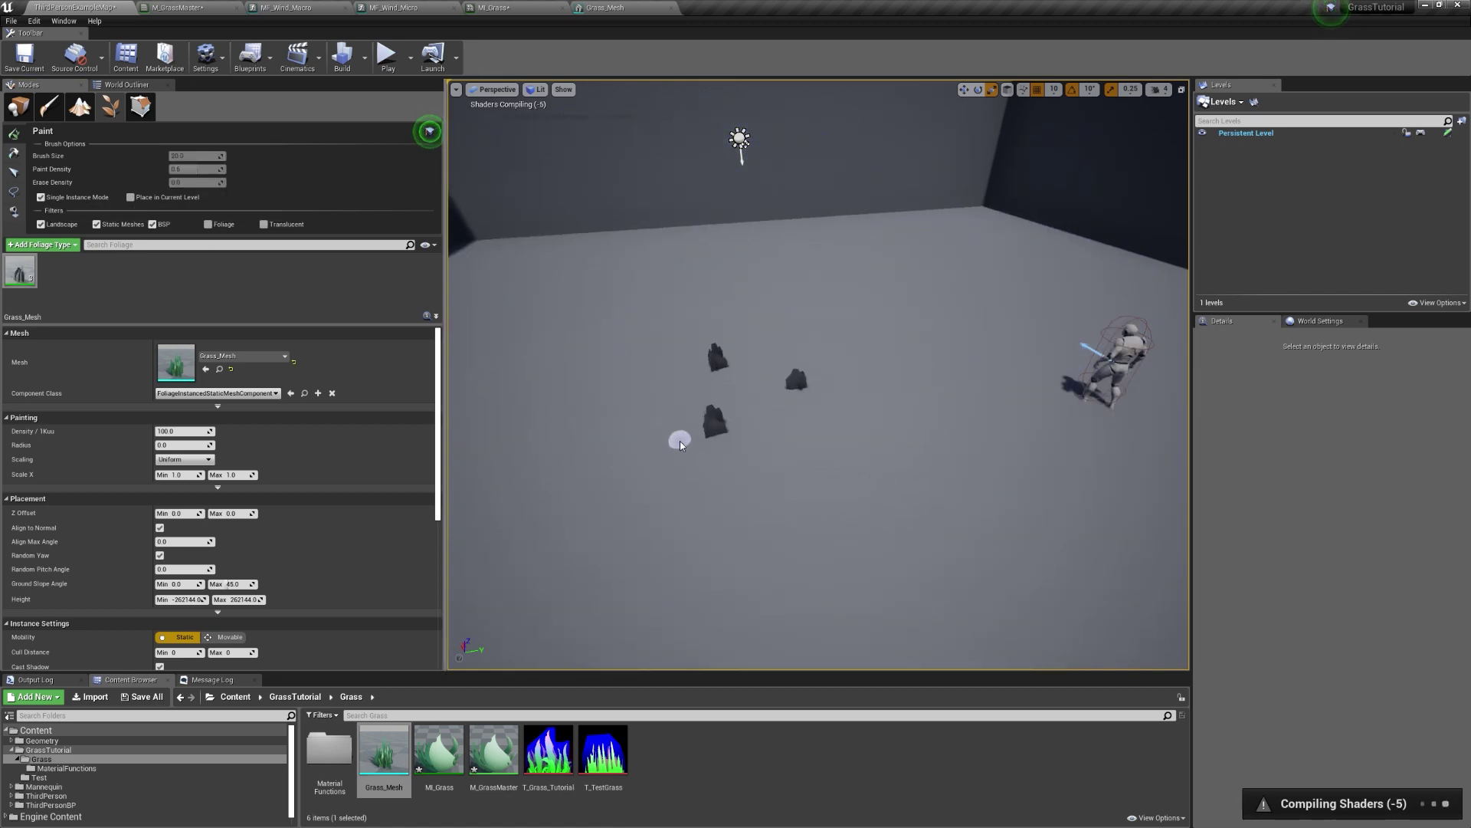
{"action": "key", "text": "ctrl+z"}
{"action": "key", "text": "ctrl+z"}
{"action": "key", "text": "ctrl+z"}
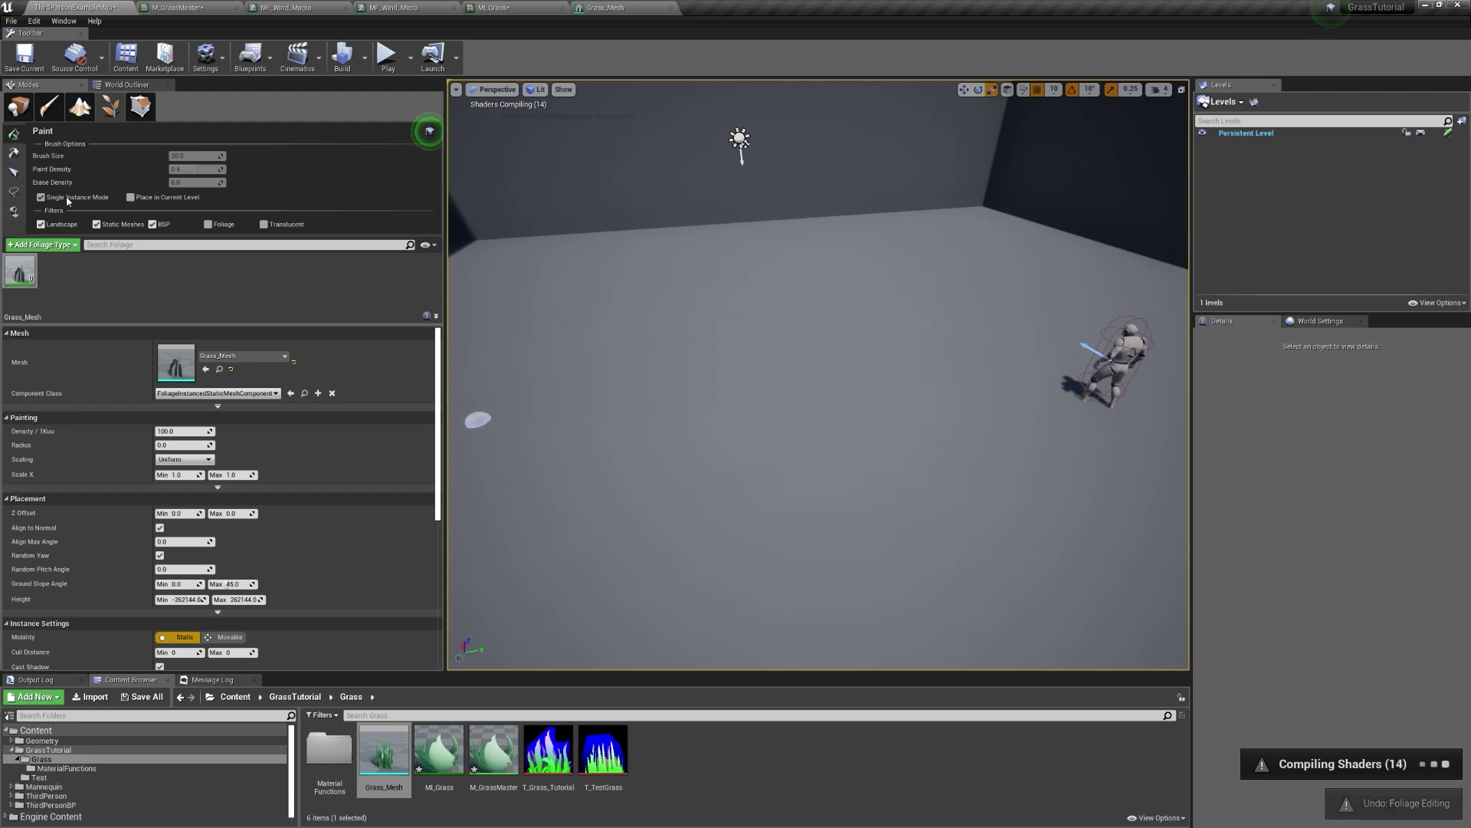
{"action": "left_click", "coordinate": [41, 197]}
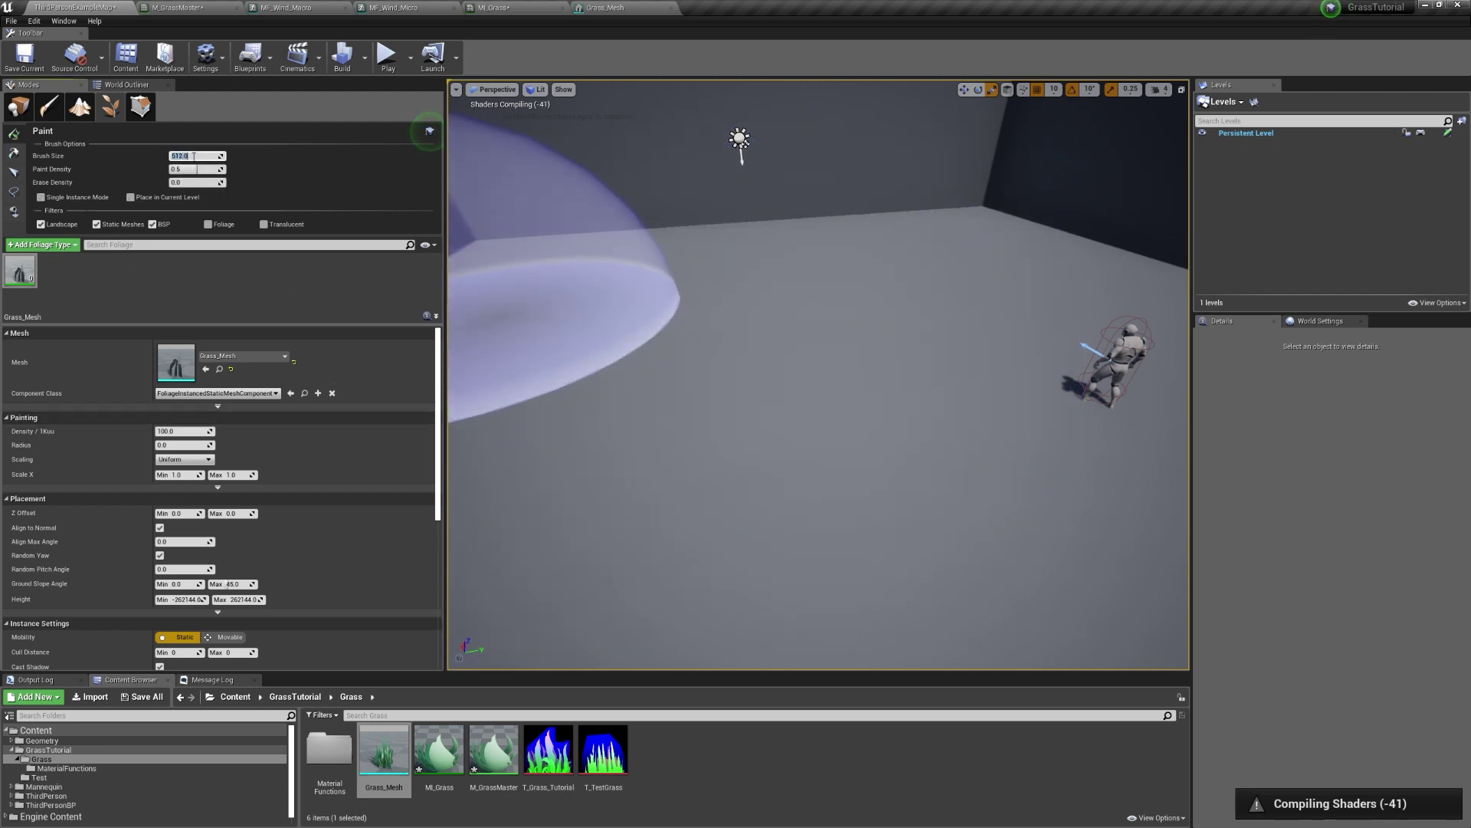
- Set the foliage brush size to 200 and increase Grass_Mesh's painting density per 1Kuu
{"action": "key", "text": "Return"}
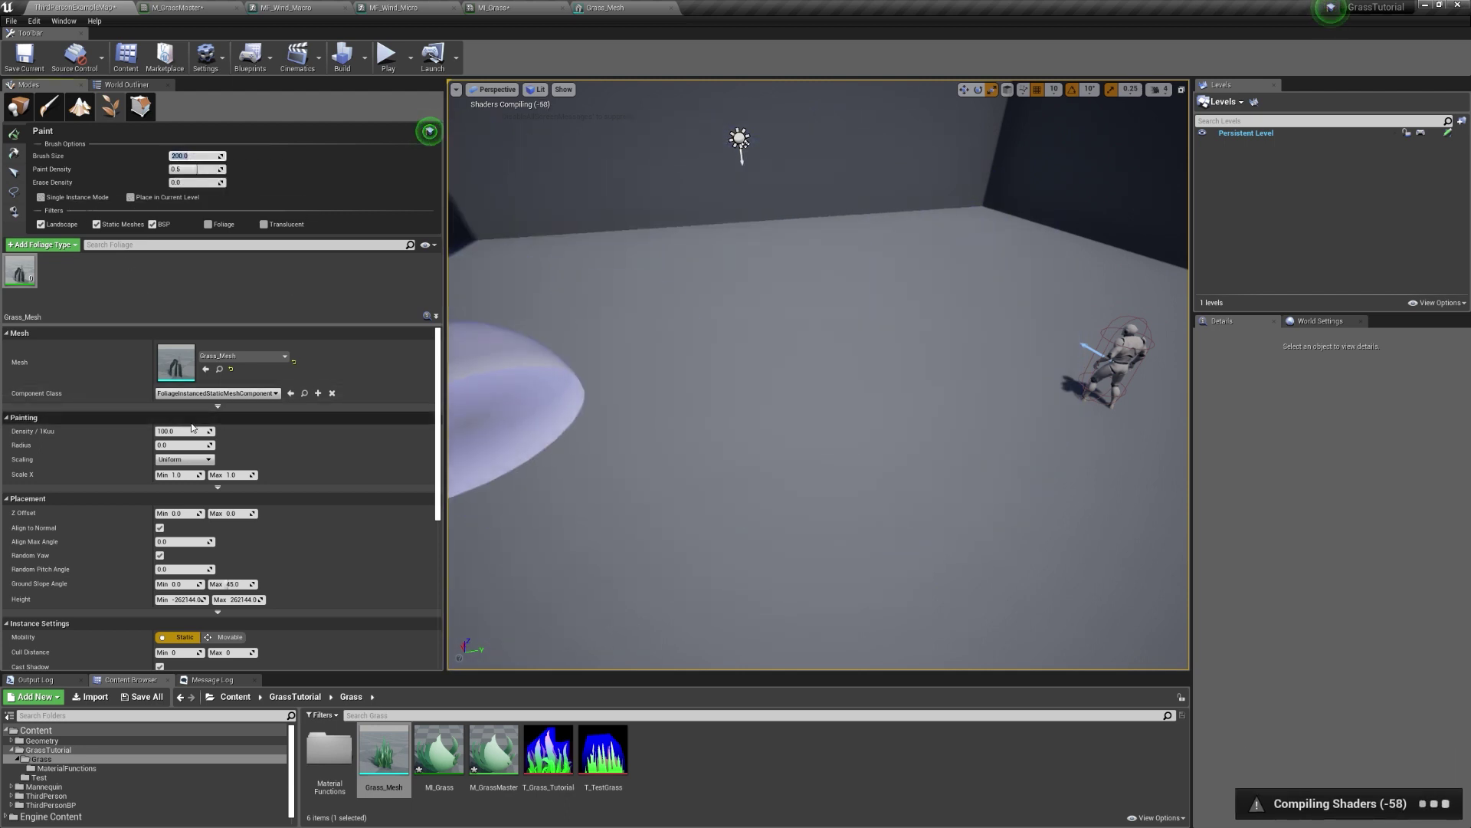
{"action": "left_click", "coordinate": [190, 431]}
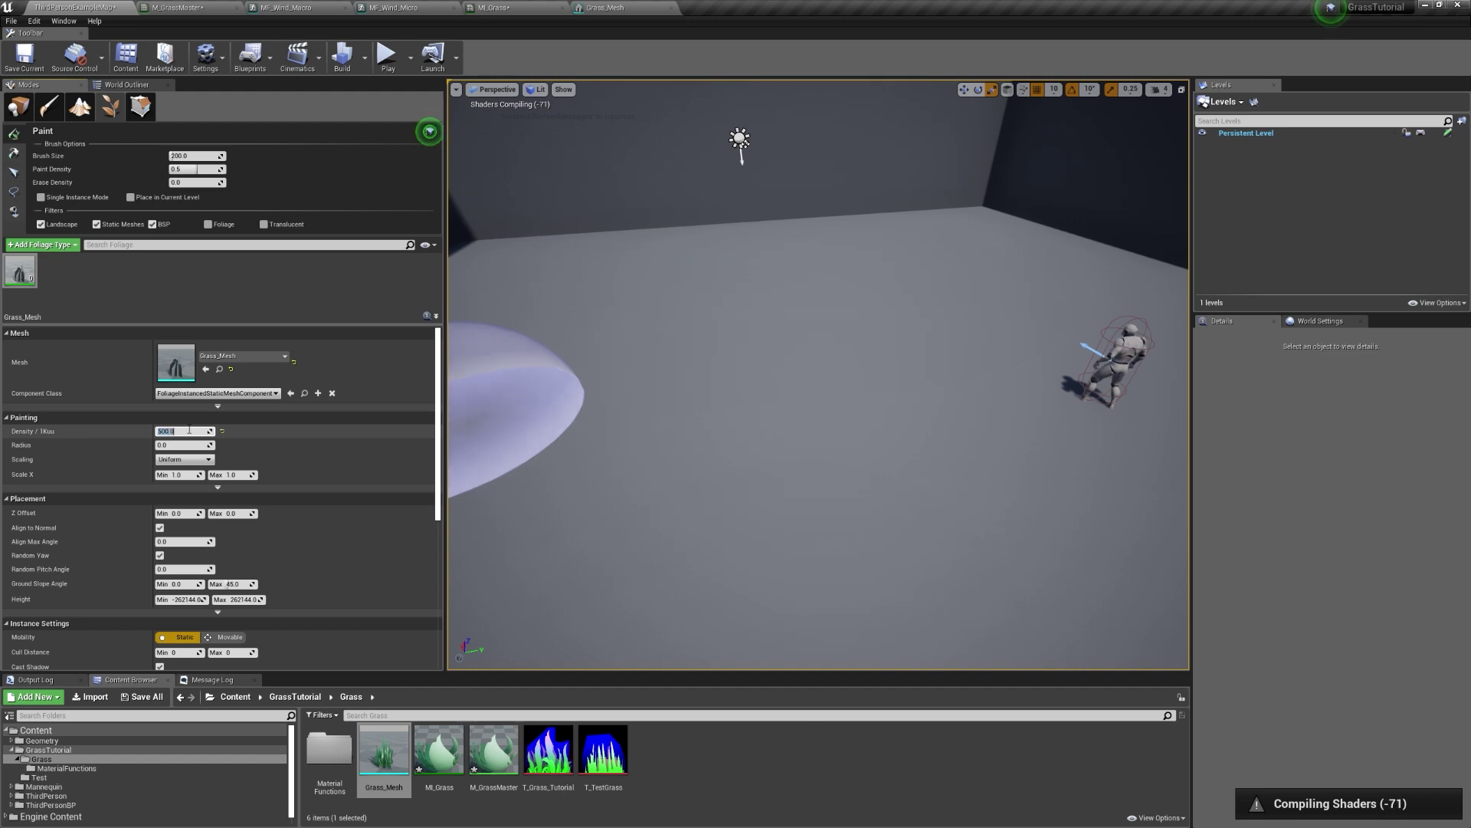
- Paint a denser trial patch of Grass_Mesh on the level floor and inspect it from several distances
{"action": "mouse_move", "coordinate": [739, 427]}
{"action": "left_mouse_down"}
{"action": "mouse_move", "coordinate": [674, 426]}
{"action": "mouse_move", "coordinate": [755, 411]}
{"action": "mouse_move", "coordinate": [822, 439]}
{"action": "left_mouse_up"}
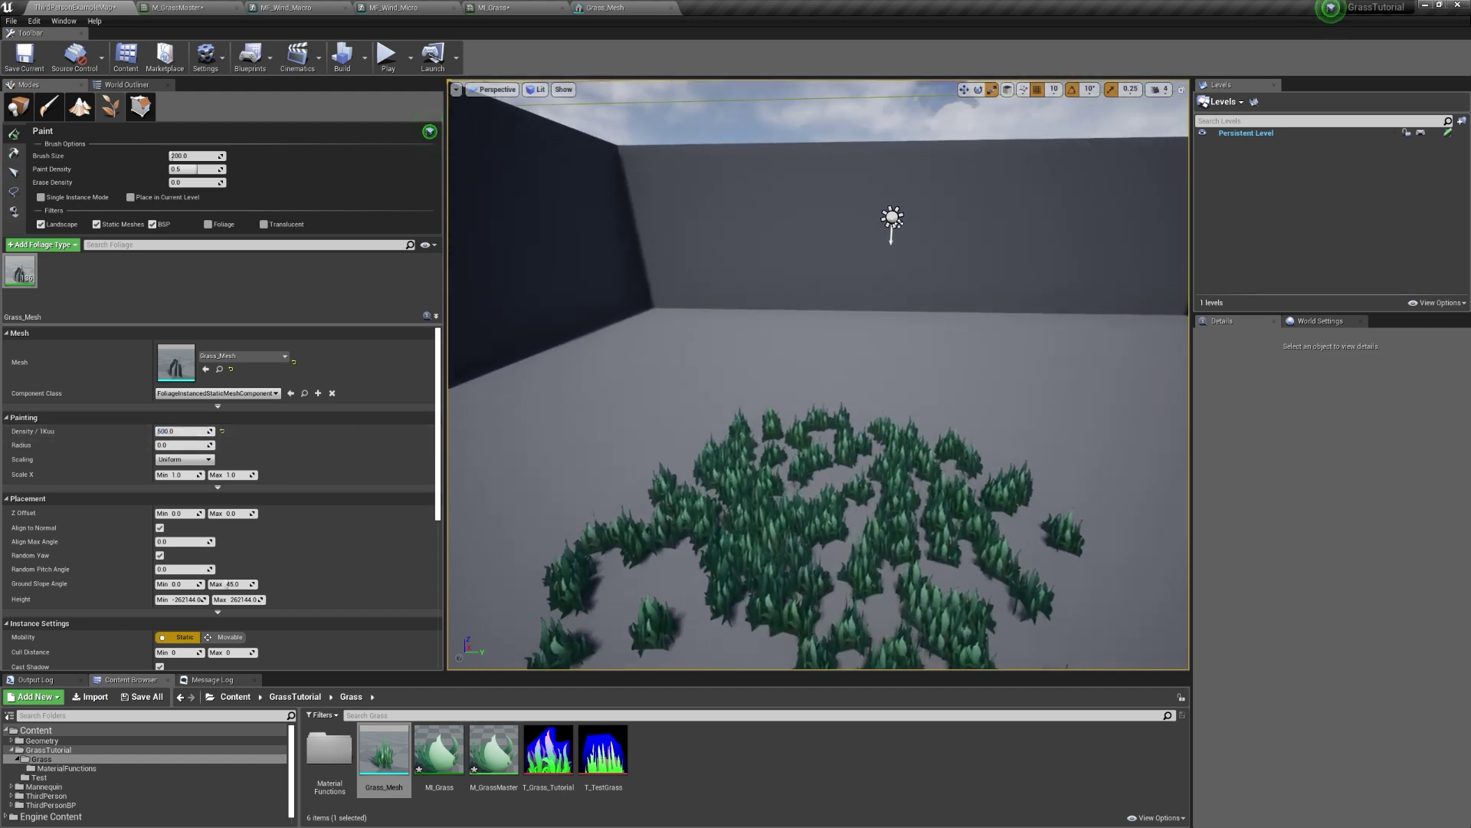
{"action": "mouse_move", "coordinate": [821, 439]}
{"action": "right_mouse_down"}
{"action": "mouse_move", "coordinate": [821, 395]}
{"action": "mouse_move", "coordinate": [830, 421]}
{"action": "right_mouse_up"}
{"action": "key", "text": "w"}
{"action": "key", "text": "s"}
{"action": "key", "text": "w"}
{"action": "key", "text": "s"}
{"action": "key", "text": "w"}
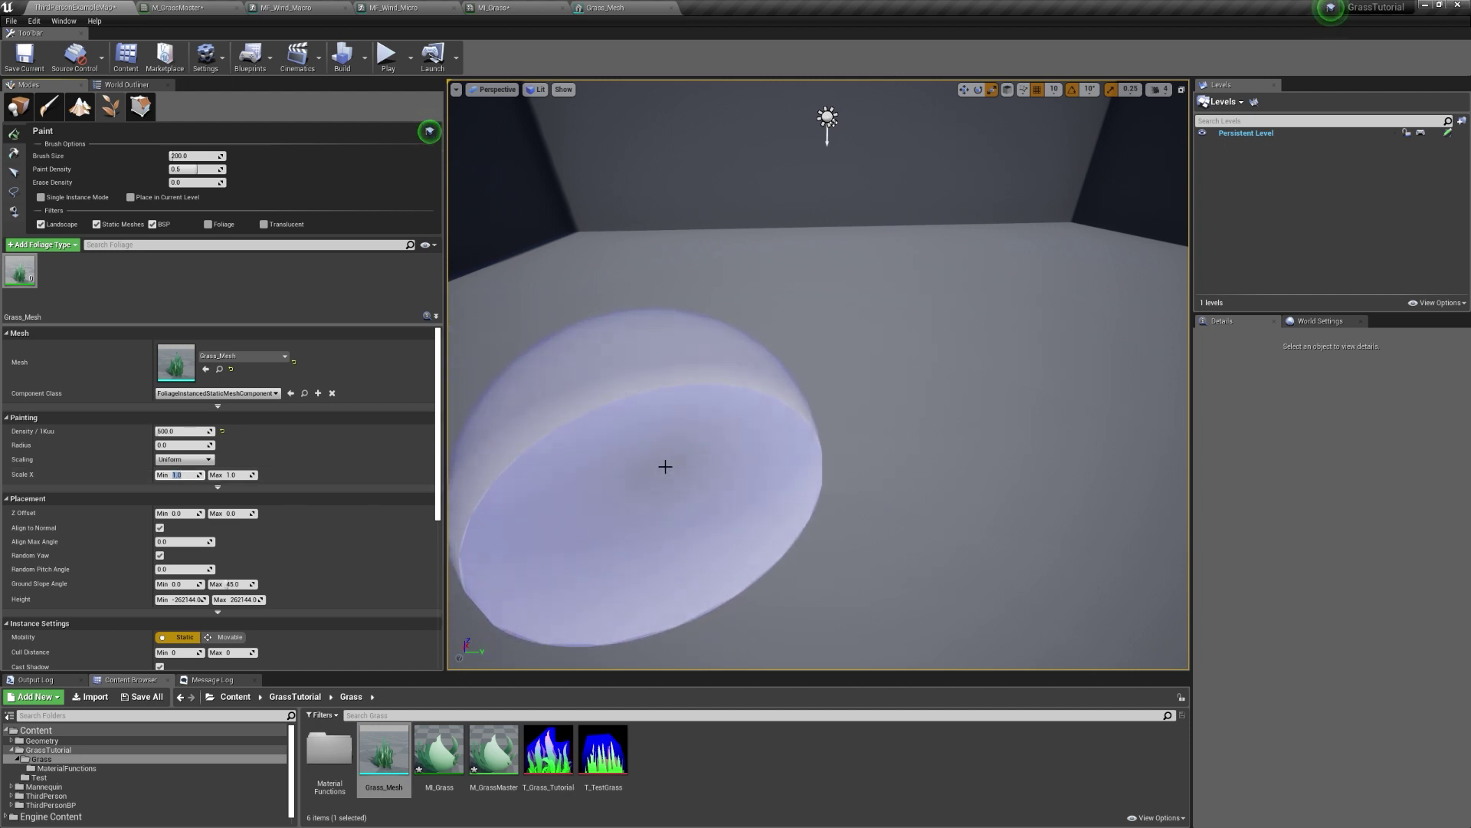
- Set Grass_Mesh's Scale X range to 0.9 minimum and 1.2 maximum, with a minimum Z Offset of -1.0
{"action": "type", "text": "0.9"}
{"action": "key", "text": "Tab"}
{"action": "type", "text": "1.2"}
{"action": "key", "text": "Return"}
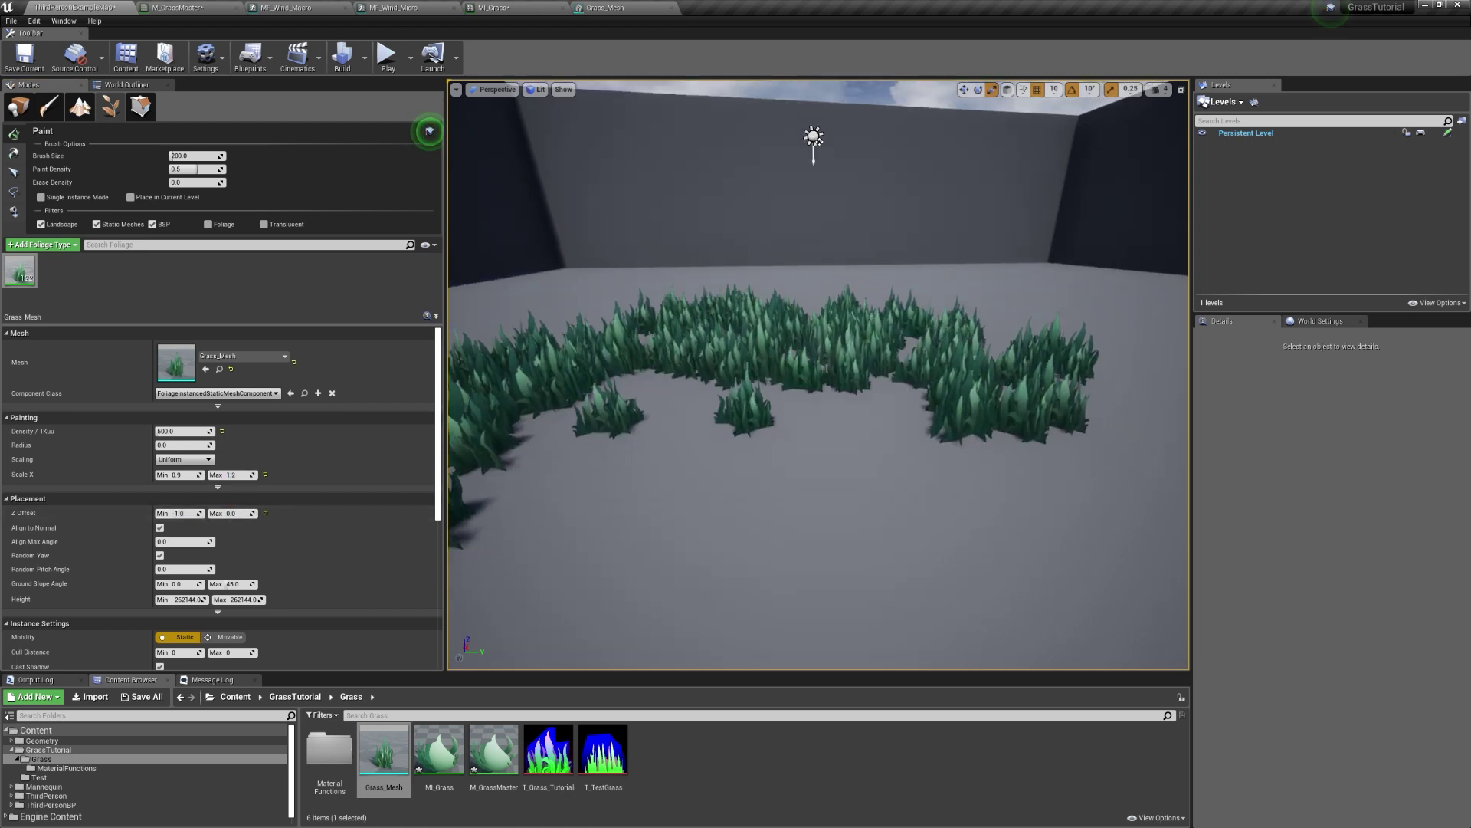
- Erase the trial grass patch and widen Grass_Mesh's Scale X range to 0.8 minimum and 1.3 maximum
{"action": "mouse_move", "coordinate": [828, 373]}
{"action": "right_mouse_down"}
{"action": "mouse_move", "coordinate": [812, 360]}
{"action": "mouse_move", "coordinate": [820, 383]}
{"action": "mouse_move", "coordinate": [828, 373]}
{"action": "right_mouse_up"}
{"action": "left_click_drag", "start_coordinate": [659, 329], "coordinate": [1004, 372], "text": "shift"}
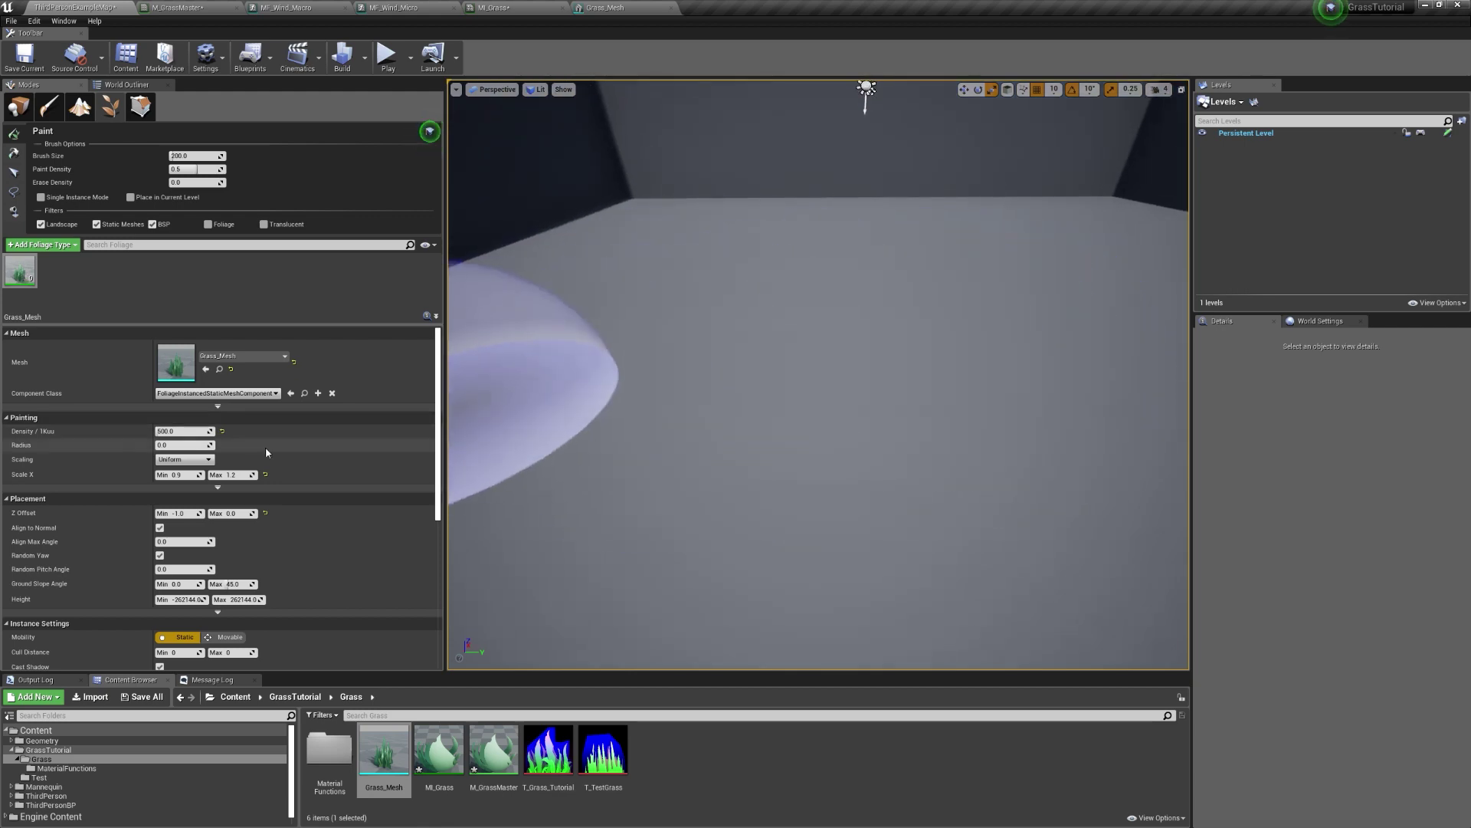
{"action": "left_click", "coordinate": [182, 475]}
{"action": "type", "text": "0.81.3"}
{"action": "key", "text": "Return"}
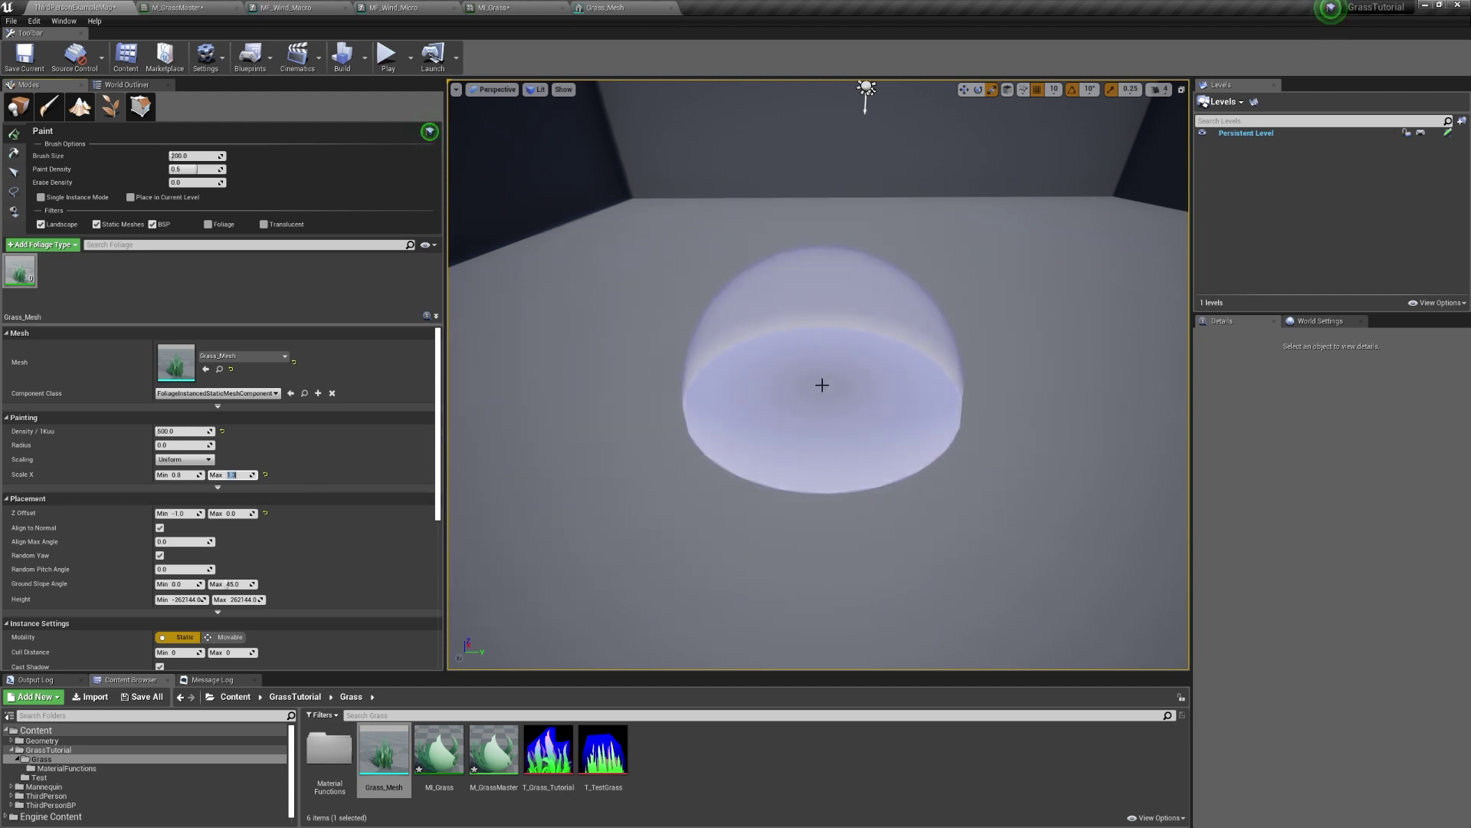
- Set Grass_Mesh's Cull Distance to 4000 minimum and 7000 maximum in the instance settings
{"action": "scroll", "coordinate": [100, 594], "scroll_direction": "down", "scroll_amount": 3}
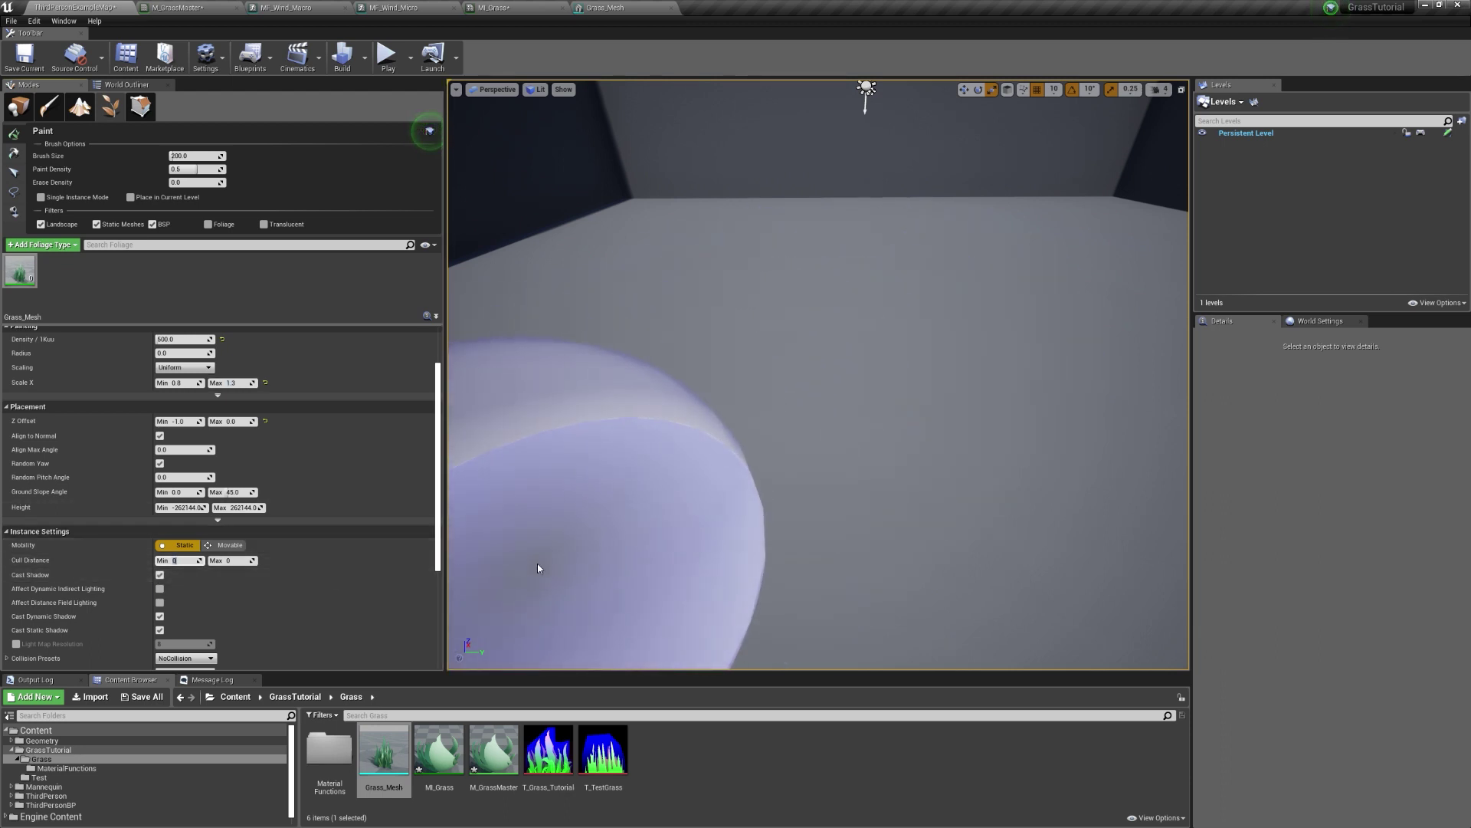
{"action": "type", "text": "4000"}
{"action": "key", "text": "Tab"}
{"action": "type", "text": "70"}
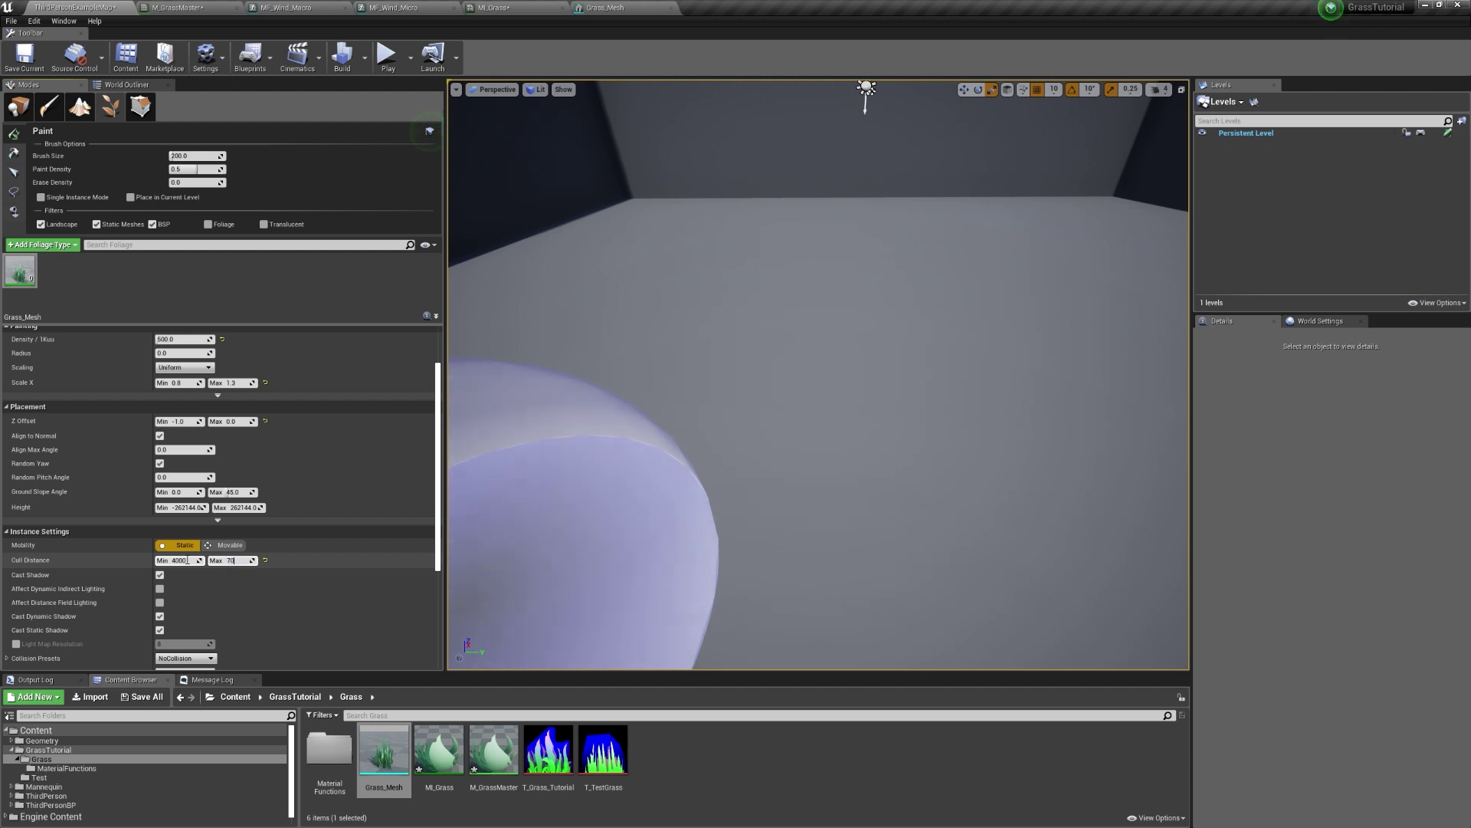
{"action": "type", "text": "00"}
- Paint Grass_Mesh over the level floor, checking the distance culling from far away and close up
{"action": "left_click", "coordinate": [789, 261]}
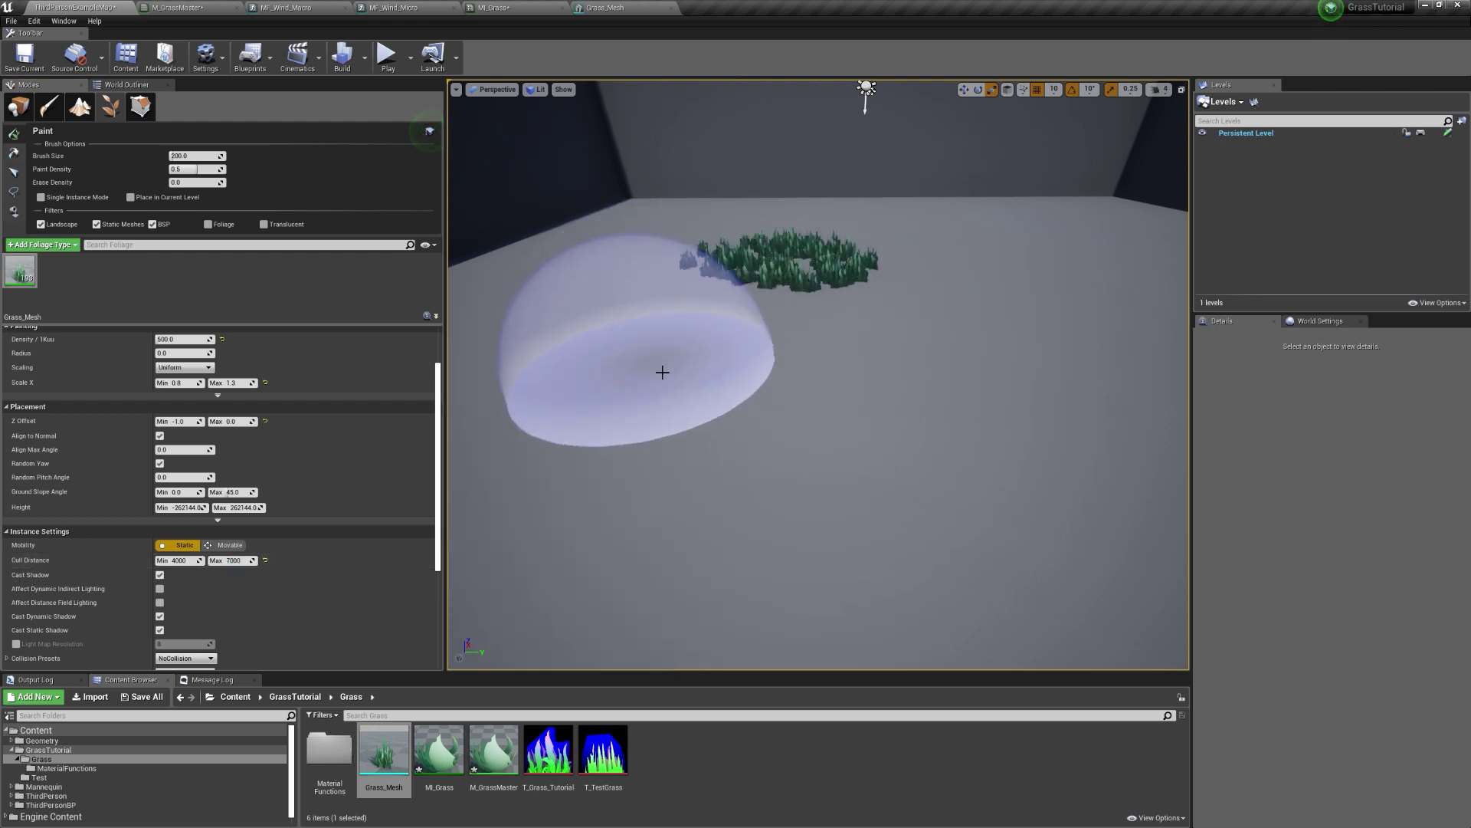
{"action": "left_click_drag", "start_coordinate": [663, 372], "coordinate": [851, 456]}
{"action": "key", "text": "s"}
{"action": "right_click_drag", "start_coordinate": [851, 456], "coordinate": [850, 454]}
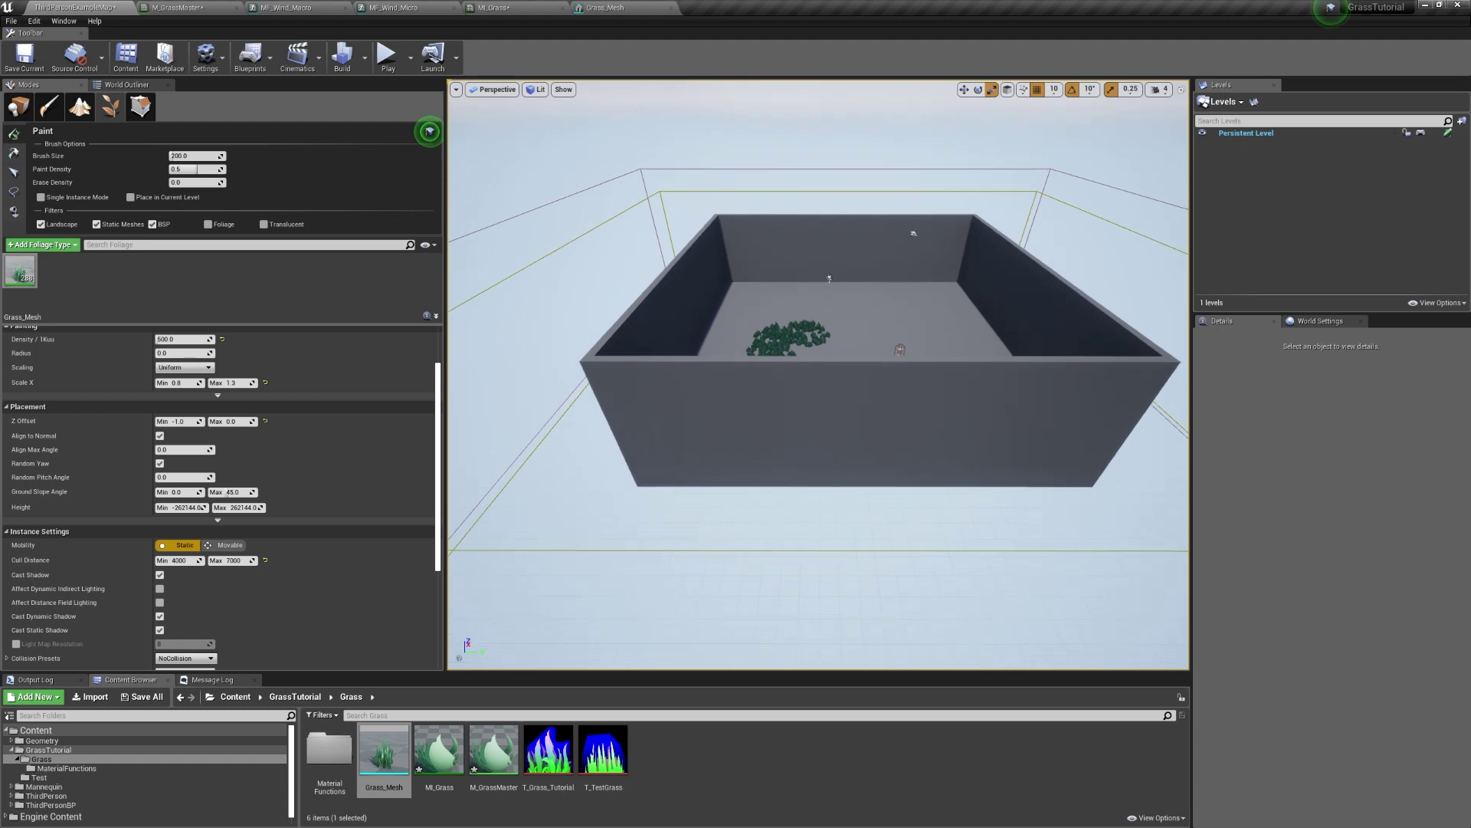
{"action": "scroll", "coordinate": [819, 374], "scroll_direction": "down", "scroll_amount": 8}
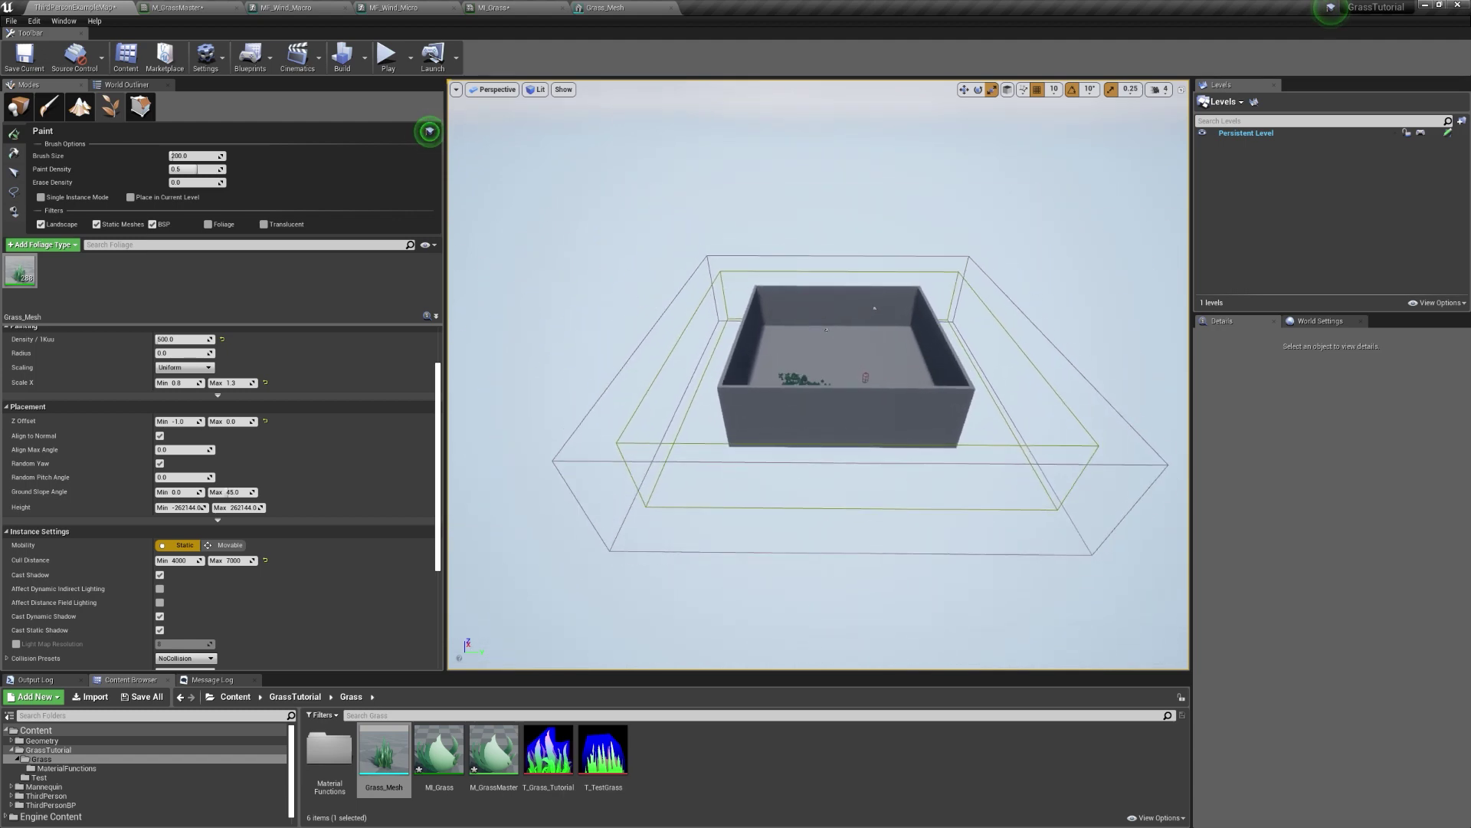
{"action": "scroll", "coordinate": [825, 330], "scroll_direction": "up", "scroll_amount": 15}
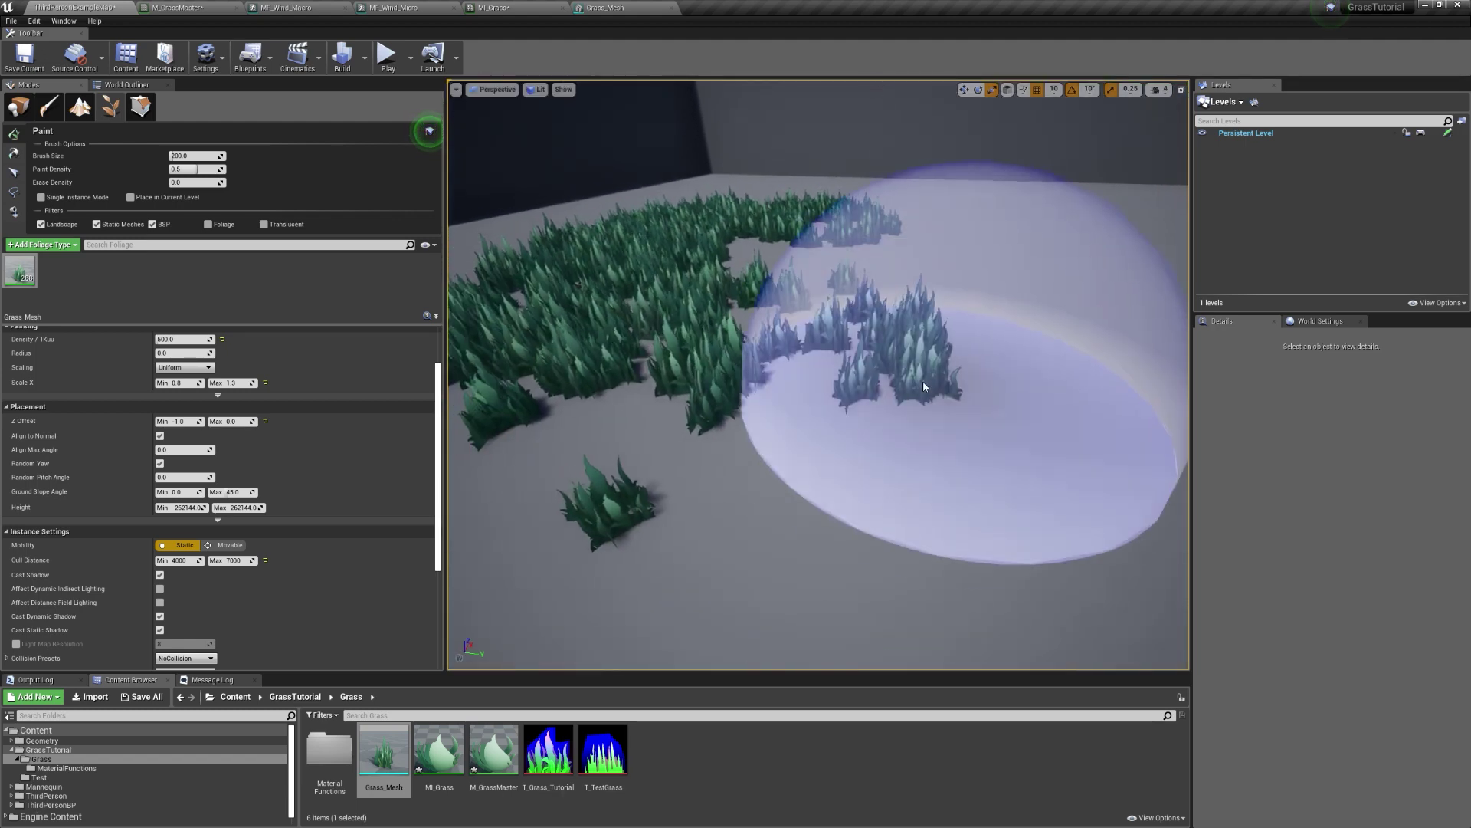
{"action": "scroll", "coordinate": [923, 387], "scroll_direction": "down", "scroll_amount": 8}
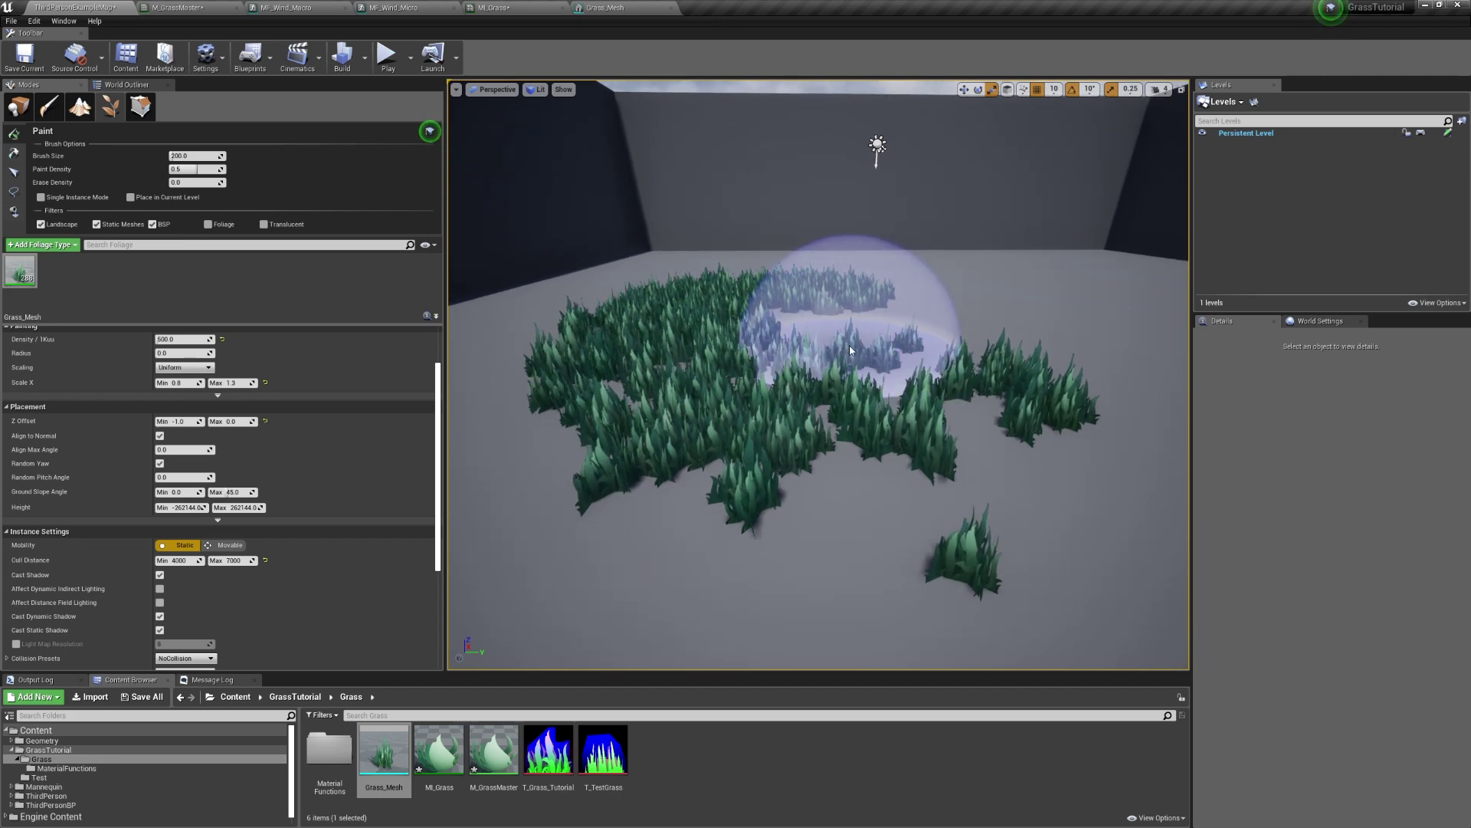
{"action": "right_click_drag", "start_coordinate": [846, 344], "coordinate": [846, 452]}
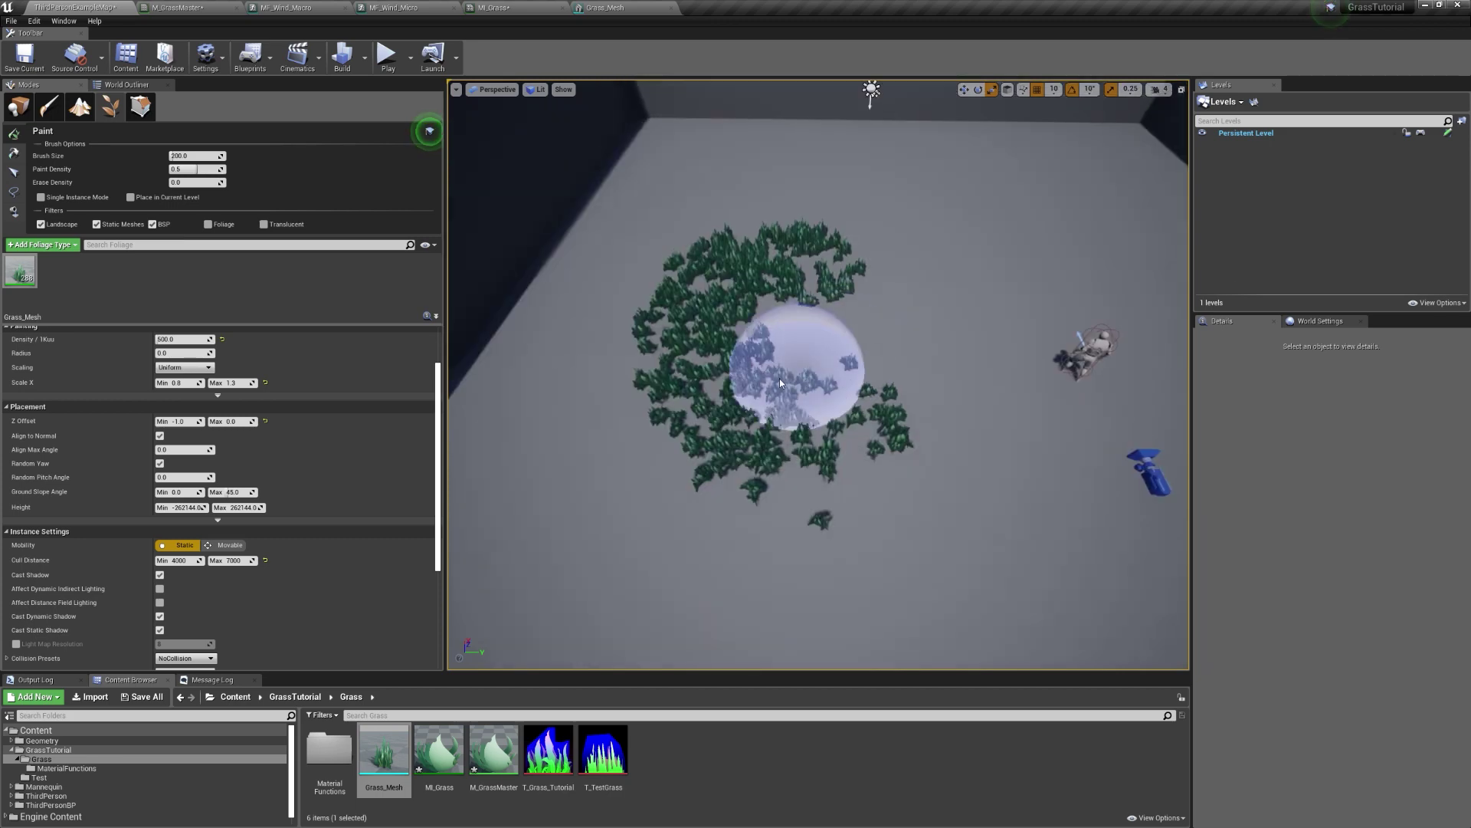
{"action": "mouse_move", "coordinate": [740, 206]}
{"action": "left_mouse_down"}
{"action": "mouse_move", "coordinate": [963, 193]}
{"action": "mouse_move", "coordinate": [789, 223]}
{"action": "mouse_move", "coordinate": [716, 148]}
{"action": "left_mouse_up"}
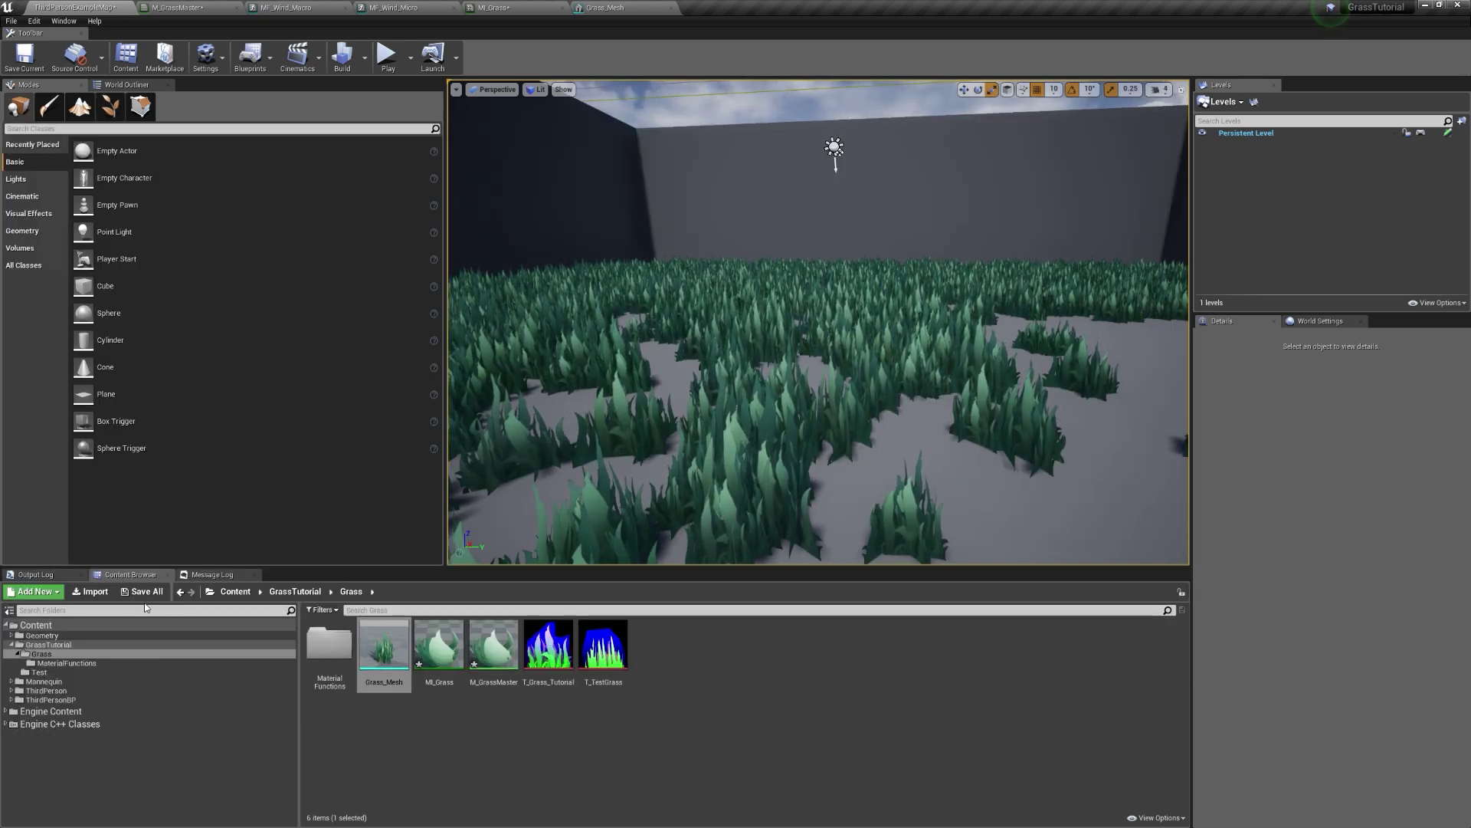
- Open the MI_Grass material instance and override its vector parameters, adjusting DepthDarkness and darkening TipColor
{"action": "double_click", "coordinate": [433, 655]}
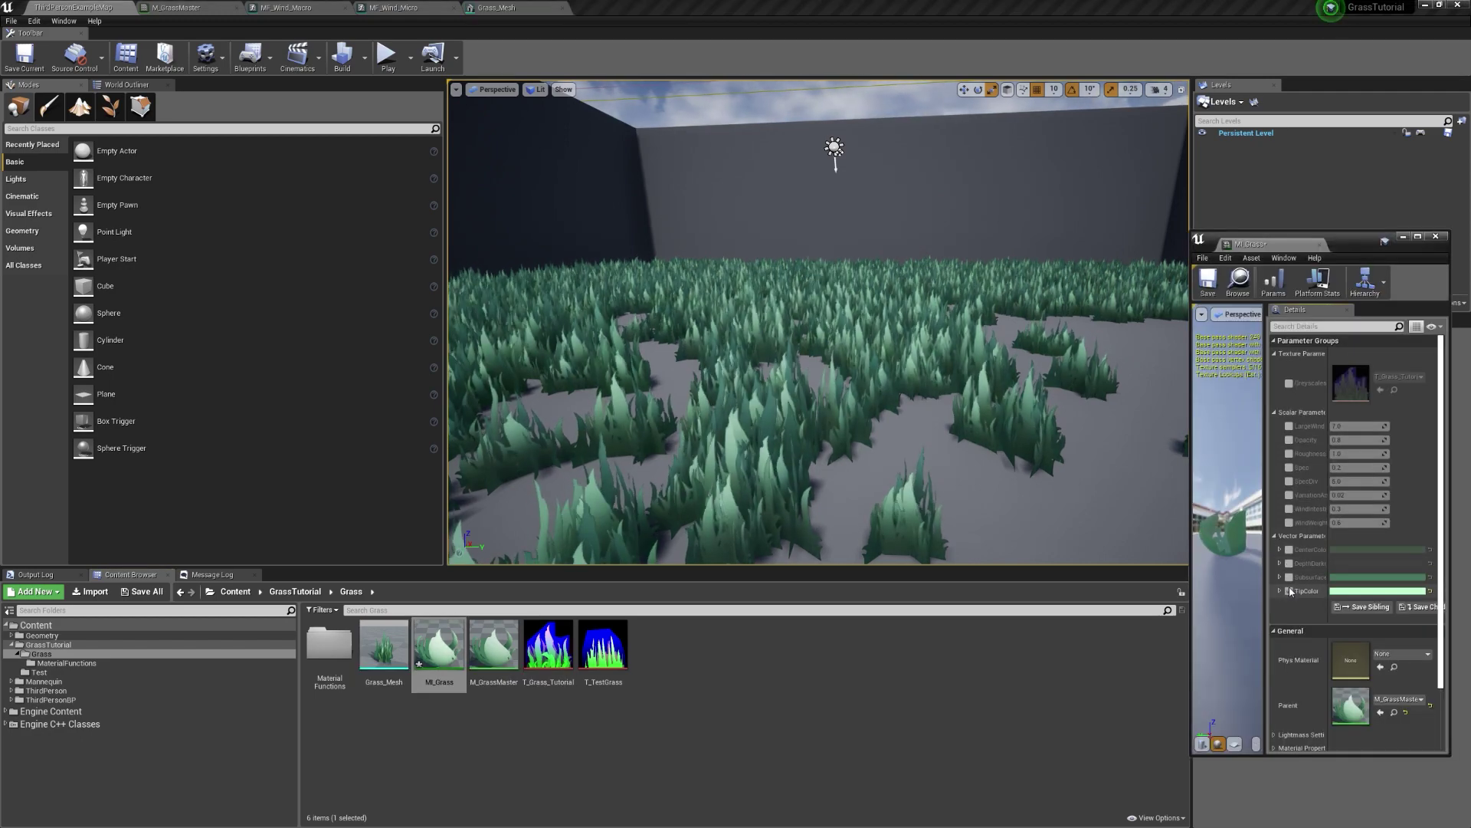
{"action": "left_click", "coordinate": [1380, 563]}
{"action": "mouse_move", "coordinate": [1270, 642]}
{"action": "left_mouse_down"}
{"action": "mouse_move", "coordinate": [1264, 592]}
{"action": "mouse_move", "coordinate": [1251, 610]}
{"action": "mouse_move", "coordinate": [1274, 589]}
{"action": "mouse_move", "coordinate": [1263, 664]}
{"action": "left_mouse_up"}
{"action": "left_click", "coordinate": [1265, 795]}
{"action": "left_click", "coordinate": [1377, 591]}
{"action": "left_click", "coordinate": [1277, 796]}
- Change MI_Grass's SubsurfaceColor to a brighter, yellower green and widen the material instance window to read the parameter names
{"action": "left_click", "coordinate": [1377, 577]}
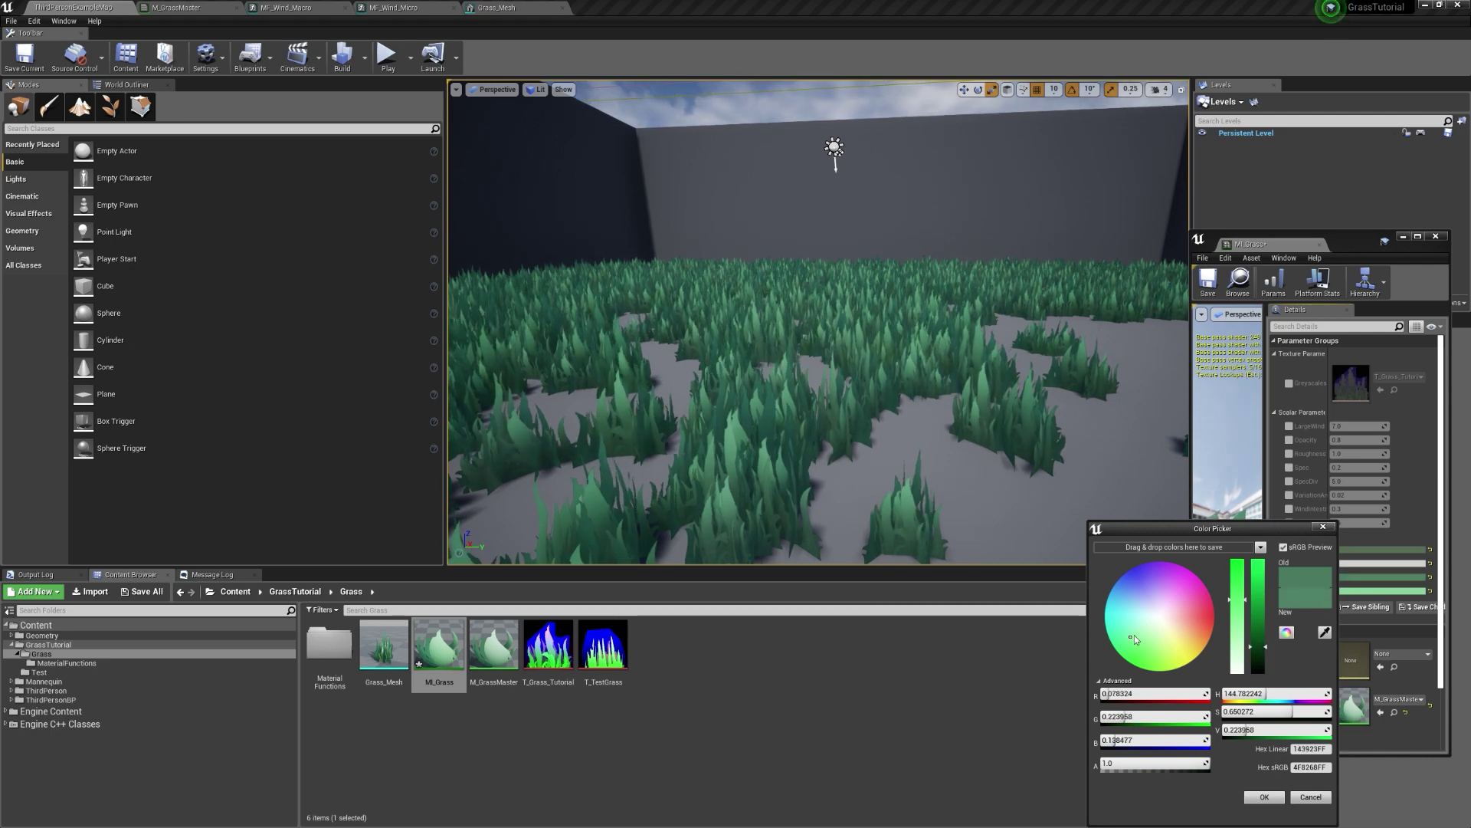
{"action": "left_click_drag", "start_coordinate": [1134, 635], "coordinate": [1147, 639]}
{"action": "left_click_drag", "start_coordinate": [1263, 651], "coordinate": [1263, 624]}
{"action": "left_click", "coordinate": [1264, 796]}
{"action": "left_click_drag", "start_coordinate": [1192, 460], "coordinate": [1149, 468]}
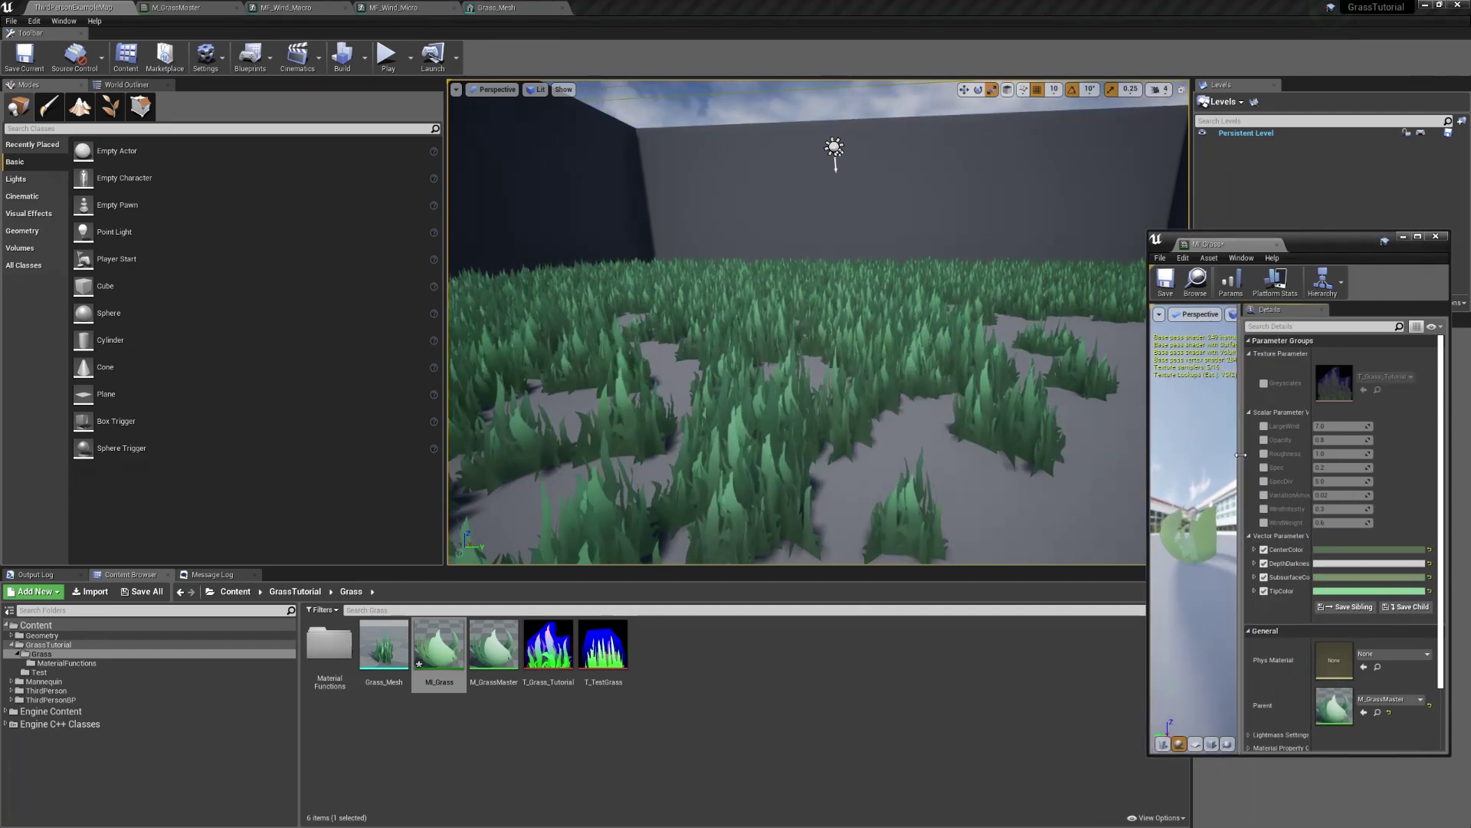
{"action": "left_click_drag", "start_coordinate": [1235, 489], "coordinate": [1241, 492]}
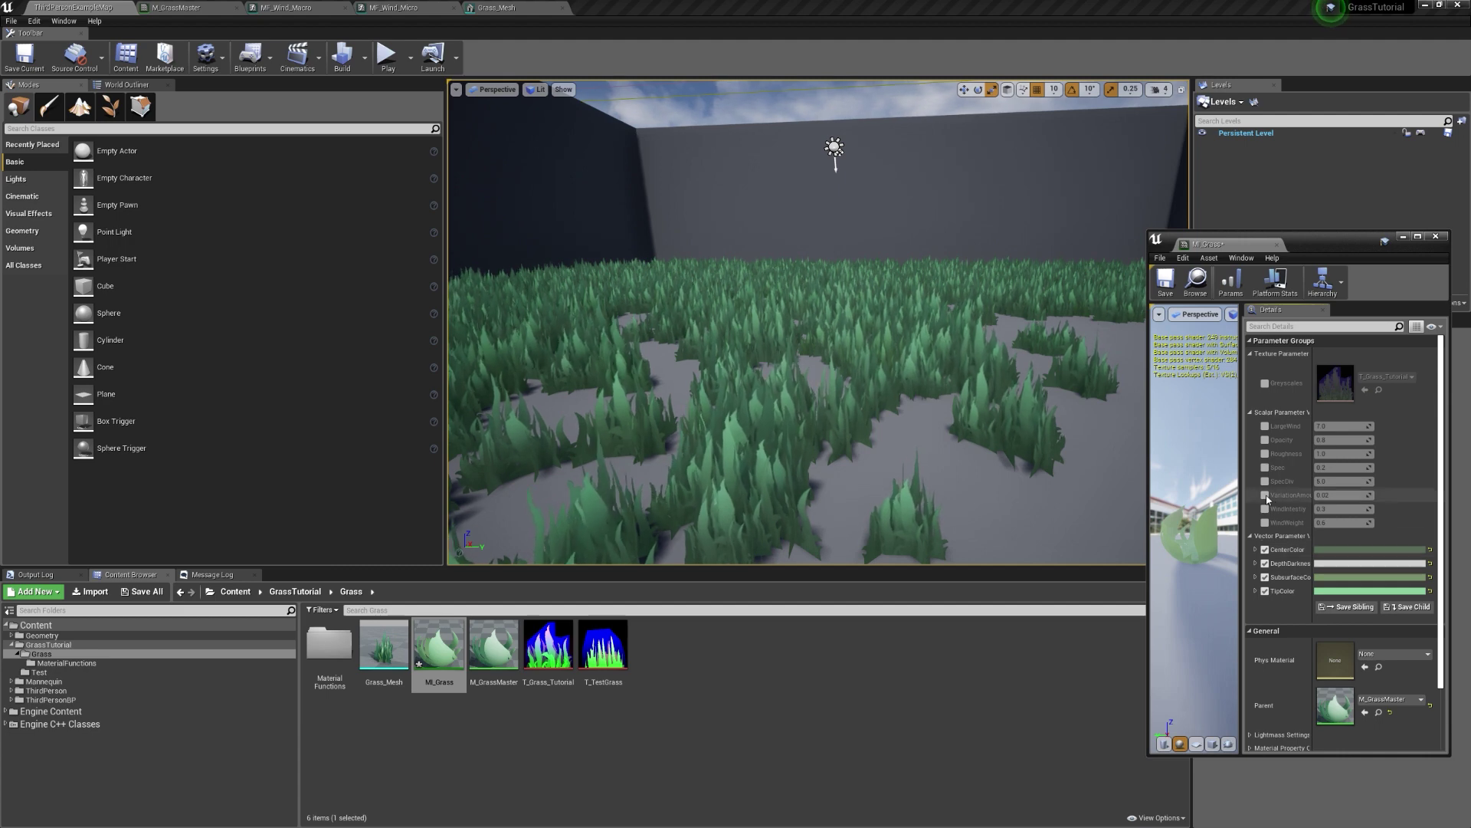
- Override the variation amount parameter in MI_Grass, trying a value of 1 before settling on 0.03
{"action": "left_click", "coordinate": [1342, 494]}
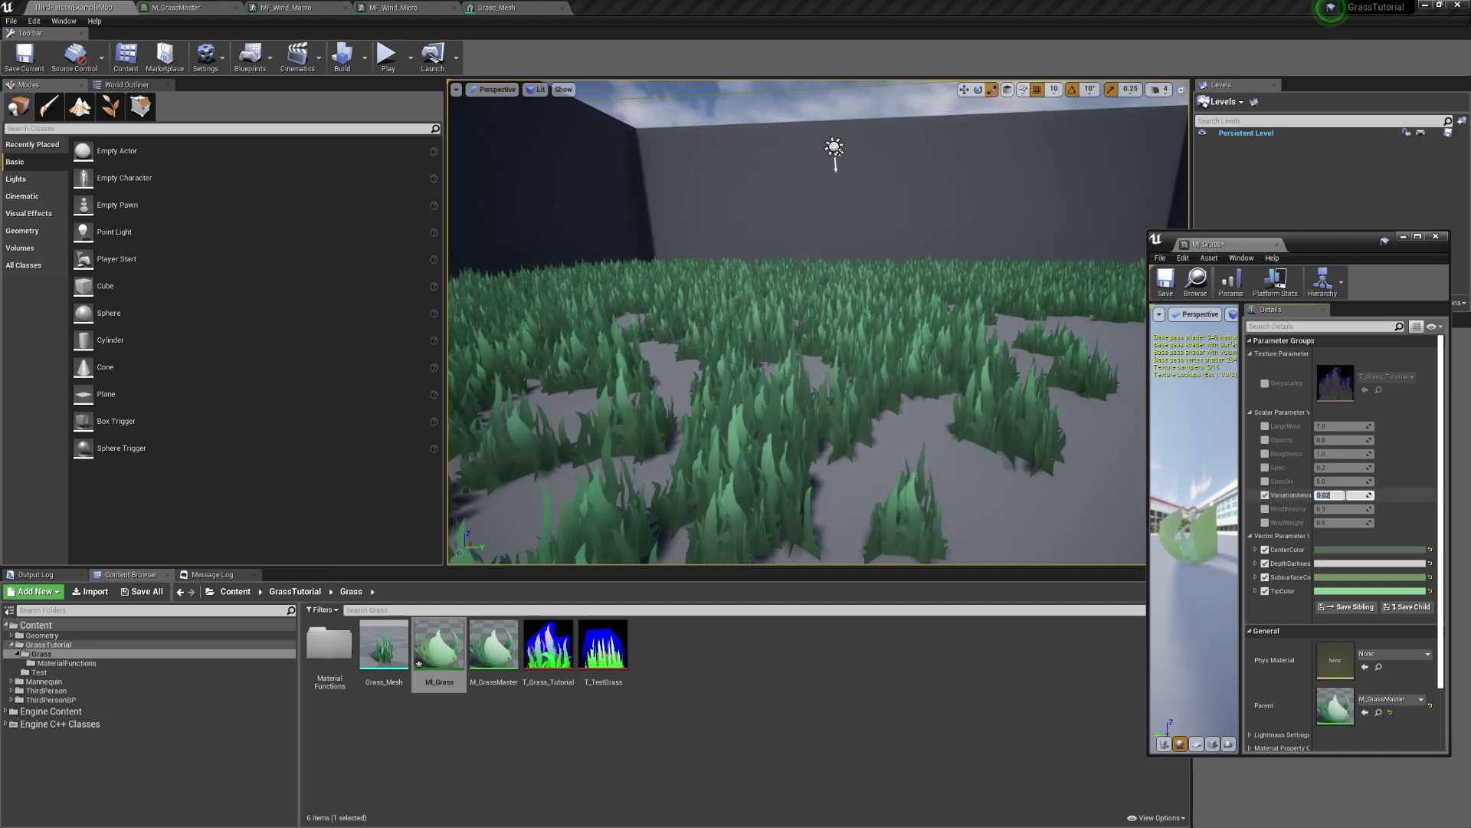
{"action": "type", "text": "1"}
{"action": "key", "text": "Return"}
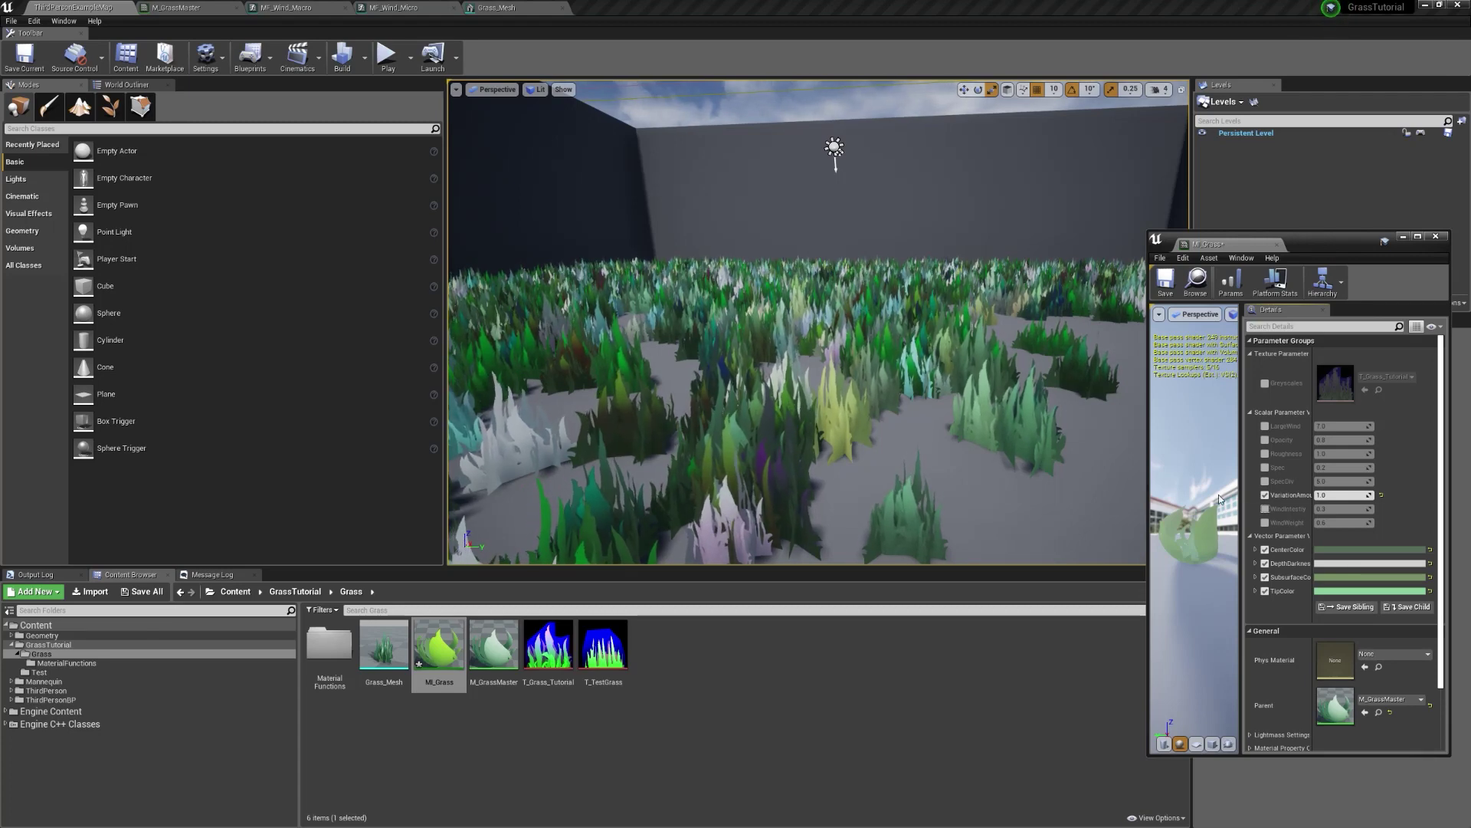
{"action": "type", "text": "0"}
{"action": "key", "text": "Return"}
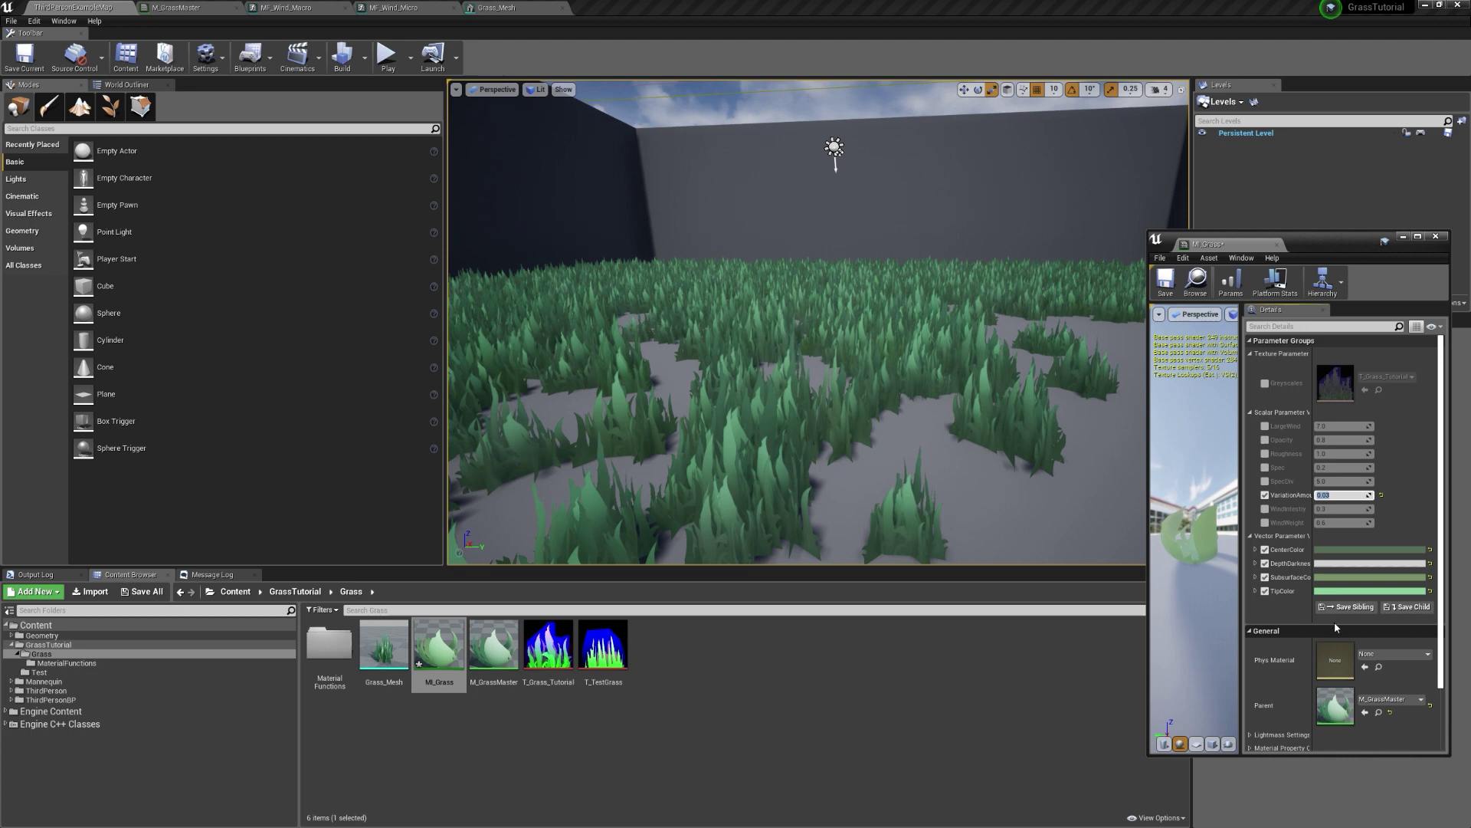
- Darken MI_Grass's DepthDarkness colour, save the material instance and close its window
{"action": "left_click", "coordinate": [1335, 563]}
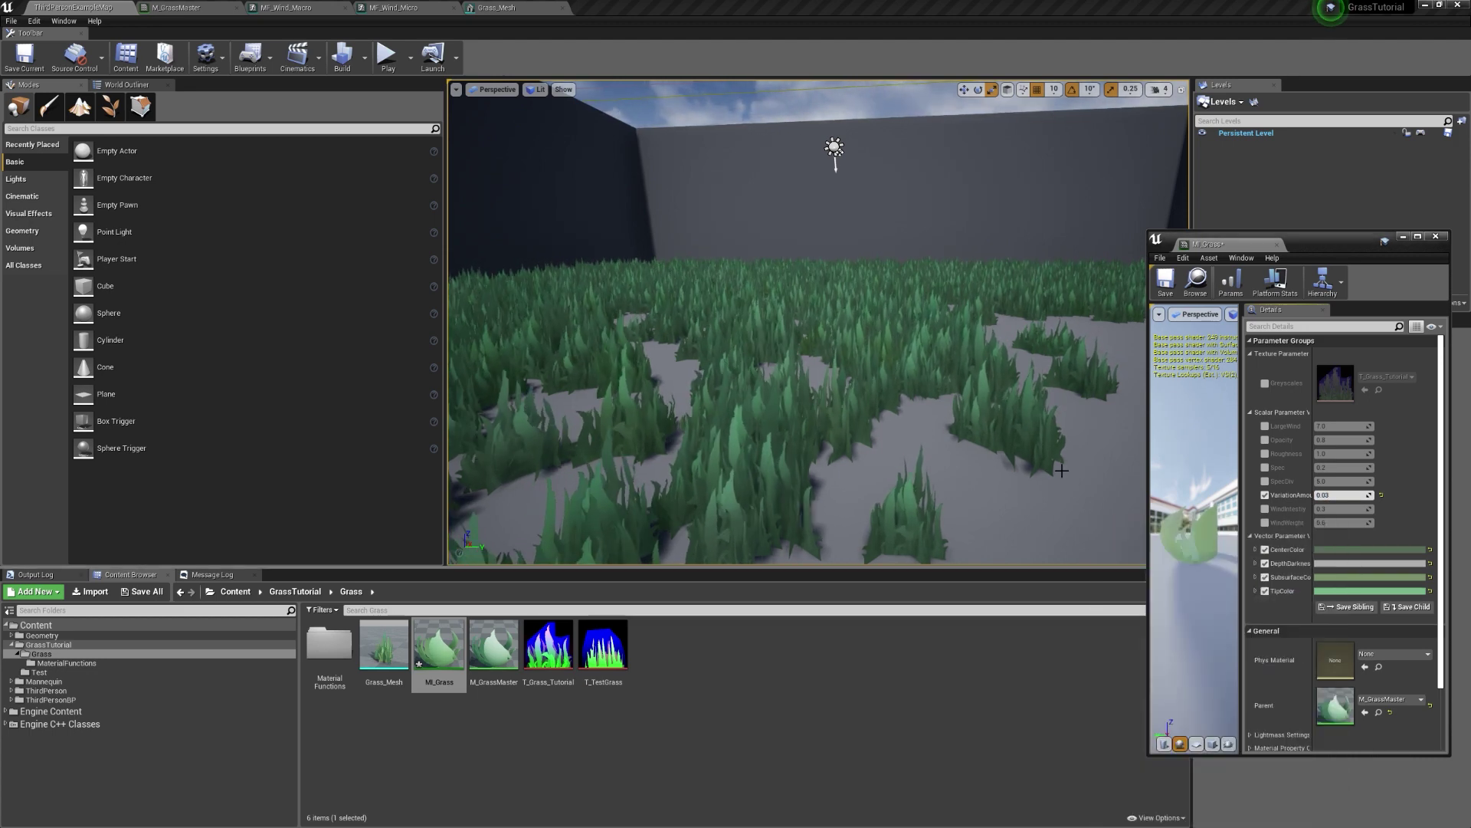
{"action": "key", "text": "ctrl+s"}
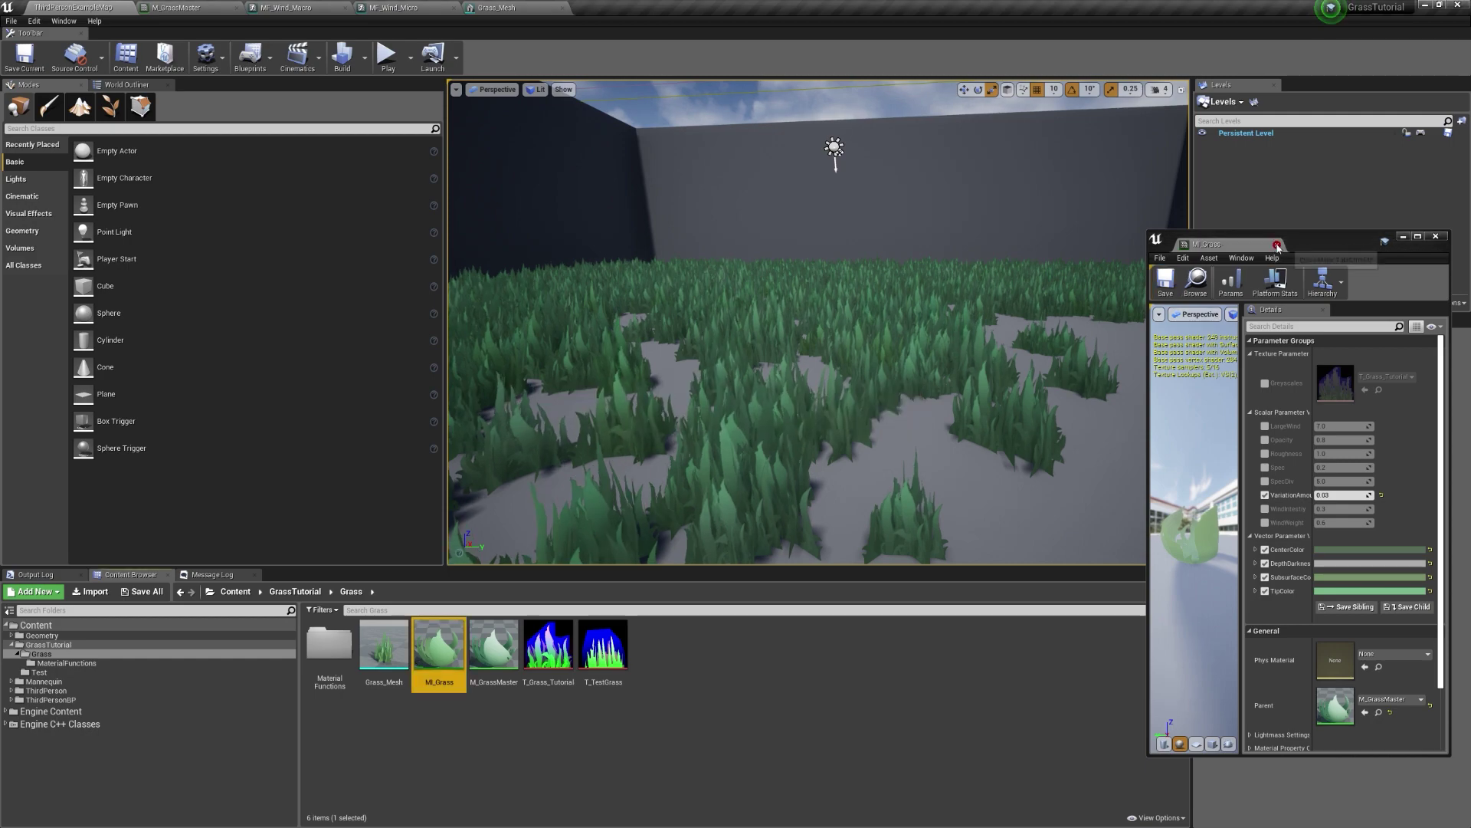
{"action": "left_click", "coordinate": [943, 302]}
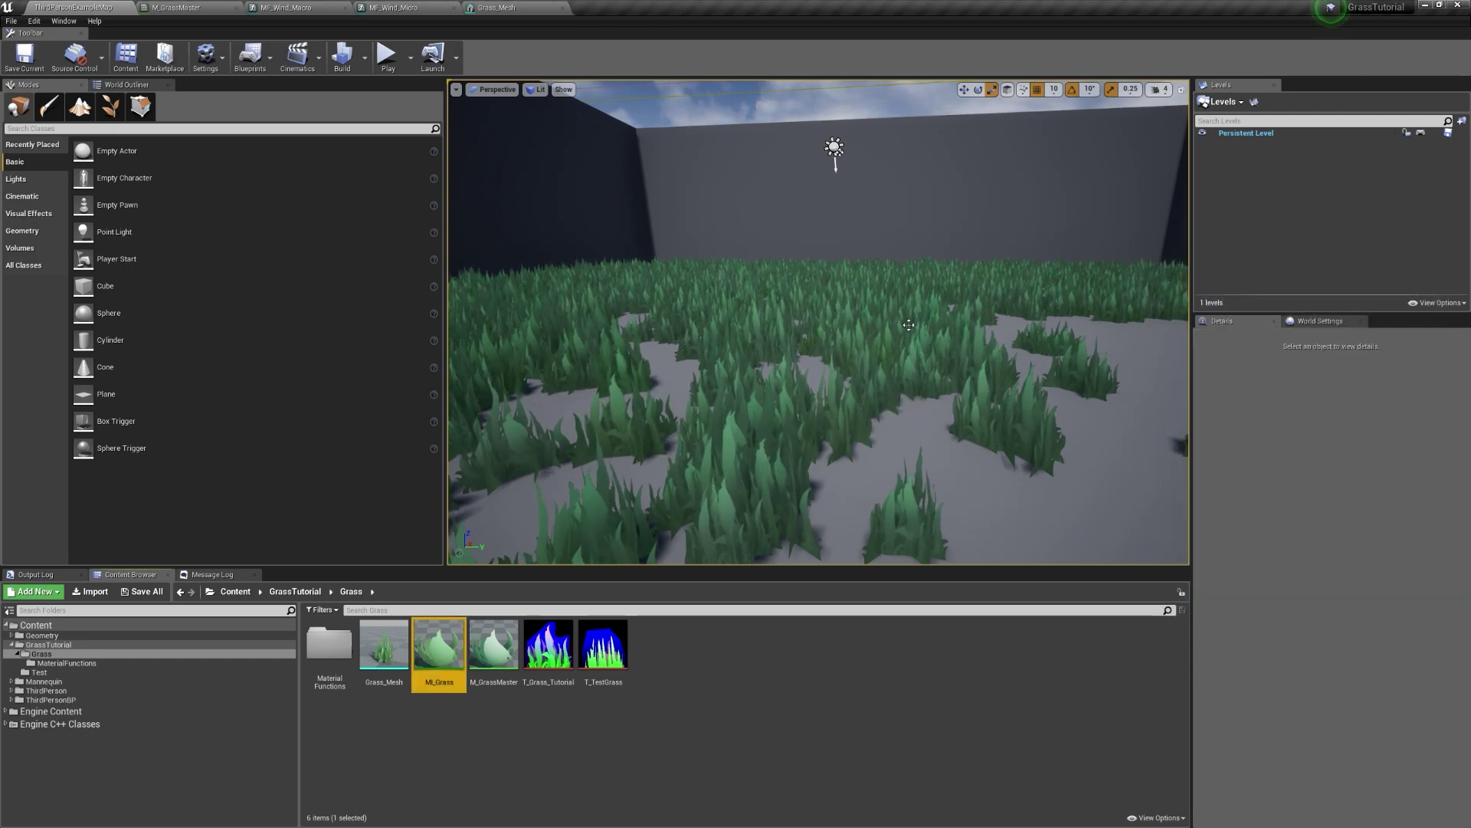
- Play the level and run the character through the painted grass to examine its look and wind motion
{"action": "right_click_drag", "start_coordinate": [909, 325], "coordinate": [931, 370]}
{"action": "key", "text": "s"}
{"action": "left_click", "coordinate": [387, 64]}
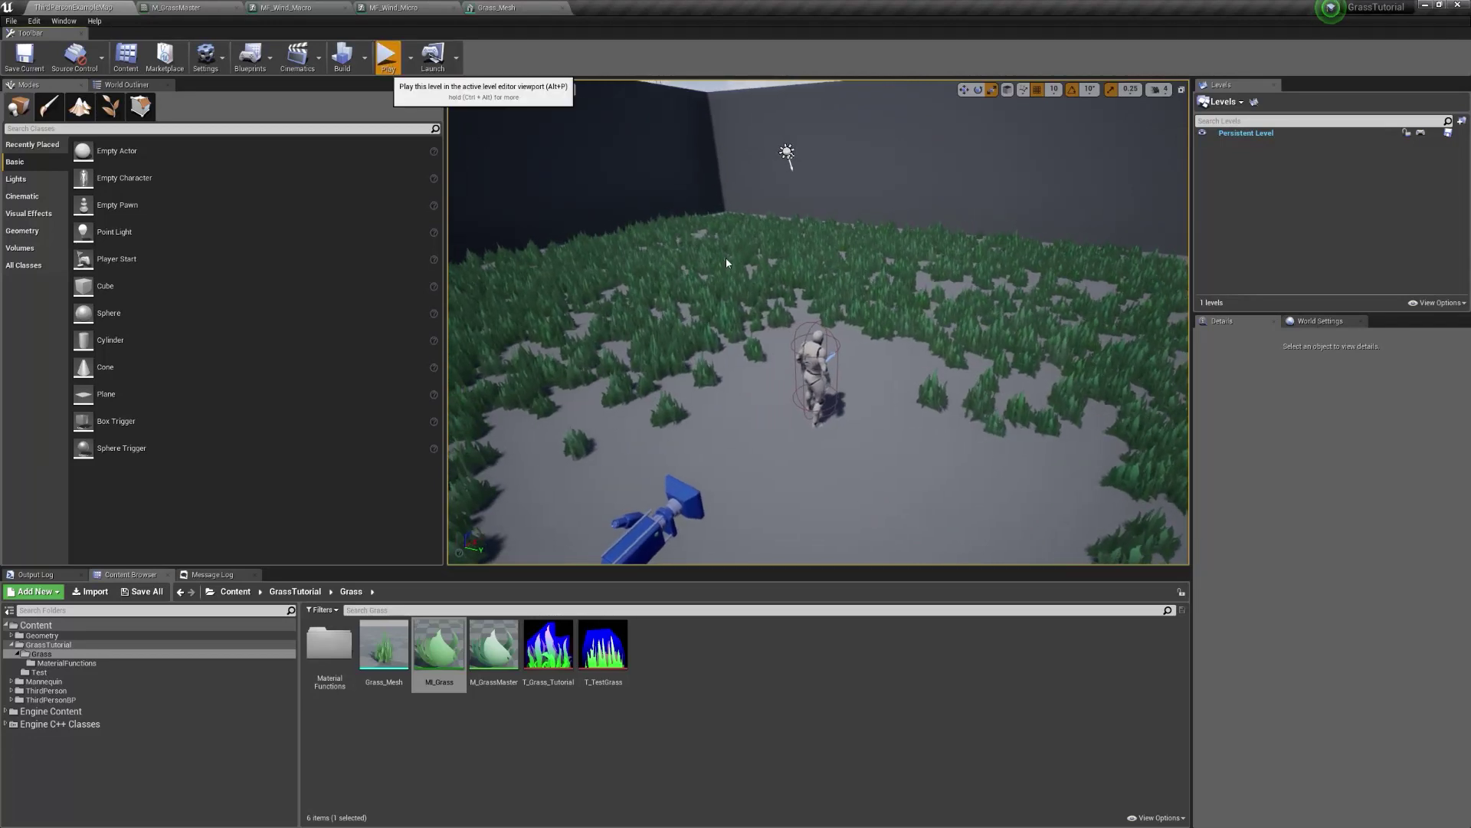
{"action": "key", "text": "alt+p"}
{"action": "key", "text": "w"}
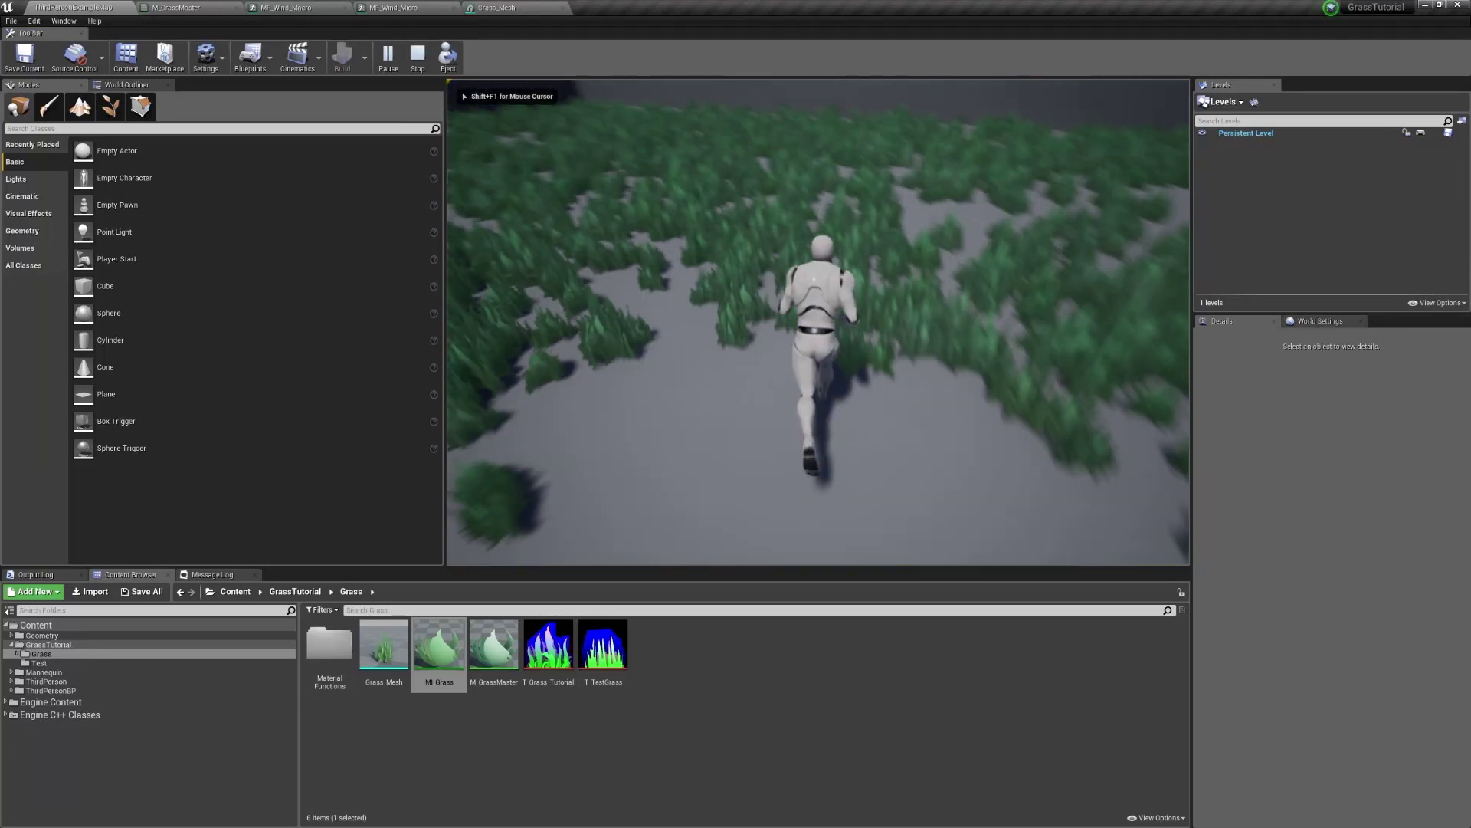
{"action": "key", "text": "w"}
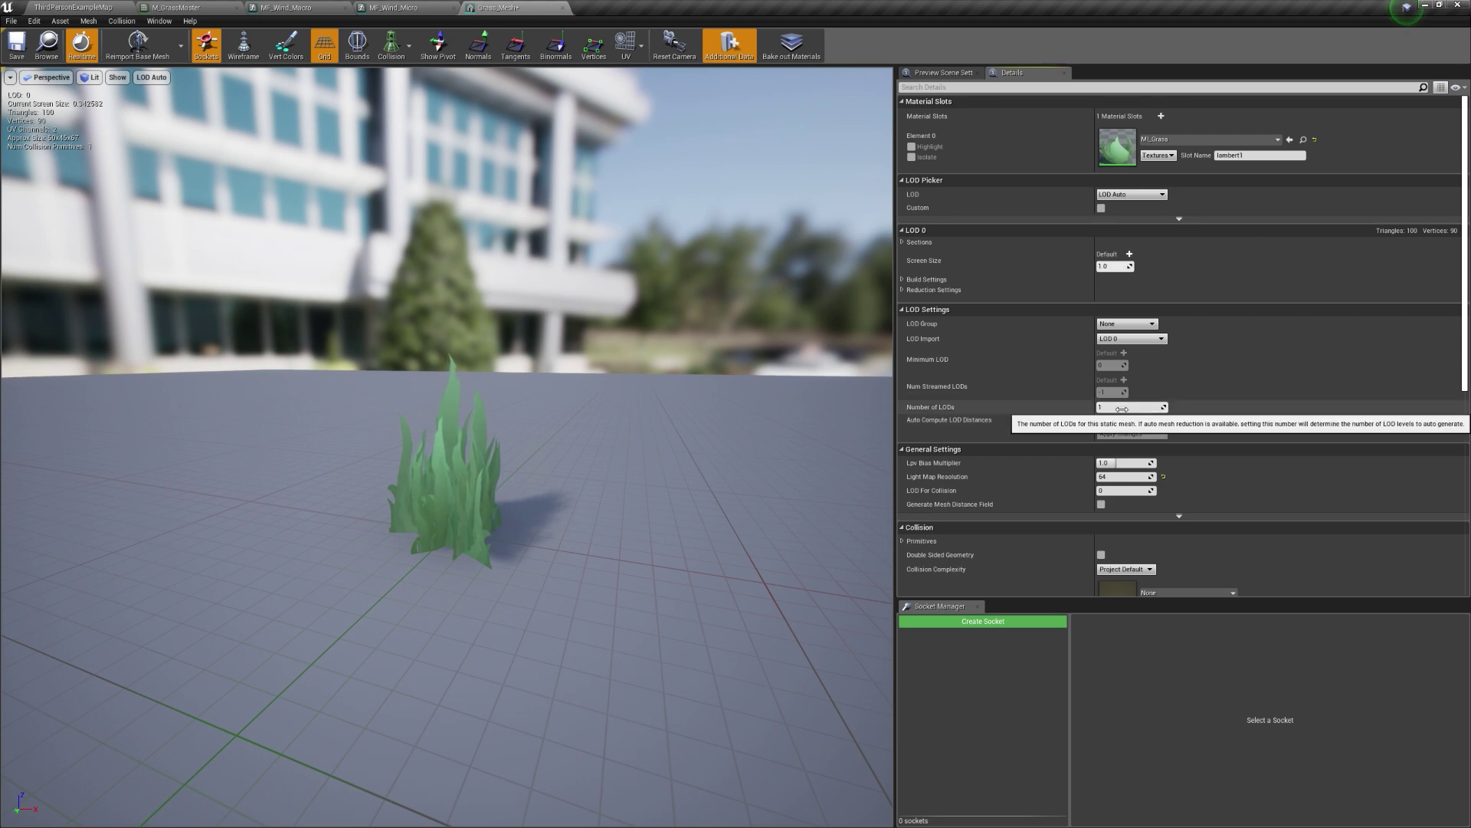
- In the Grass_Mesh editor, generate 3 LODs and show all their settings together with the LOD Picker's Custom mode
{"action": "left_click_drag", "start_coordinate": [1121, 409], "coordinate": [1123, 416]}
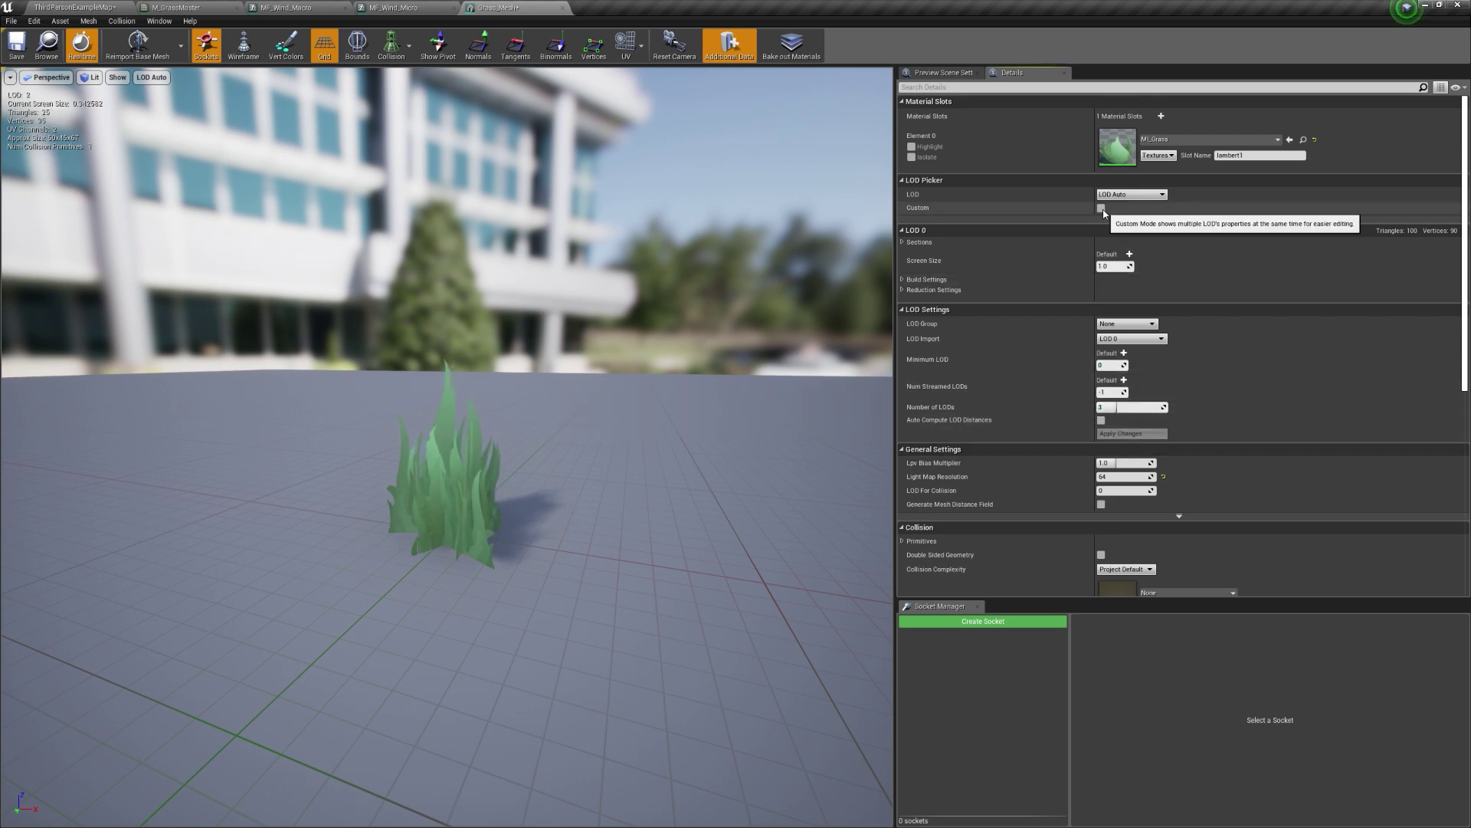
{"action": "left_click", "coordinate": [1102, 209]}
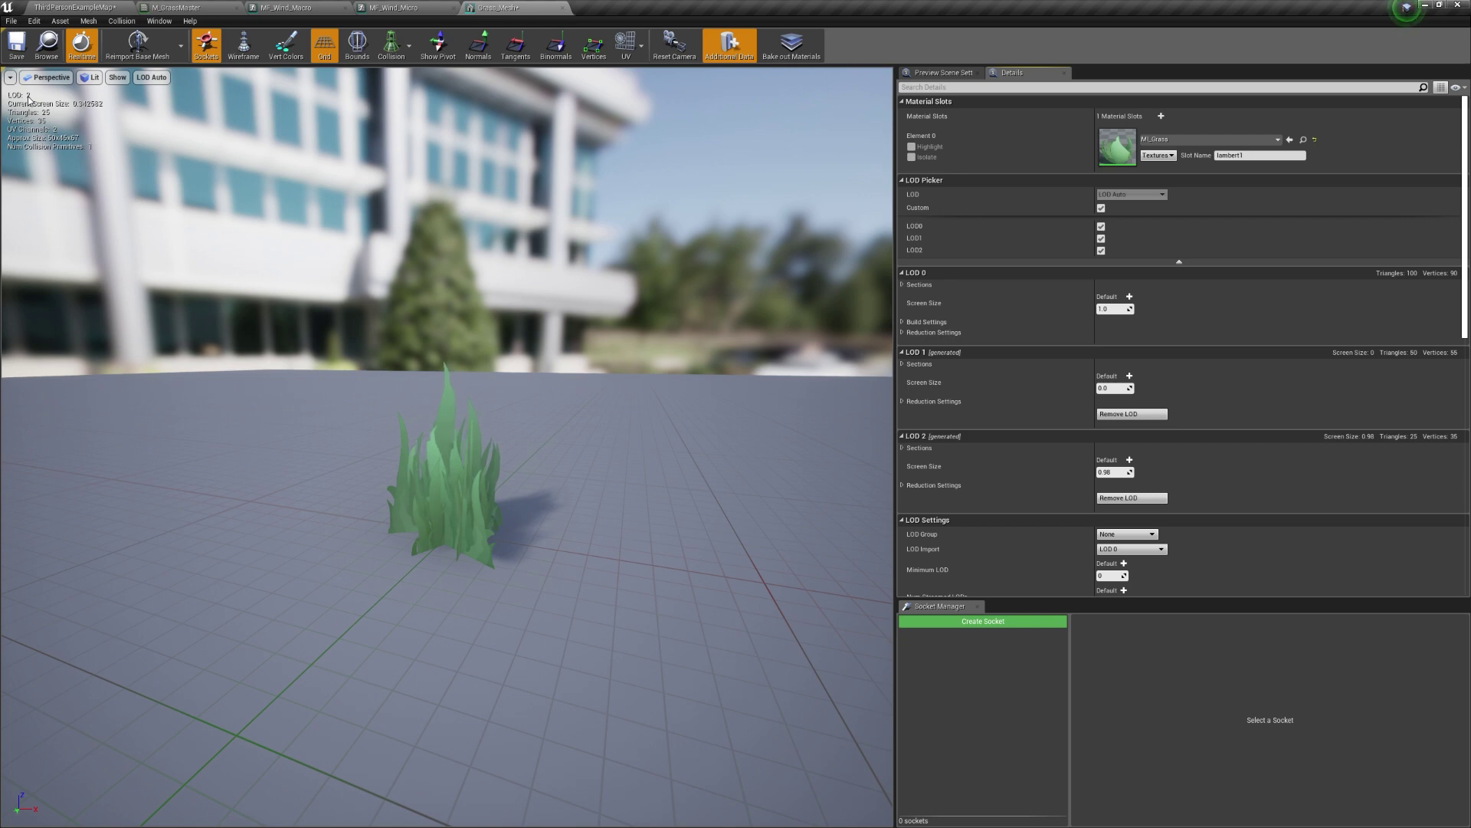
{"action": "key", "text": "s"}
{"action": "right_click_drag", "start_coordinate": [250, 219], "coordinate": [247, 216]}
{"action": "key", "text": "w"}
{"action": "key", "text": "s"}
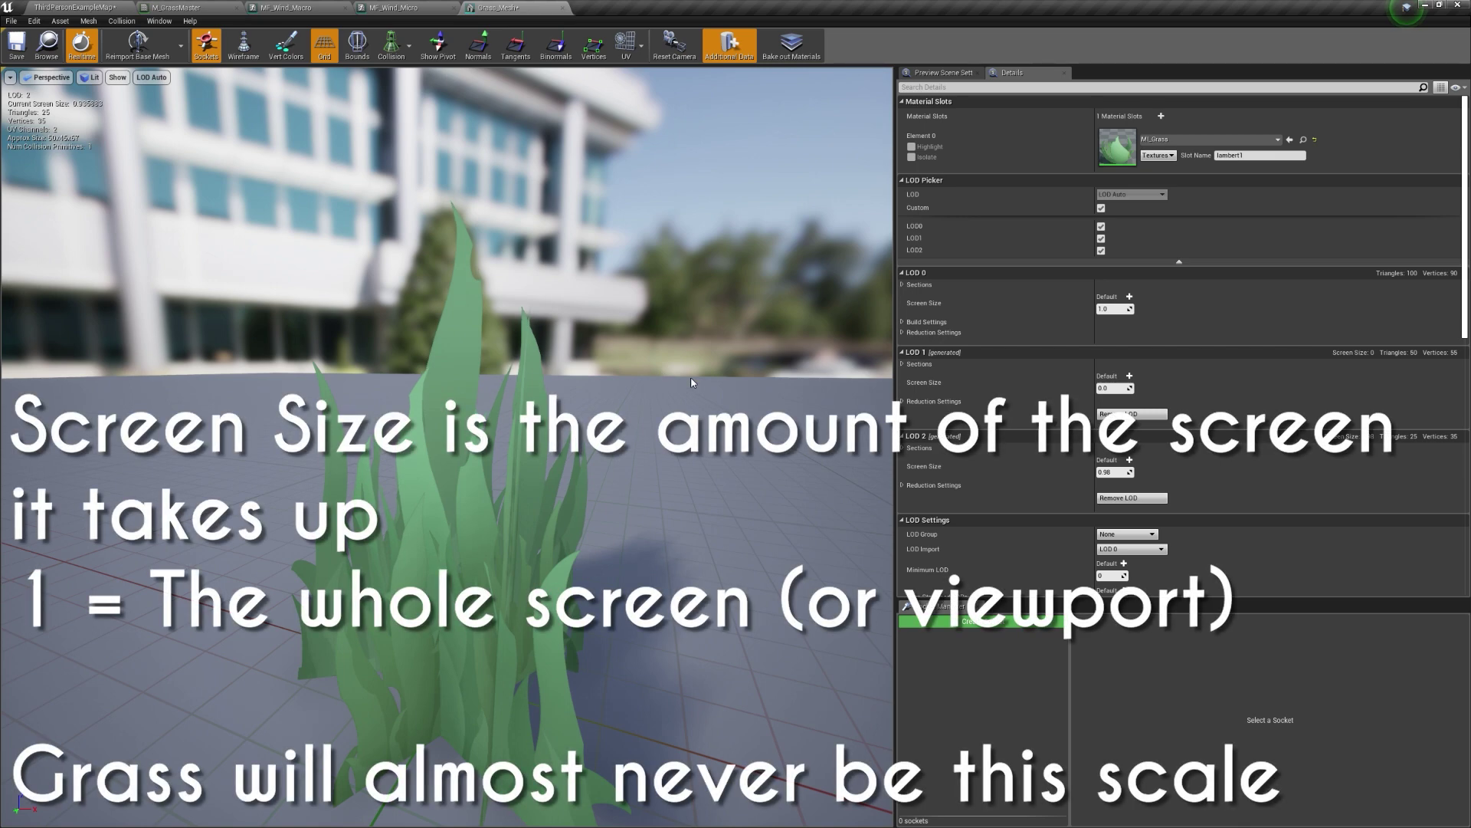
{"action": "scroll", "coordinate": [691, 377], "scroll_direction": "down", "scroll_amount": 8}
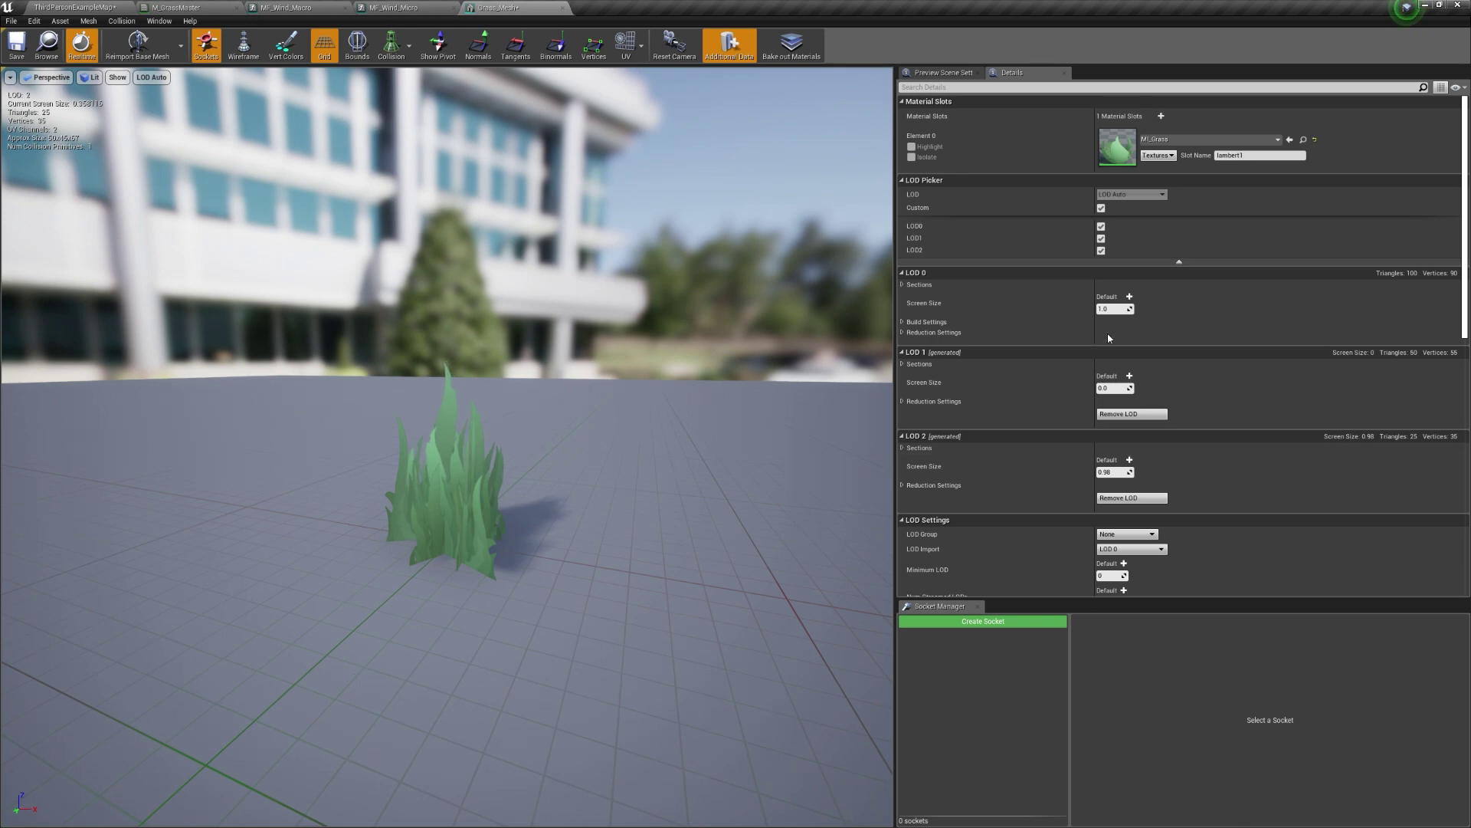
- Set the screen sizes to 0.3 for LOD 0, 0.1 for LOD 1 and 0.05 for LOD 2, and check the LOD switching
{"action": "left_click", "coordinate": [1113, 309]}
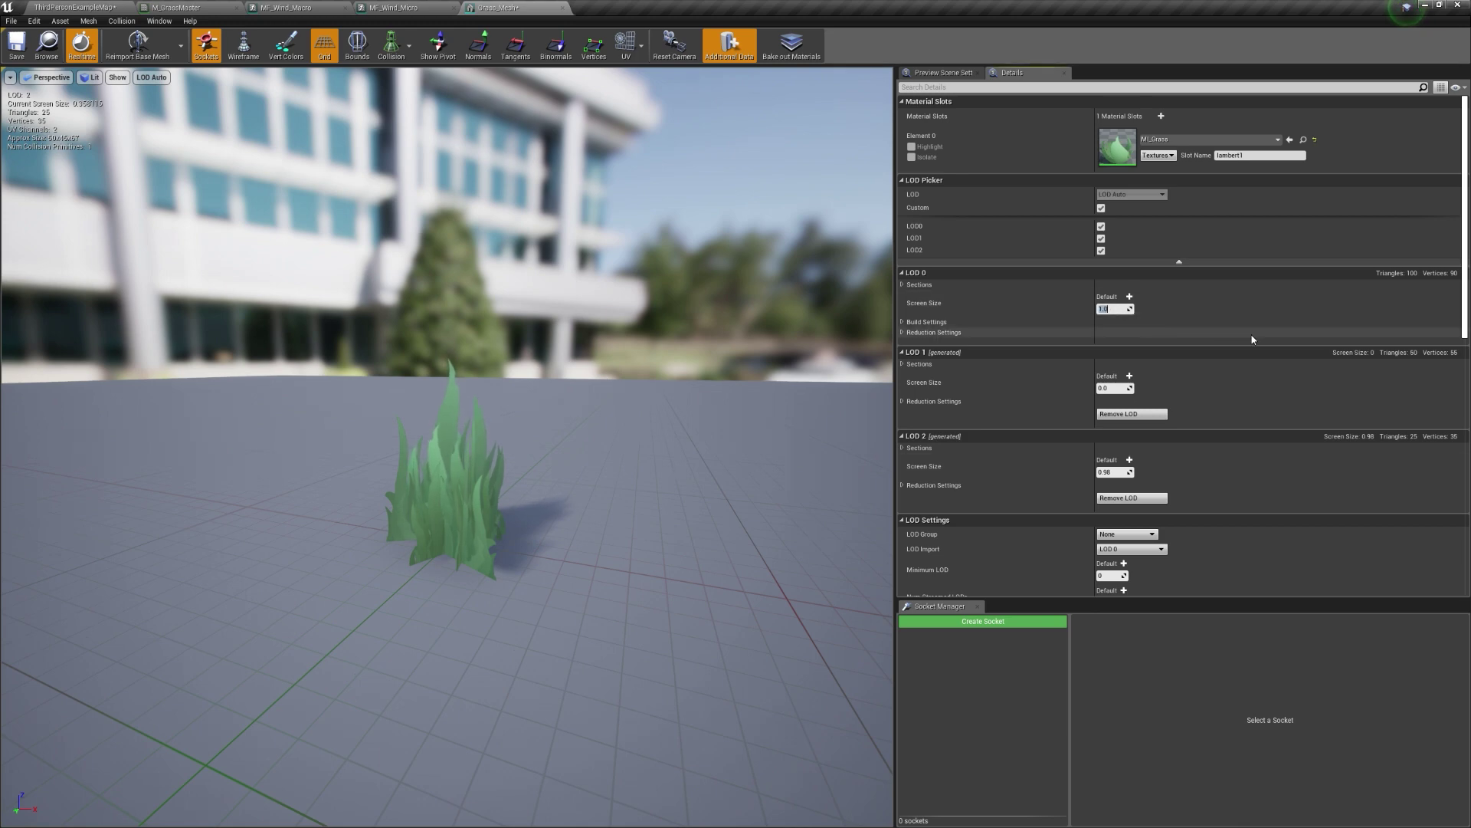
{"action": "key", "text": "Tab"}
{"action": "type", "text": "0..1"}
{"action": "key", "text": "Return"}
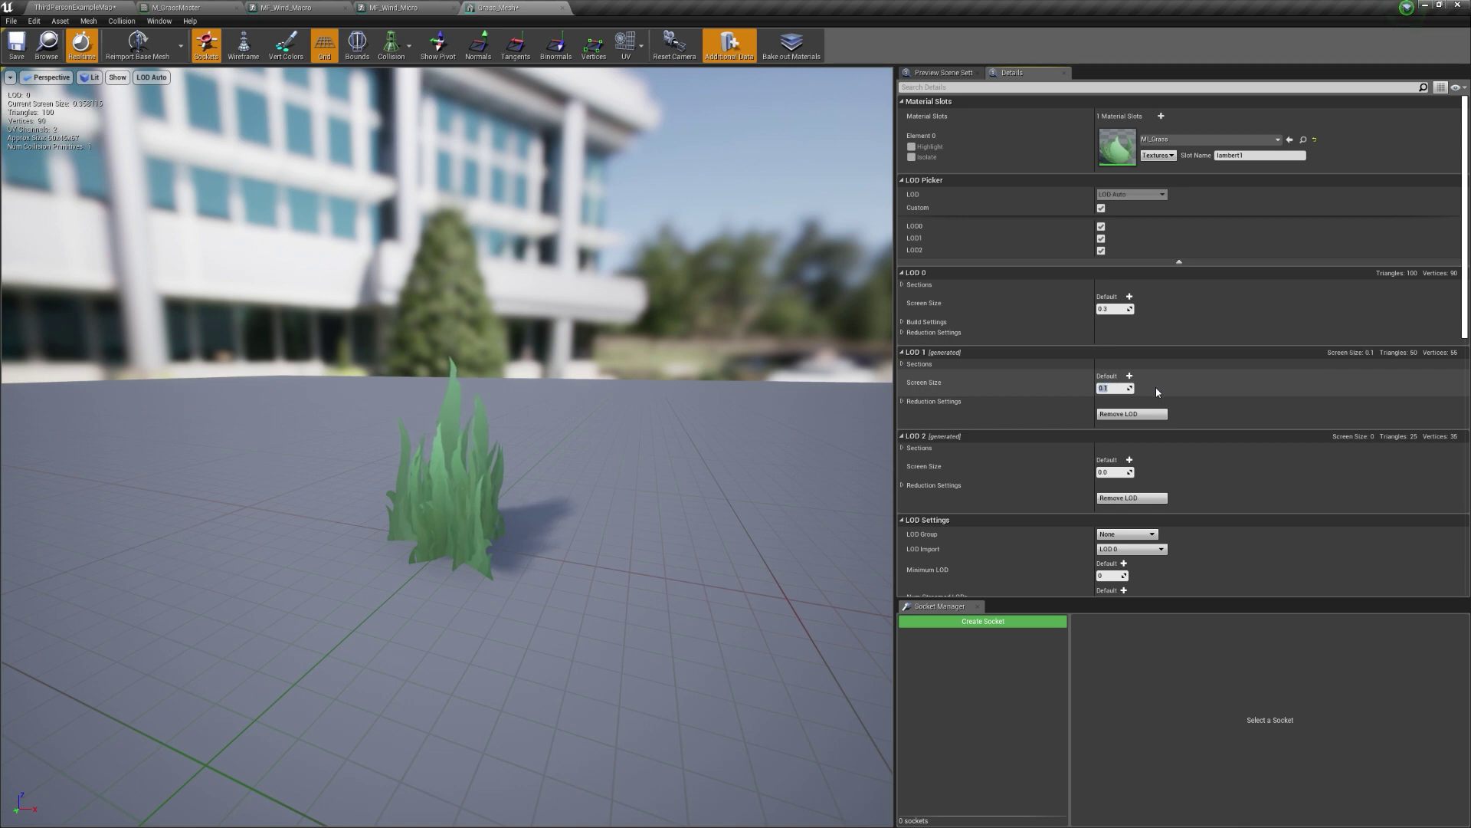
{"action": "left_click", "coordinate": [1115, 472]}
{"action": "type", "text": "0."}
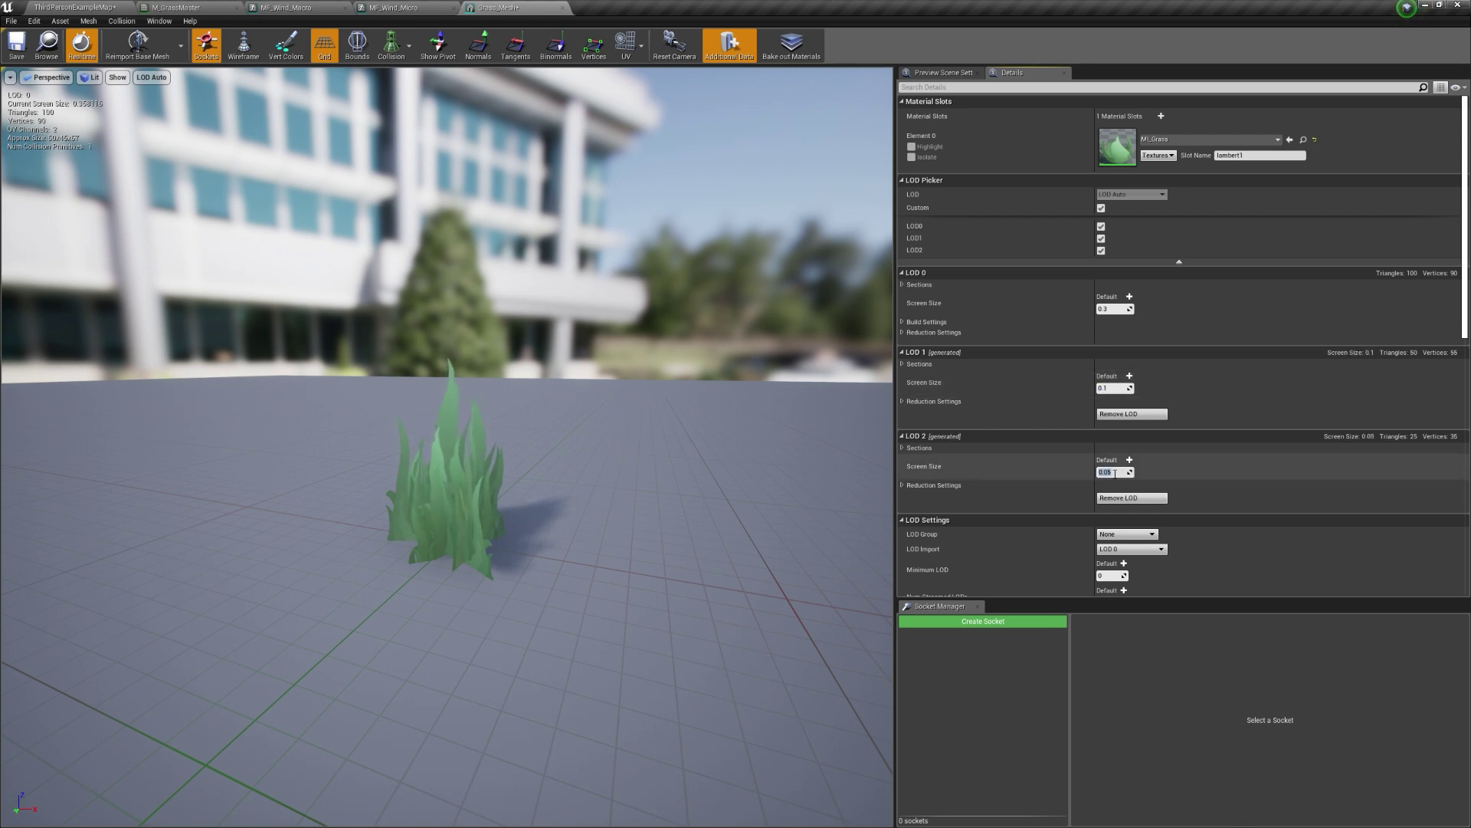
{"action": "right_click_drag", "start_coordinate": [562, 509], "coordinate": [563, 625]}
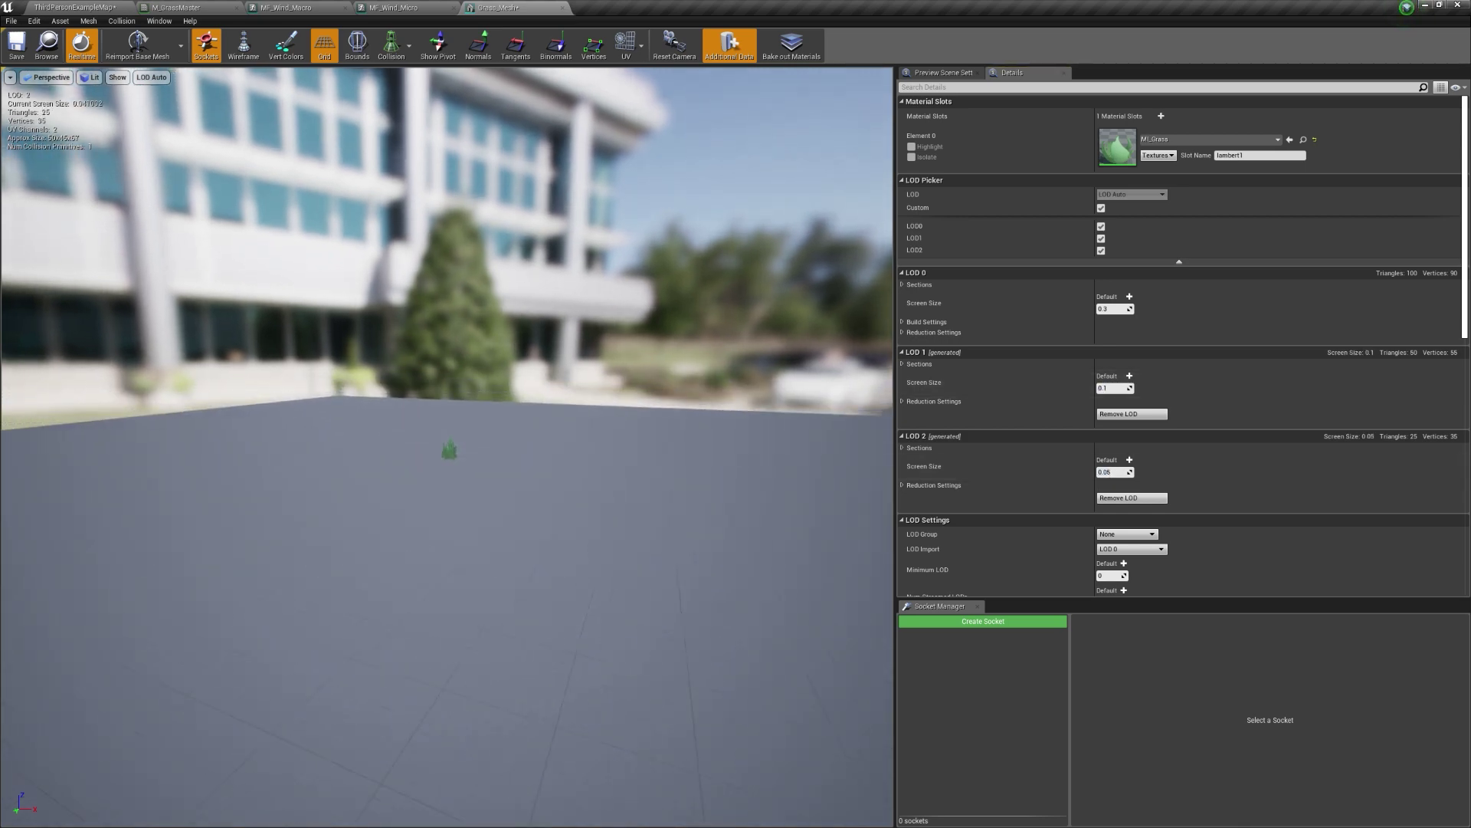
- Set Grass_Mesh's screen sizes to 0.4 for LOD 0, 0.2 for LOD 1 and 0.08 for LOD 2, and return to the level
{"action": "right_click_drag", "start_coordinate": [562, 624], "coordinate": [563, 509]}
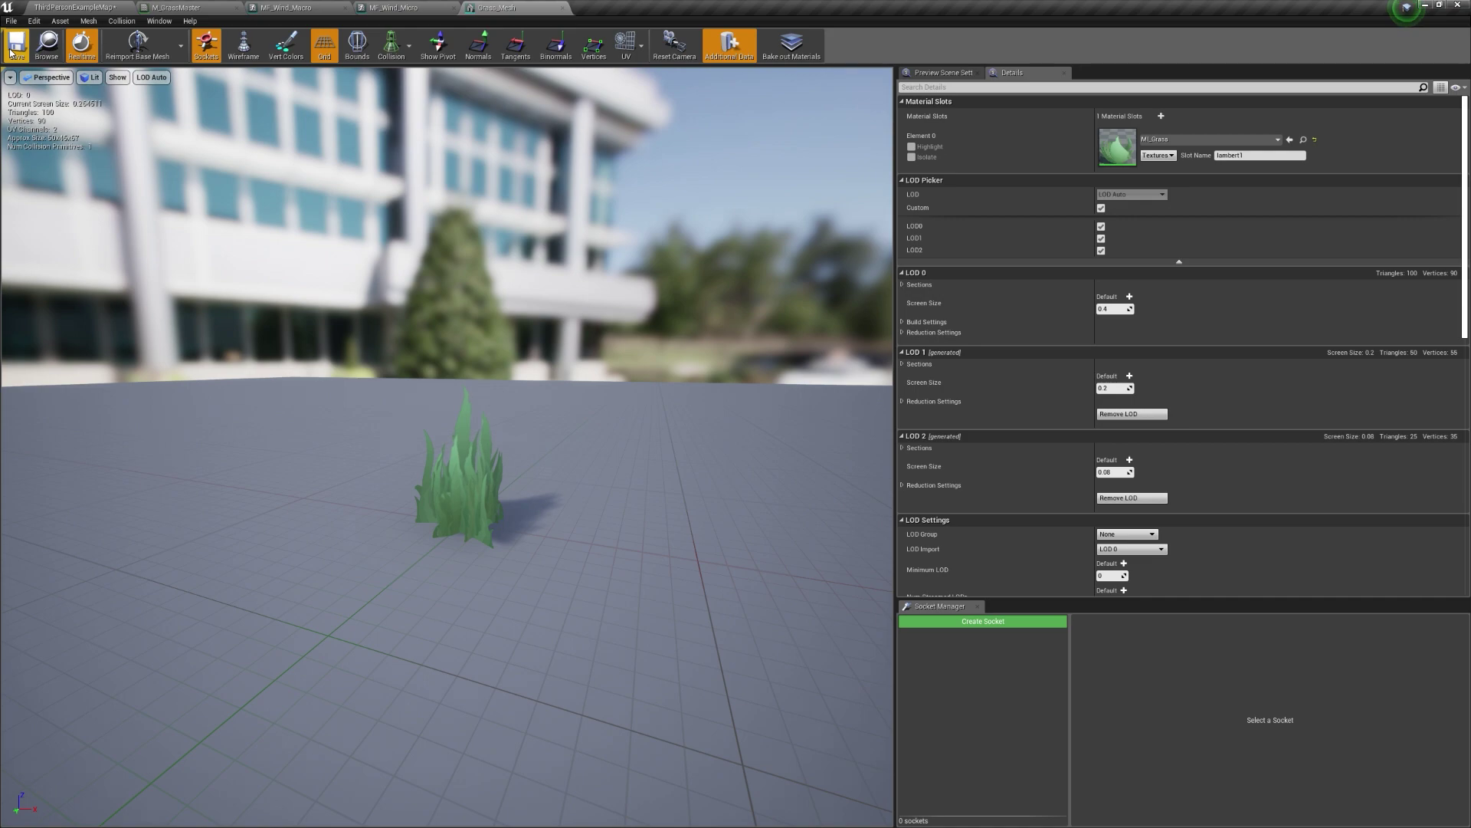
{"action": "left_click", "coordinate": [74, 8]}
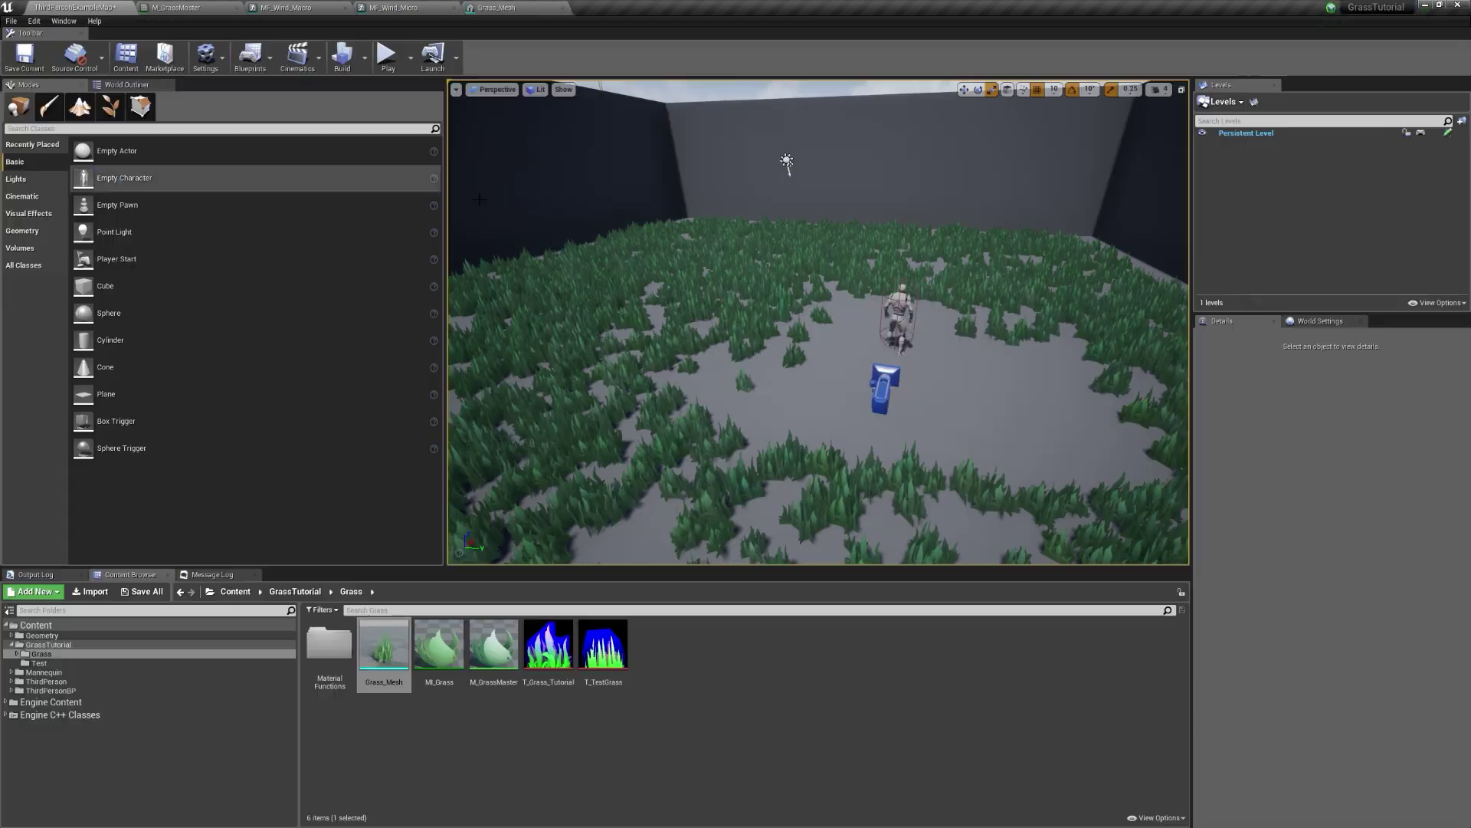
- Switch the level viewport's view mode to Mesh LODs coloration
{"action": "mouse_move", "coordinate": [651, 345]}
{"action": "right_mouse_down"}
{"action": "mouse_move", "coordinate": [640, 333]}
{"action": "mouse_move", "coordinate": [720, 345]}
{"action": "mouse_move", "coordinate": [647, 333]}
{"action": "mouse_move", "coordinate": [636, 349]}
{"action": "right_mouse_up"}
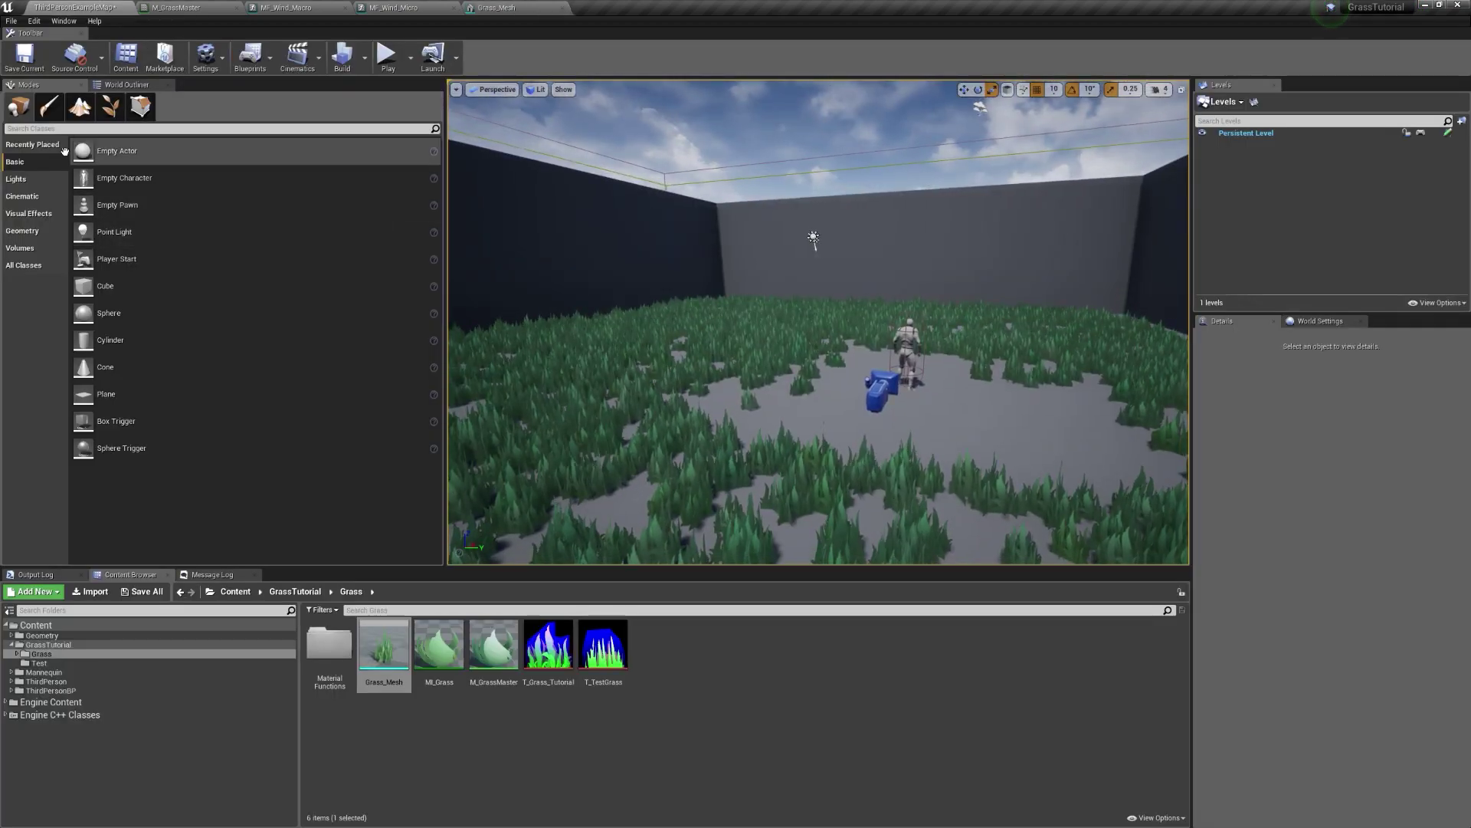
{"action": "left_click", "coordinate": [537, 90]}
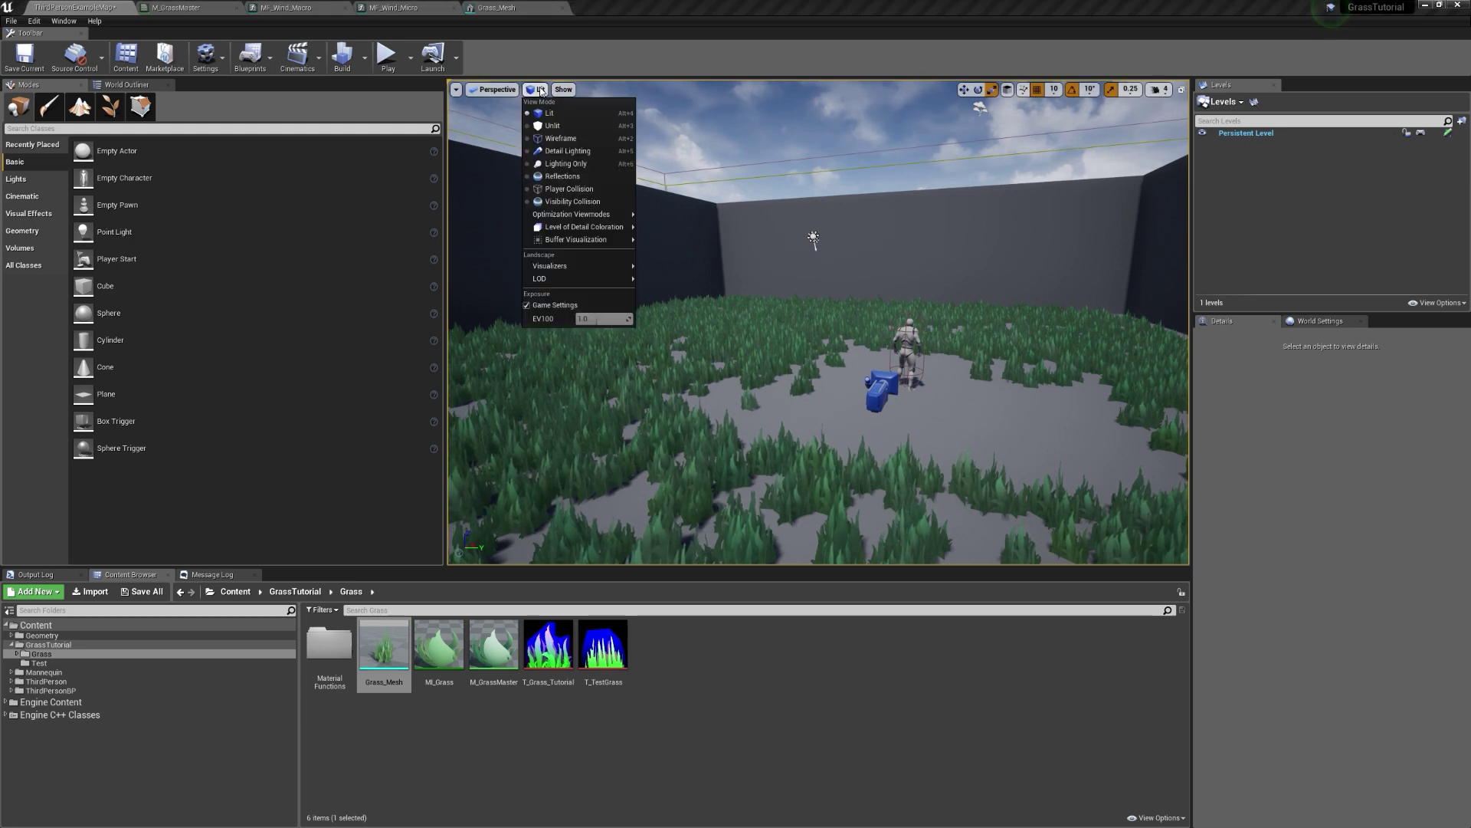
{"action": "mouse_move", "coordinate": [566, 217]}
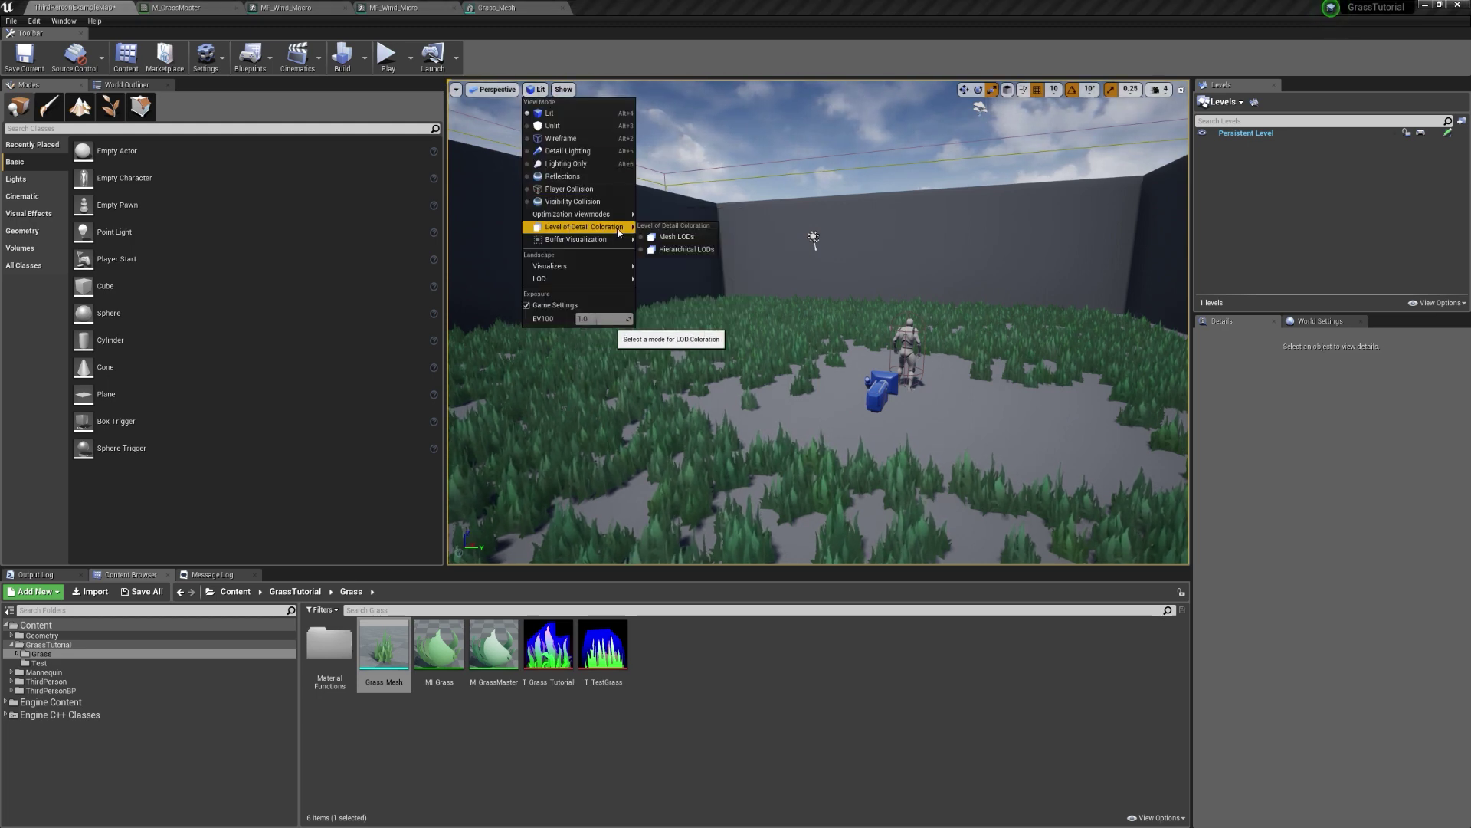
{"action": "left_click", "coordinate": [671, 239]}
- Fly above and through the grass field to examine which LOD the clumps use at near and far distances
{"action": "right_click_drag", "start_coordinate": [735, 307], "coordinate": [736, 353]}
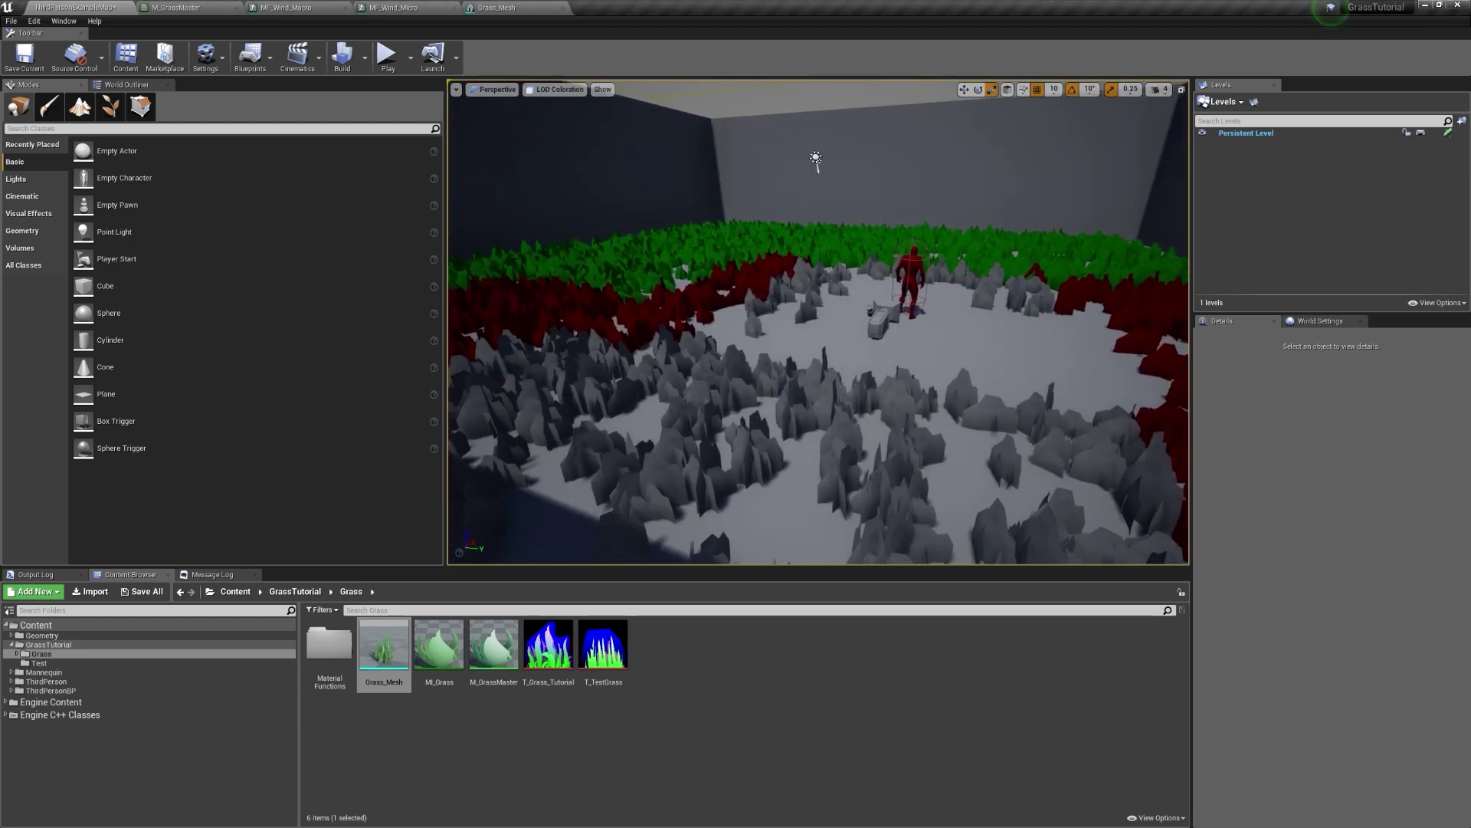
{"action": "key", "text": "s"}
{"action": "right_click_drag", "start_coordinate": [653, 263], "coordinate": [642, 291]}
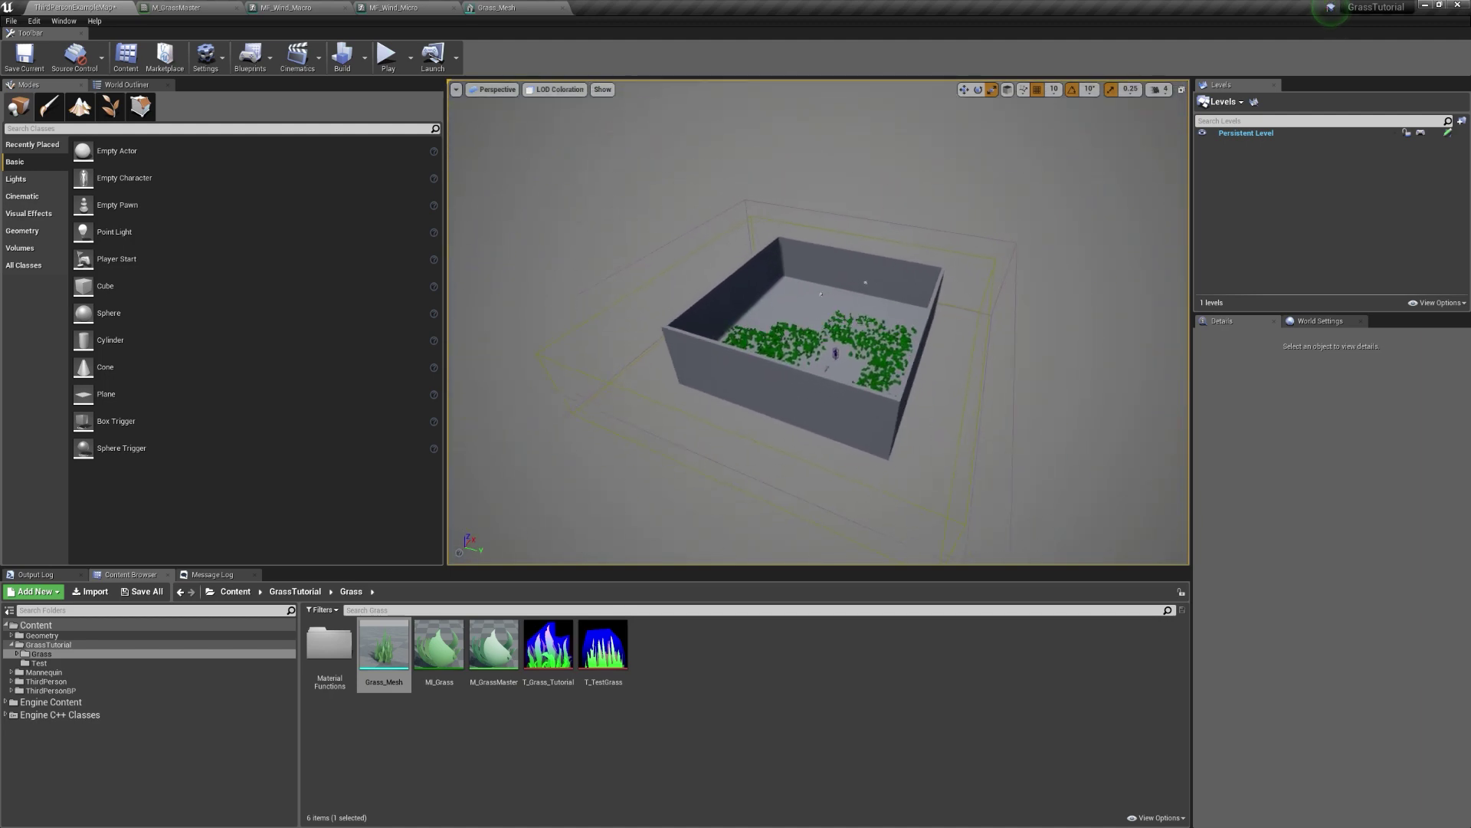
{"action": "key", "text": "w"}
{"action": "mouse_move", "coordinate": [642, 291]}
{"action": "right_mouse_down"}
{"action": "mouse_move", "coordinate": [646, 259]}
{"action": "mouse_move", "coordinate": [646, 296]}
{"action": "right_mouse_up"}
{"action": "key", "text": "s"}
{"action": "scroll", "coordinate": [818, 322], "scroll_direction": "up", "scroll_amount": 8}
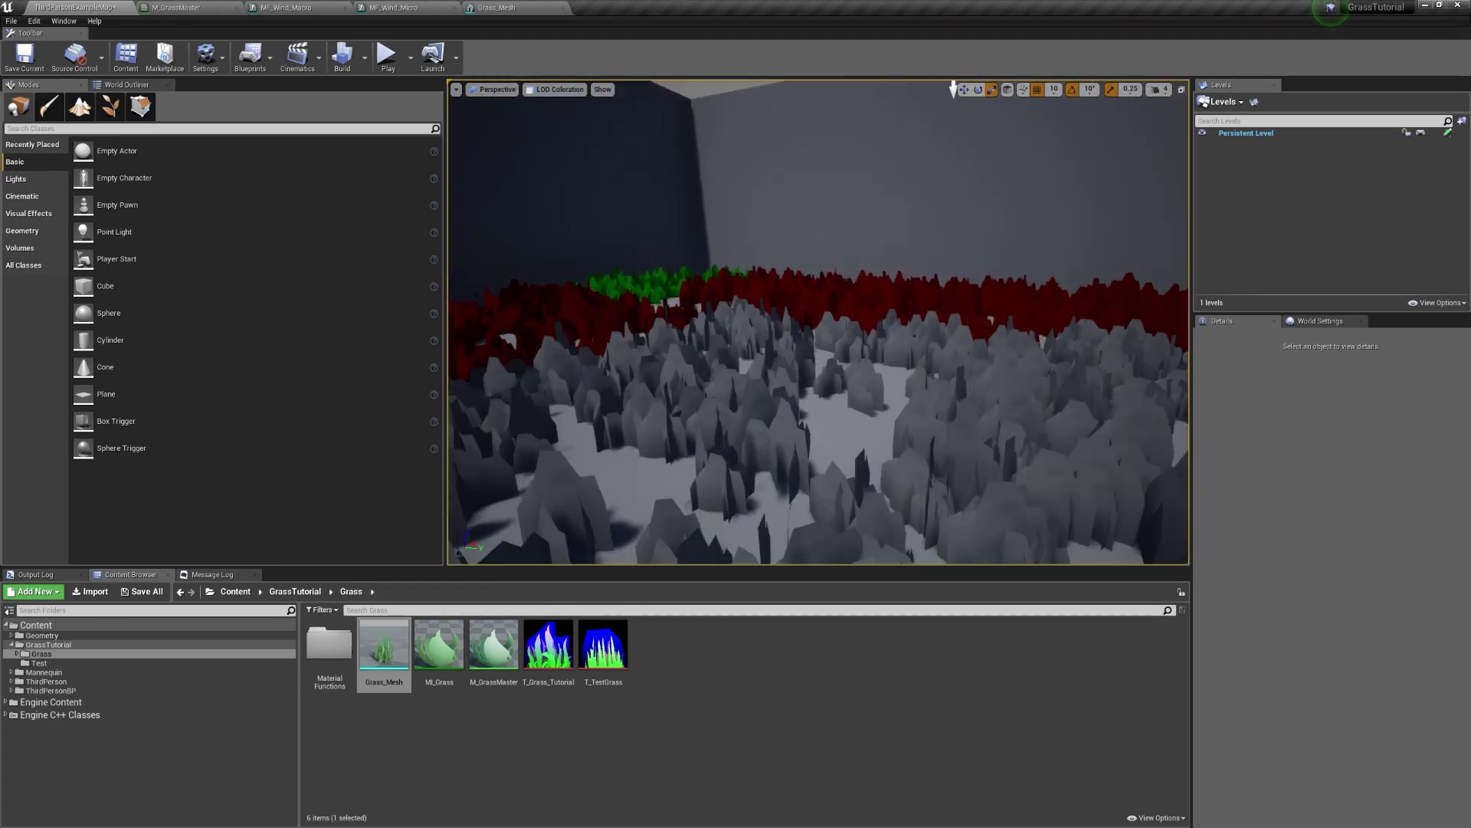
{"action": "scroll", "coordinate": [761, 282], "scroll_direction": "down", "scroll_amount": 6}
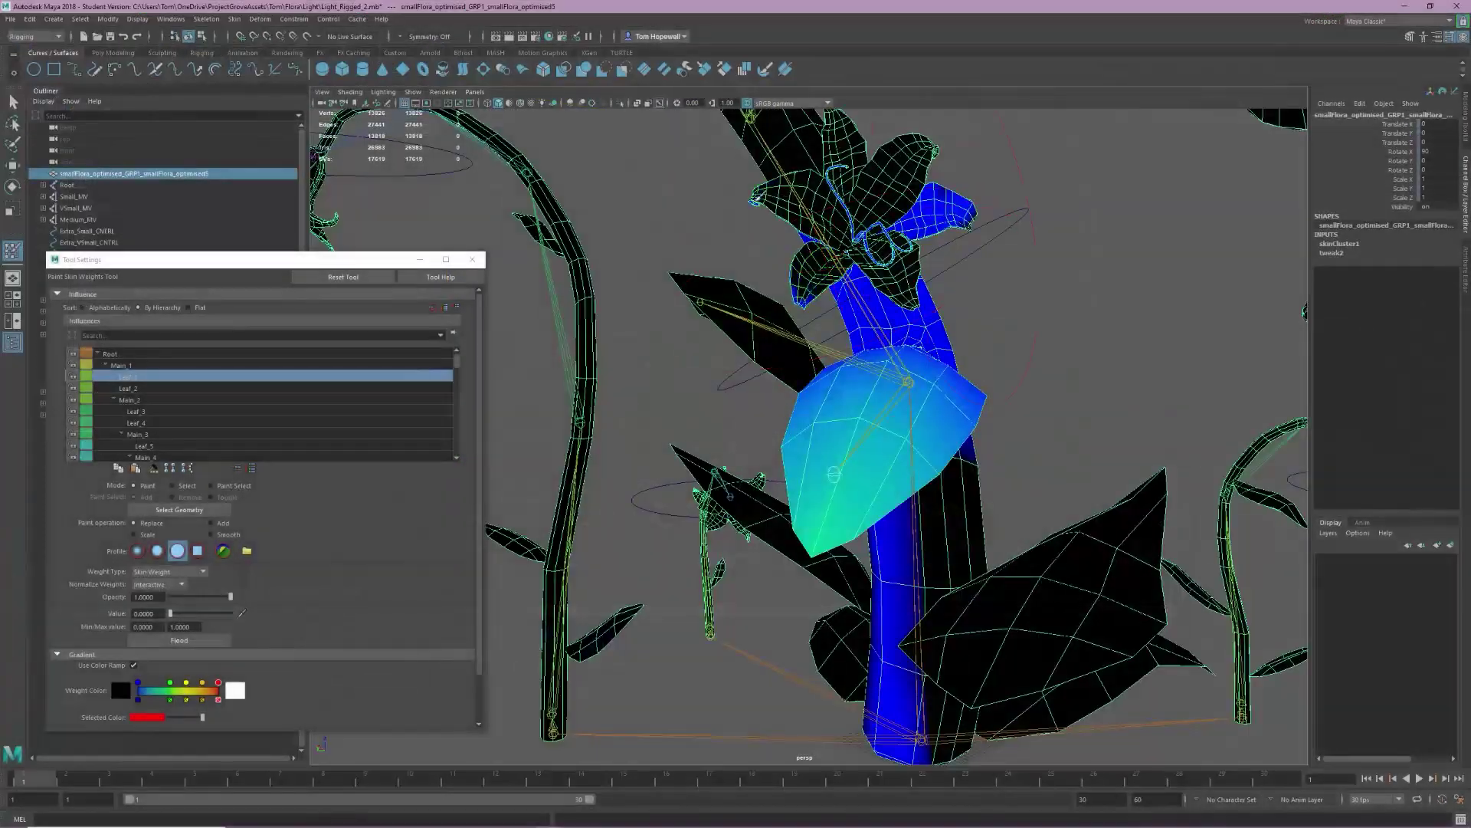
- Switch to Maya and paint Leaf_1's stray skin weights off the surrounding stem, using Replace with value 0
{"action": "left_click_drag", "start_coordinate": [1030, 322], "coordinate": [812, 307], "text": "alt"}
{"action": "left_click_drag", "start_coordinate": [1040, 250], "coordinate": [1038, 233]}
{"action": "left_click_drag", "start_coordinate": [766, 345], "coordinate": [1037, 360], "text": "alt"}
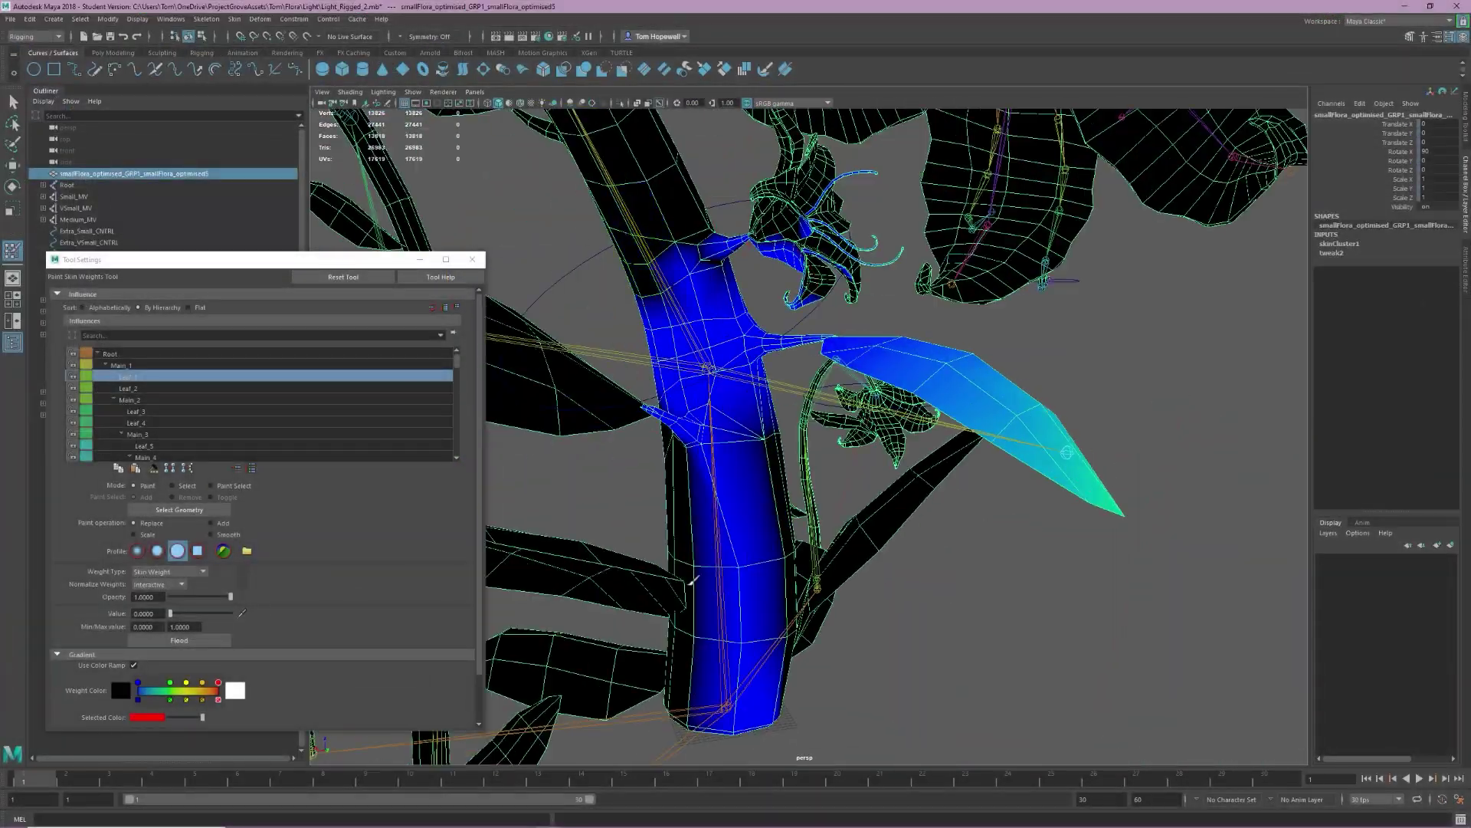
{"action": "mouse_move", "coordinate": [797, 414]}
{"action": "left_mouse_down", "text": "alt"}
{"action": "mouse_move", "coordinate": [627, 405]}
{"action": "mouse_move", "coordinate": [674, 420]}
{"action": "left_mouse_up", "text": "alt"}
{"action": "key", "text": "w"}
{"action": "left_click", "coordinate": [12, 250]}
- Build up Leaf_1's skin weights over its leaf by painting in Add mode with value 0.0583
{"action": "left_click", "coordinate": [211, 522]}
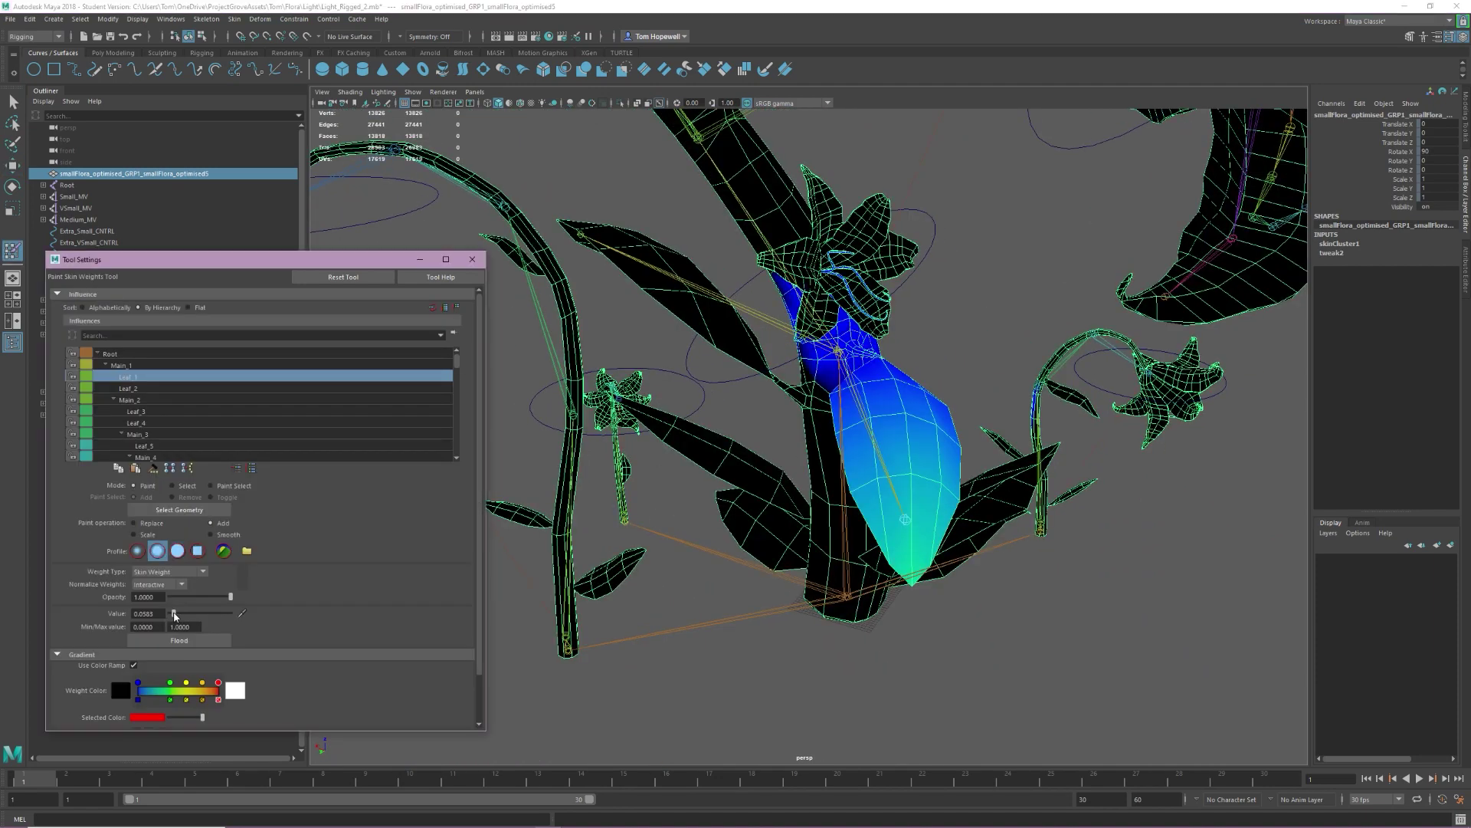
{"action": "left_click_drag", "start_coordinate": [911, 537], "coordinate": [904, 475]}
{"action": "left_click_drag", "start_coordinate": [904, 475], "coordinate": [766, 429], "text": "alt"}
{"action": "left_click_drag", "start_coordinate": [747, 437], "coordinate": [757, 454]}
{"action": "left_click_drag", "start_coordinate": [719, 381], "coordinate": [636, 360], "text": "alt"}
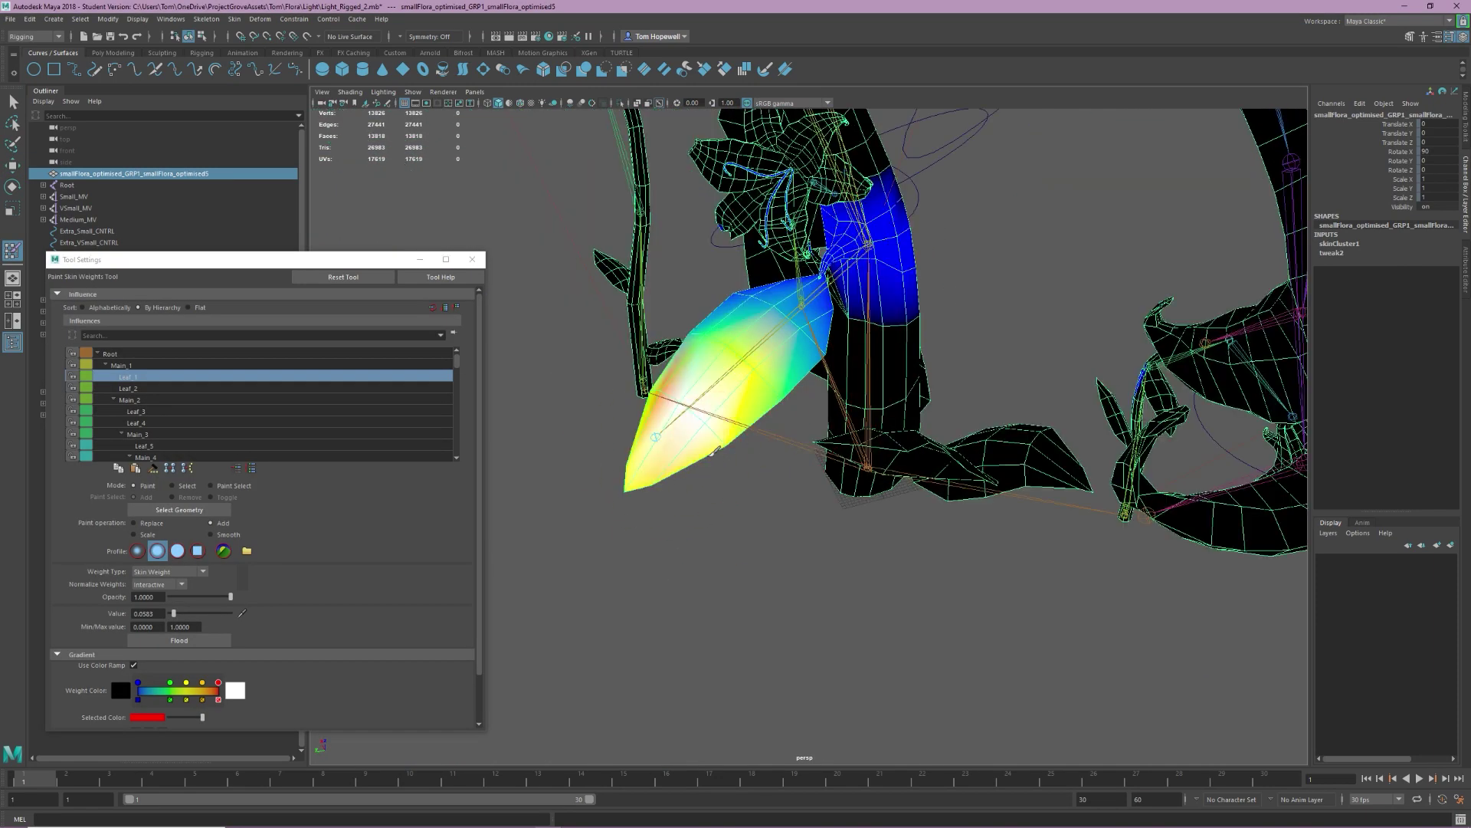
- Smooth Leaf_1's skin weights by flooding them with the Smooth operation
{"action": "left_click", "coordinate": [212, 535]}
{"action": "left_click", "coordinate": [179, 640]}
{"action": "left_click_drag", "start_coordinate": [754, 552], "coordinate": [720, 476], "text": "alt"}
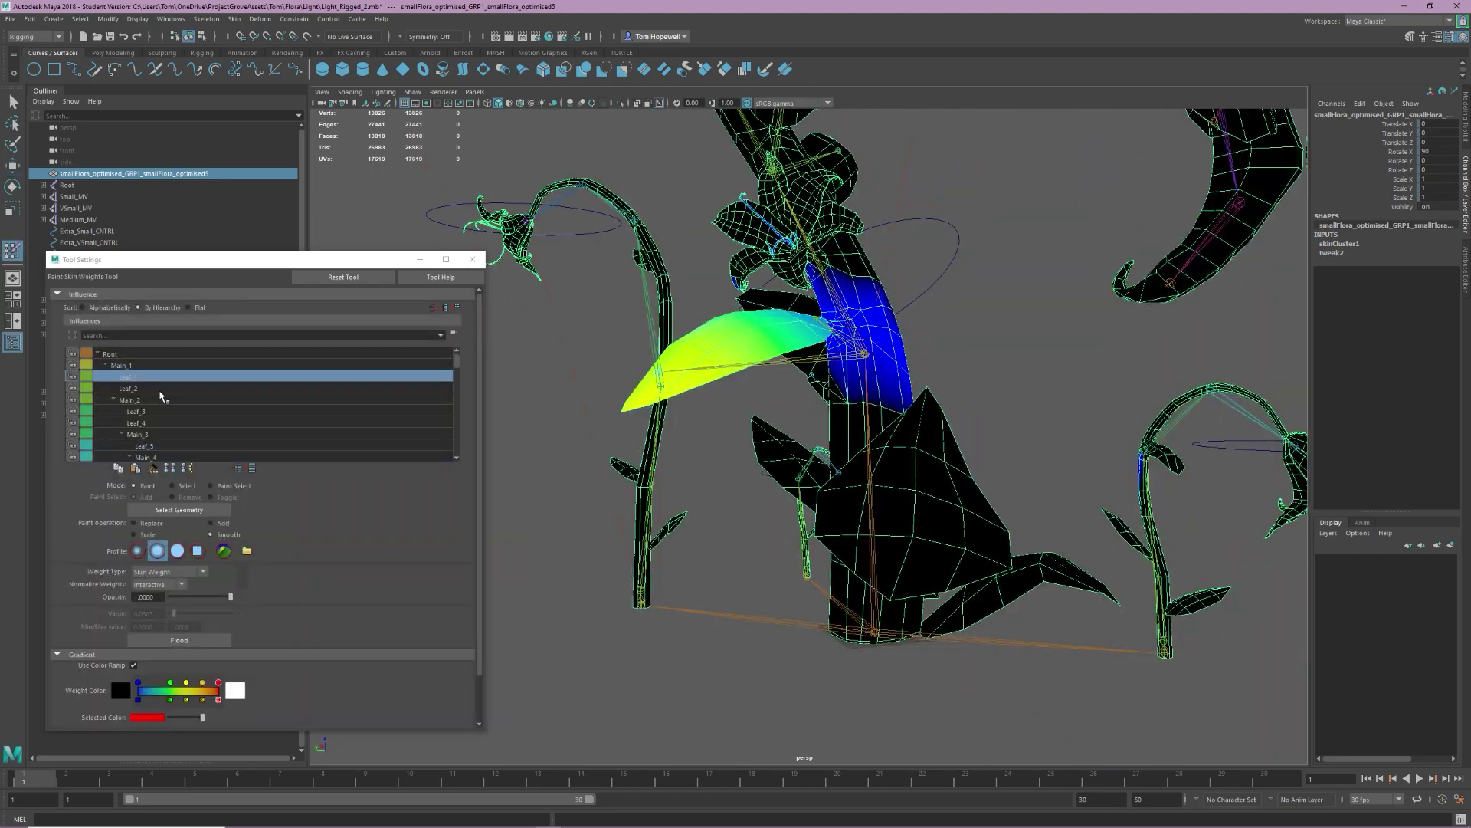
- Select the Leaf_2 influence and remove its stray weights from the other flowers and stems, using Replace with value 0
{"action": "left_click", "coordinate": [129, 388]}
{"action": "left_click", "coordinate": [134, 522]}
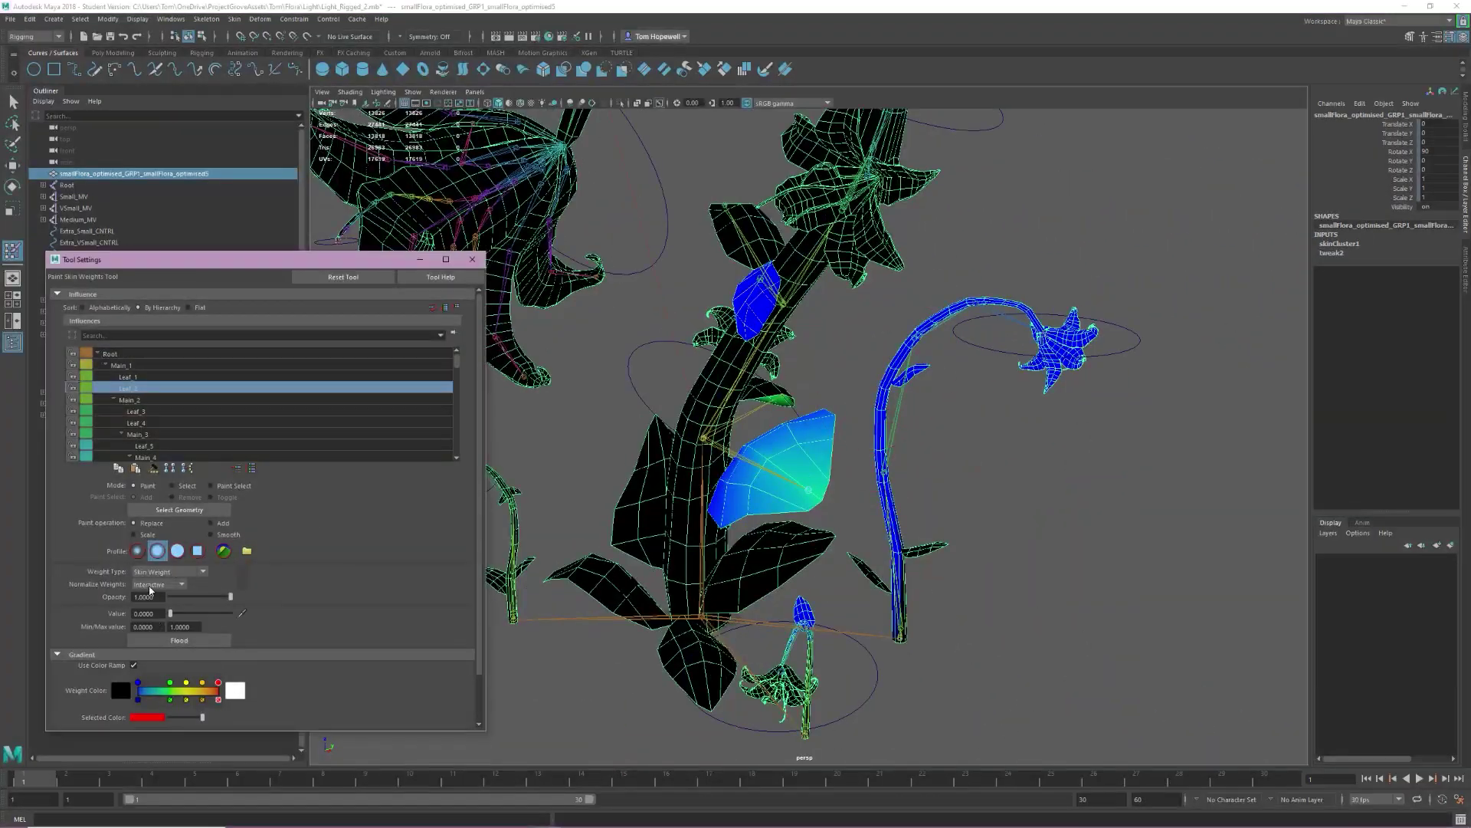
{"action": "left_click", "coordinate": [179, 640]}
{"action": "mouse_move", "coordinate": [651, 475]}
{"action": "left_mouse_down", "text": "alt"}
{"action": "mouse_move", "coordinate": [738, 469]}
{"action": "mouse_move", "coordinate": [767, 437]}
{"action": "left_mouse_up", "text": "alt"}
- Build up Leaf_2's skin weights over its leaf with Add at value 0.0874, and smooth them
{"action": "left_click", "coordinate": [211, 523]}
{"action": "left_click_drag", "start_coordinate": [173, 613], "coordinate": [176, 613]}
{"action": "left_click_drag", "start_coordinate": [973, 414], "coordinate": [931, 449]}
{"action": "mouse_move", "coordinate": [931, 448]}
{"action": "left_mouse_down", "text": "alt"}
{"action": "mouse_move", "coordinate": [945, 408]}
{"action": "mouse_move", "coordinate": [858, 452]}
{"action": "left_mouse_up", "text": "alt"}
{"action": "mouse_move", "coordinate": [858, 452]}
{"action": "left_mouse_down"}
{"action": "mouse_move", "coordinate": [812, 459]}
{"action": "mouse_move", "coordinate": [781, 345]}
{"action": "mouse_move", "coordinate": [864, 387]}
{"action": "mouse_move", "coordinate": [931, 452]}
{"action": "left_mouse_up"}
{"action": "left_click_drag", "start_coordinate": [931, 453], "coordinate": [774, 460]}
{"action": "mouse_move", "coordinate": [774, 460]}
{"action": "left_mouse_down", "text": "alt"}
{"action": "mouse_move", "coordinate": [712, 429]}
{"action": "mouse_move", "coordinate": [758, 417]}
{"action": "mouse_move", "coordinate": [749, 451]}
{"action": "left_mouse_up", "text": "alt"}
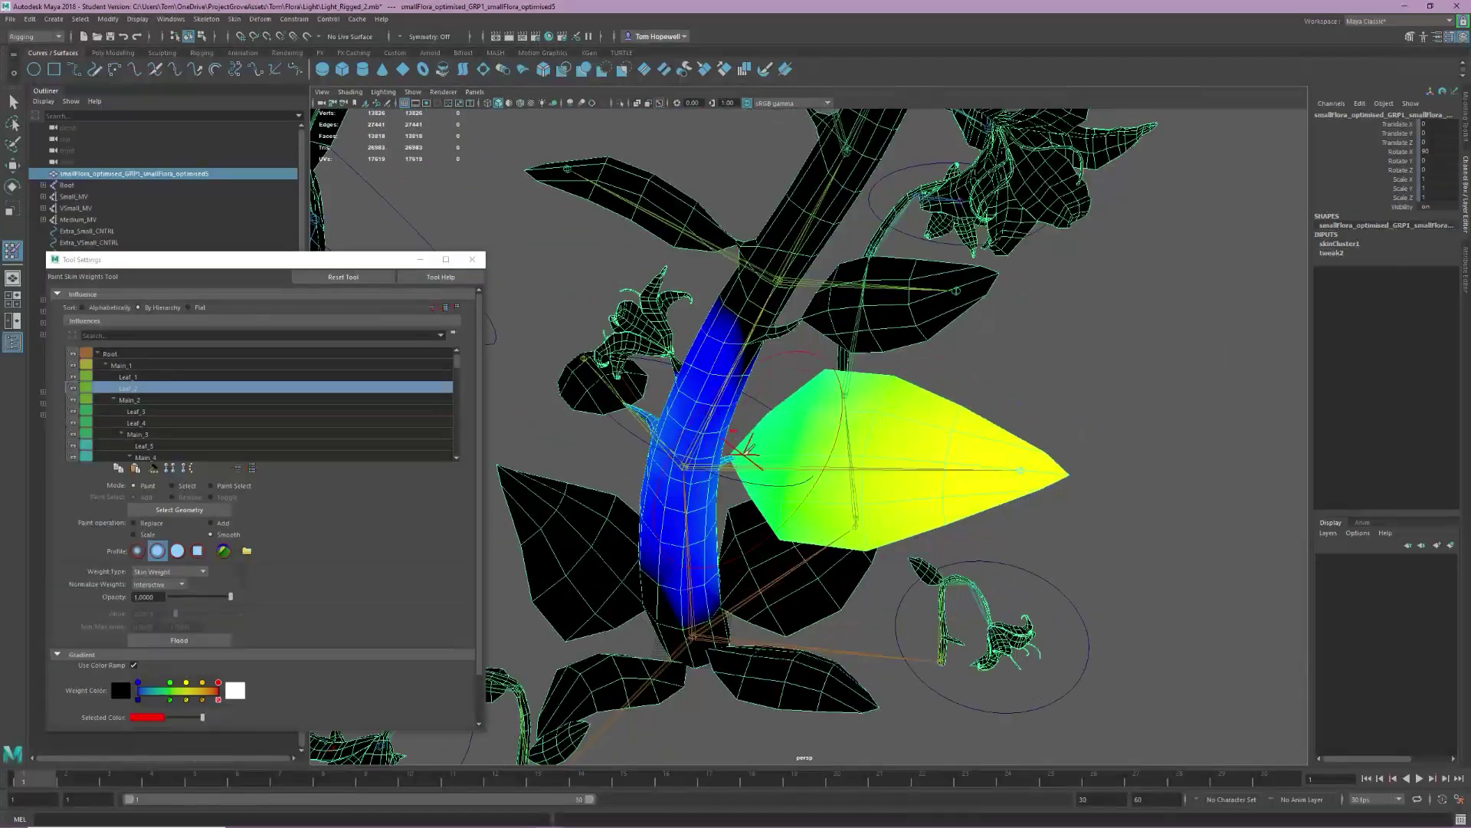
- Refine Leaf_2's weights near the base of its leaf with the Add and Smooth paint operations
{"action": "left_click", "coordinate": [217, 524]}
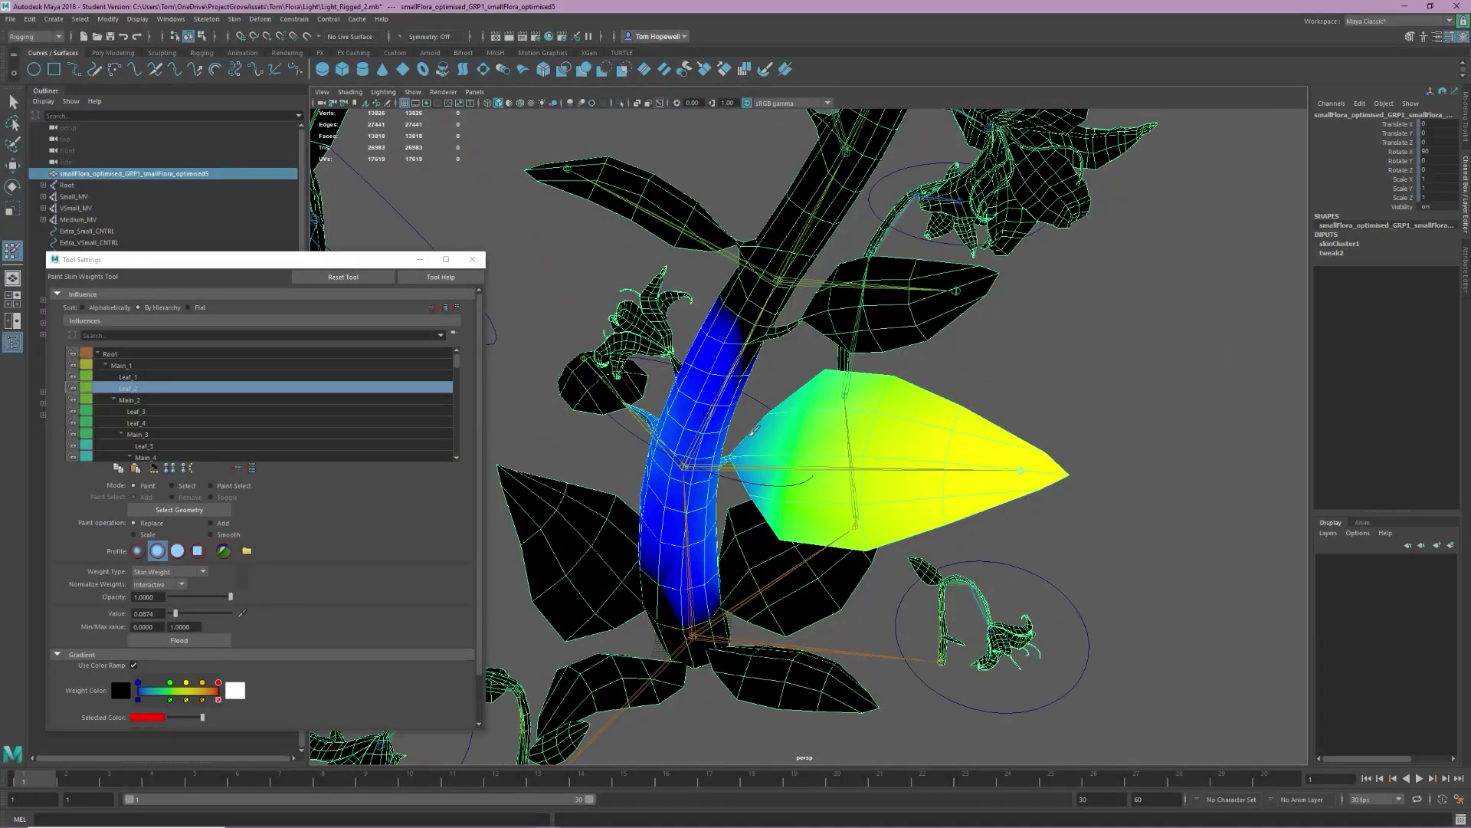
{"action": "left_click_drag", "start_coordinate": [753, 431], "coordinate": [812, 395], "text": "alt"}
{"action": "left_click", "coordinate": [219, 534]}
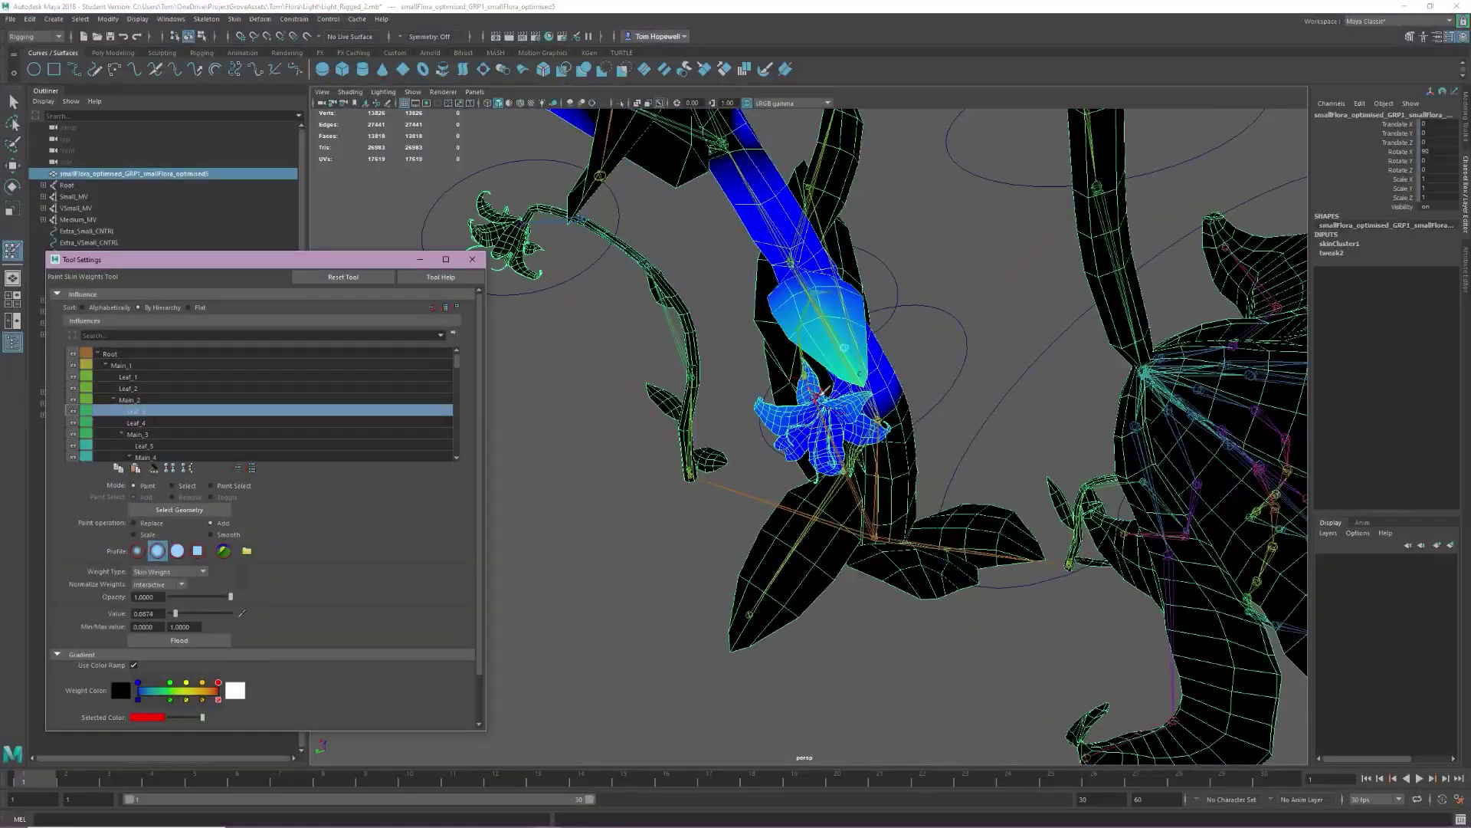
- Inspect the Leaf_3 influence, select Leaf_4 and build up its skin weights over its leaf in Add mode
{"action": "left_click_drag", "start_coordinate": [818, 393], "coordinate": [835, 399], "text": "alt"}
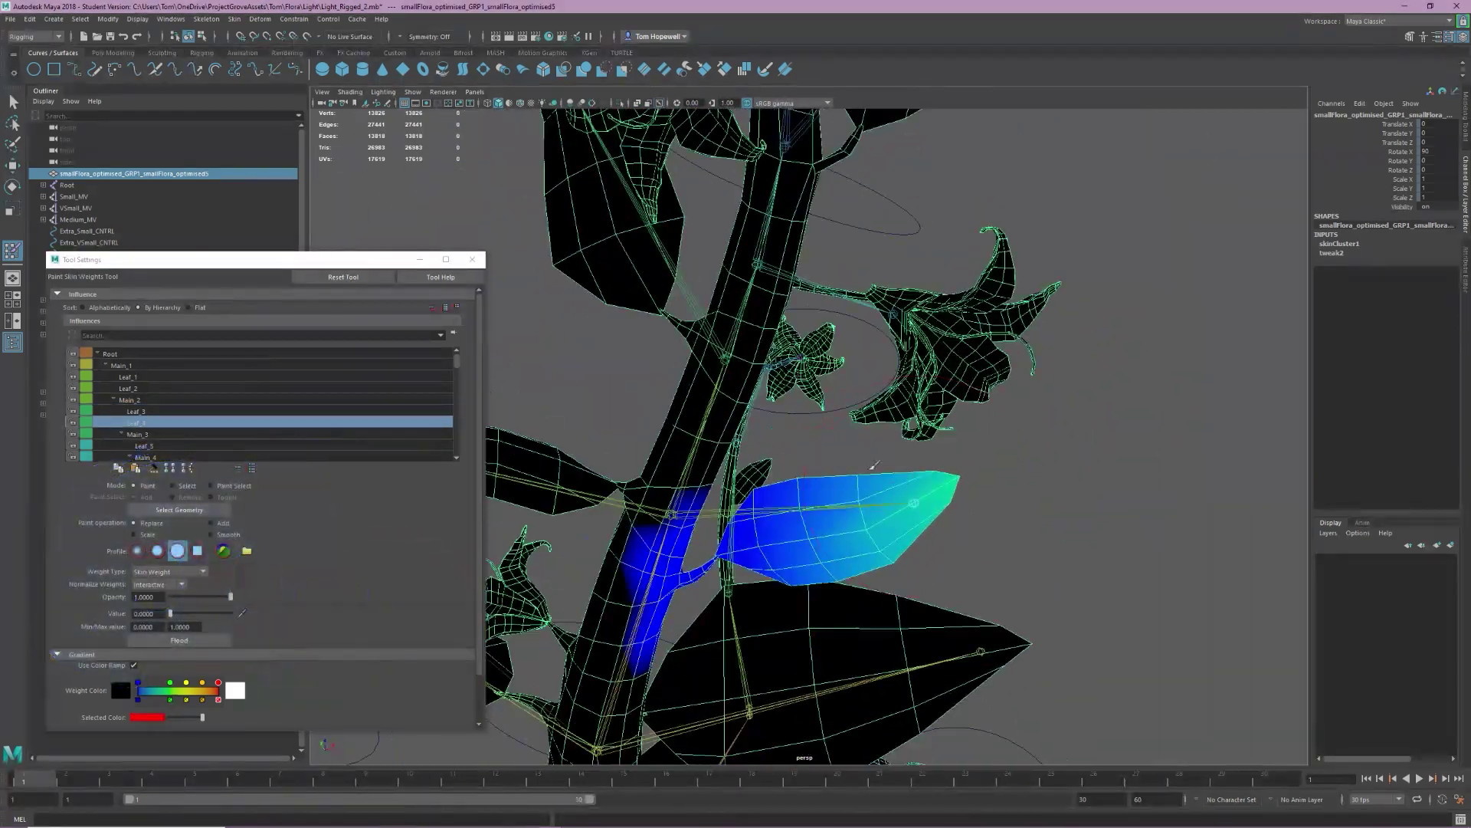
{"action": "left_click", "coordinate": [224, 527]}
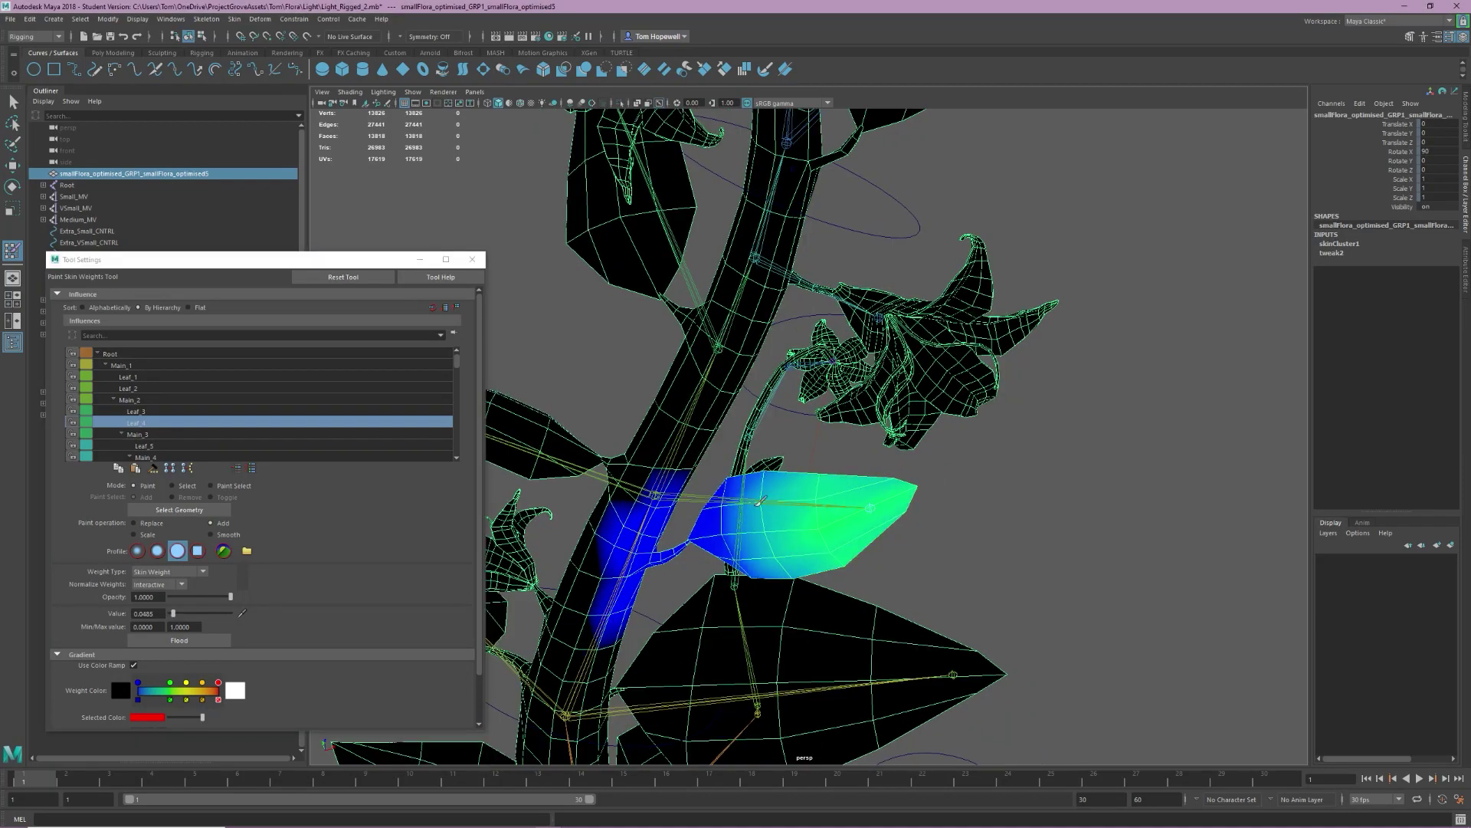
{"action": "mouse_move", "coordinate": [889, 506]}
{"action": "left_mouse_down"}
{"action": "mouse_move", "coordinate": [797, 528]}
{"action": "mouse_move", "coordinate": [845, 504]}
{"action": "left_mouse_up"}
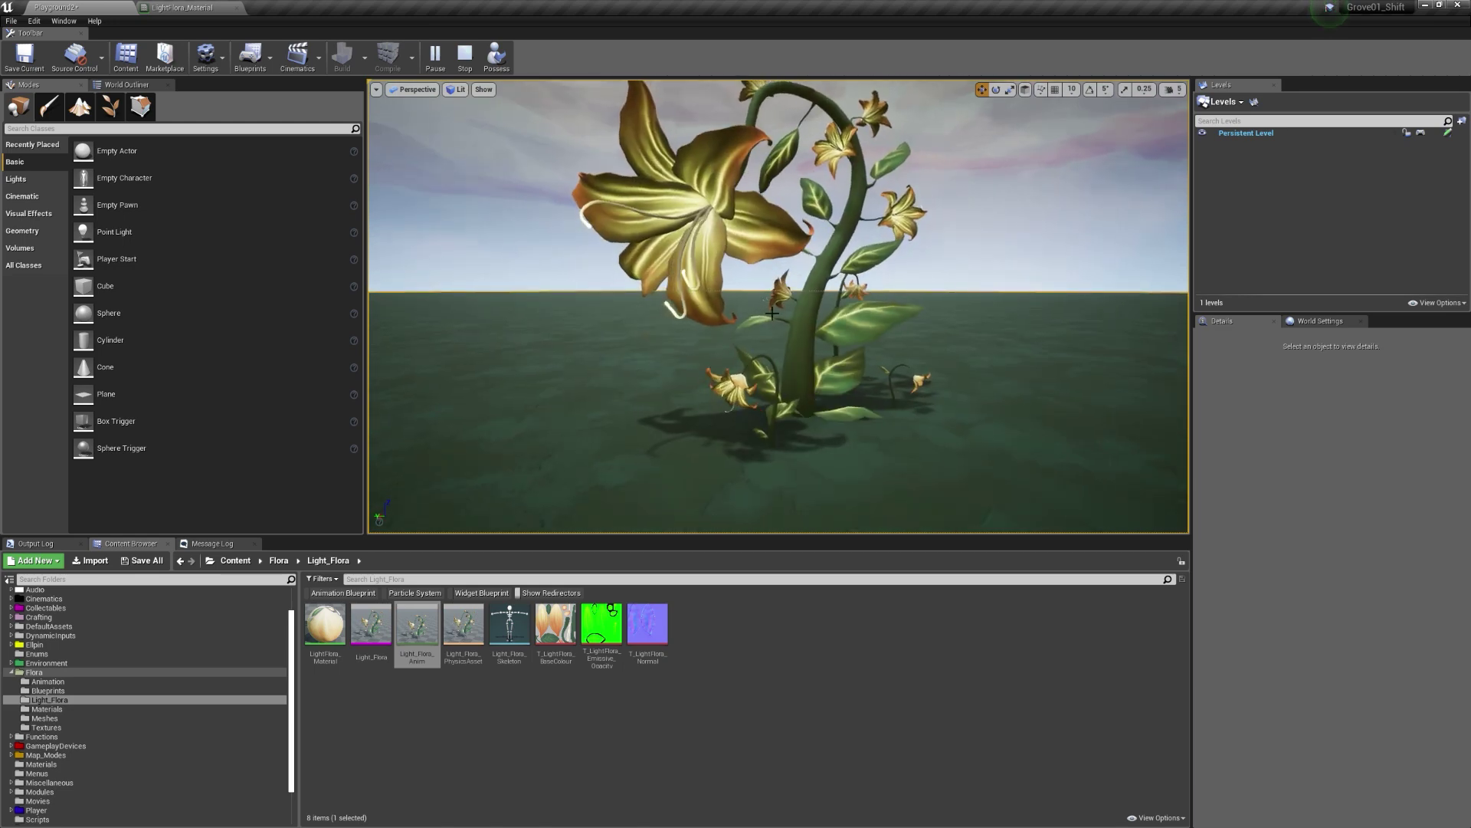
- Switch to Unreal, select the Light_Flora_Anim plant in the running level, edit its PlayRate and stop playing
{"action": "left_click", "coordinate": [771, 312]}
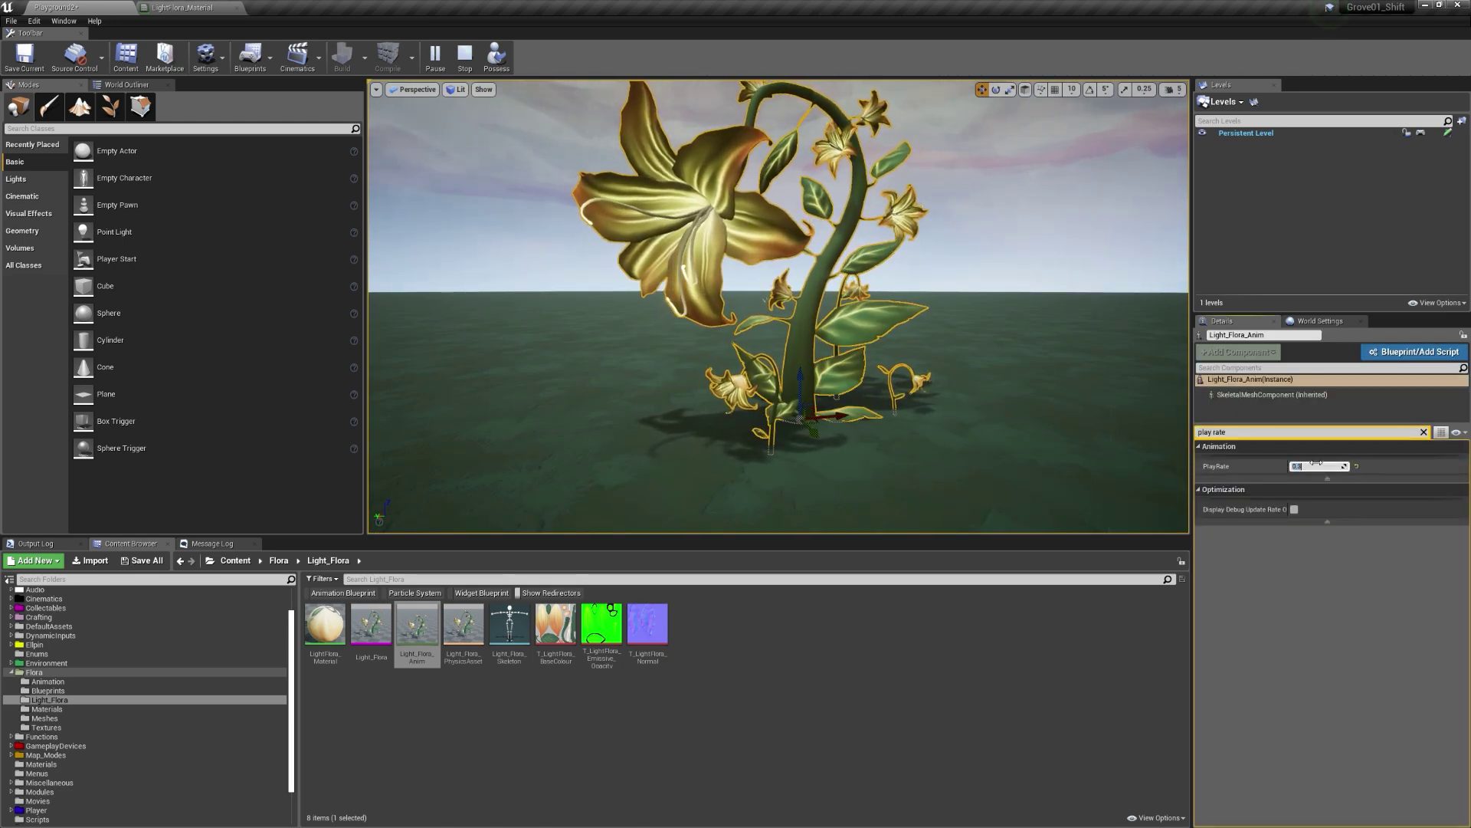
{"action": "left_click", "coordinate": [1041, 398]}
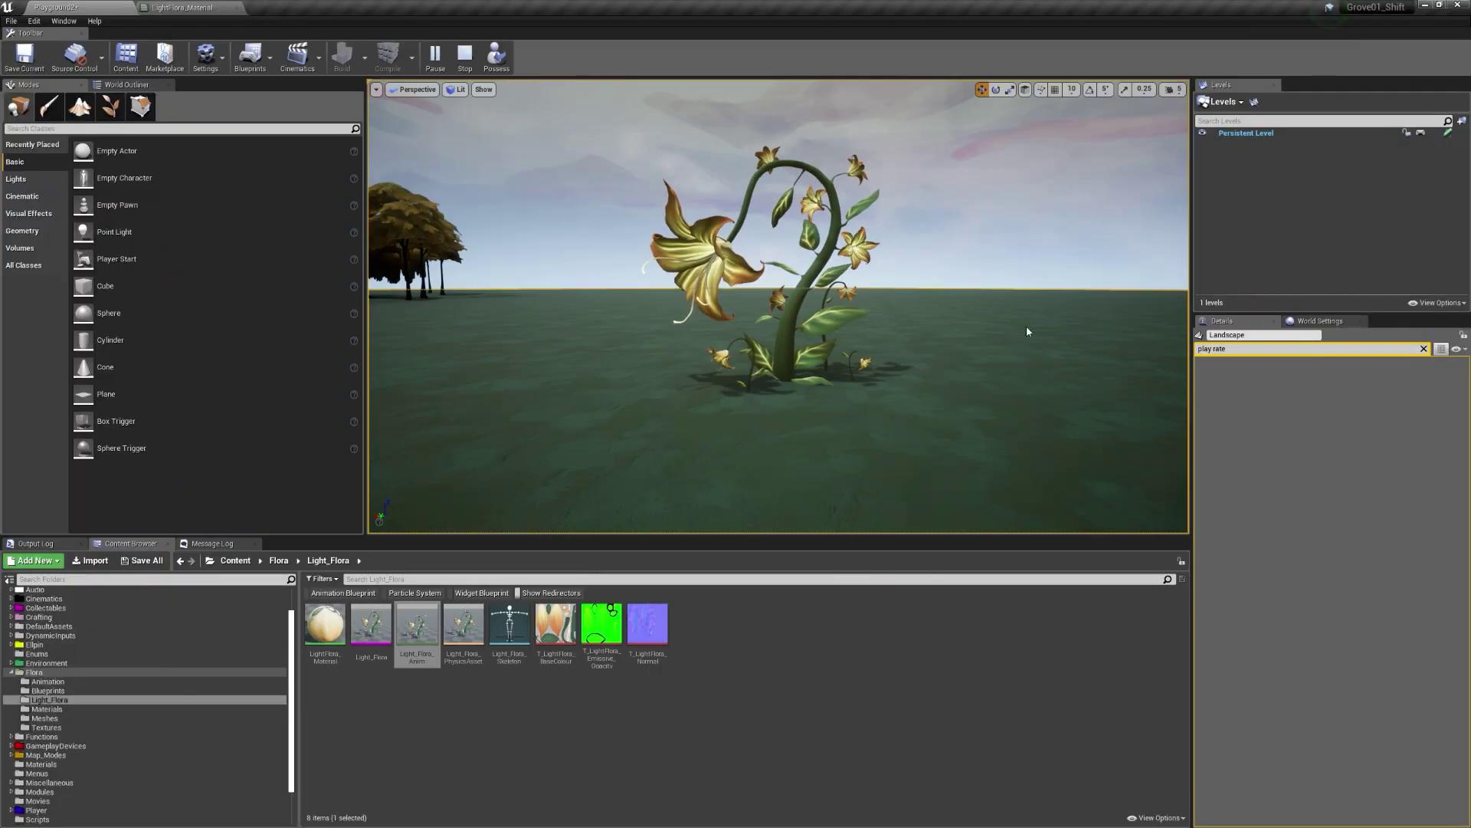
{"action": "key", "text": "Escape"}
- Open the Z1Persistant level from the Map_Modes Zone1 folder and look around its grassy area
{"action": "left_click", "coordinate": [46, 754]}
{"action": "double_click", "coordinate": [371, 628]}
{"action": "double_click", "coordinate": [509, 632]}
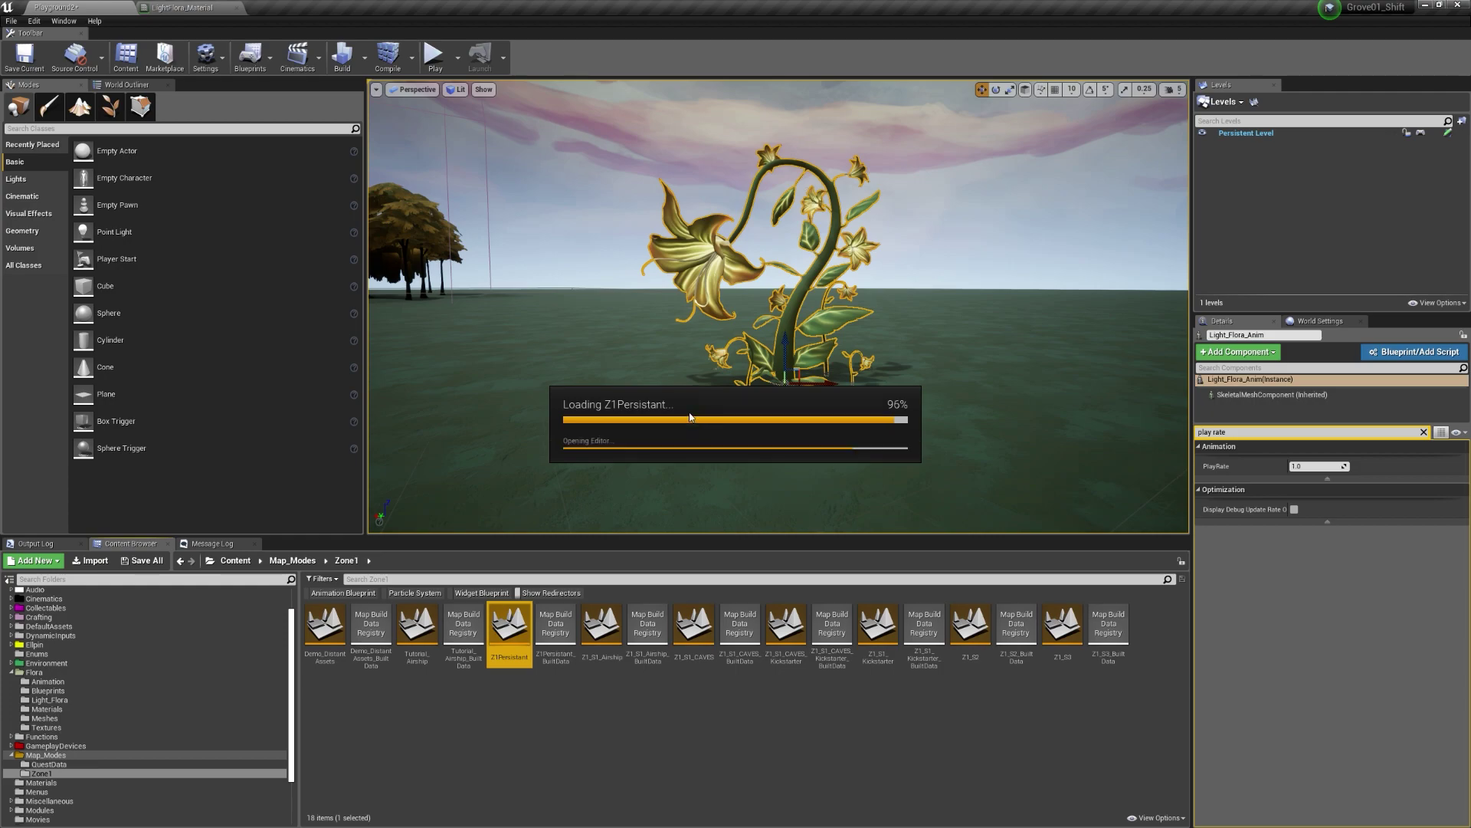
{"action": "key", "text": "w"}
{"action": "right_click_drag", "start_coordinate": [688, 417], "coordinate": [728, 418]}
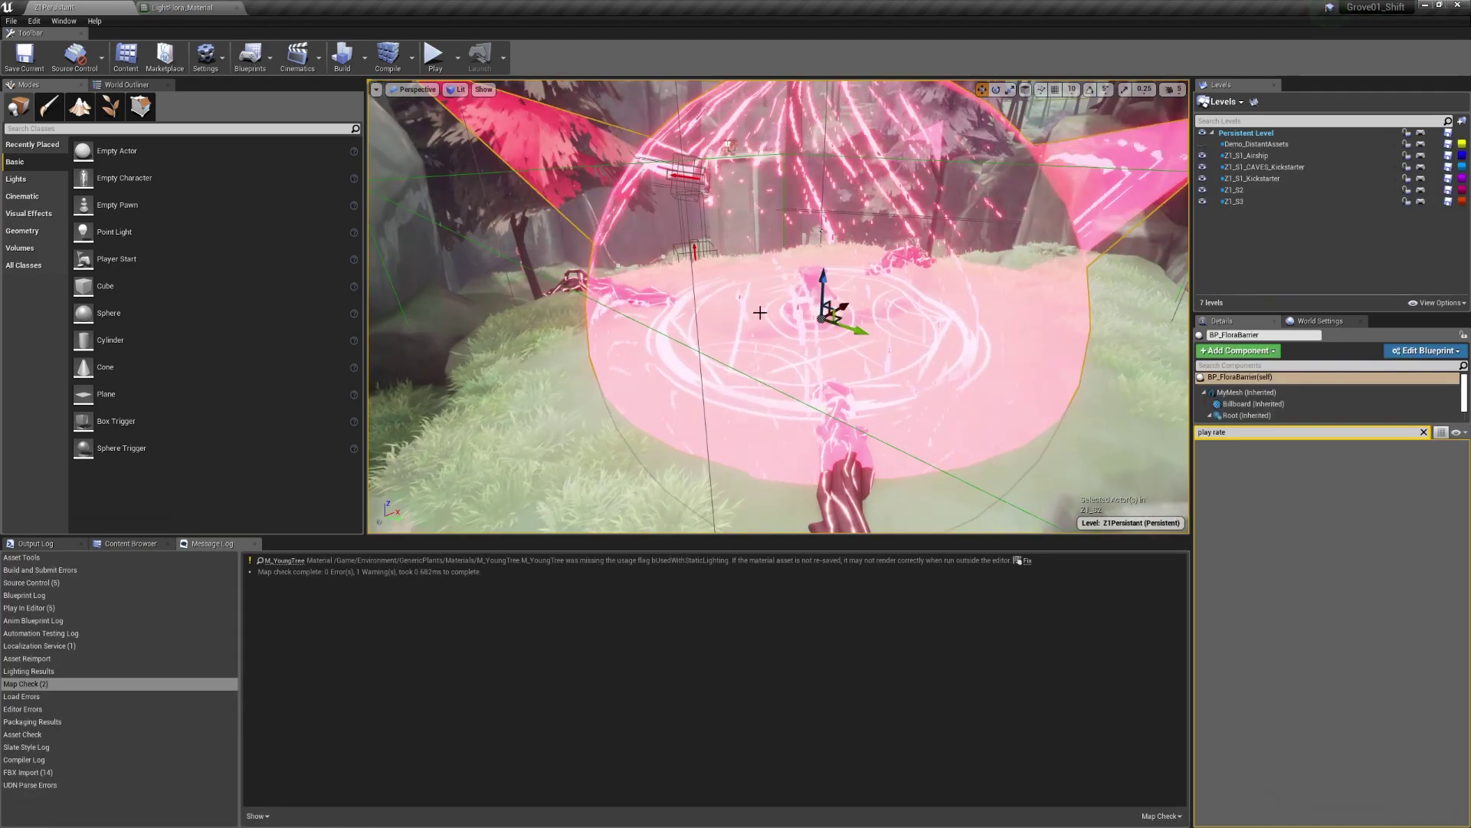